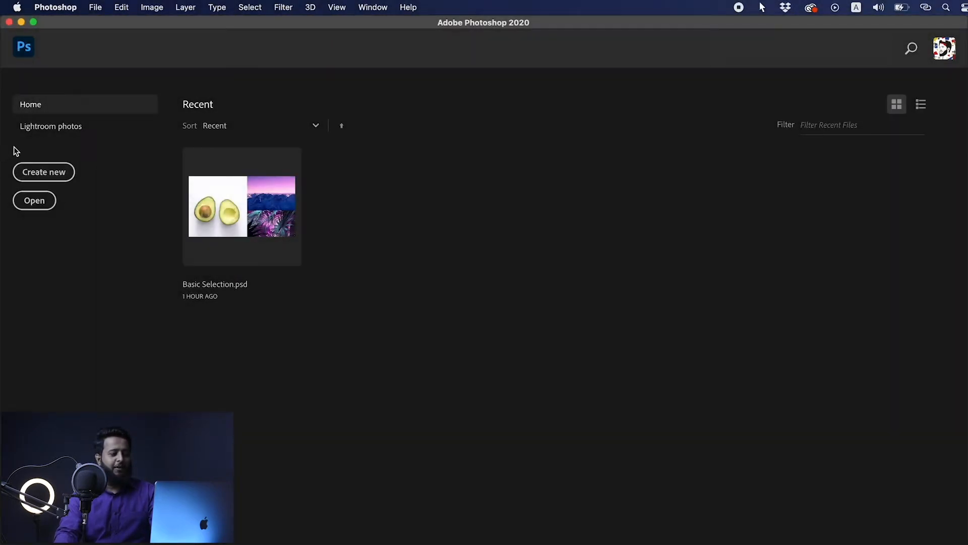
- Open the full New Document dialog with preset categories and reposition it on the screen
left_click(52, 175)
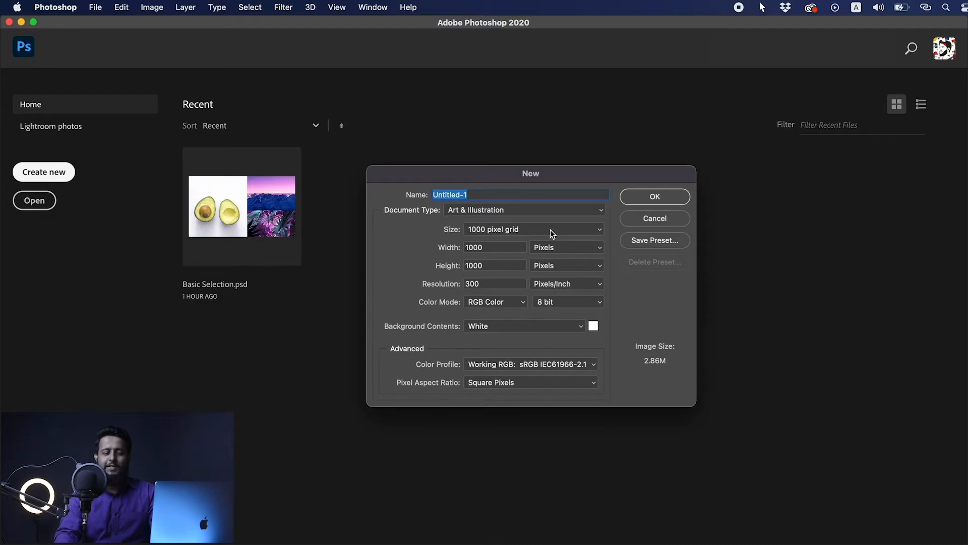
left_click(655, 219)
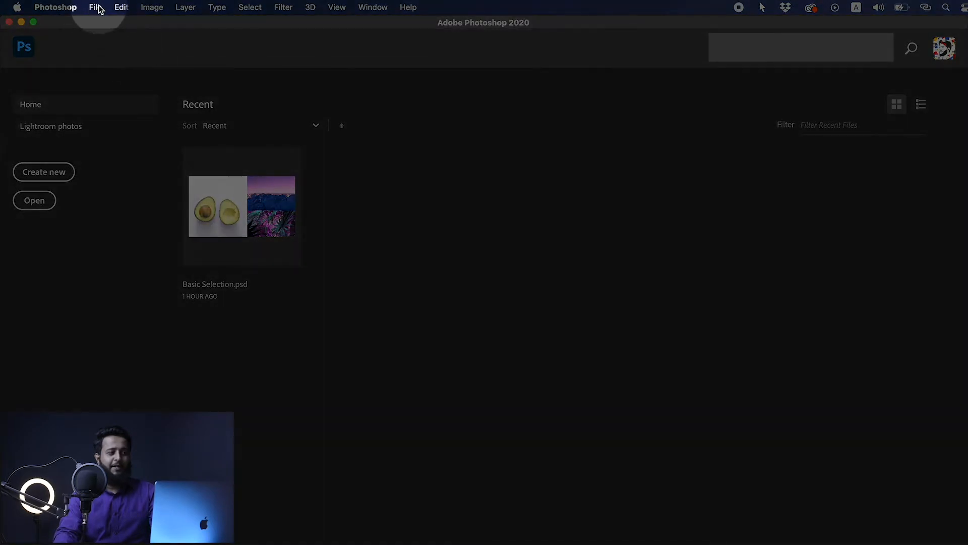
left_click(95, 7)
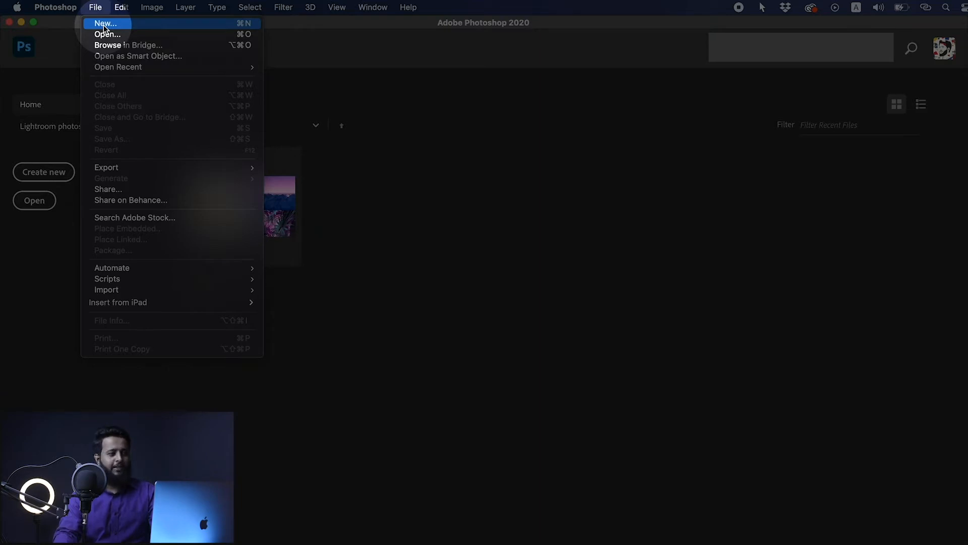
left_click(104, 25)
left_click_drag(413, 86, 398, 70)
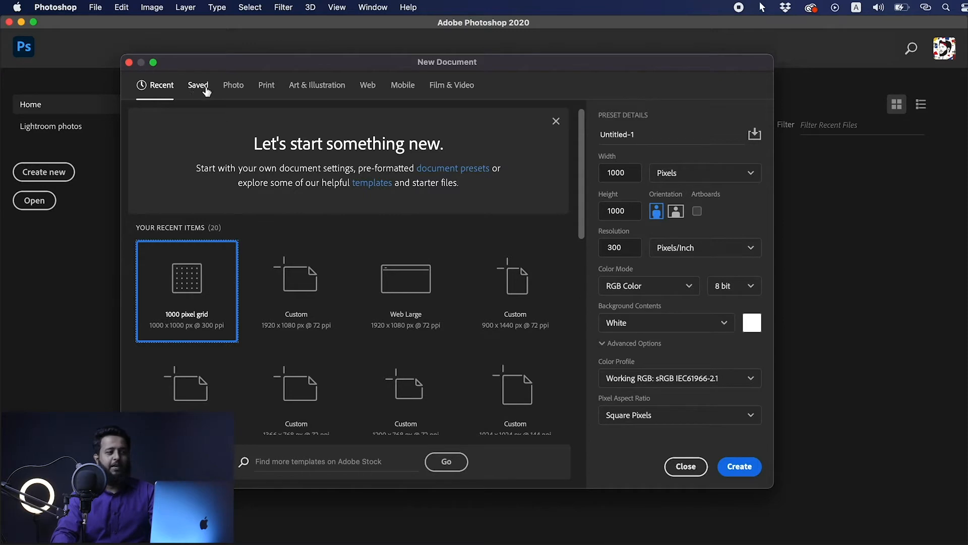
- Examine the blank document presets for Photo, Print, Art & Illustration, Web, Mobile and Film & Video, including all Mobile presets
left_click(239, 90)
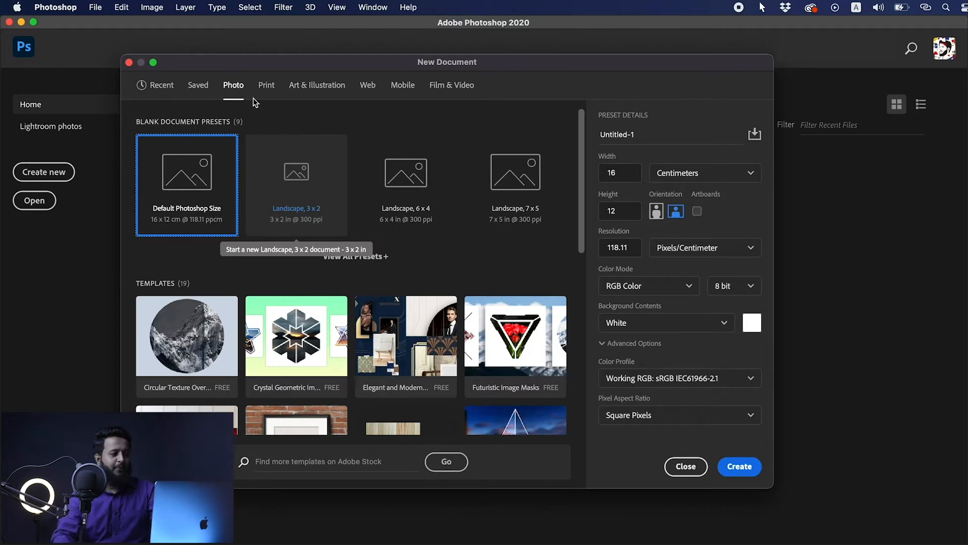
left_click(265, 87)
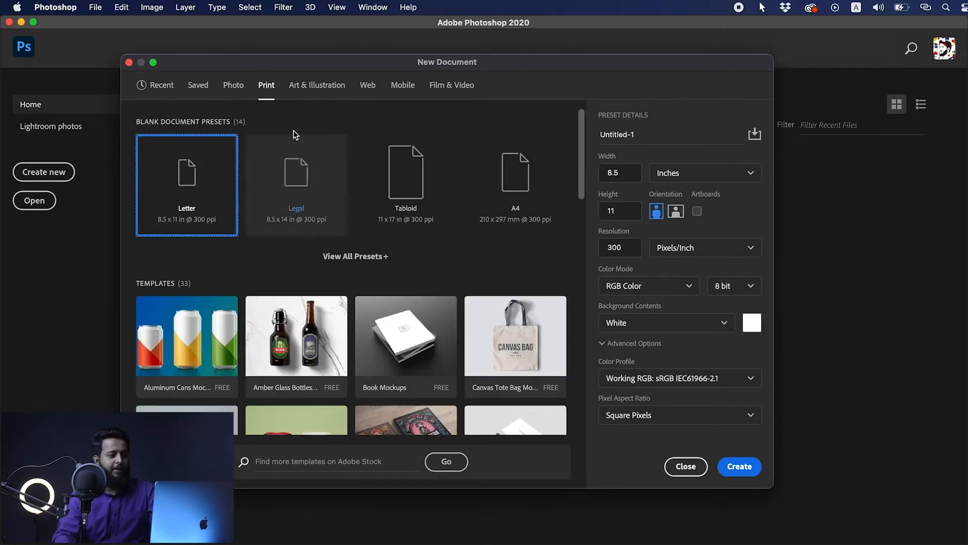
left_click(317, 86)
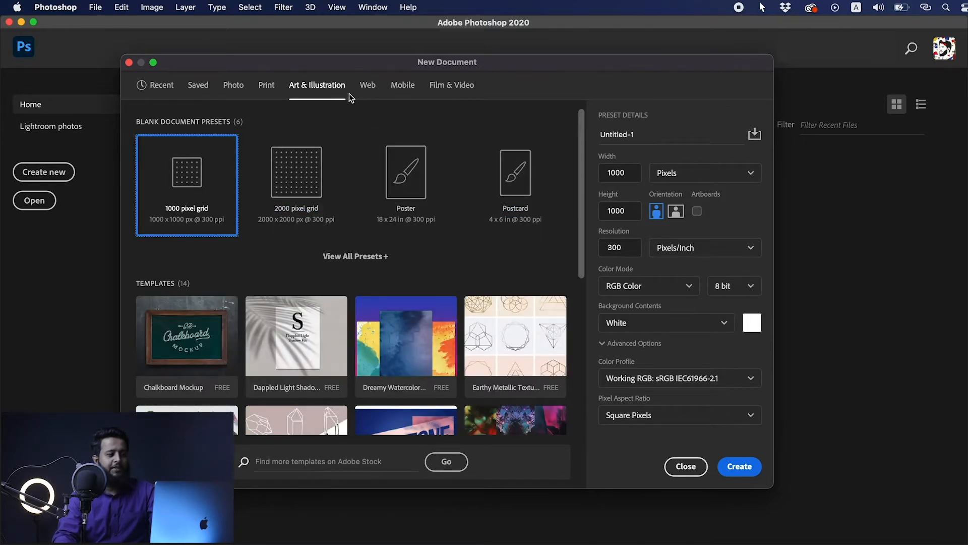
left_click(369, 87)
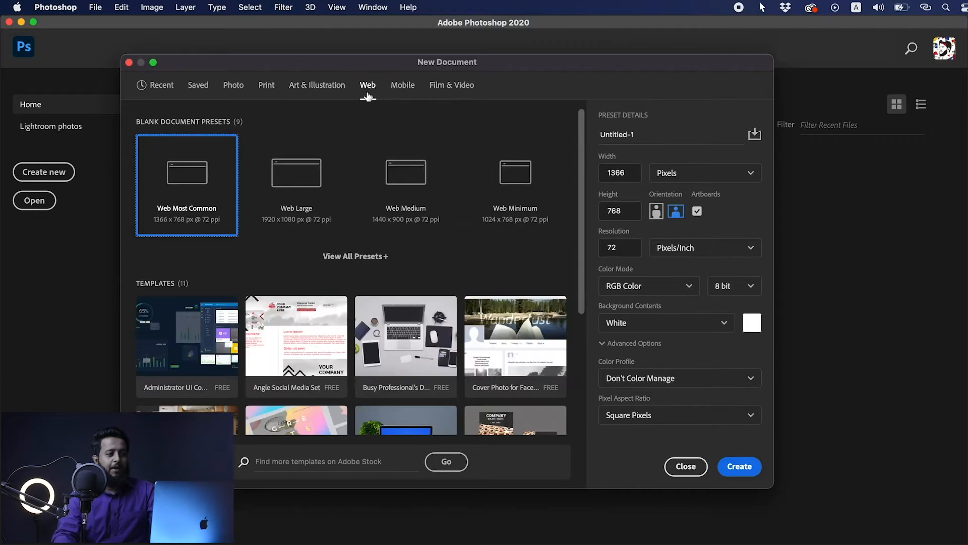
left_click(402, 87)
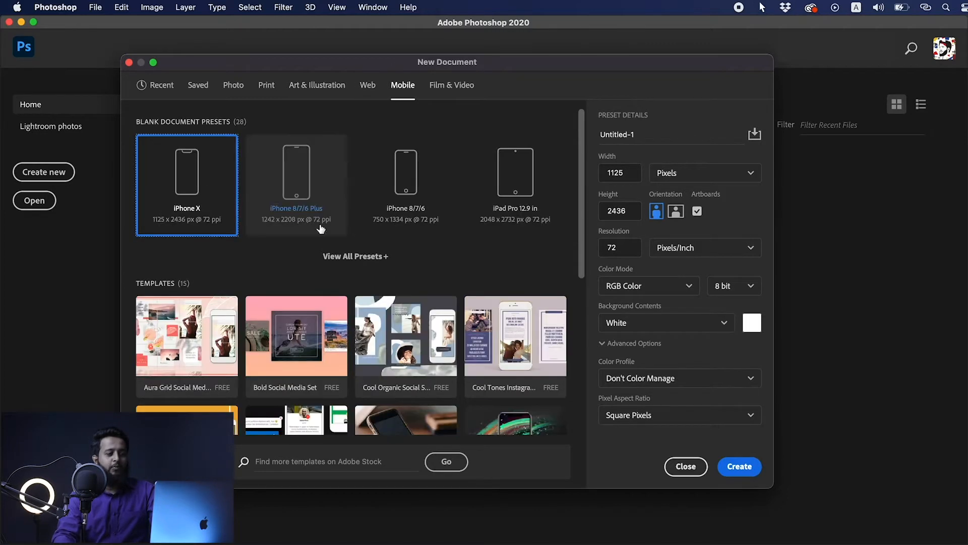
left_click(357, 258)
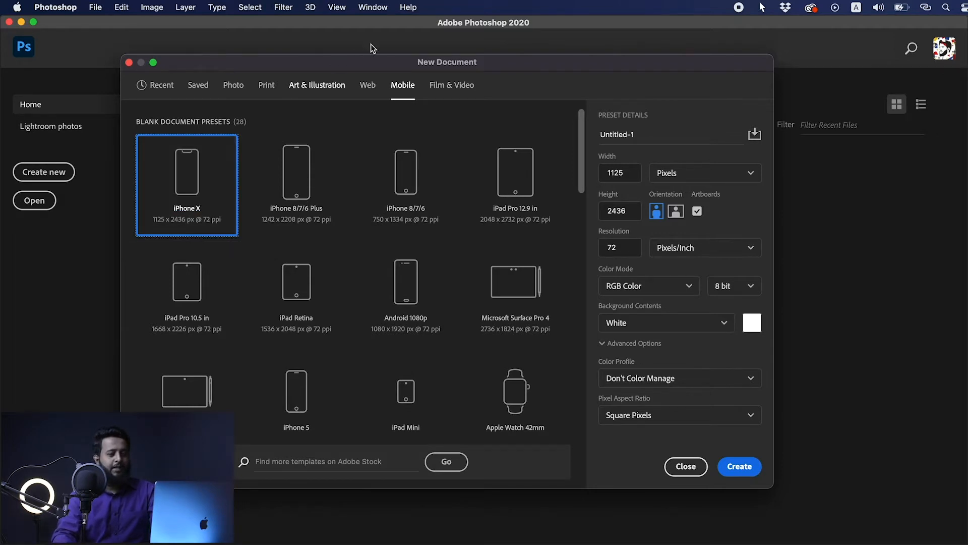
left_click(445, 86)
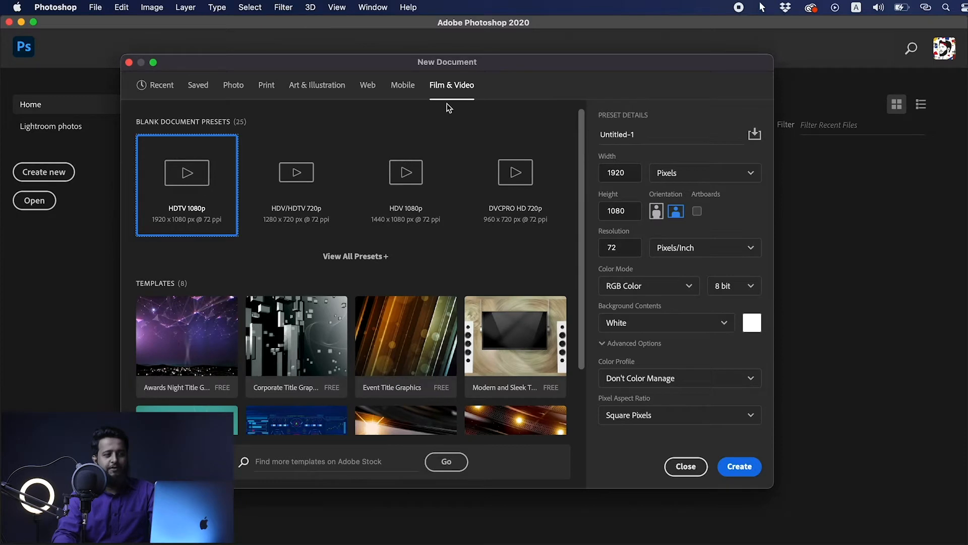
- Show all Web presets, keep Web Most Common as the preset, and name the new document Basic Selection
left_click(370, 87)
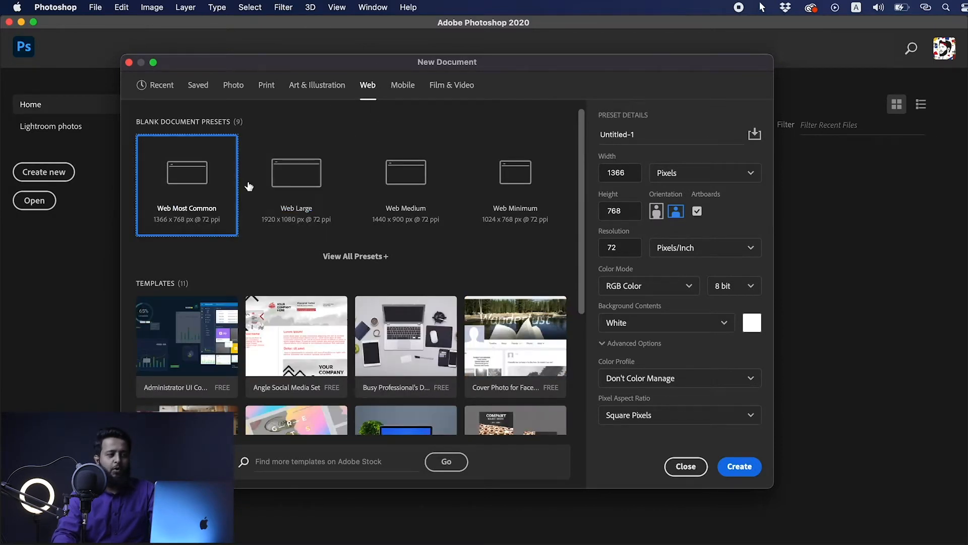
left_click(362, 256)
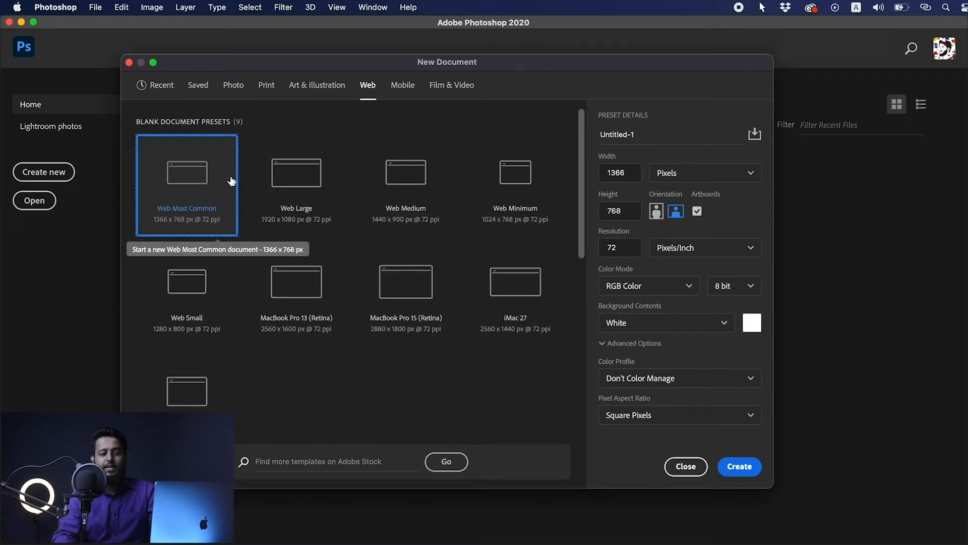
left_click(659, 137)
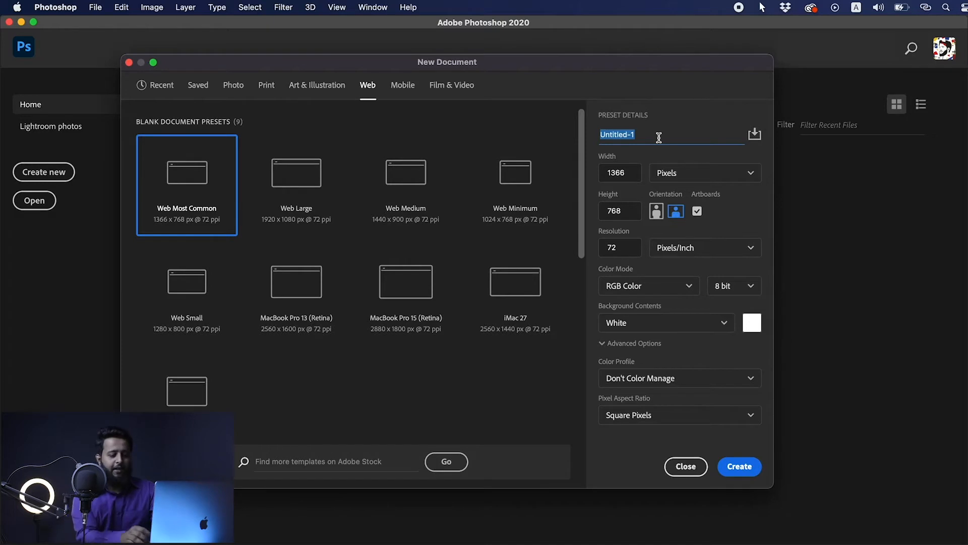
type("Basic Selection")
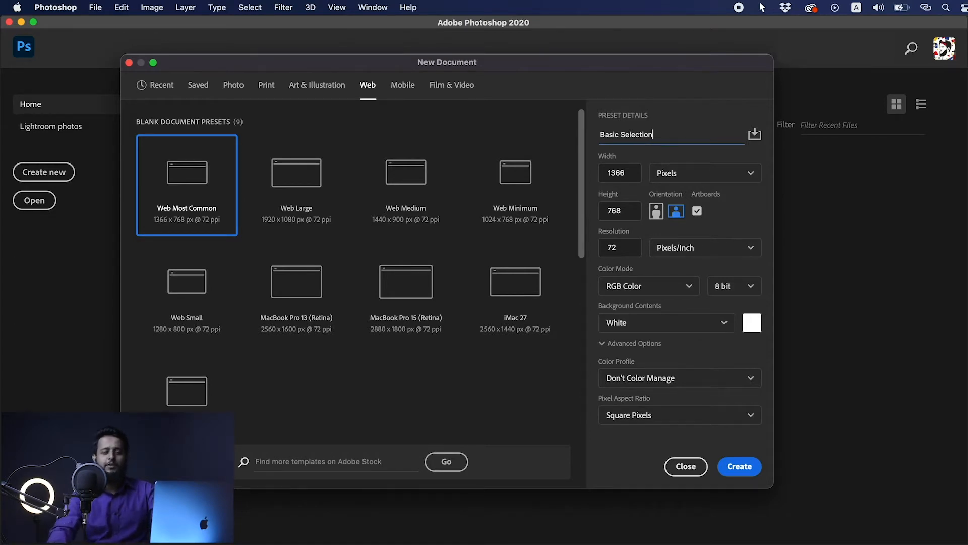
left_click(688, 142)
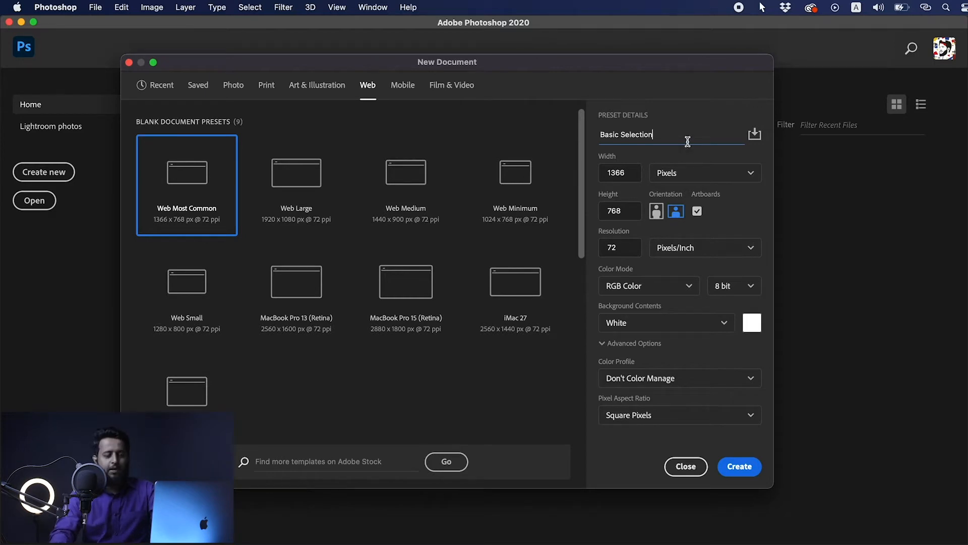
- Keep the document dimensions in pixels and switch the orientation to portrait, giving 768 by 1366 pixels
left_click_drag(632, 171, 597, 175)
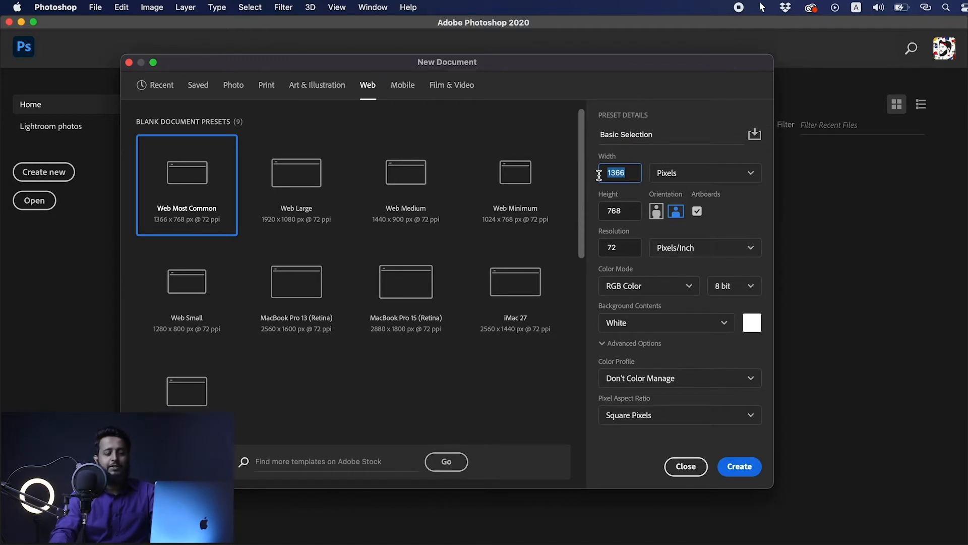
left_click(629, 173)
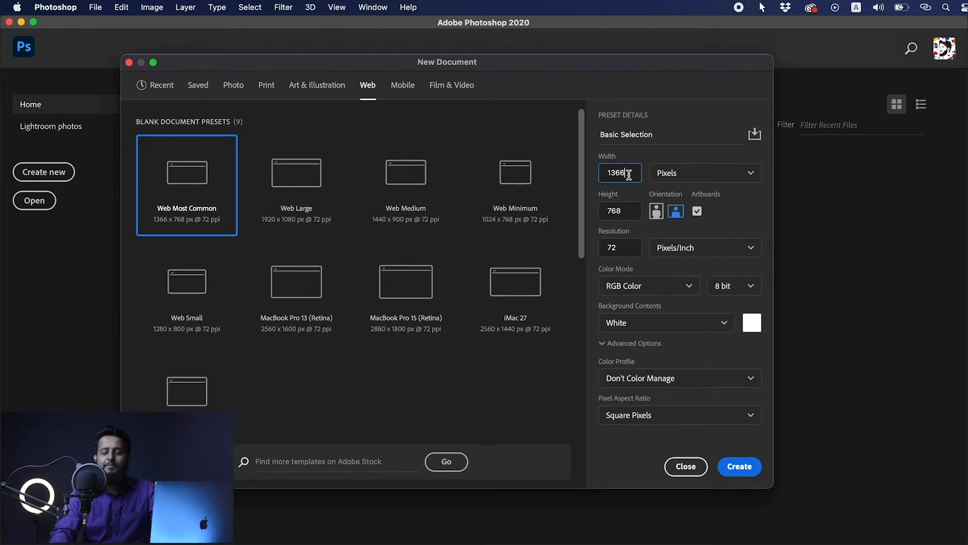
left_click(731, 175)
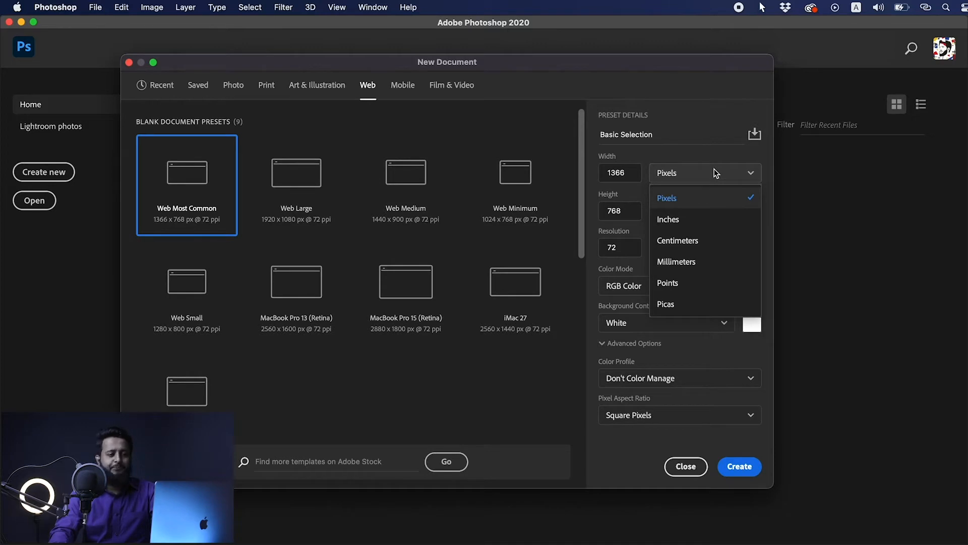
left_click(671, 198)
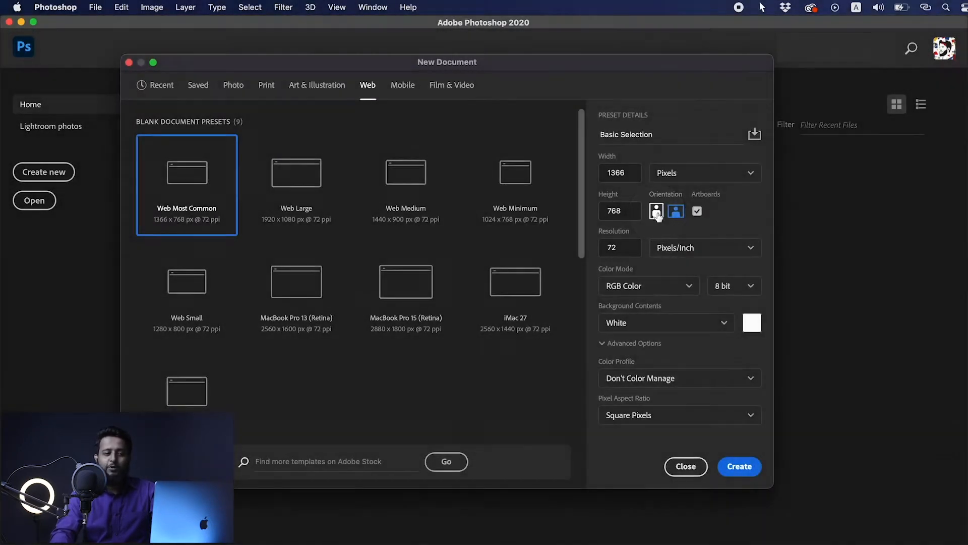
left_click(627, 212)
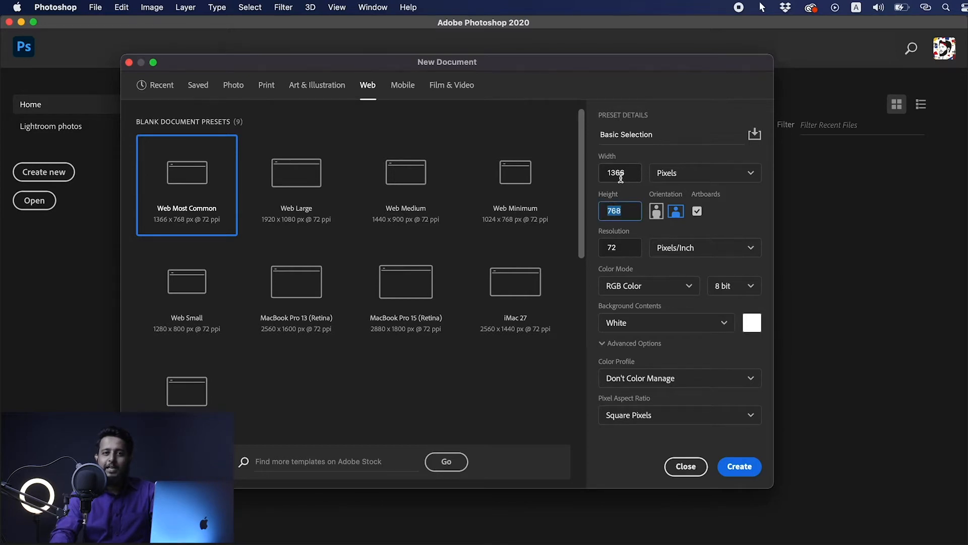
left_click(656, 213)
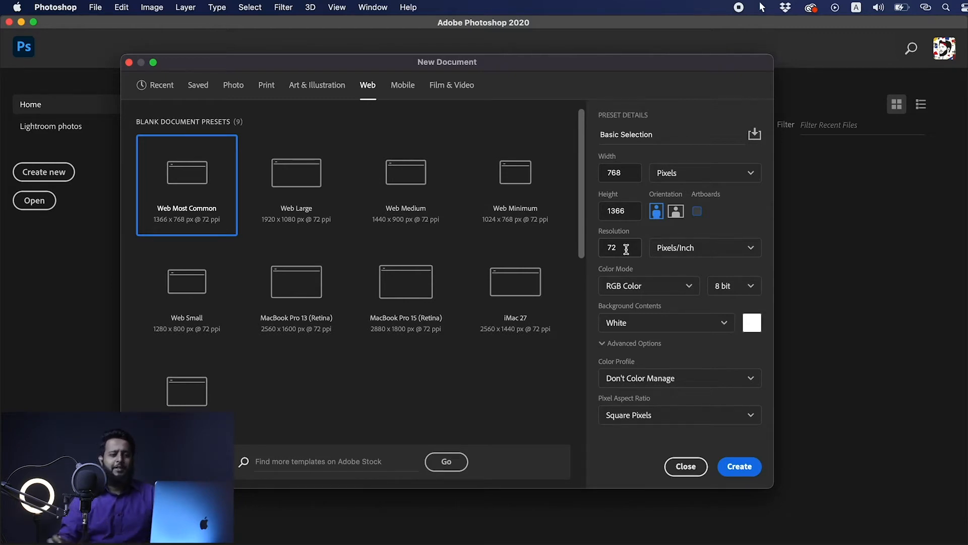
- Keep the resolution in Pixels/Inch and the color mode at RGB Color, and create the document
left_click(705, 248)
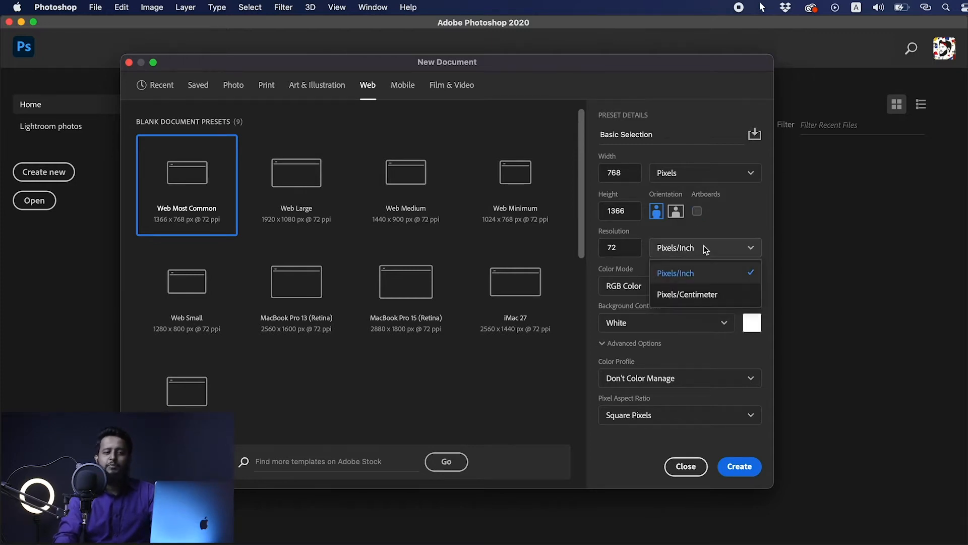
left_click(691, 279)
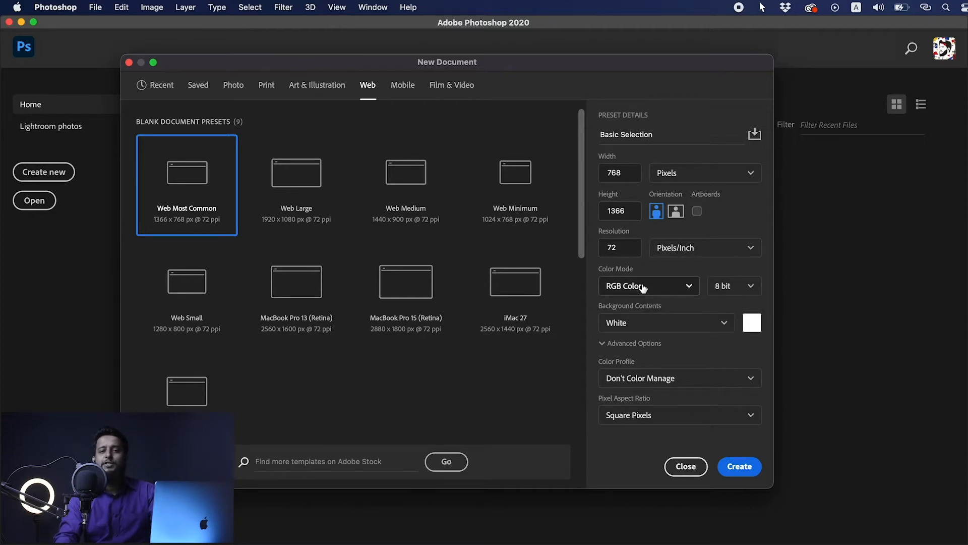
left_click(684, 291)
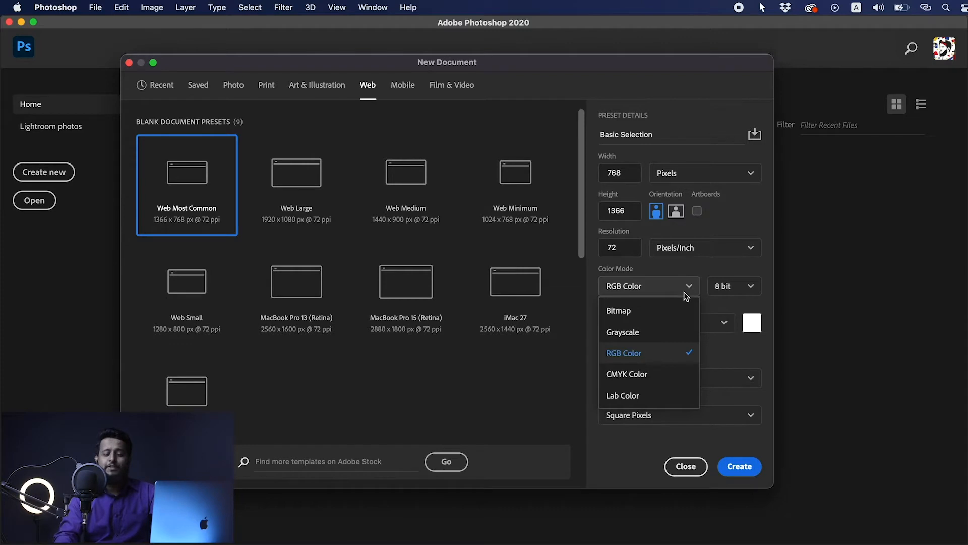
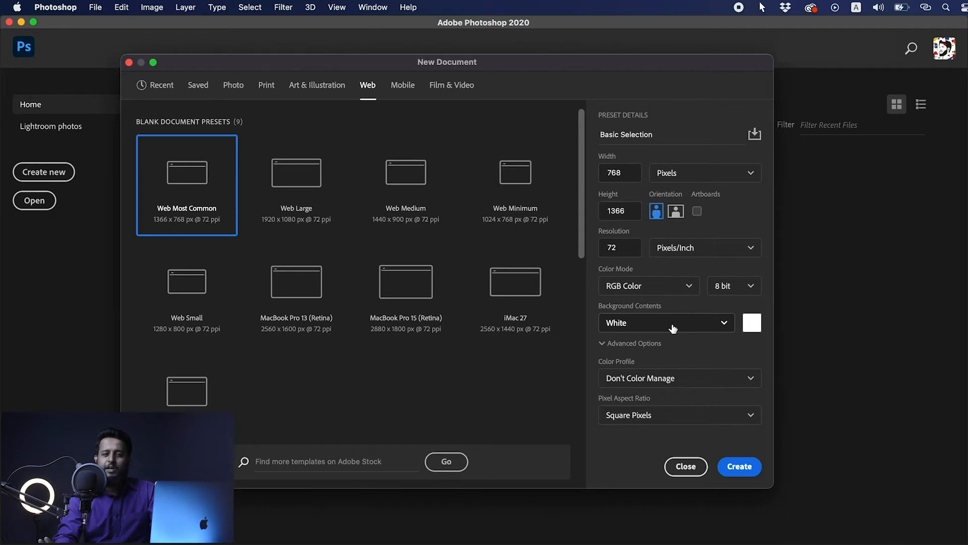
left_click(602, 346)
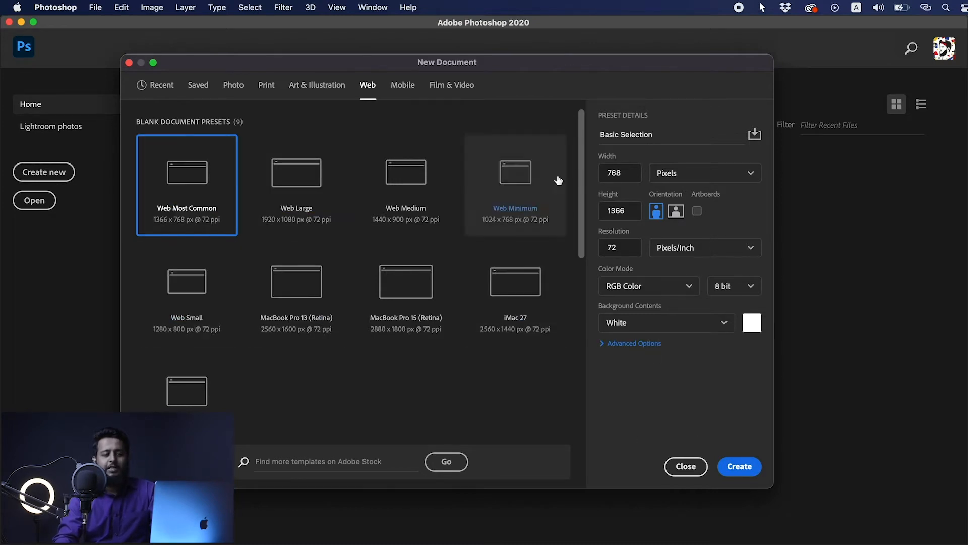
left_click(747, 474)
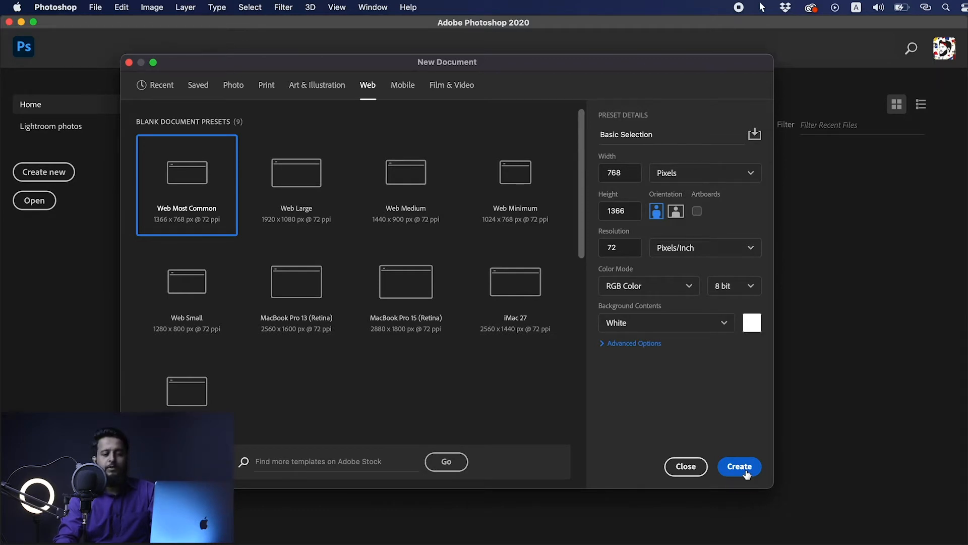
left_click(747, 474)
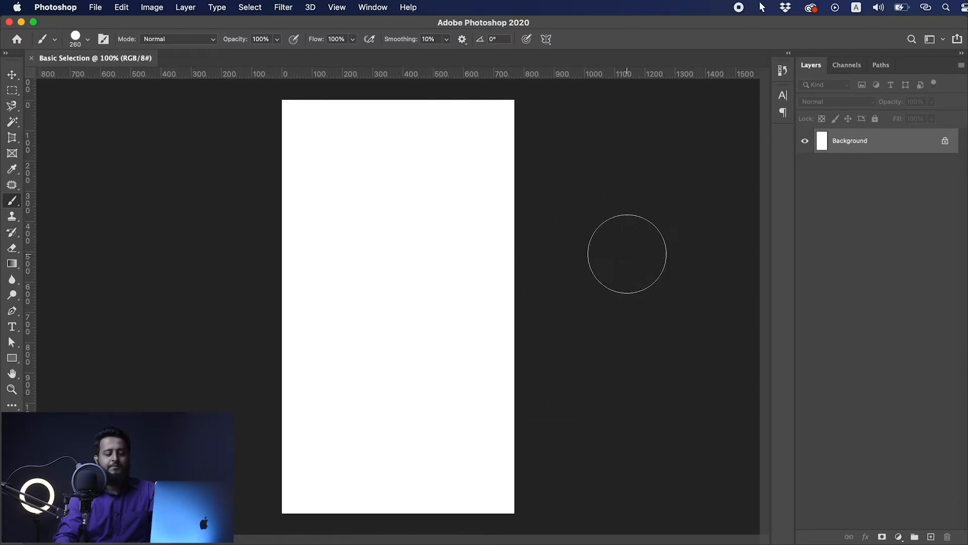
- Activate the Move tool and undock the Layers, Paths and Channels panels so they float over the canvas area
key("v")
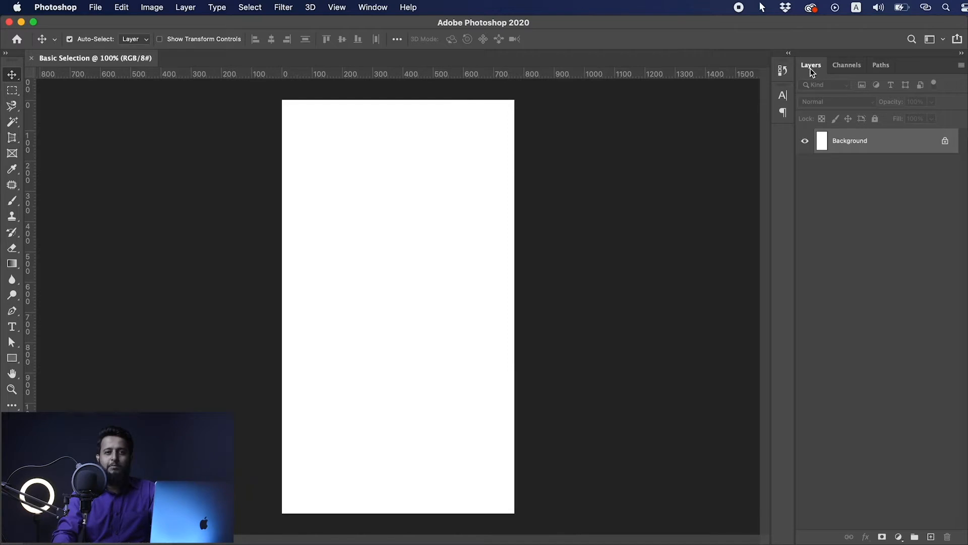
left_click_drag(810, 68, 597, 80)
left_click_drag(657, 64, 693, 86)
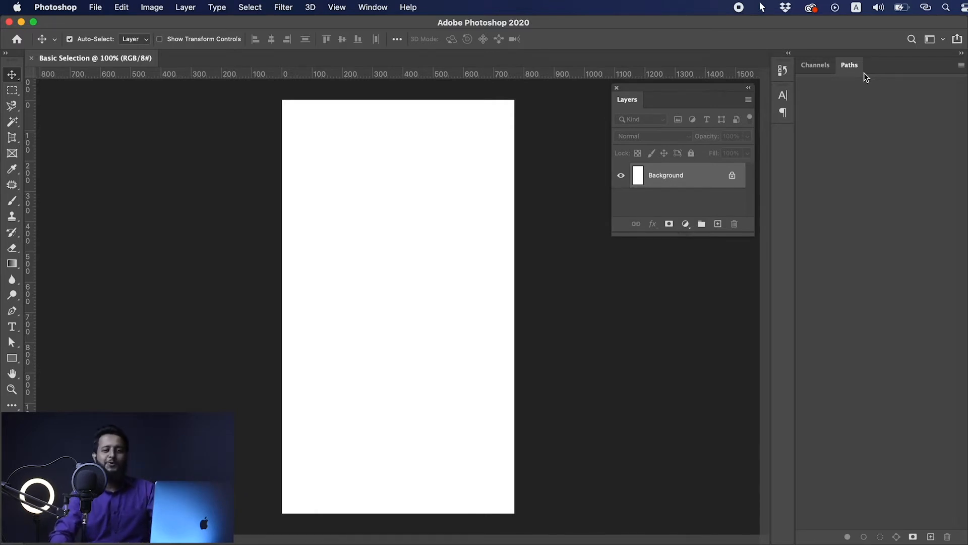
left_click_drag(853, 64, 555, 90)
left_click_drag(828, 70, 397, 89)
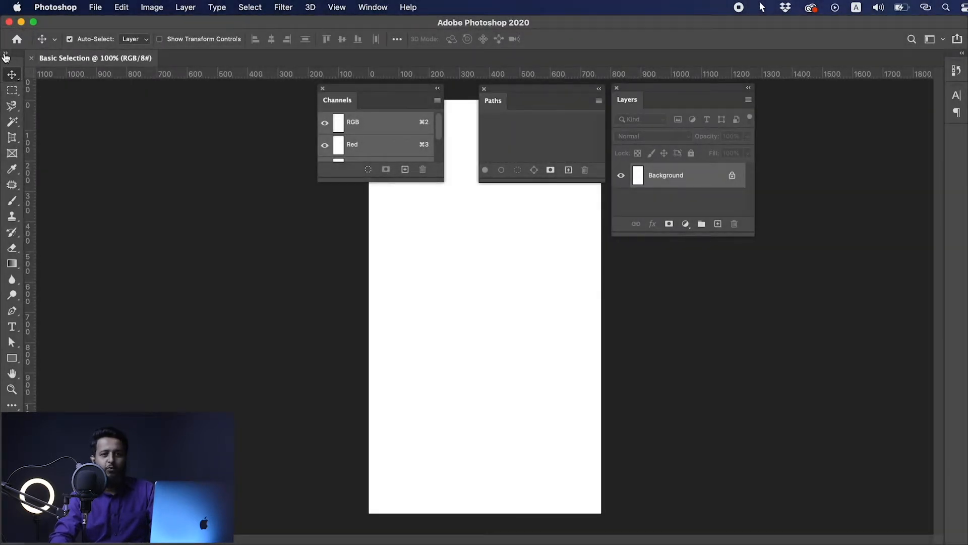
- Expand the toolbar to two columns and return it to a single column
left_click(5, 54)
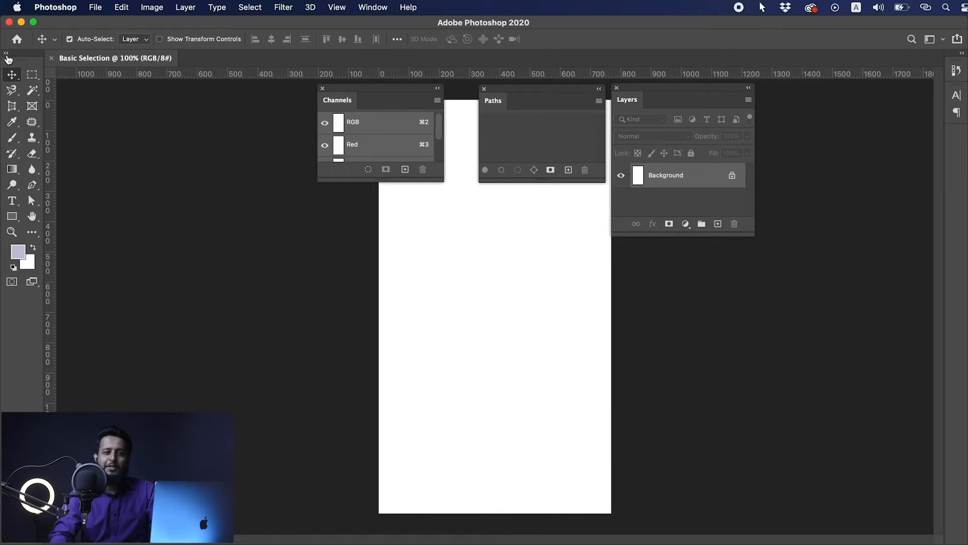
left_click(7, 55)
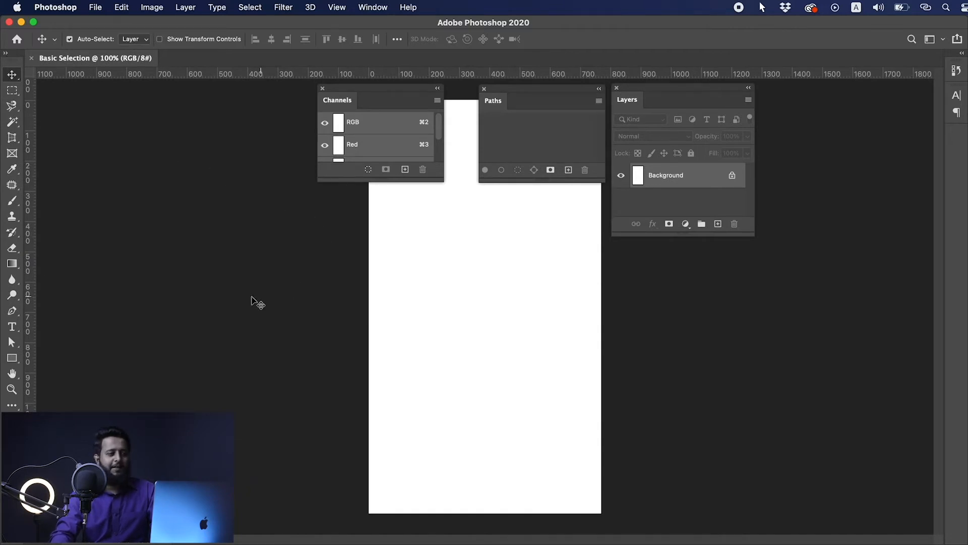
- Undock the toolbar so it floats beside the canvas, and move the floating Channels panel to the far side of the Layers panel
left_click_drag(406, 96, 429, 99)
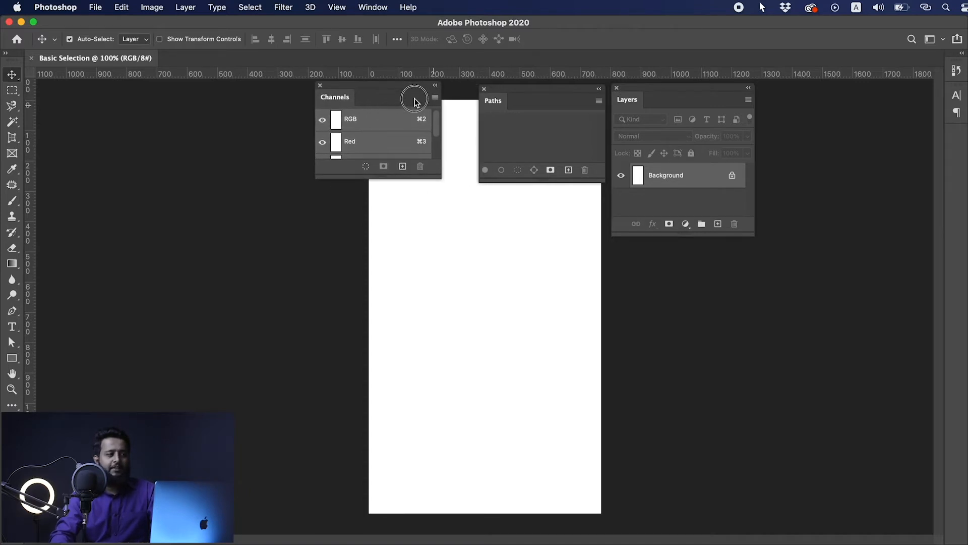
left_click_drag(8, 61, 185, 103)
left_click_drag(401, 103, 886, 108)
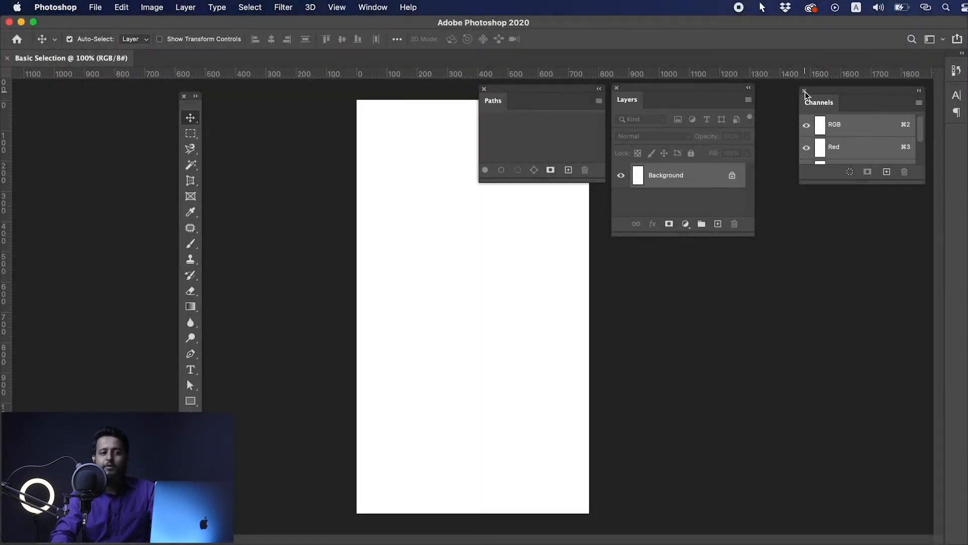
- Close the floating Channels, Layers and Paths panels and the floating toolbar
left_click(804, 91)
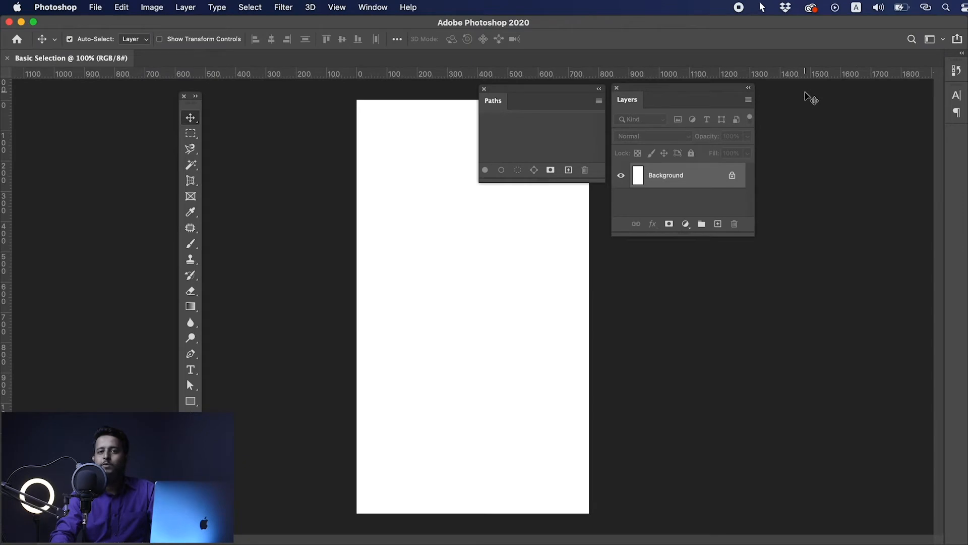
right_click(668, 103)
left_click(698, 107)
right_click(545, 98)
left_click(568, 107)
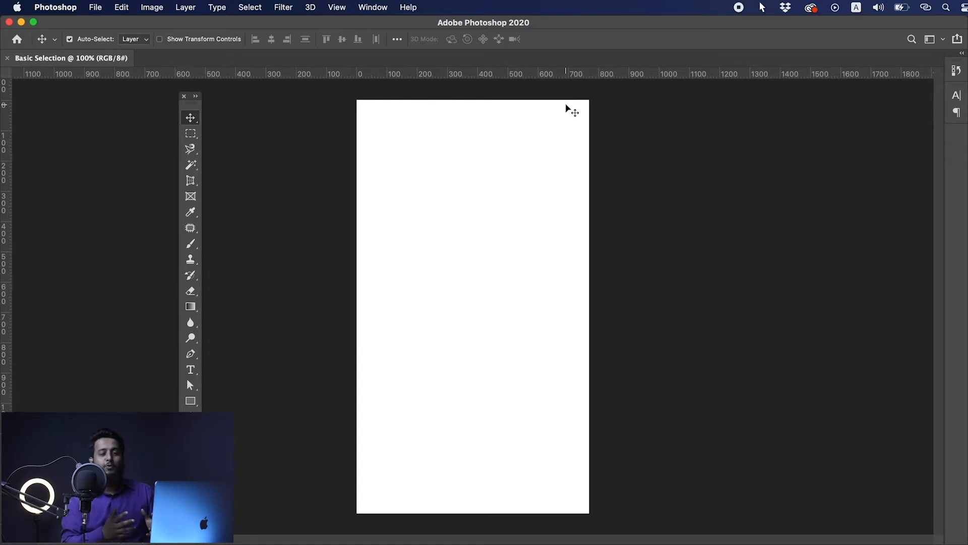
left_click(183, 97)
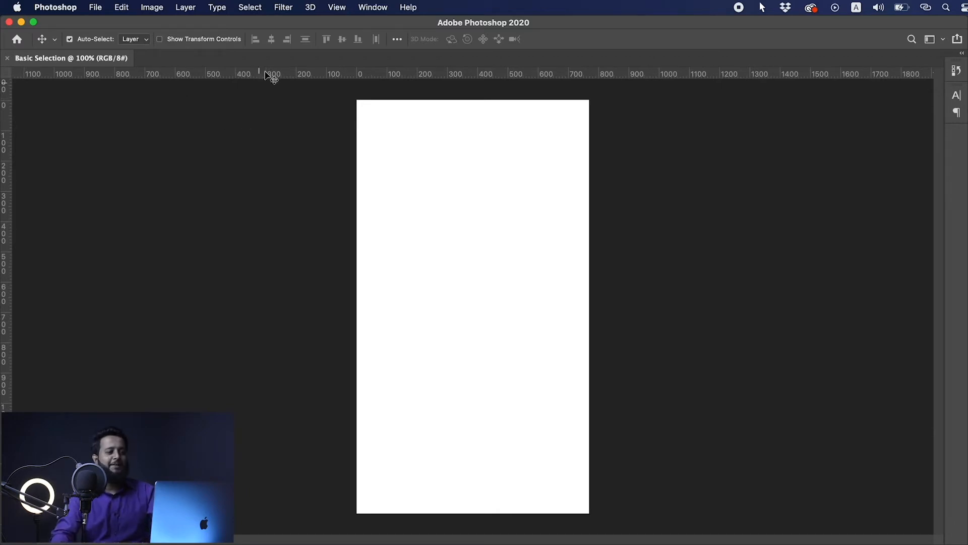
- Reset My Tutorial Workspace to restore its saved panel and toolbar layout
left_click(376, 10)
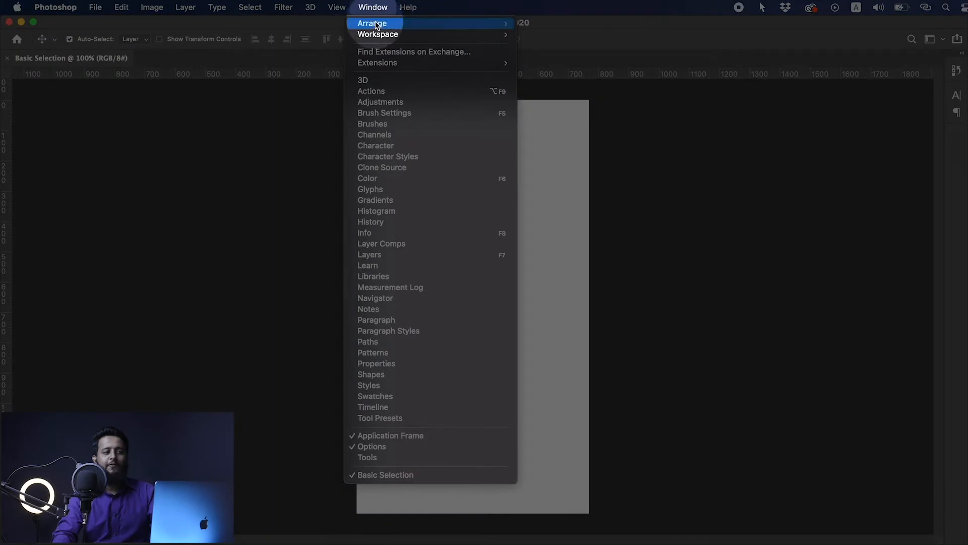
mouse_move(376, 34)
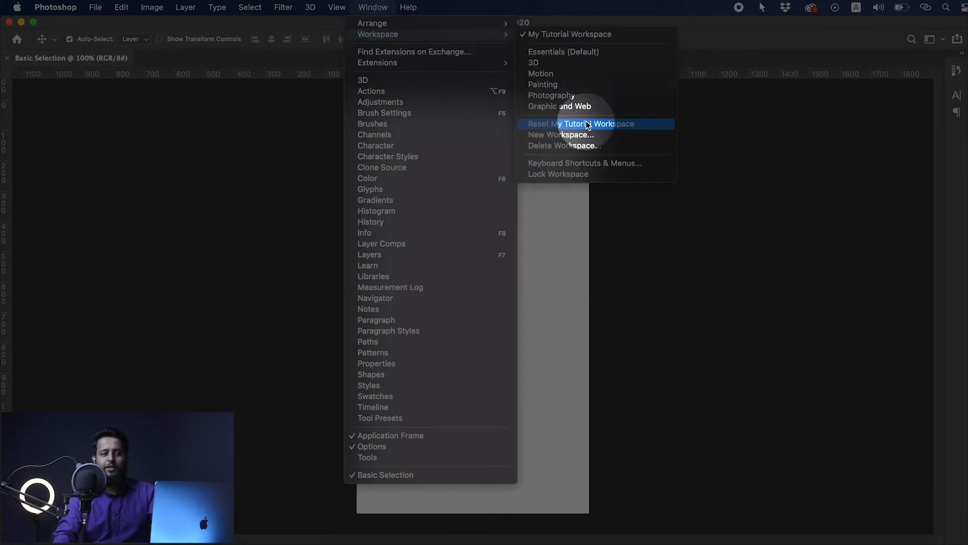
left_click(555, 124)
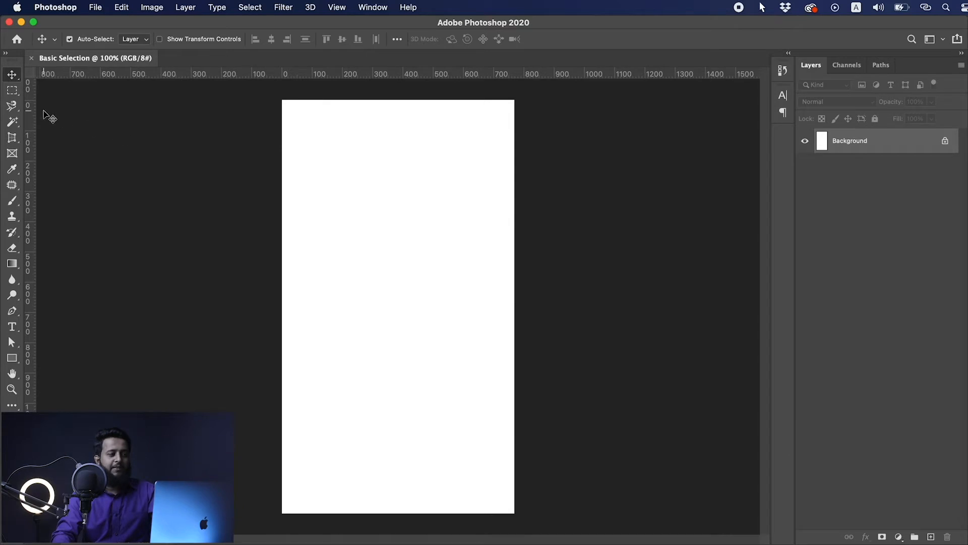
- Draw a rectangular marquee selection in the upper part of the canvas, and replace it by drawing new rectangular selections
left_click(17, 91)
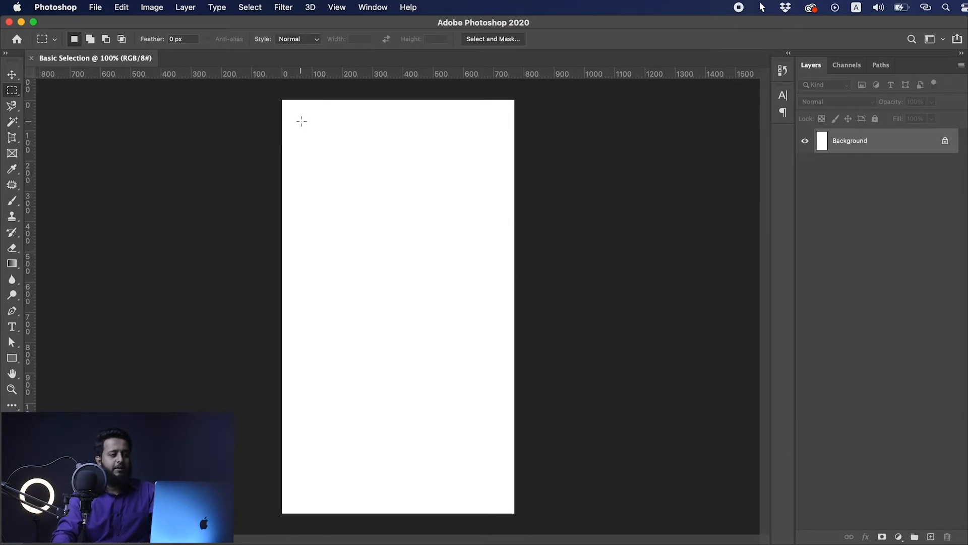
left_click(305, 123)
left_click_drag(305, 123, 477, 227)
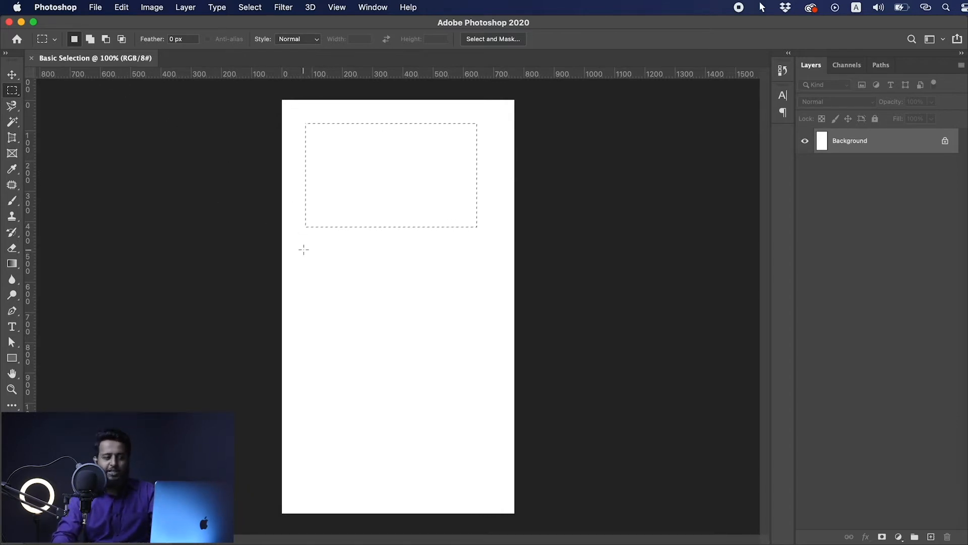
left_click_drag(303, 248, 489, 402)
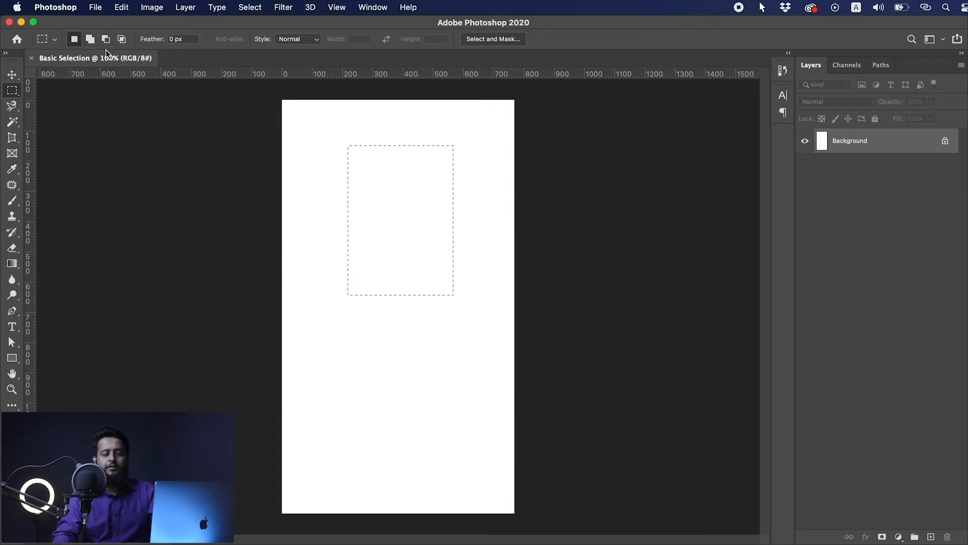
- In Add to Selection mode, add a wider rectangle across the selection's lower part and a narrower one extending below it
left_click(91, 40)
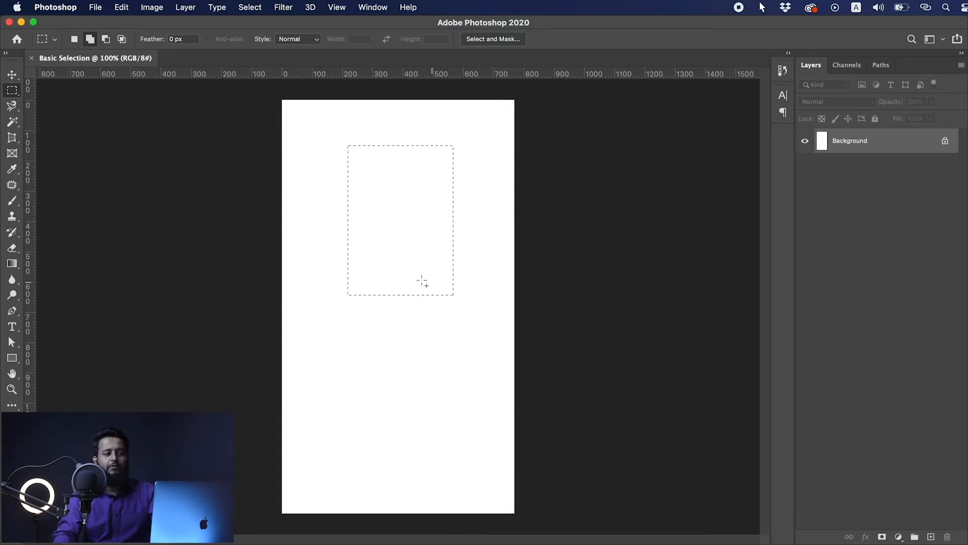
left_click_drag(320, 231, 484, 384)
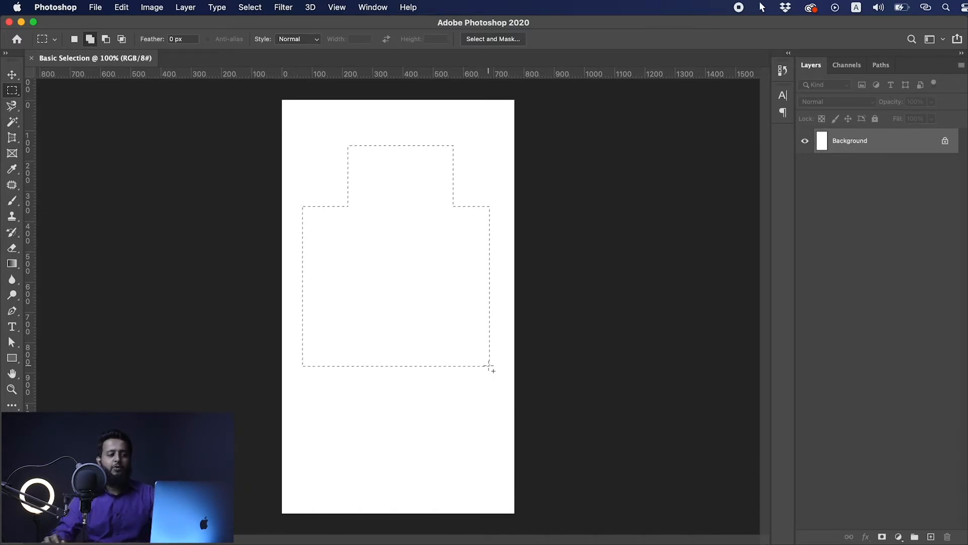
left_click_drag(336, 430, 462, 311)
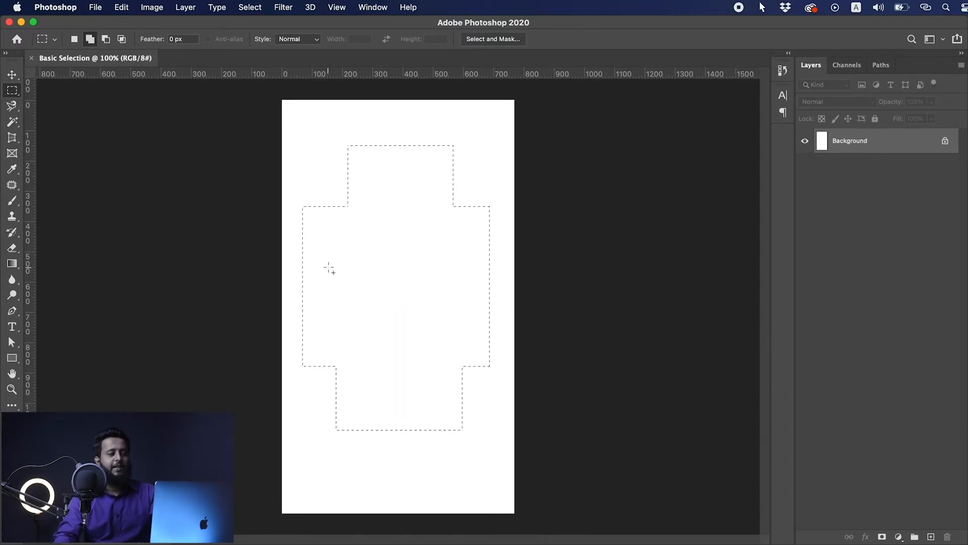
- Subtract a rectangle from the selection's upper area, and intersect the remainder with a rectangle spanning the middle of the canvas
left_click(105, 41)
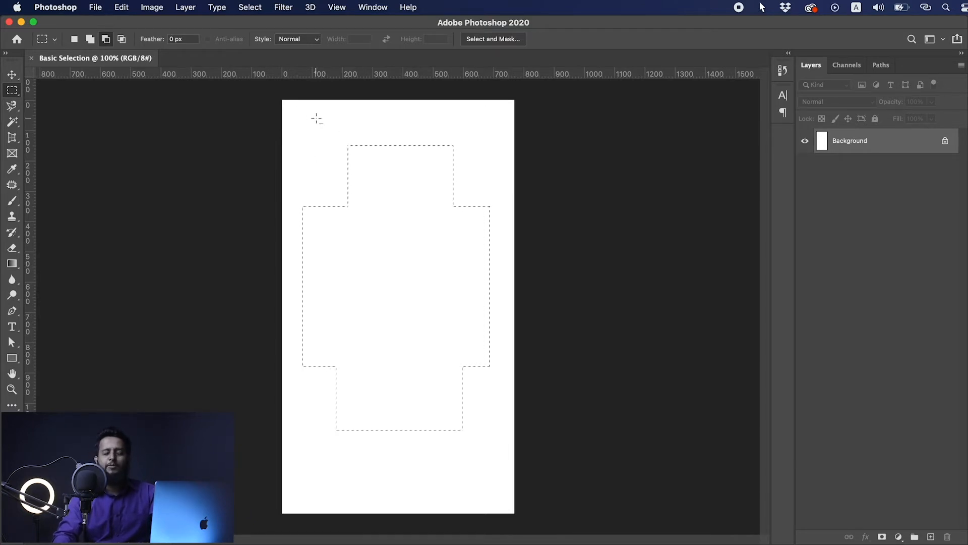
left_click_drag(315, 119, 420, 310)
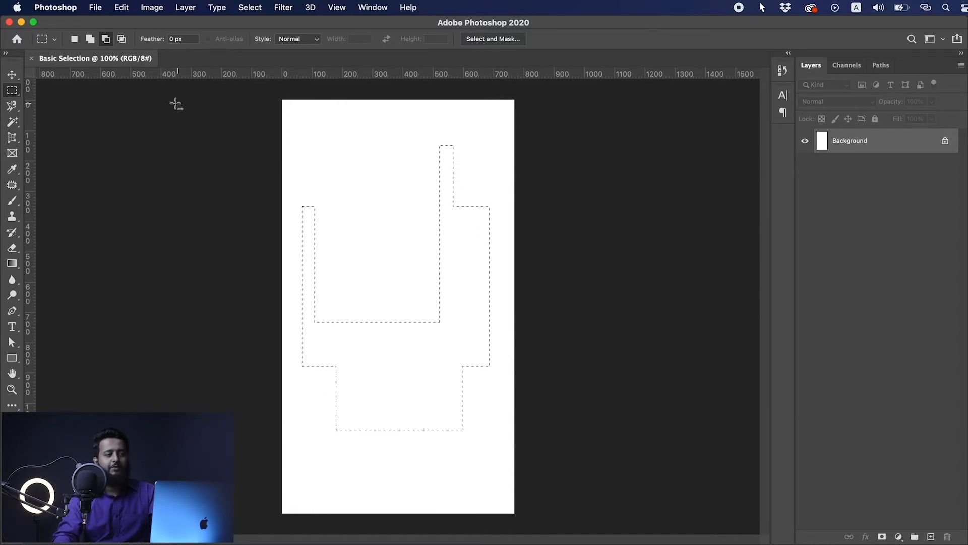
left_click(122, 39)
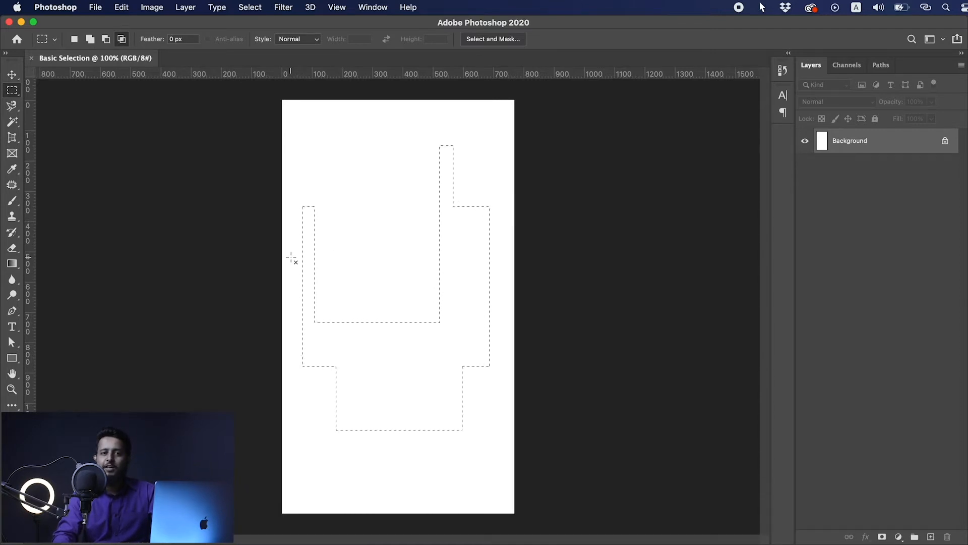
left_click_drag(418, 337, 506, 384)
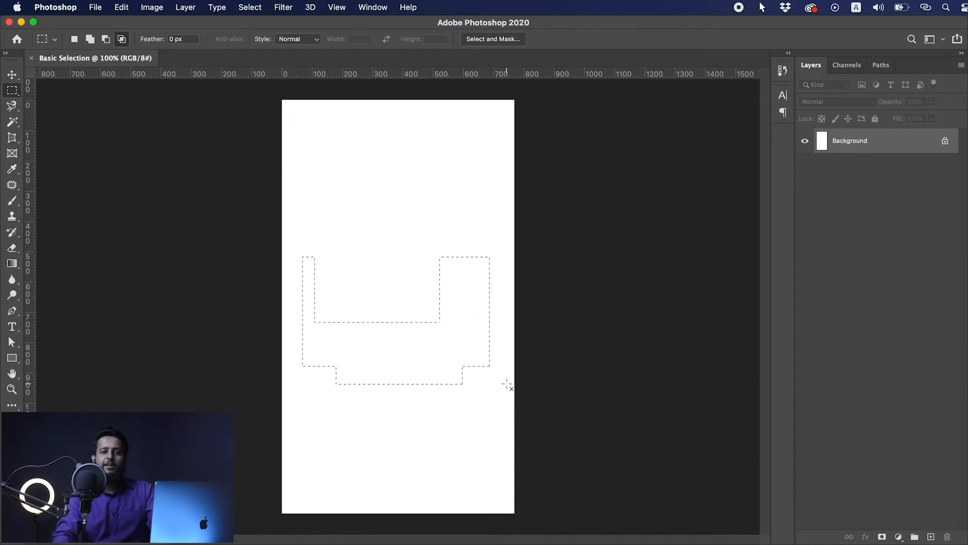
- Return the marquee to New Selection mode, and temporarily use Add to Selection to add three overlapping rectangles to the selection's upper area
left_click(80, 42)
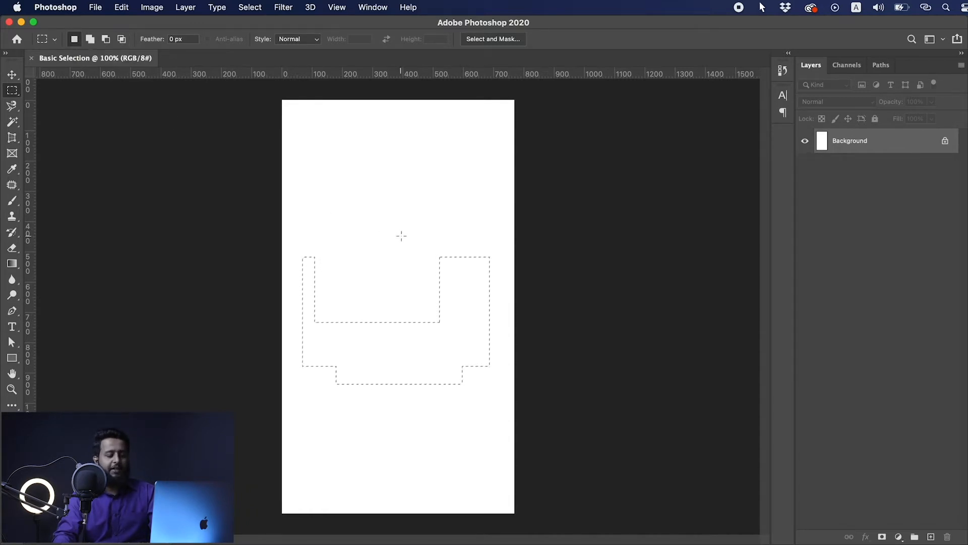
key("shift")
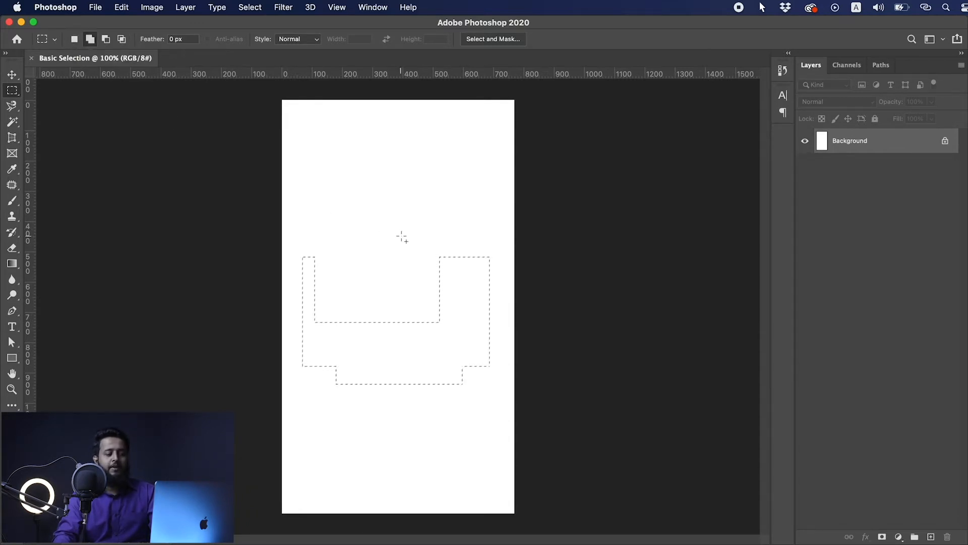
left_click_drag(376, 196, 435, 302)
left_click_drag(464, 350, 464, 350)
left_click_drag(343, 220, 429, 267)
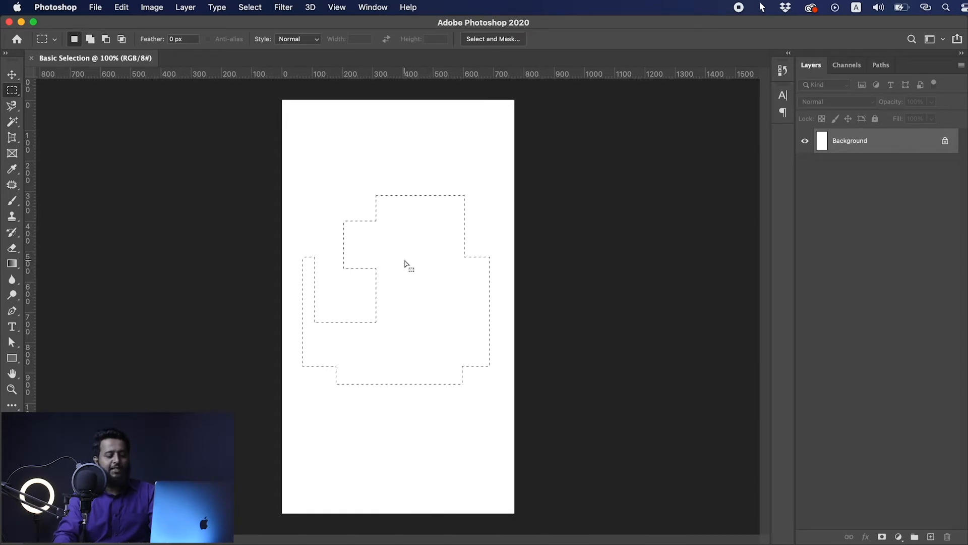
left_click_drag(355, 152, 443, 222)
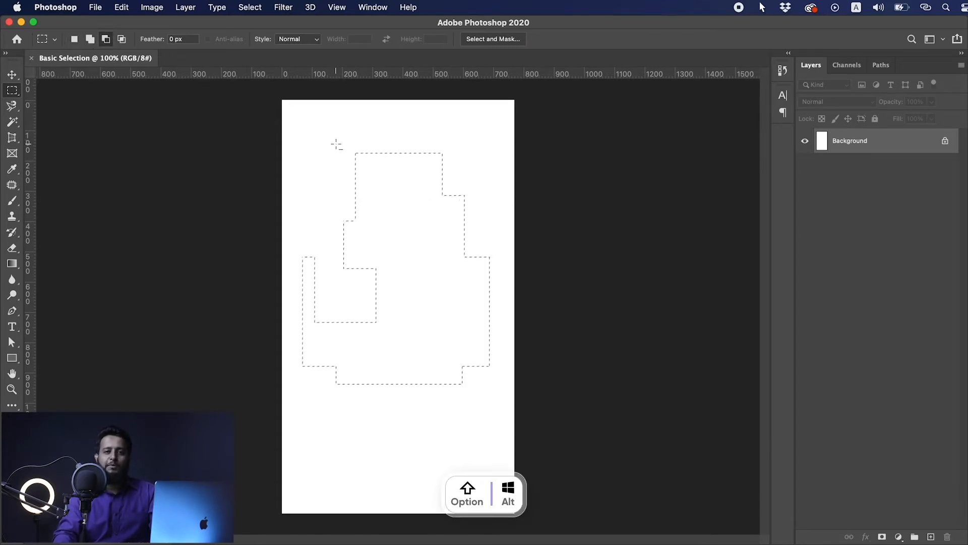
- Temporarily subtract two rectangles from the selection's middle and lower area, and intersect the remainder with a tall rectangle down the canvas
left_click_drag(322, 168, 485, 276)
left_click_drag(342, 296, 422, 398)
key("shift")
key("shift+alt")
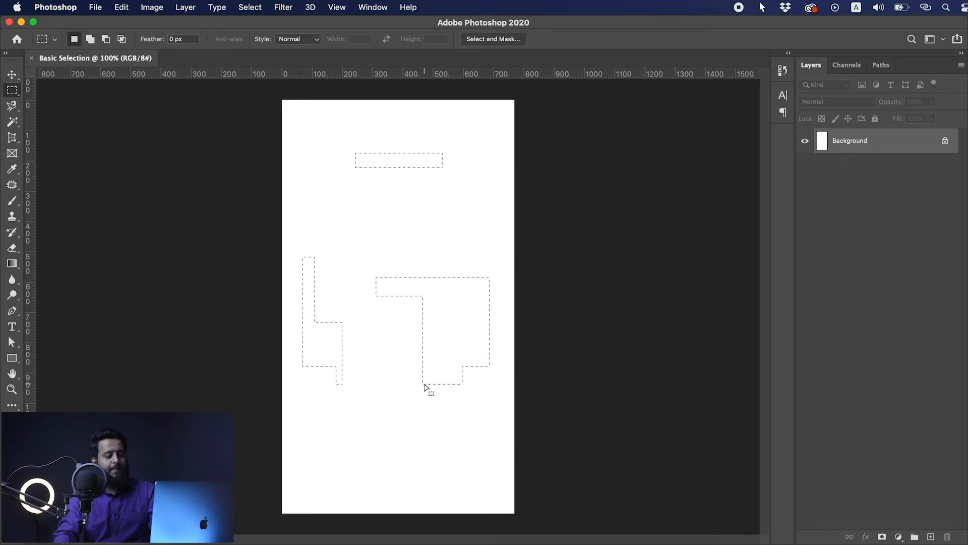
key("shift+alt")
left_click_drag(357, 127, 450, 380)
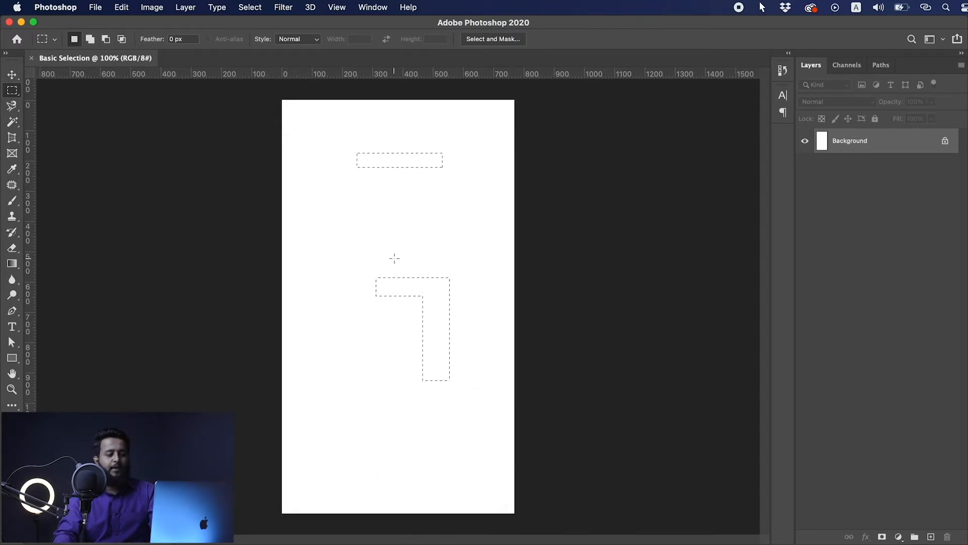
- Switch to the Move tool and back to the Rectangular Marquee tool, and deselect the current selection
key("v")
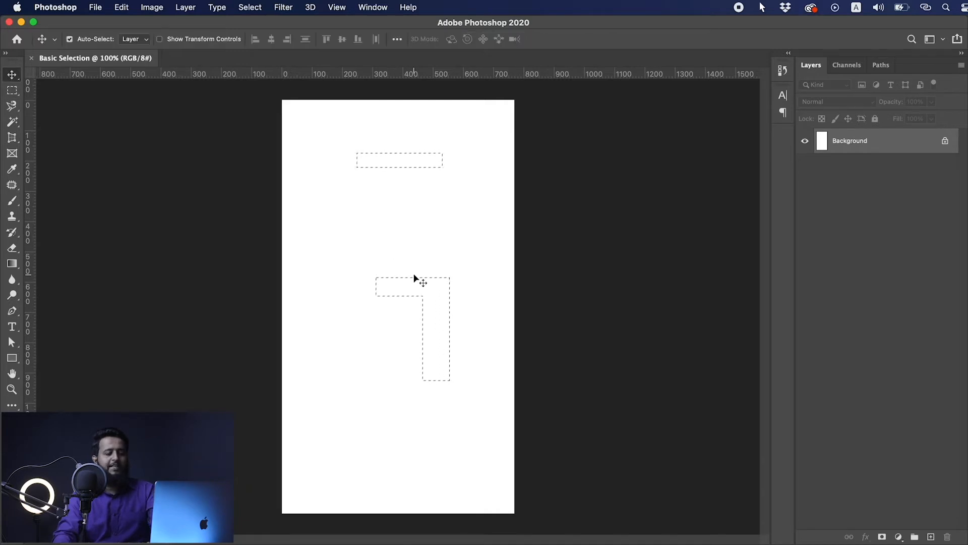
key("m")
right_click(424, 280)
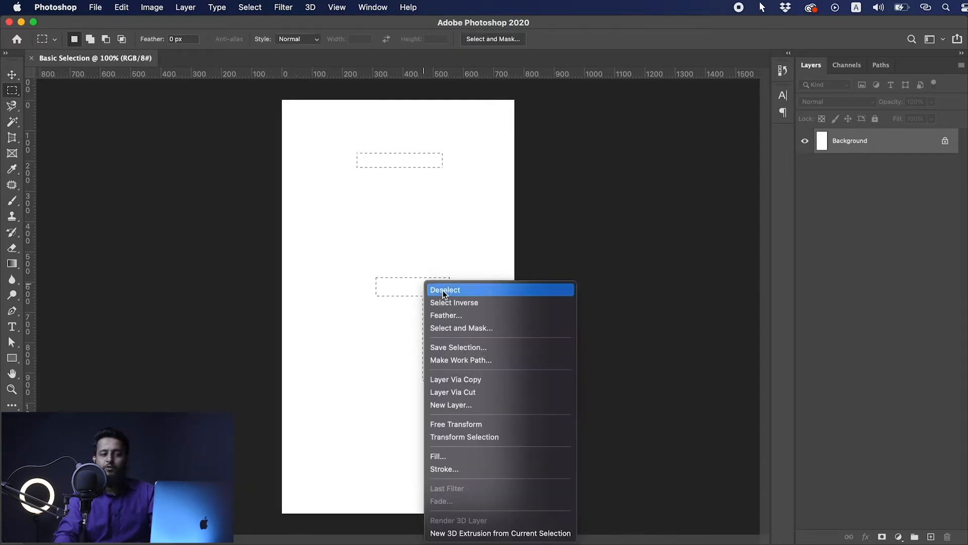
left_click(443, 290)
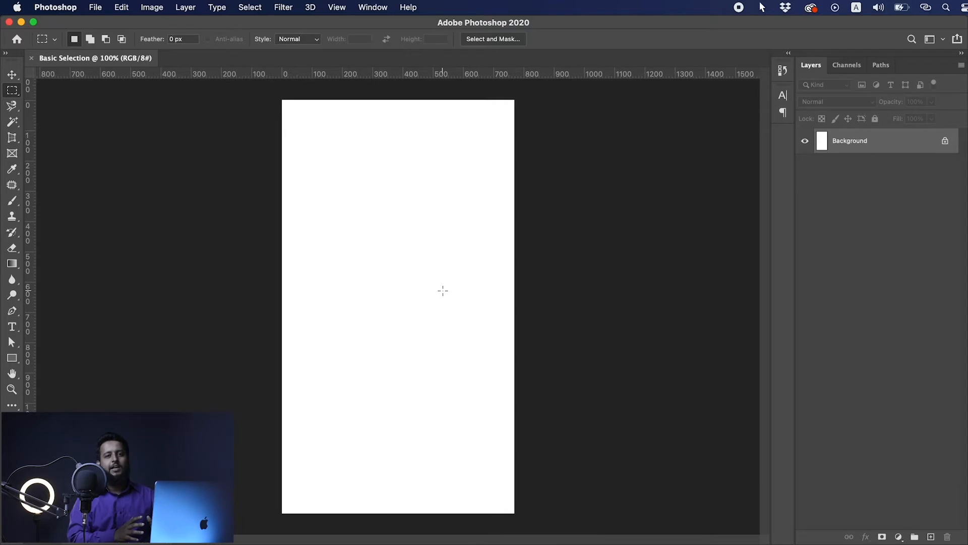
- Draw an elliptical selection with the Elliptical Marquee tool in the canvas's upper half, move it slightly, and deselect it
right_click(13, 94)
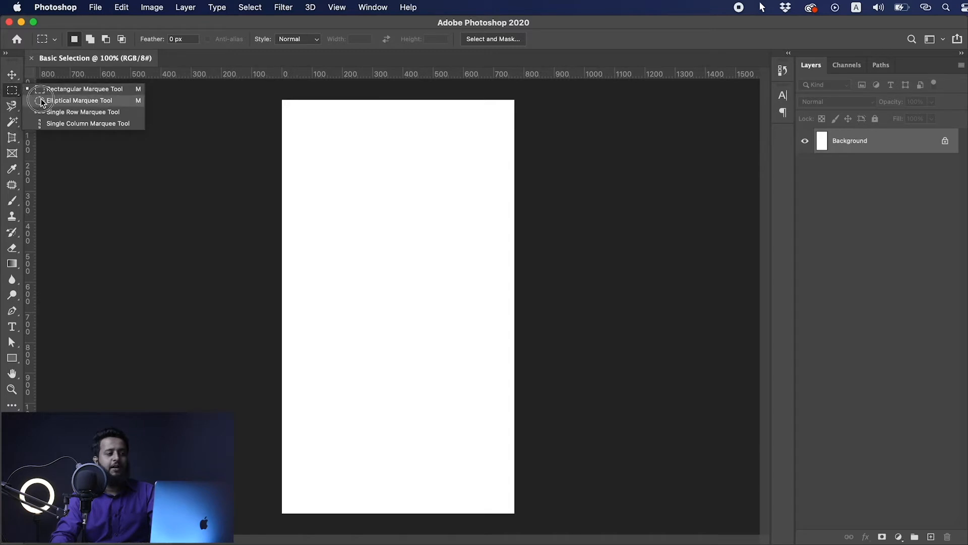
left_click(76, 100)
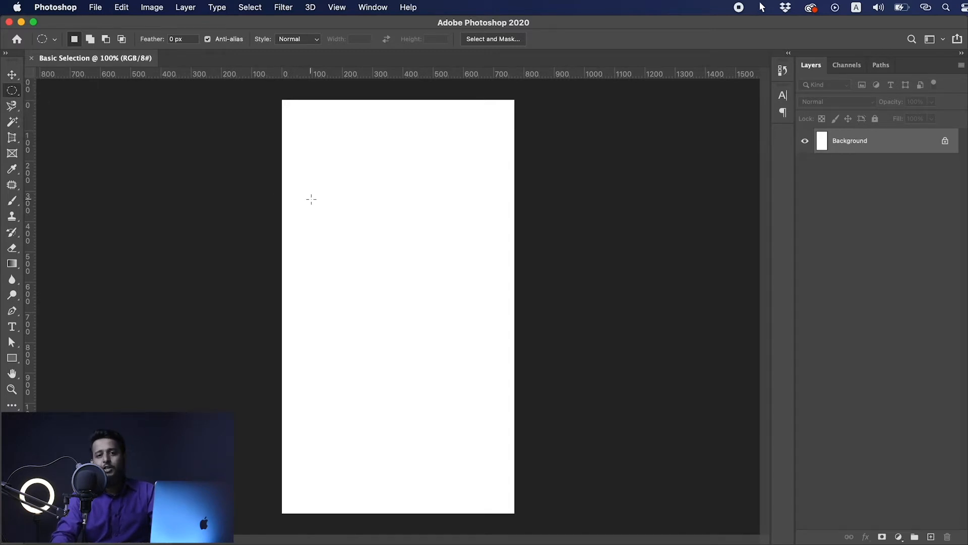
left_click_drag(313, 167, 464, 299)
mouse_move(367, 268)
left_mouse_down()
mouse_move(417, 340)
mouse_move(374, 274)
left_mouse_up()
key("super+d")
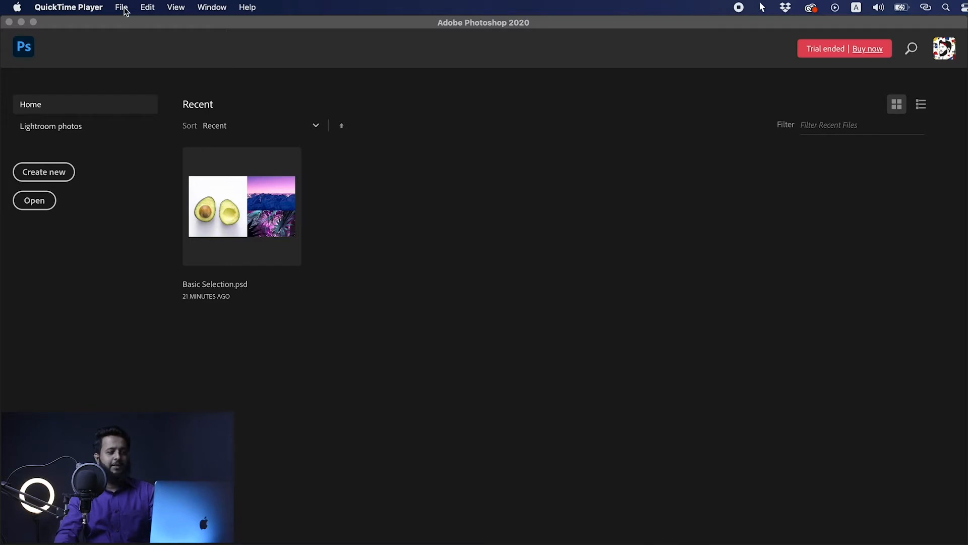
- Open the existing file Basic Selection.psd
left_click(277, 155)
left_click(95, 8)
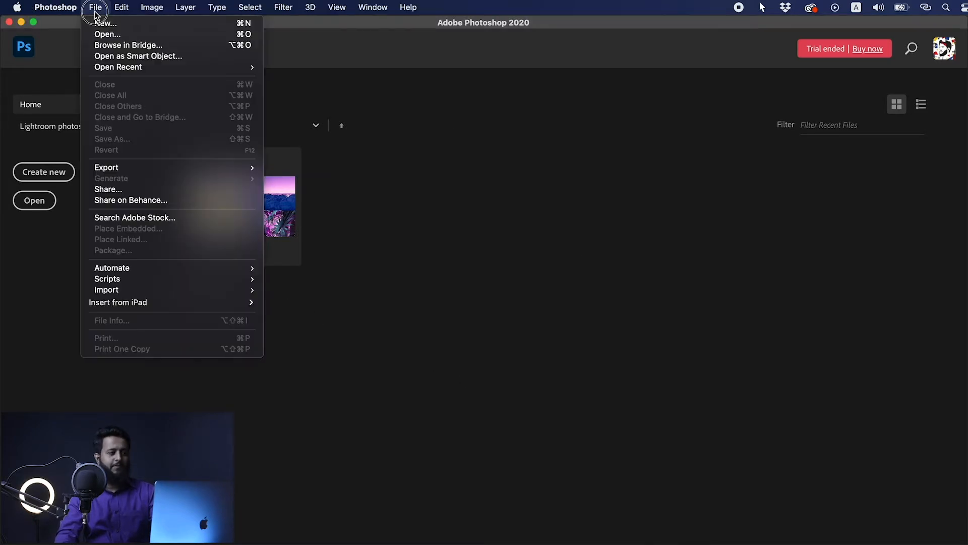
left_click(107, 34)
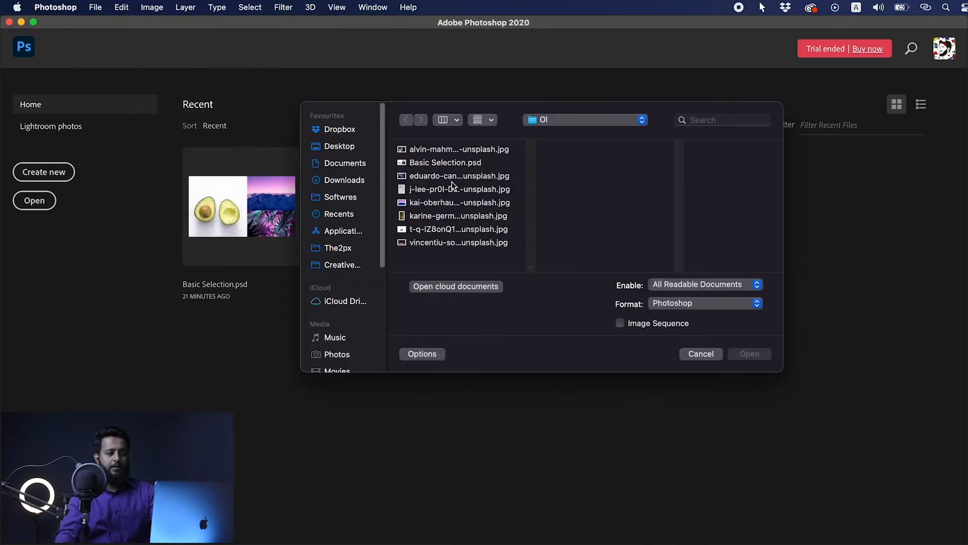
double_click(452, 168)
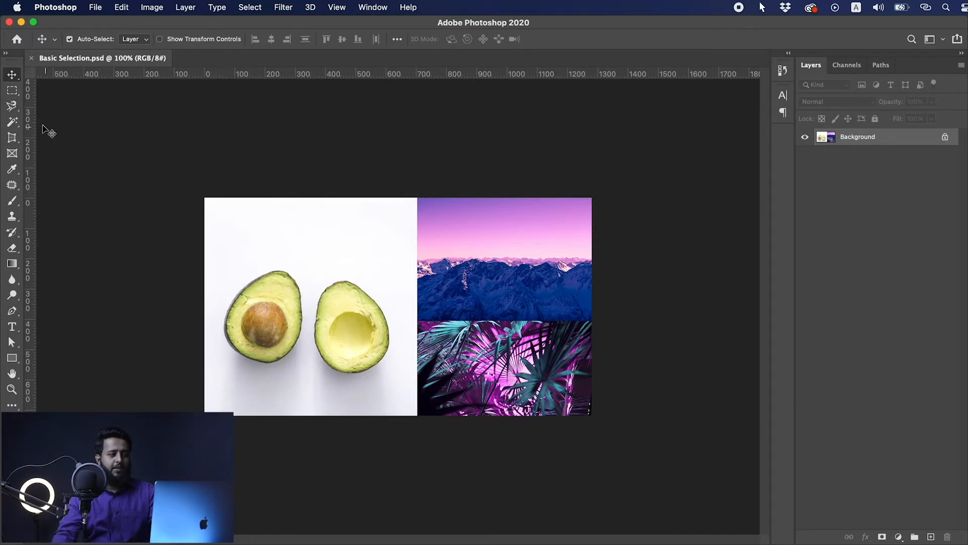
- Select the whole avocado photo with the Rectangular Marquee tool
left_click(11, 91)
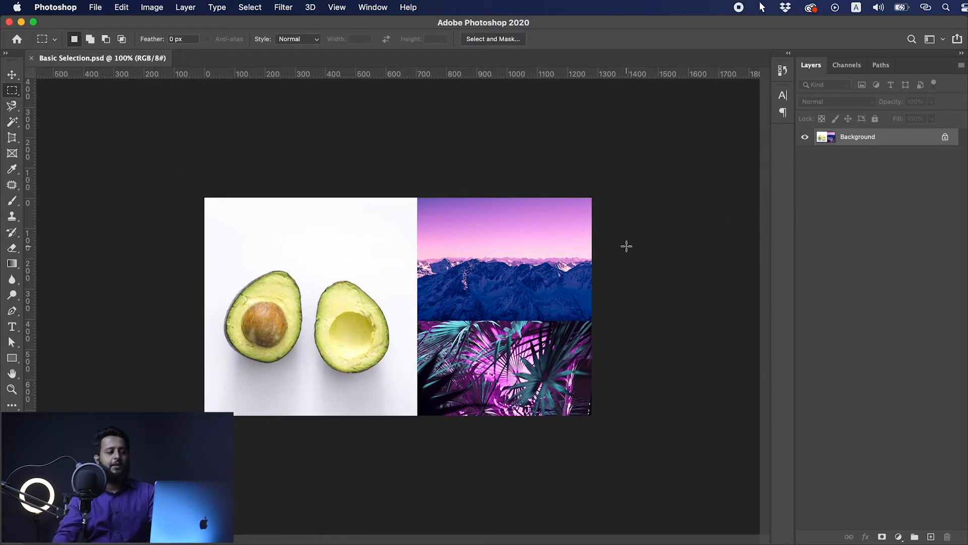
left_click_drag(192, 179, 417, 428)
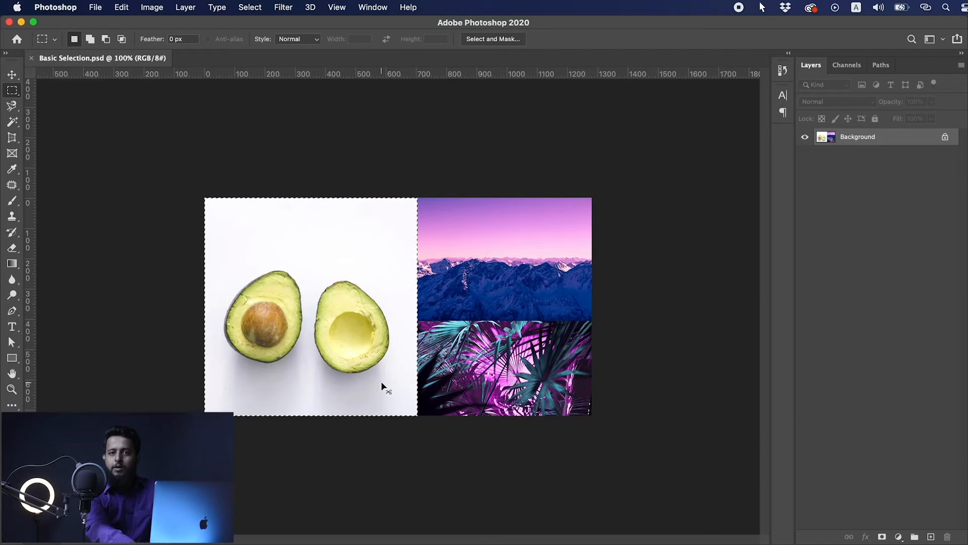
- Copy the selected avocado photo onto a new layer with Layer Via Copy
key("super+plus")
key("super+minus")
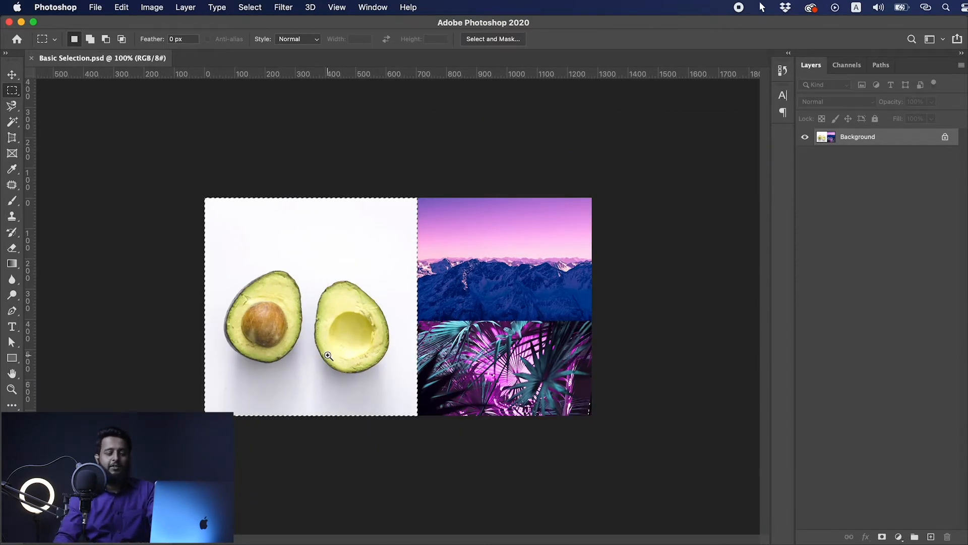
mouse_move(328, 355)
left_mouse_down()
mouse_move(362, 349)
mouse_move(341, 353)
left_mouse_up()
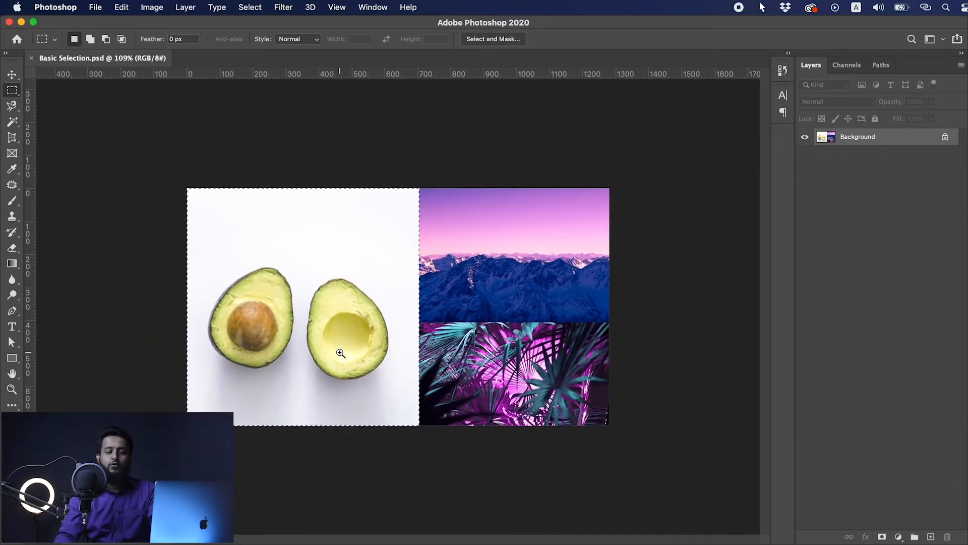
mouse_move(340, 351)
left_mouse_down()
mouse_move(367, 343)
mouse_move(341, 341)
mouse_move(356, 346)
left_mouse_up()
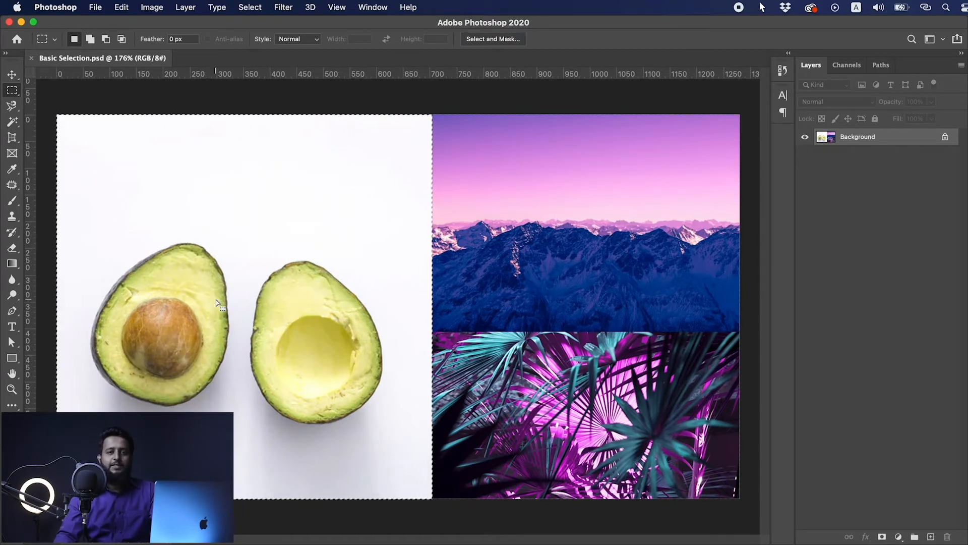
right_click(315, 230)
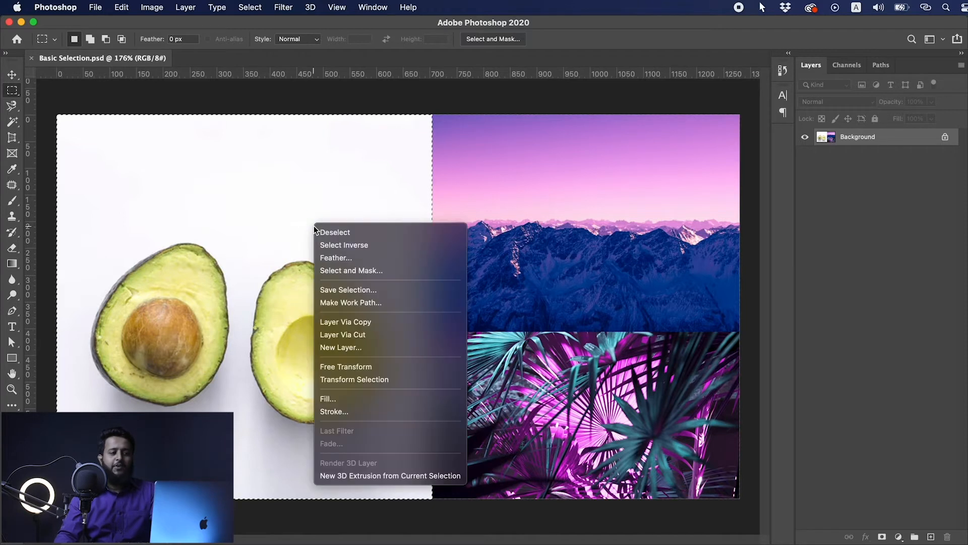
left_click(397, 321)
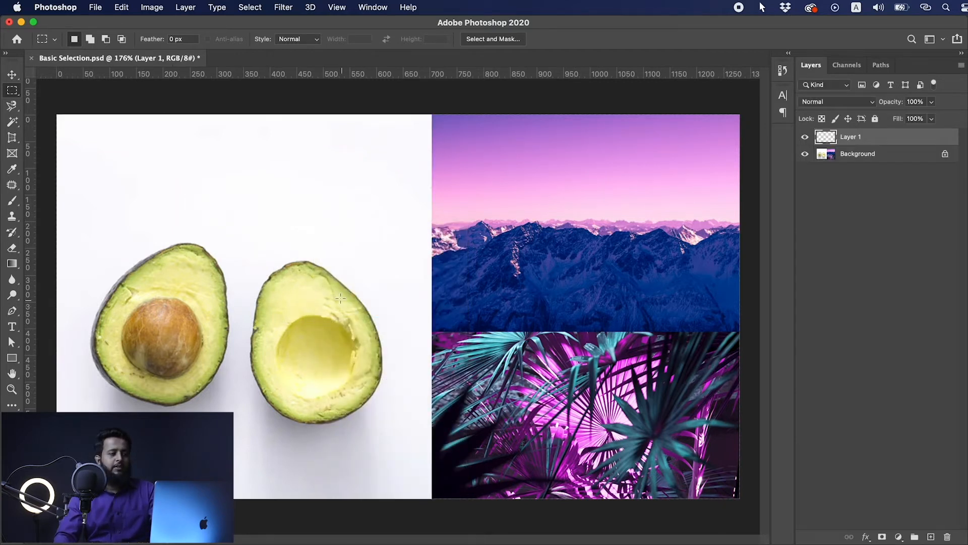
- Move the copied avocado layer over the neighbouring photos with the Move tool and return it to its original place
left_click(15, 76)
left_click_drag(285, 322, 523, 320)
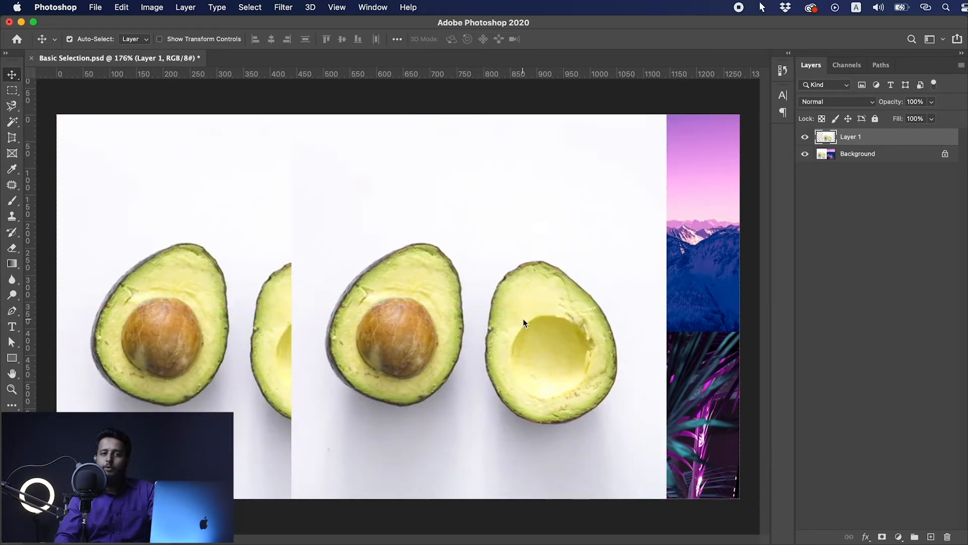
left_click_drag(522, 319, 364, 319)
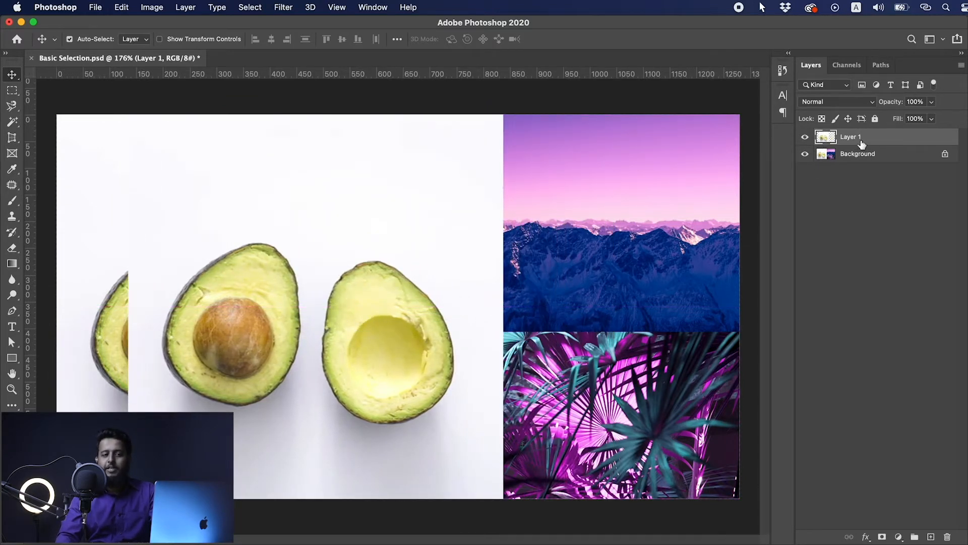
left_click_drag(470, 257, 397, 255)
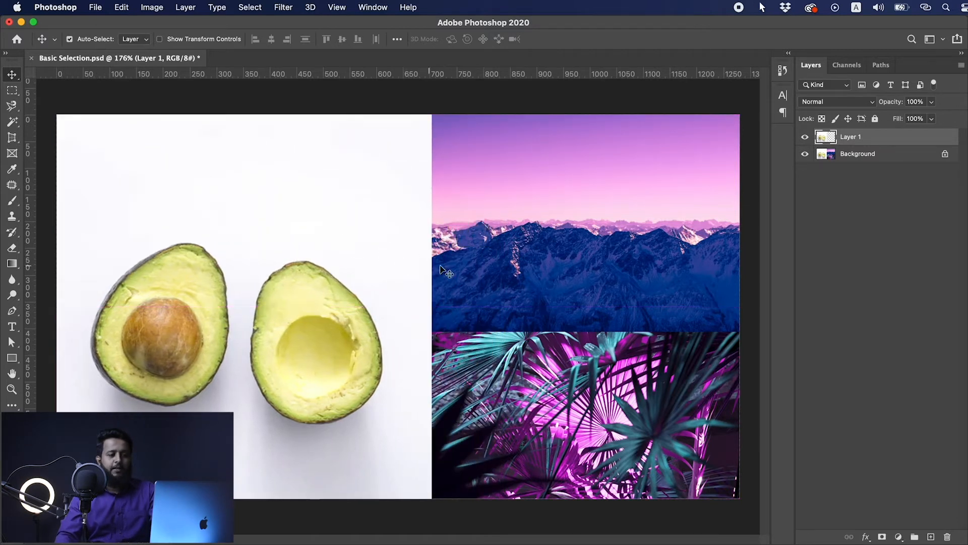
- Select the mountain photo on the Background layer with the Rectangular Marquee tool and copy it onto a new layer
left_click(862, 156)
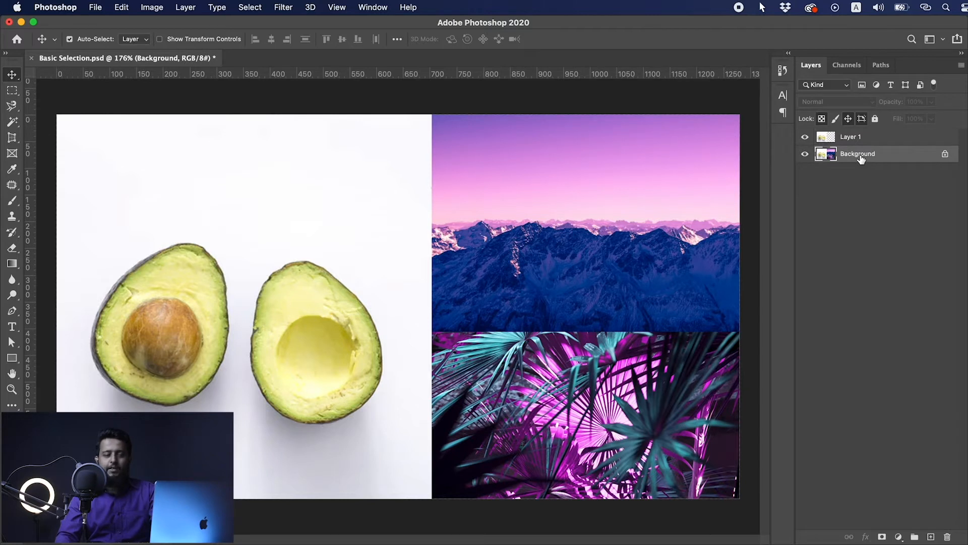
left_click(12, 92)
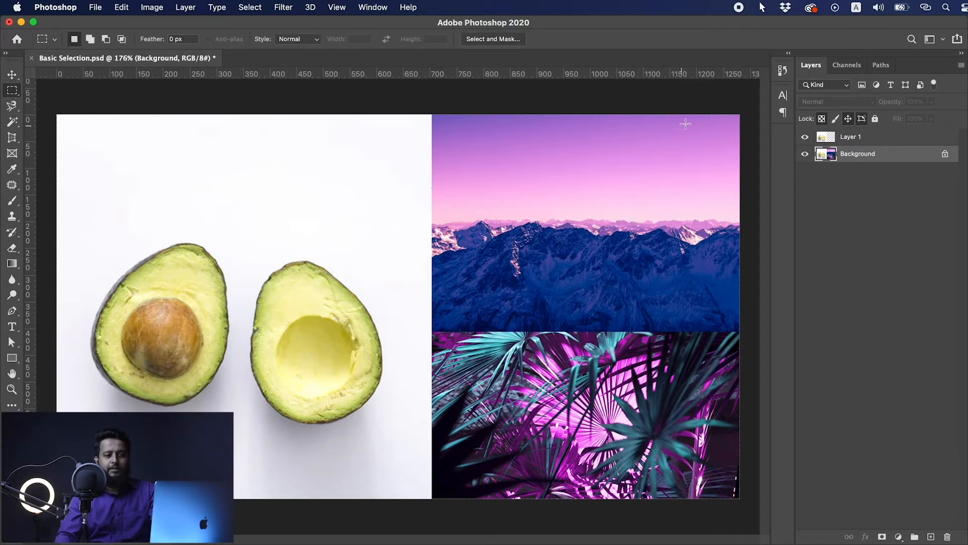
left_click_drag(753, 102, 432, 331)
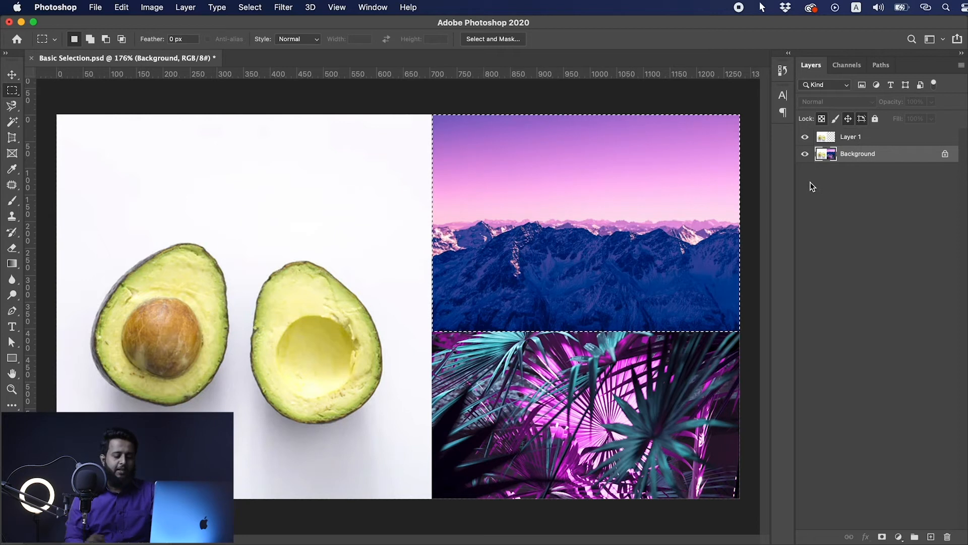
key("super+j")
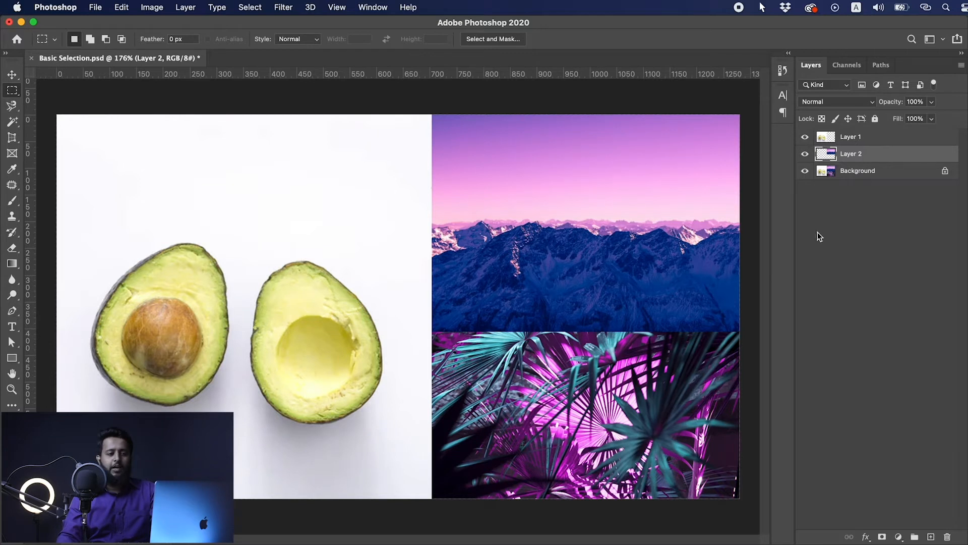
- Select the palm-leaf photo on the Background layer with the Rectangular Marquee tool and copy it onto a new layer
left_click(864, 171)
left_click_drag(741, 507, 432, 332)
right_click(638, 370)
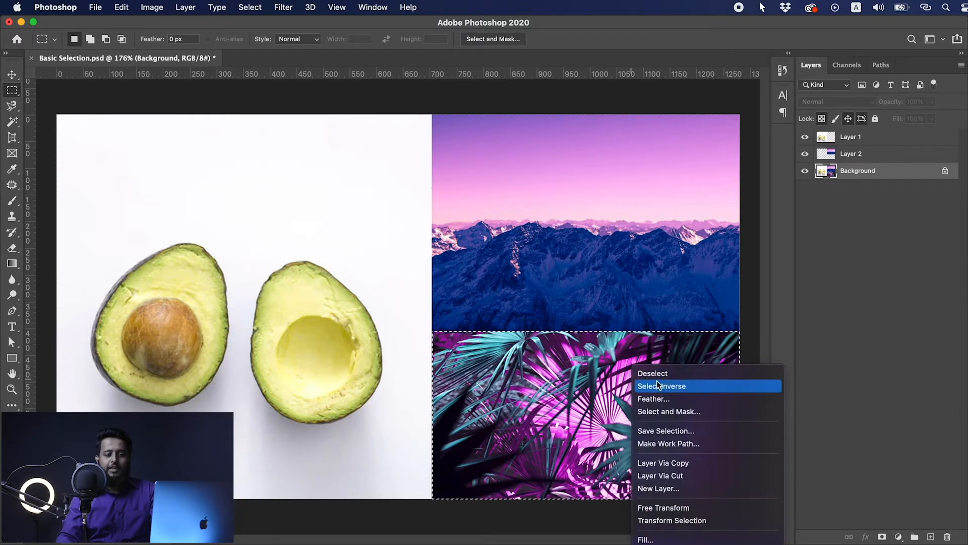
left_click(605, 431)
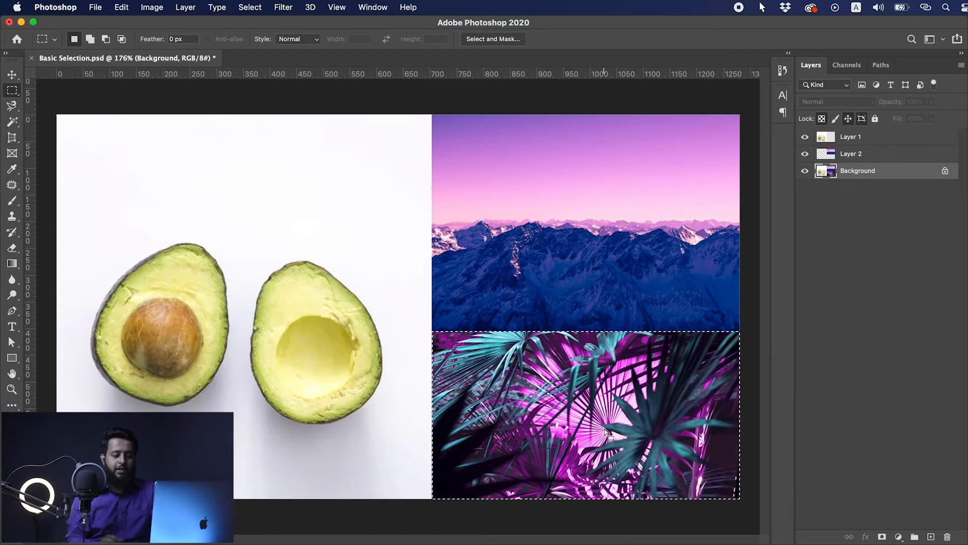
key("super+j")
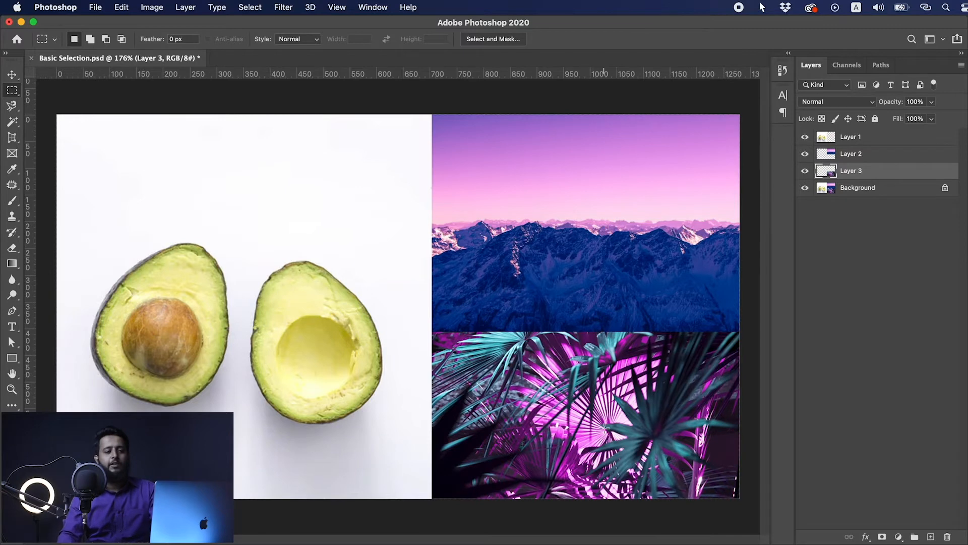
- Reposition the mountain, palm-leaf and avocado layers slightly on the canvas with the Move tool
key("v")
left_click_drag(510, 268, 523, 247)
mouse_move(582, 368)
left_mouse_down()
mouse_move(496, 368)
mouse_move(535, 394)
mouse_move(583, 379)
left_mouse_up()
left_click_drag(395, 361, 368, 350)
left_click_drag(583, 231, 562, 231)
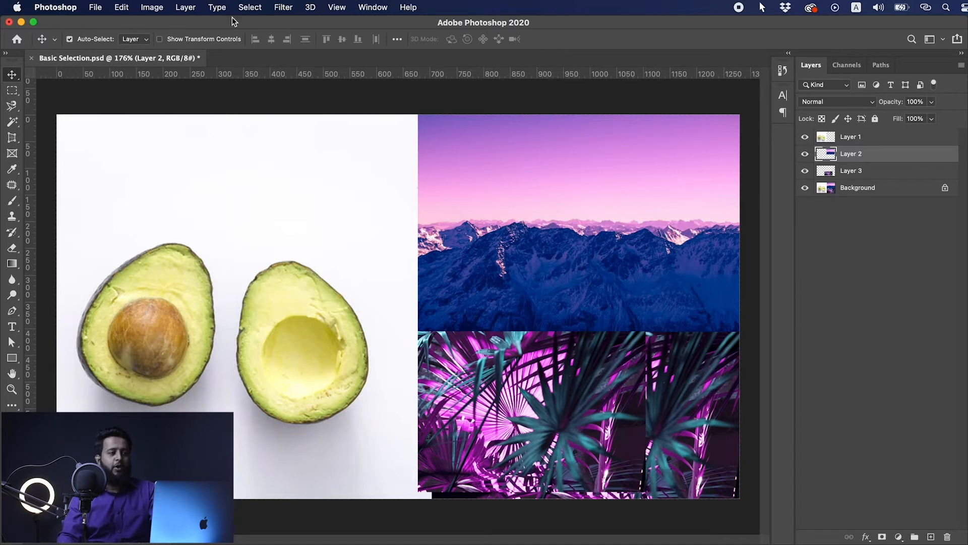
- Show the transform controls, scale the mountain layer down to about 87%, apply it, and hide the controls again
left_click(160, 39)
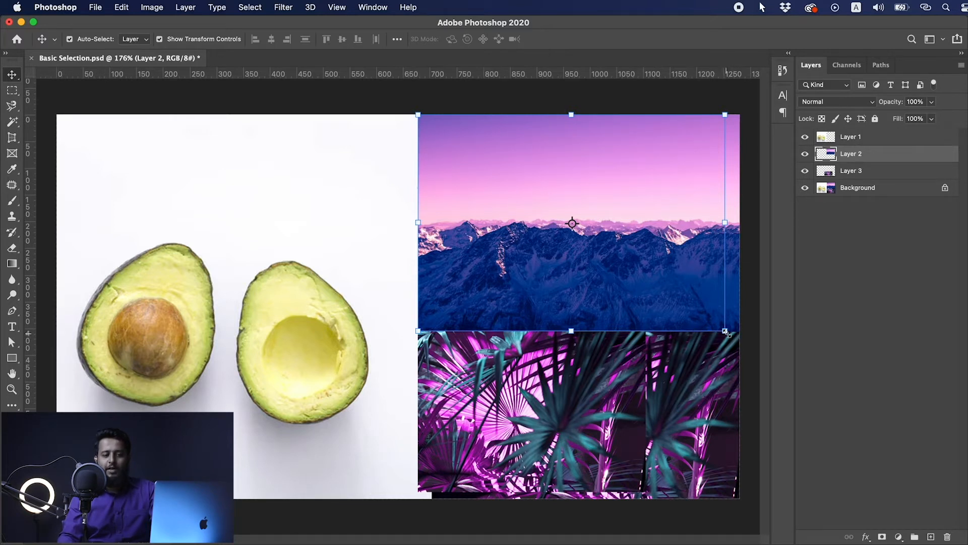
left_click_drag(727, 333, 668, 382)
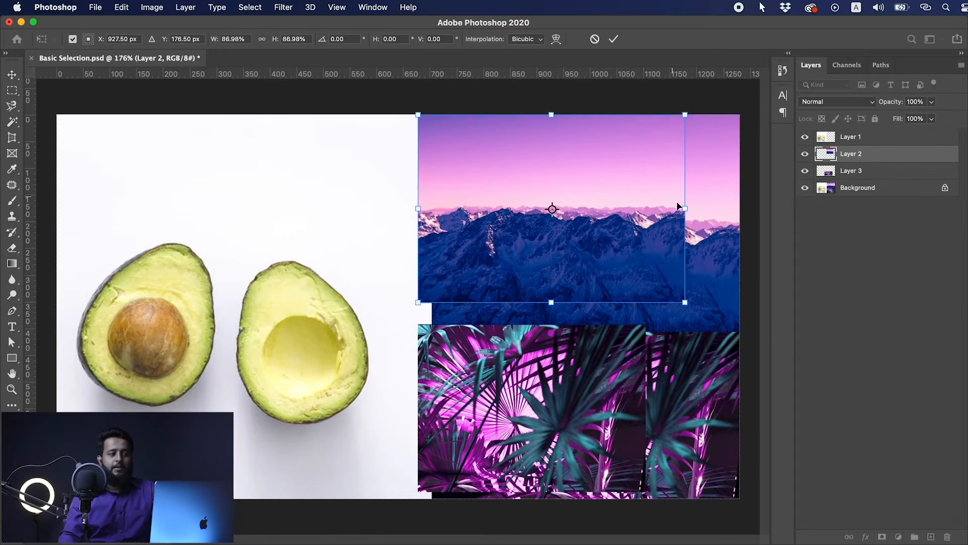
key("Return")
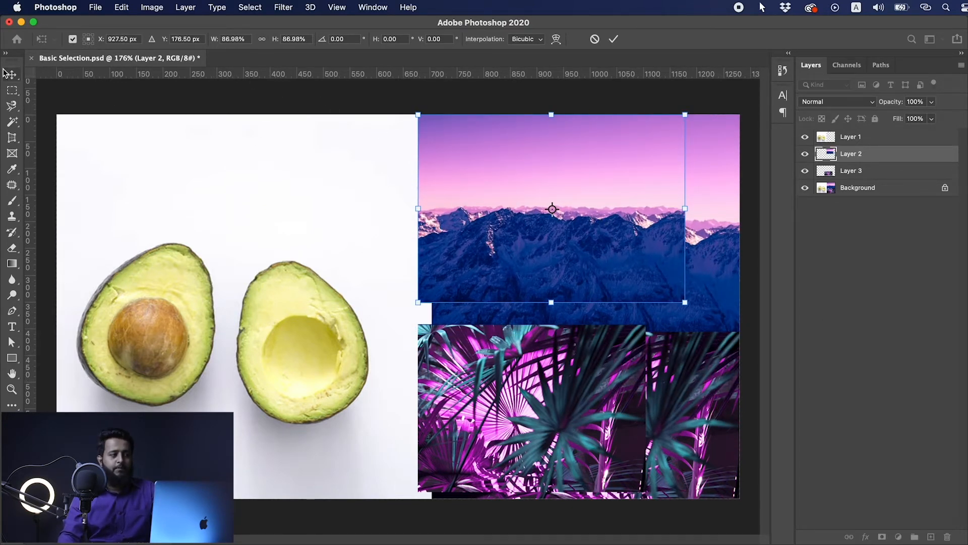
left_click(211, 41)
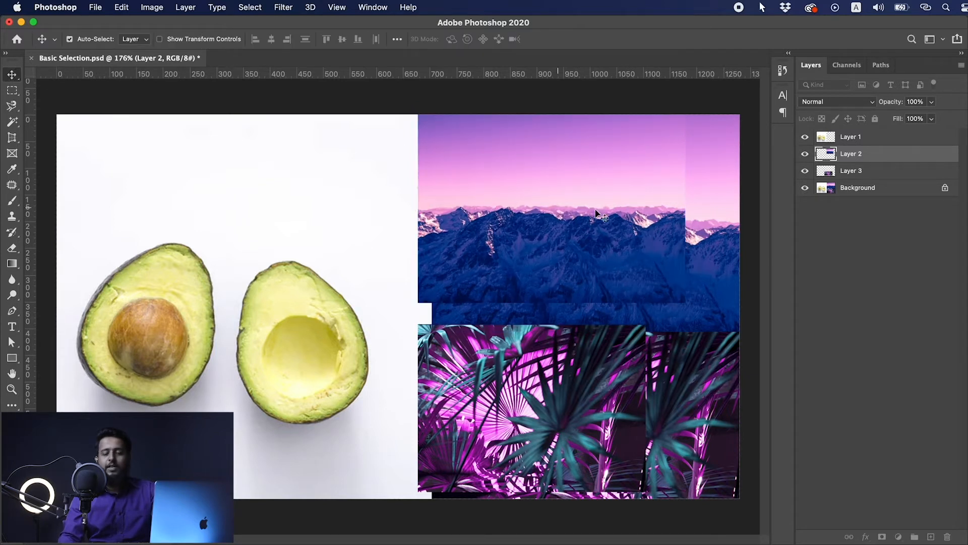
- Move the palm-leaf layer and enlarge it to about 132% with Free Transform, positioning it below the mountain photo
left_click(580, 392)
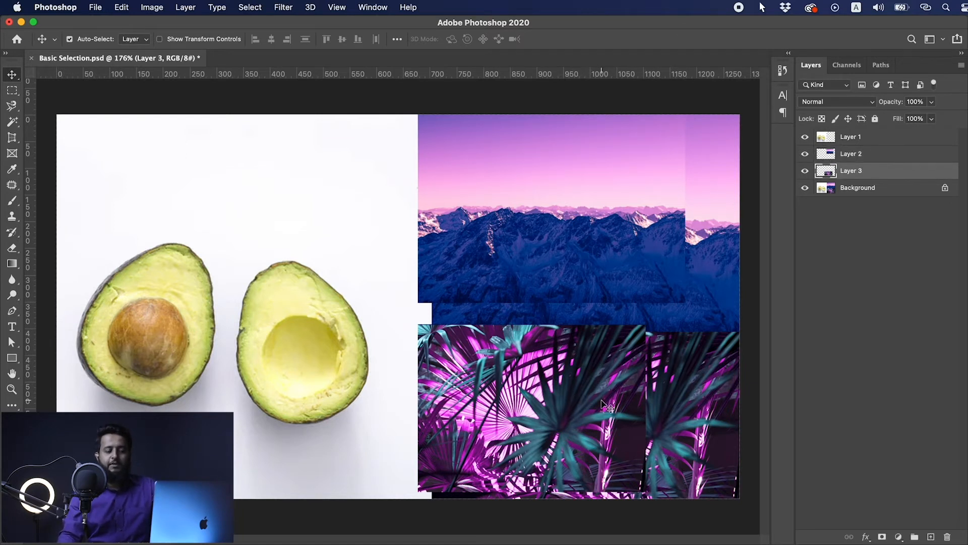
left_click_drag(576, 398, 630, 399)
key("super+t")
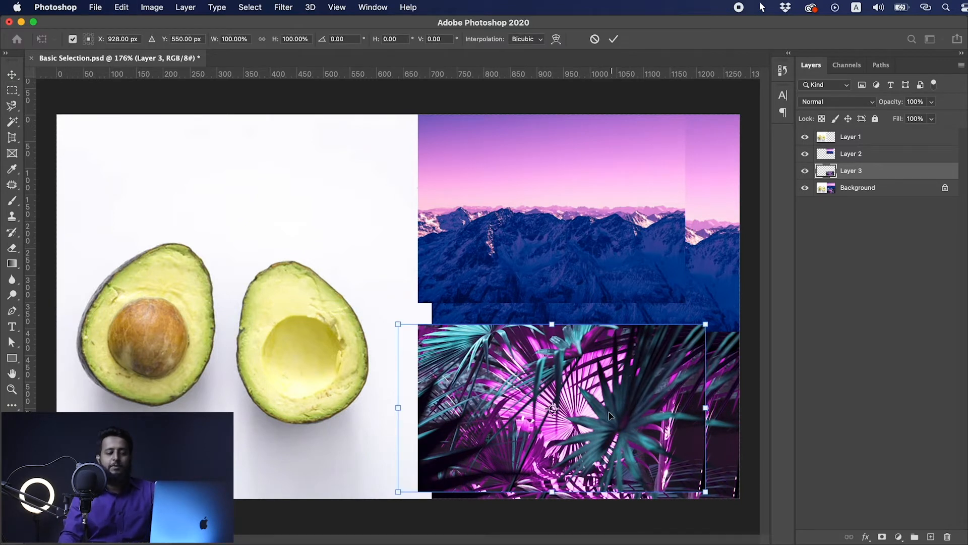
left_click_drag(604, 415, 596, 396)
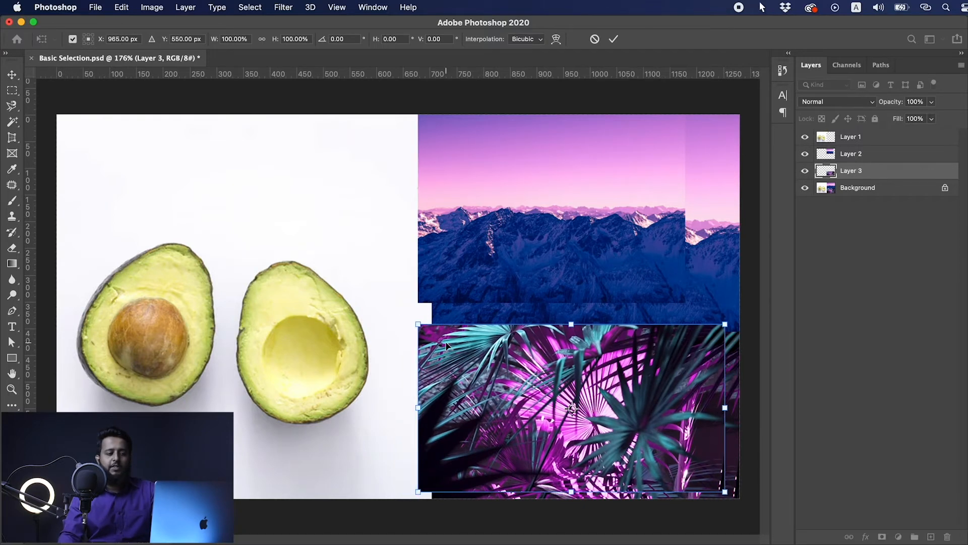
left_click_drag(418, 325, 351, 216)
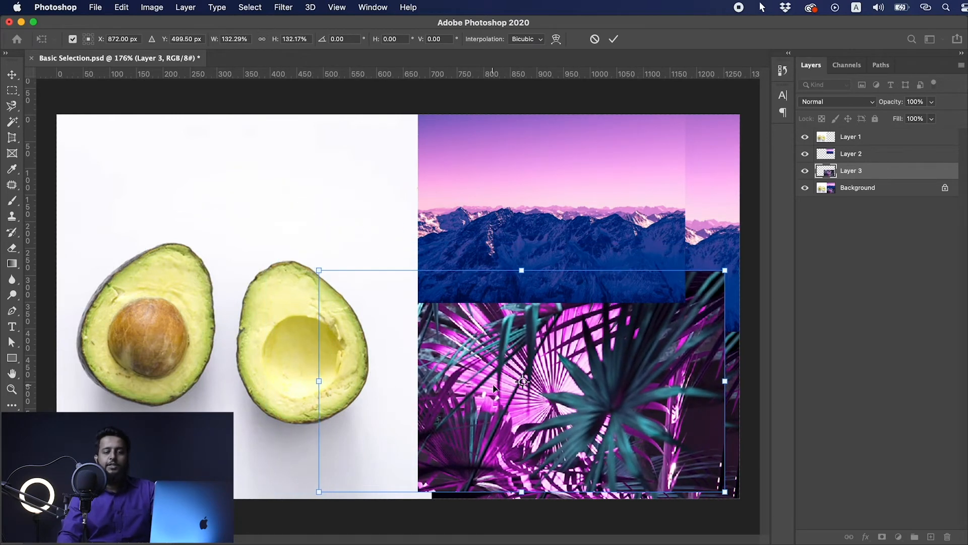
key("Return")
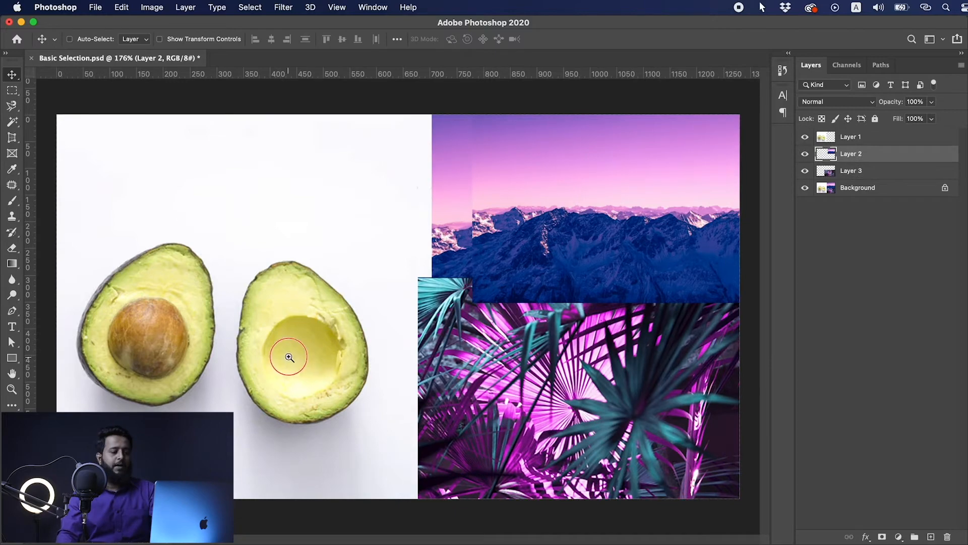
- Select the avocado, mountain and palm-leaf layers in turn through their images on the canvas with Auto-Select
left_click_drag(289, 356, 306, 355)
left_click_drag(416, 357, 403, 359)
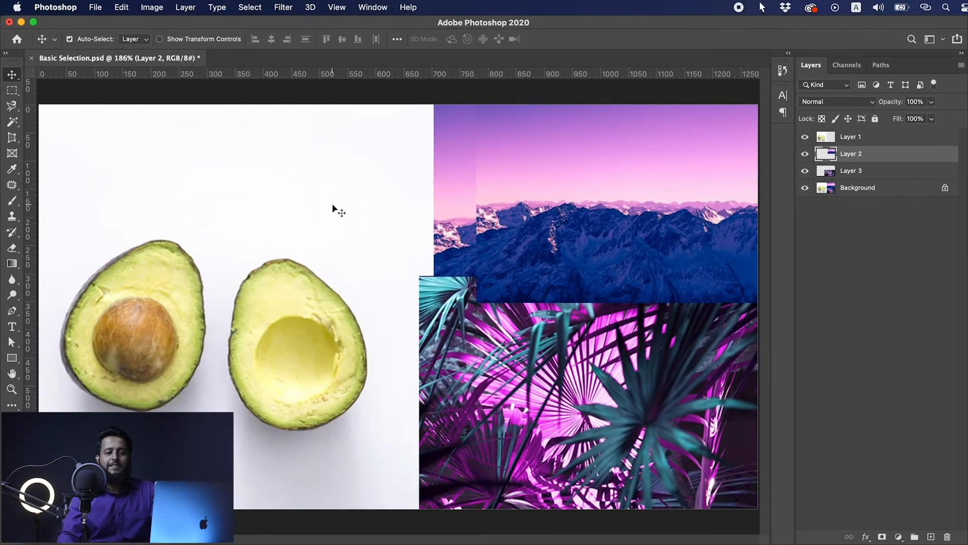
left_click(333, 207)
left_click(575, 181)
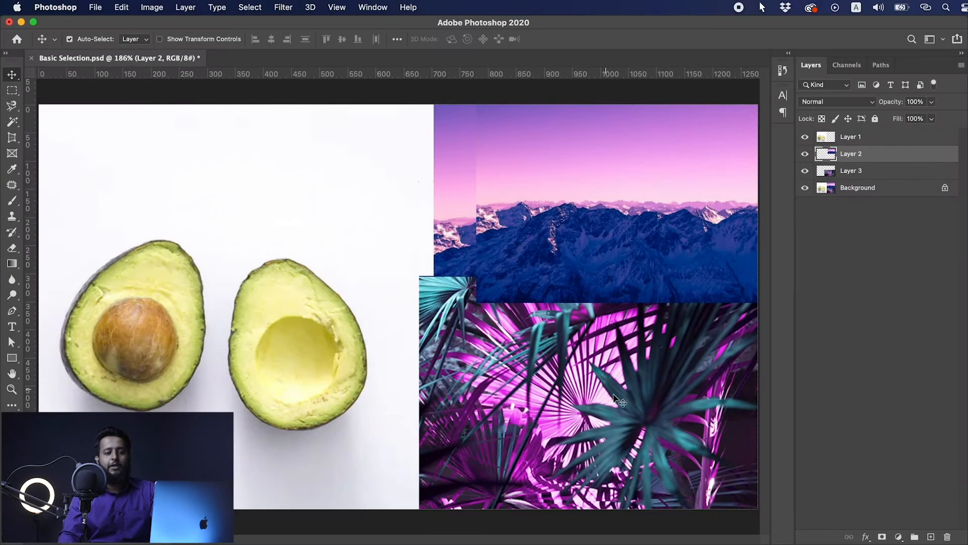
left_click(652, 420)
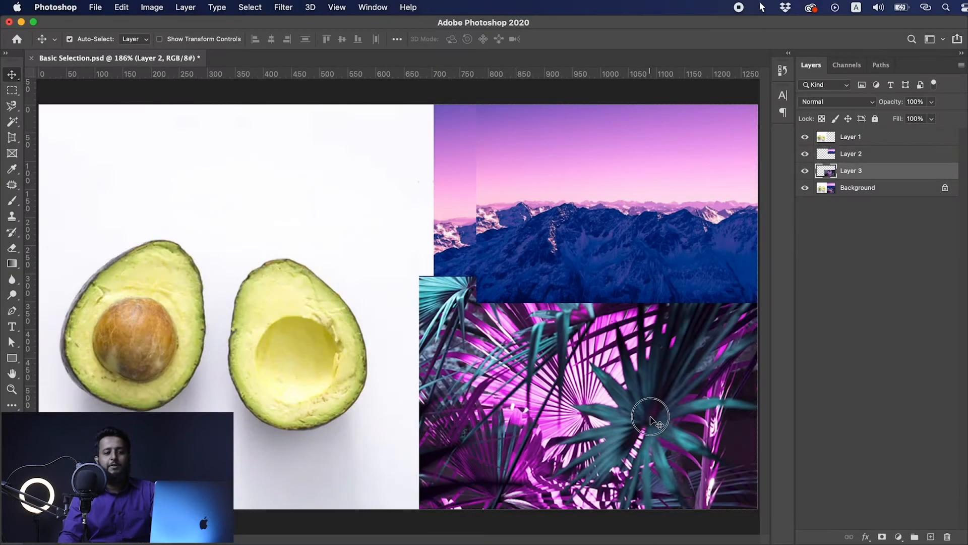
left_click(290, 260)
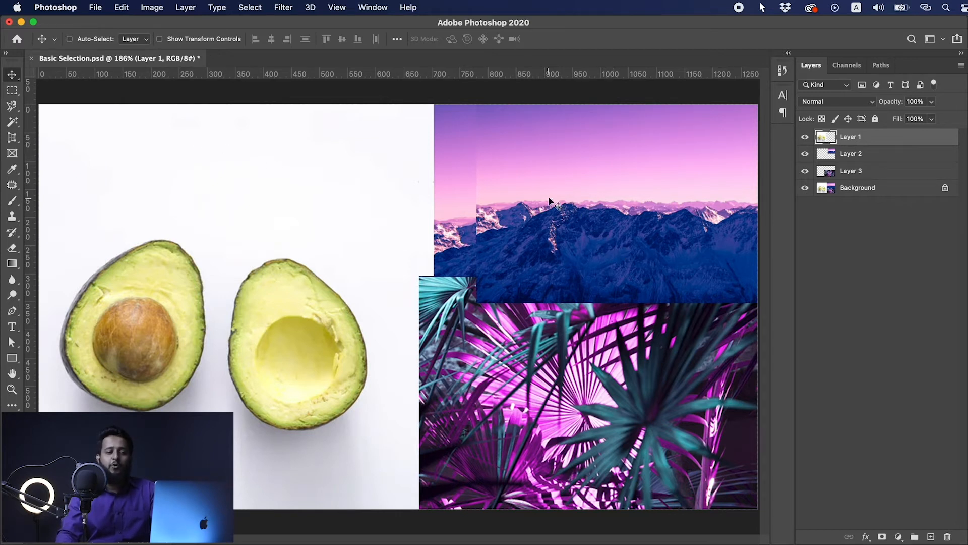
- Select the mountain layer from the canvas with Auto-Select off, and turn Auto-Select back on
key("super")
left_click(642, 186, "super")
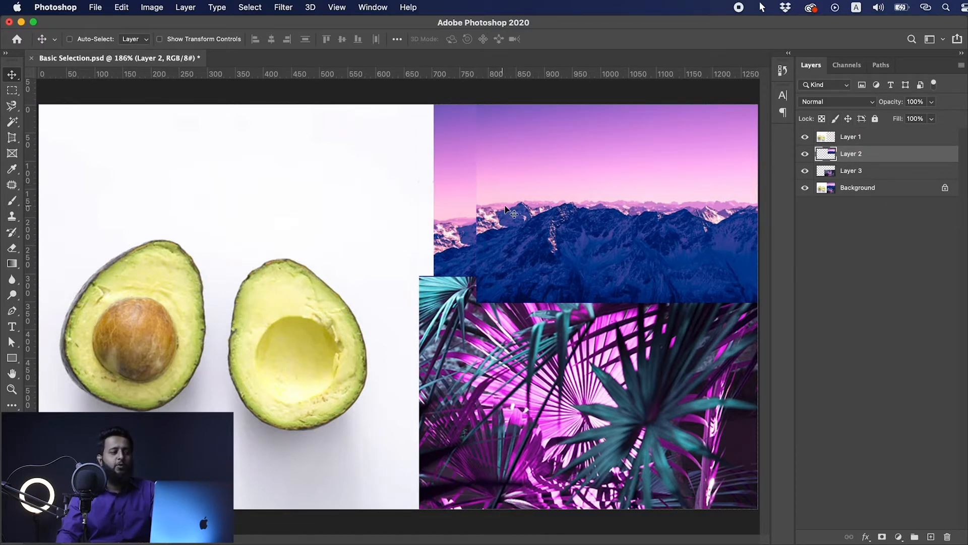
left_click(98, 42)
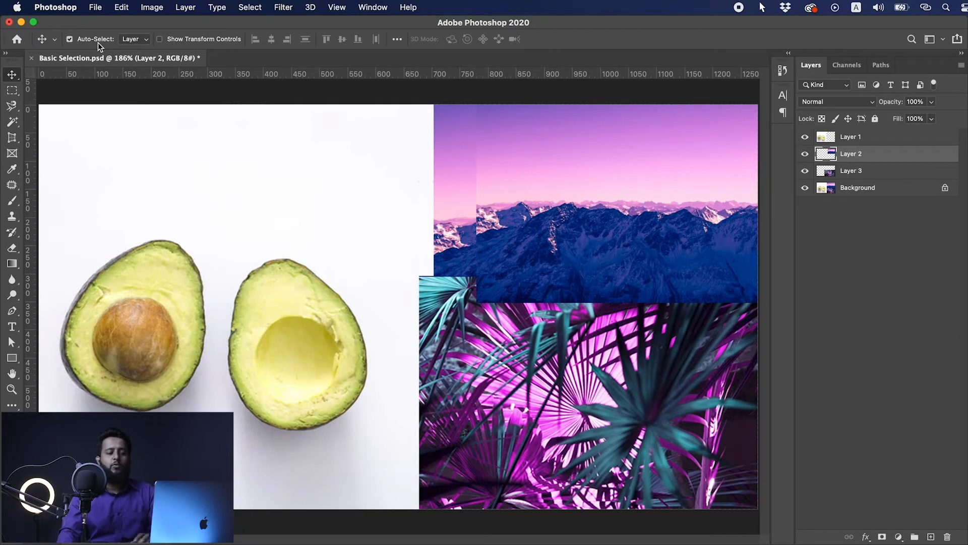
- Use Auto-Select on the canvas to switch between the three photo layers, ending on the mountain layer
left_click(455, 361)
left_click(519, 214)
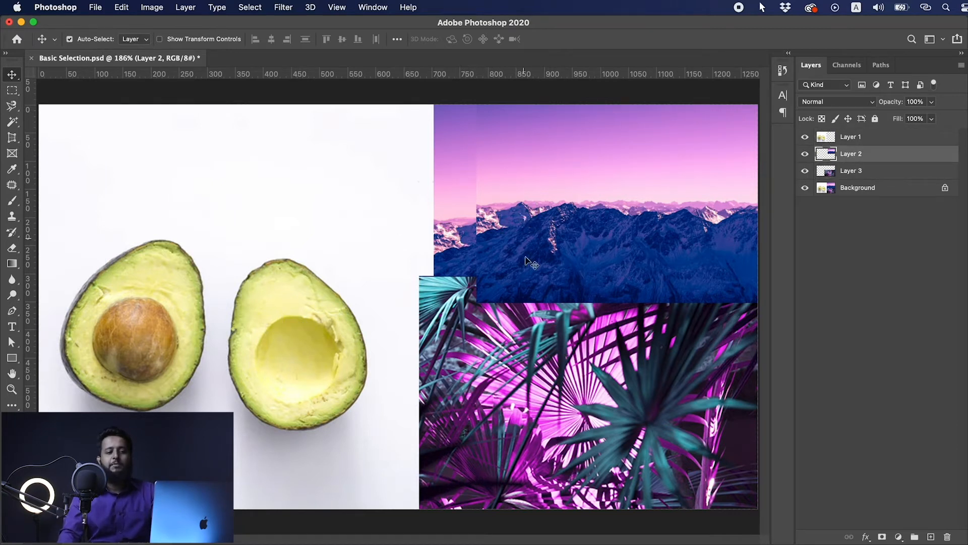
left_click(563, 383)
left_click(280, 332)
left_click(567, 233)
left_click(574, 376)
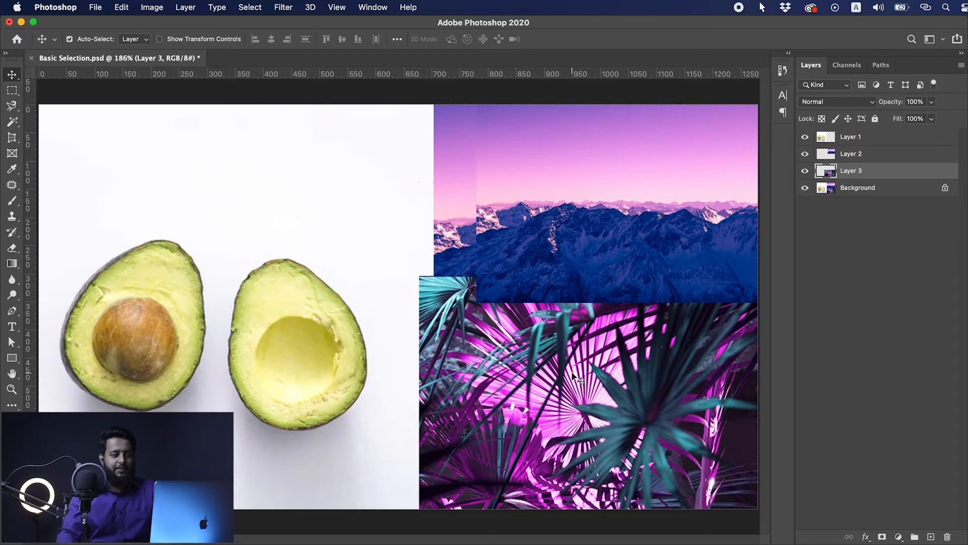
left_click(564, 234)
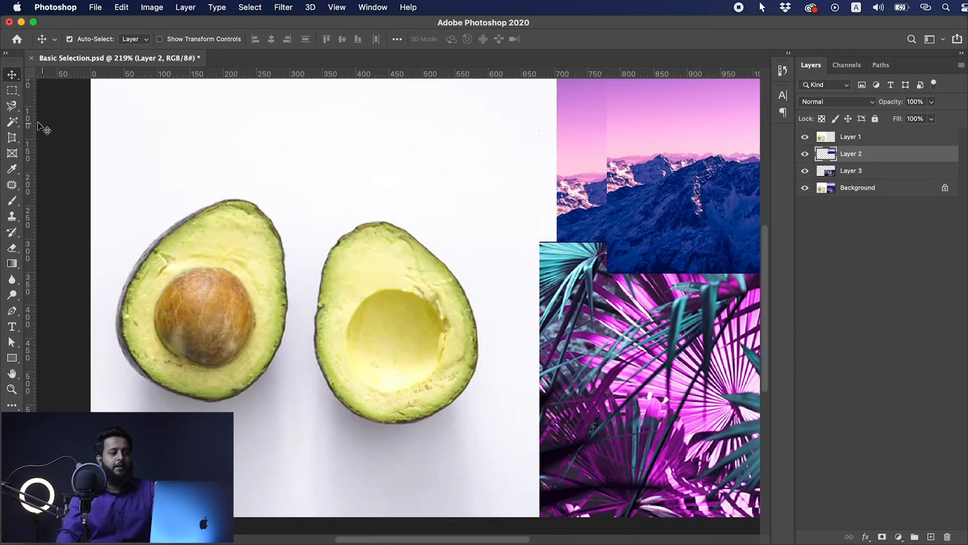
- Switch to the Lasso tool for a selection around the avocados
left_click(14, 109)
left_click(43, 104)
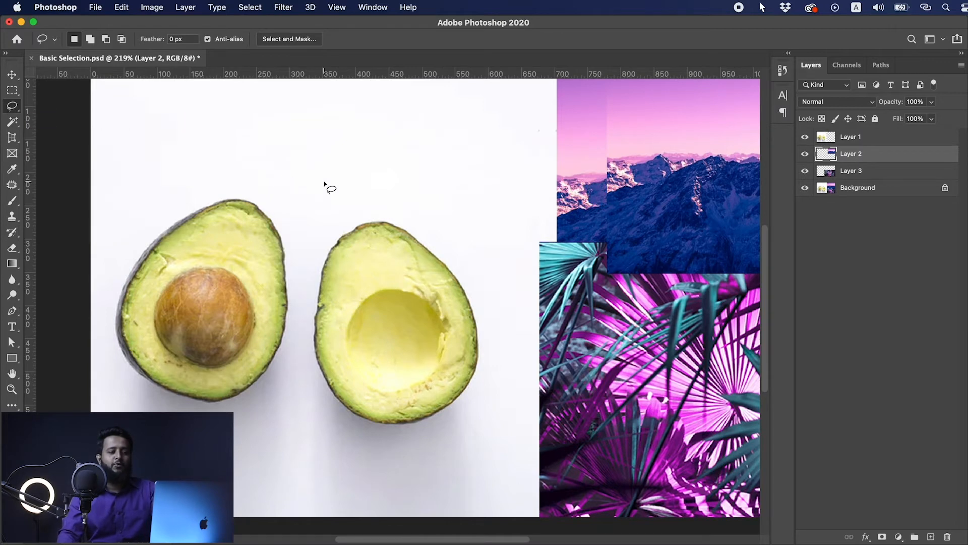
- Outline the avocado half with the pit freehand with the Lasso and copy it from Layer 1 to a new layer
left_click_drag(182, 341, 304, 346)
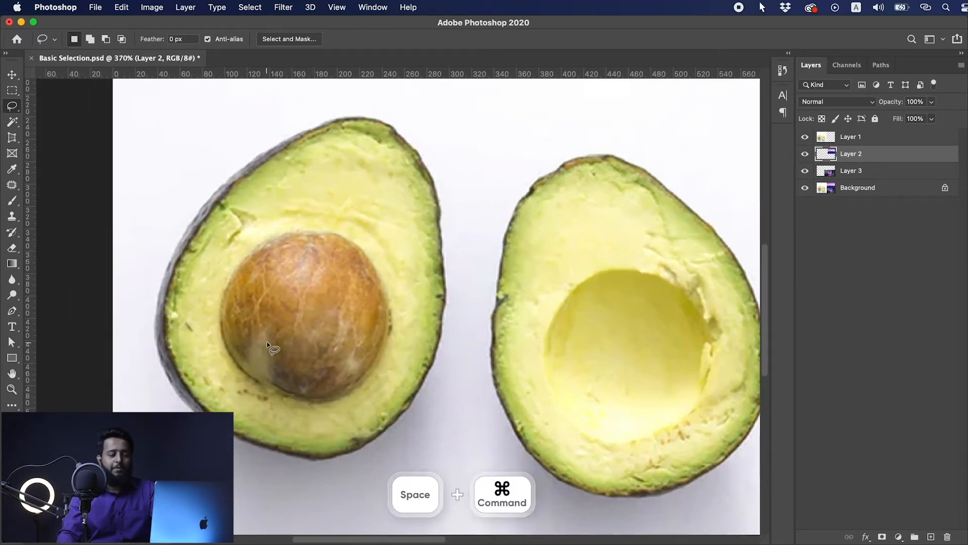
mouse_move(157, 342)
left_mouse_down()
mouse_move(165, 263)
mouse_move(225, 175)
mouse_move(270, 142)
mouse_move(348, 118)
mouse_move(387, 124)
mouse_move(410, 143)
mouse_move(436, 191)
mouse_move(440, 323)
mouse_move(418, 406)
mouse_move(379, 451)
mouse_move(325, 464)
mouse_move(253, 451)
mouse_move(216, 414)
mouse_move(168, 385)
mouse_move(157, 333)
left_mouse_up()
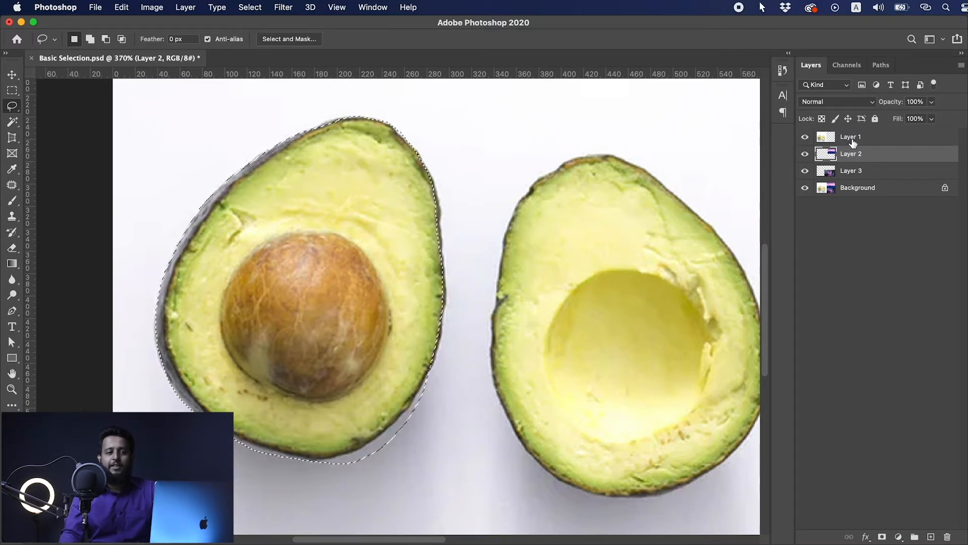
left_click(896, 137)
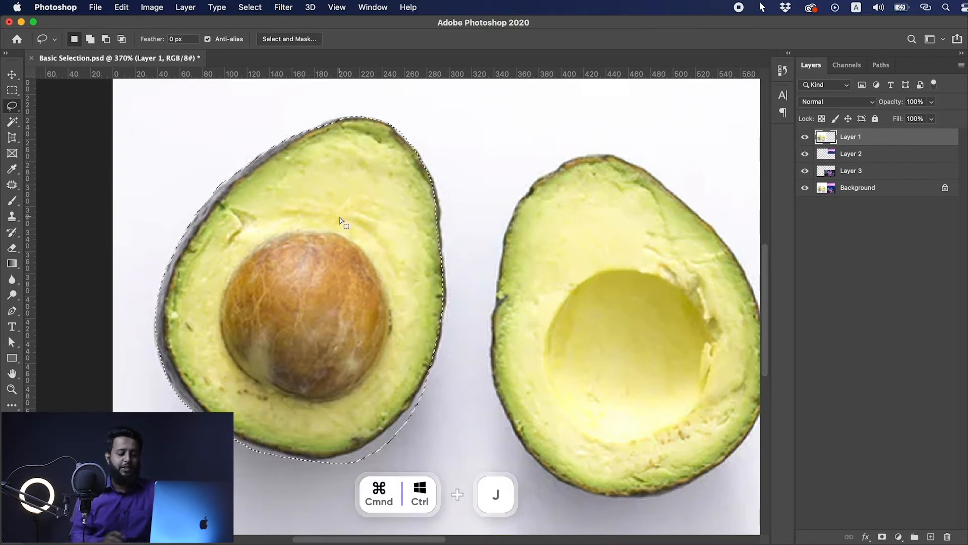
key("super+j")
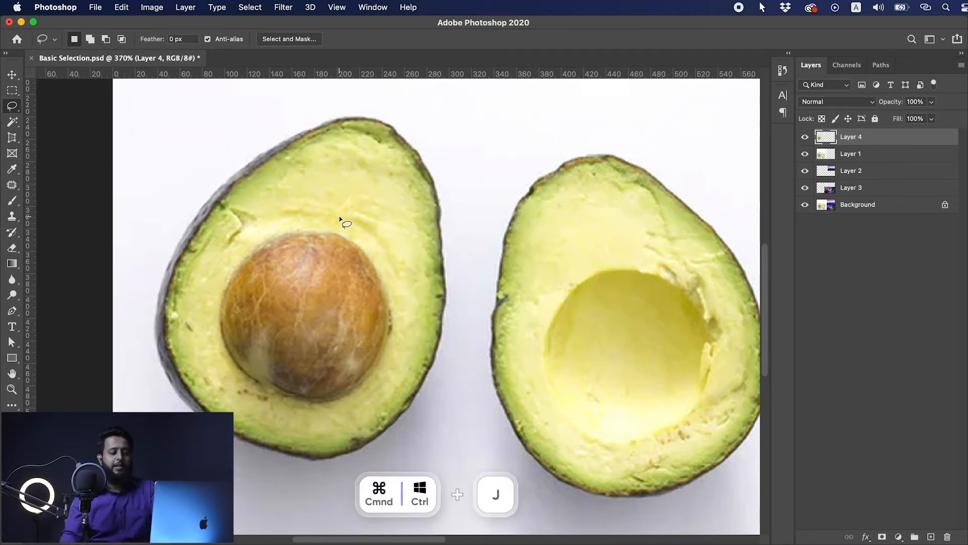
- Move the copied avocado half between the two originals, and undo both the move and the copy
left_click(12, 74)
mouse_move(369, 299)
left_mouse_down()
mouse_move(512, 289)
mouse_move(567, 319)
mouse_move(512, 318)
mouse_move(507, 339)
left_mouse_up()
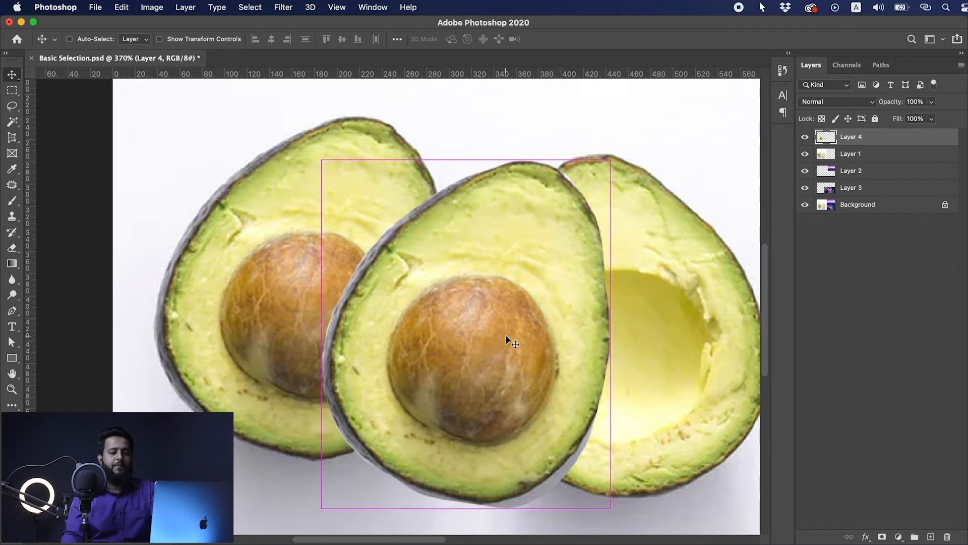
key("super+z")
key("super+z")
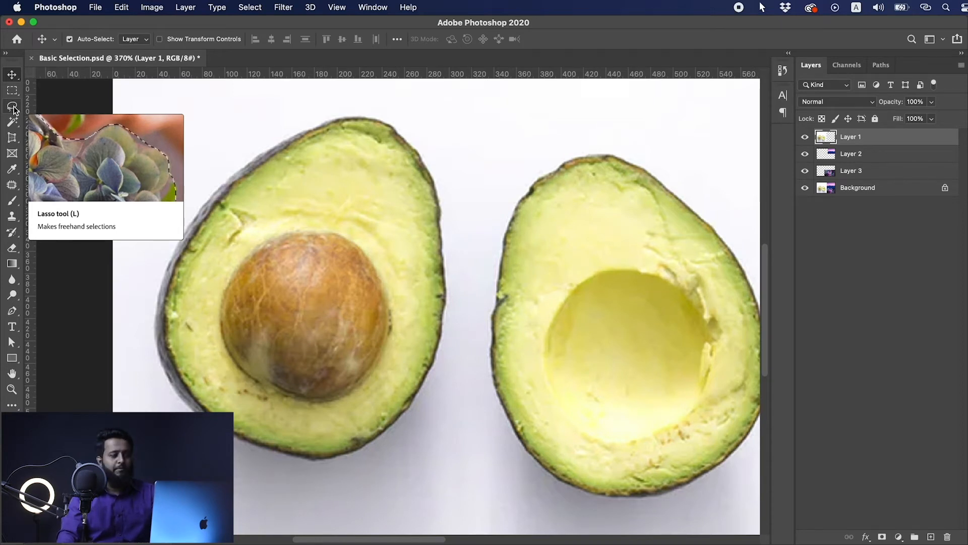
- Trace a closed straight-edged selection over the avocado half with the pit using the Polygonal Lasso, and deselect it
left_click(13, 108)
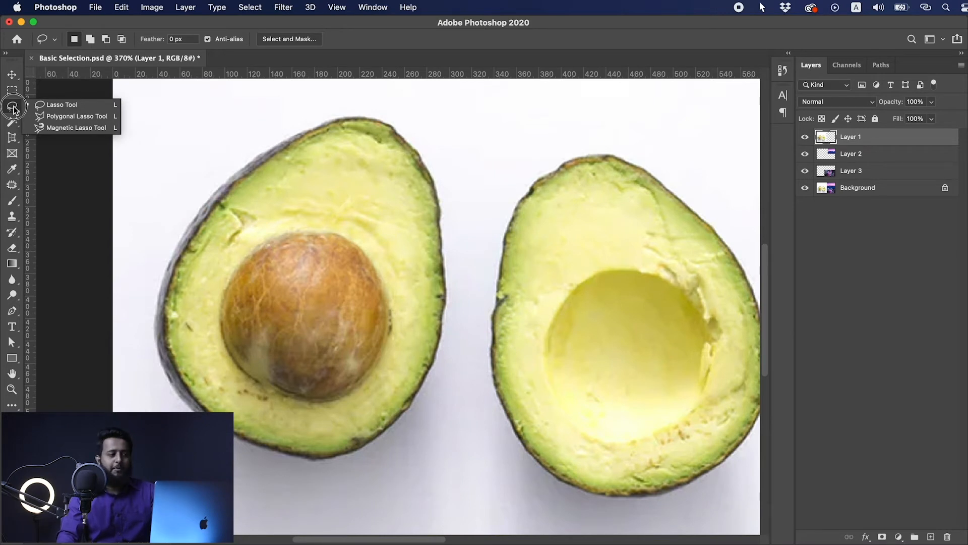
left_click(53, 118)
scroll(237, 278, "up", 5)
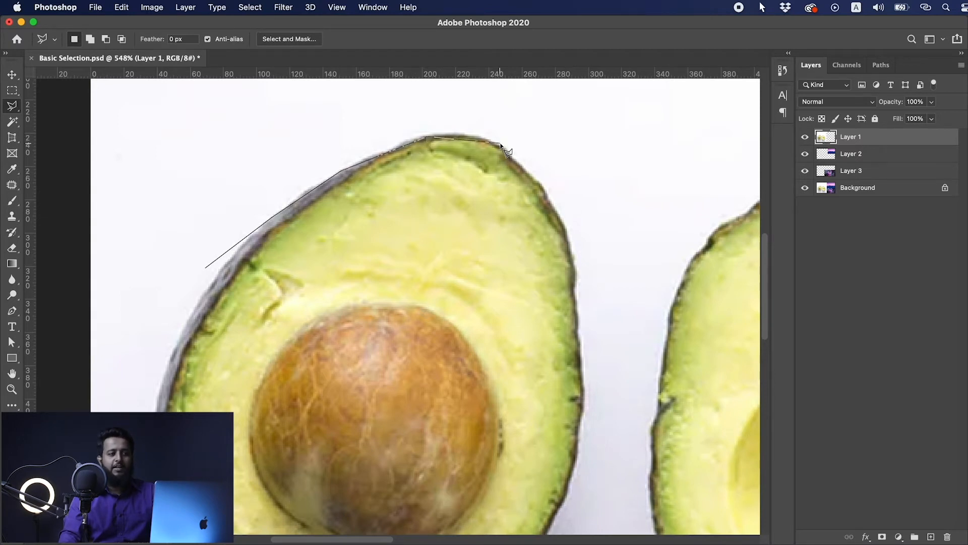
left_click(566, 232)
left_click(580, 396)
left_click(539, 483)
left_click(339, 444)
left_click(315, 280)
left_click(239, 360)
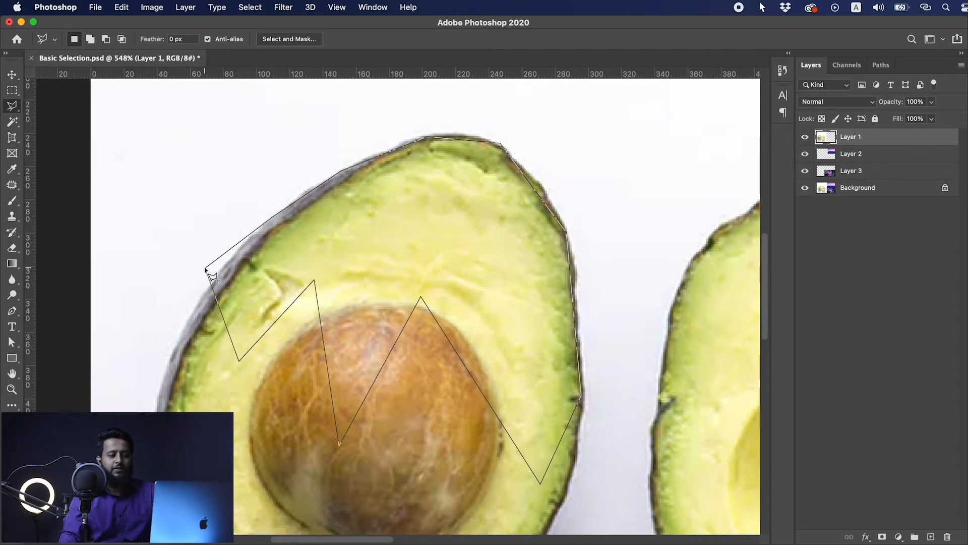
left_click(206, 268)
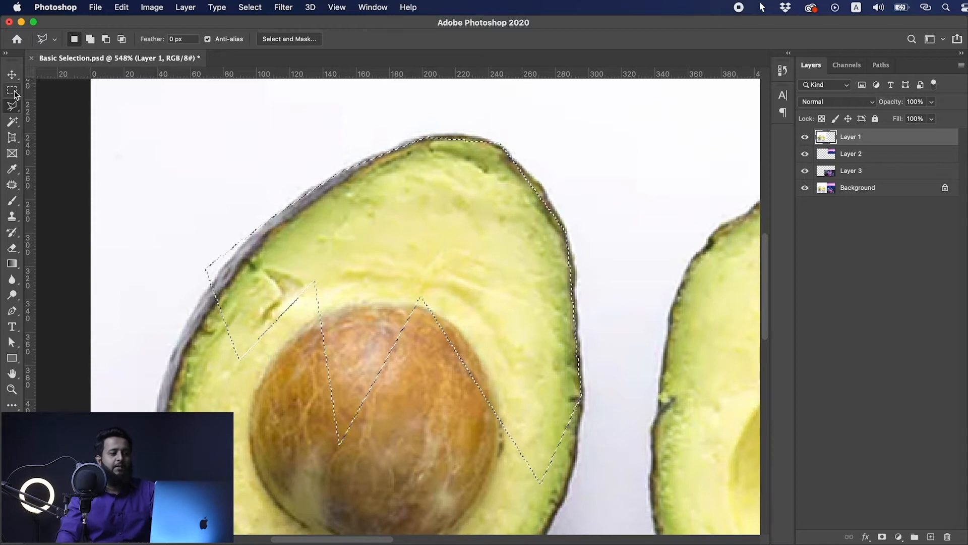
right_click(451, 217)
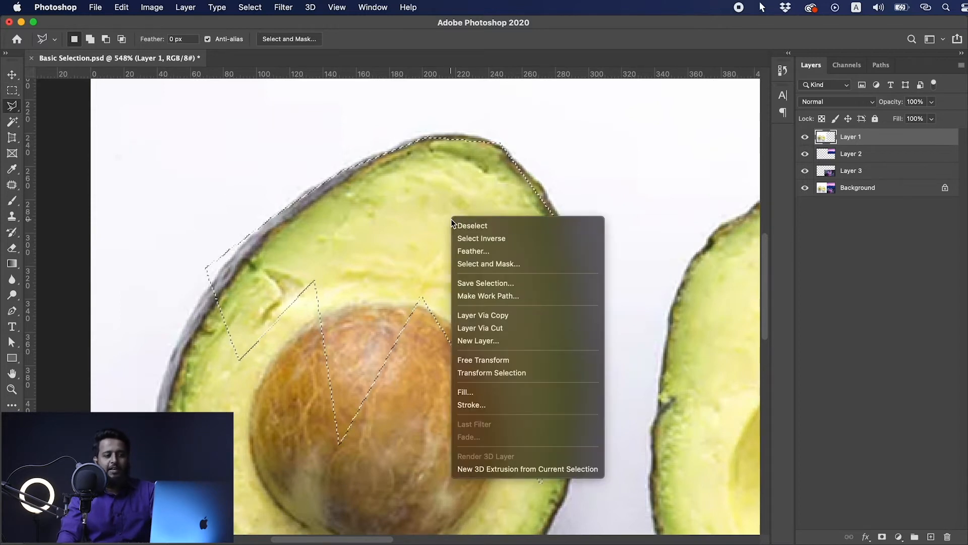
left_click(474, 227)
- Trace the outer edge of the avocado half with the pit using the Magnetic Lasso and close the selection
left_click(18, 110)
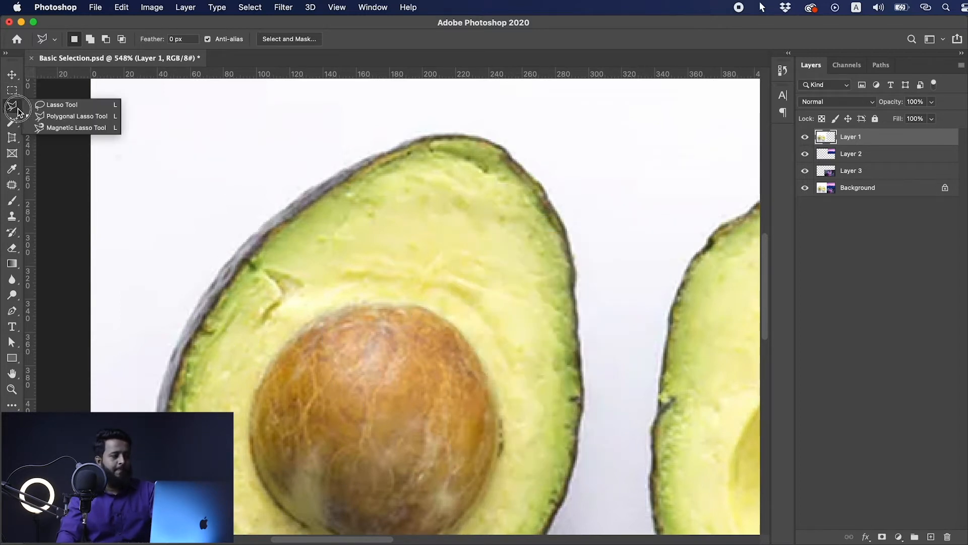
left_click(55, 130)
left_click_drag(220, 322, 243, 320)
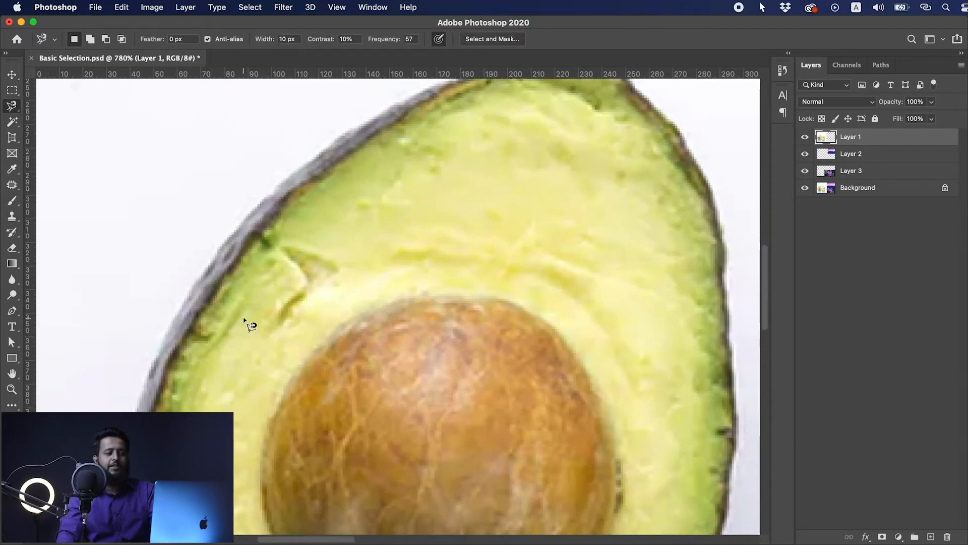
left_click_drag(324, 304, 295, 368)
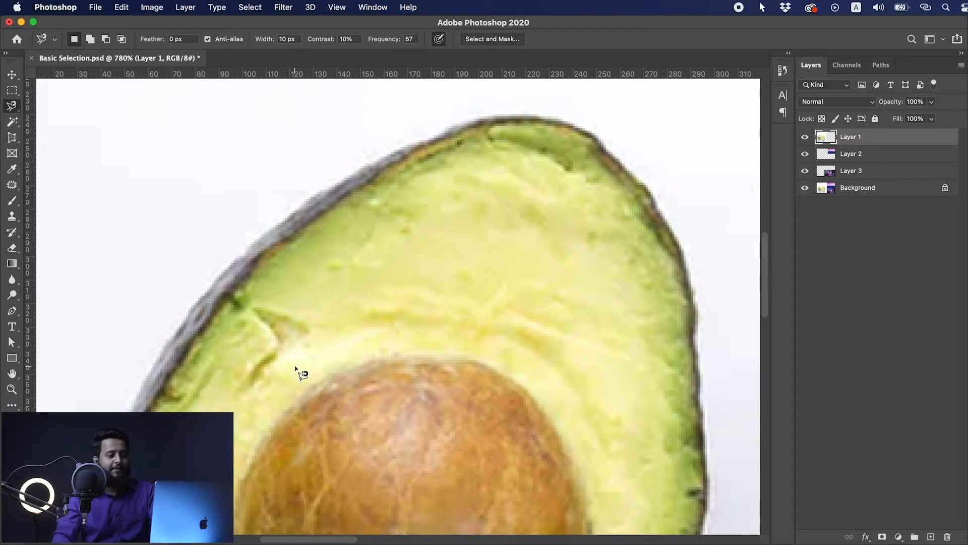
left_click(167, 343)
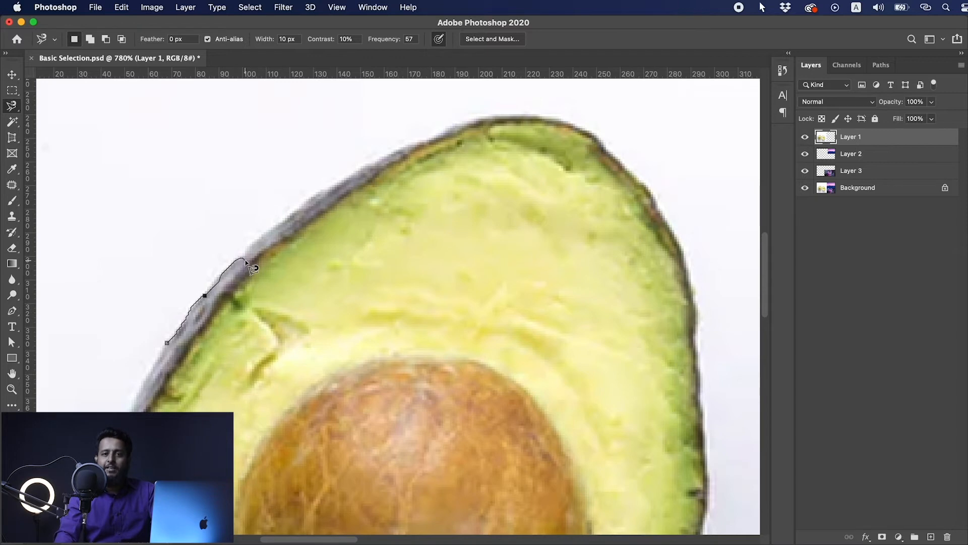
left_click(245, 259)
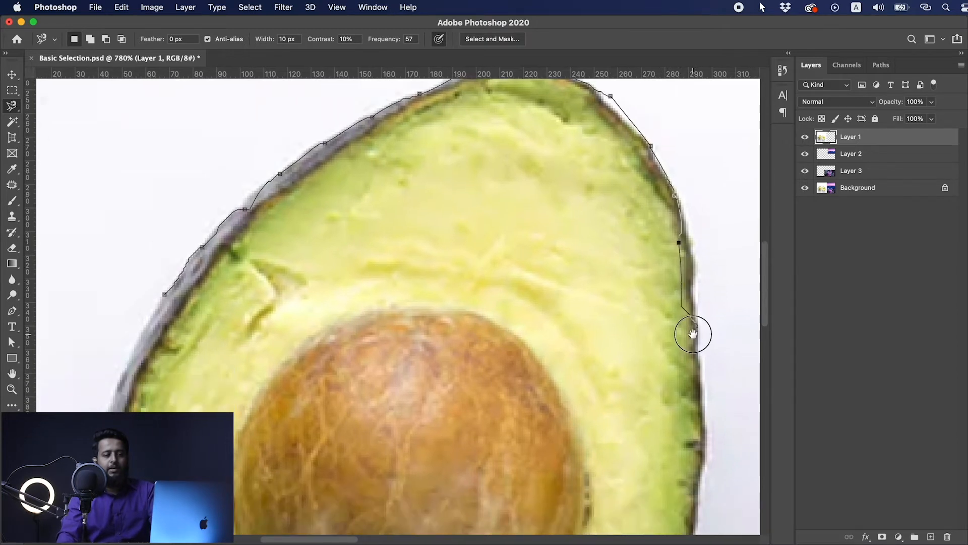
left_click_drag(695, 331, 628, 281)
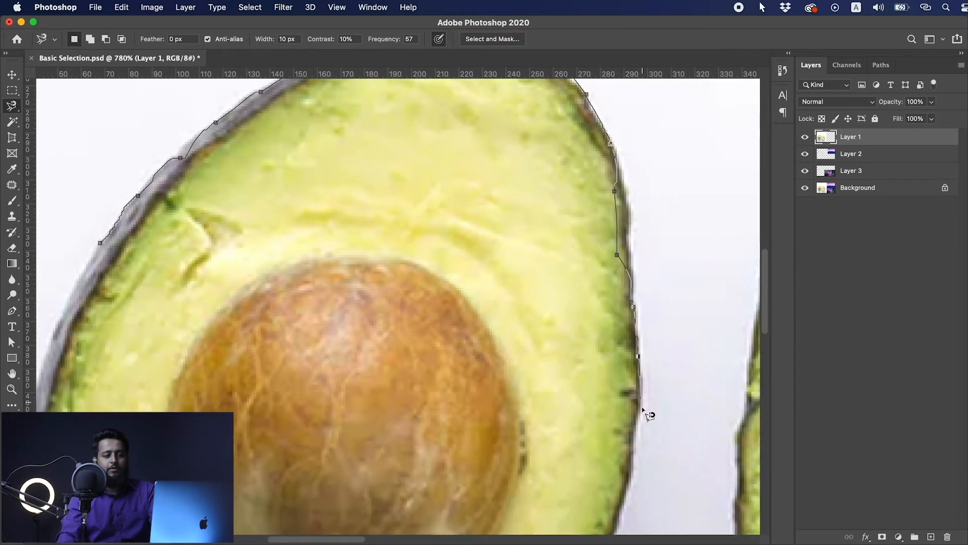
left_click_drag(604, 463, 624, 249)
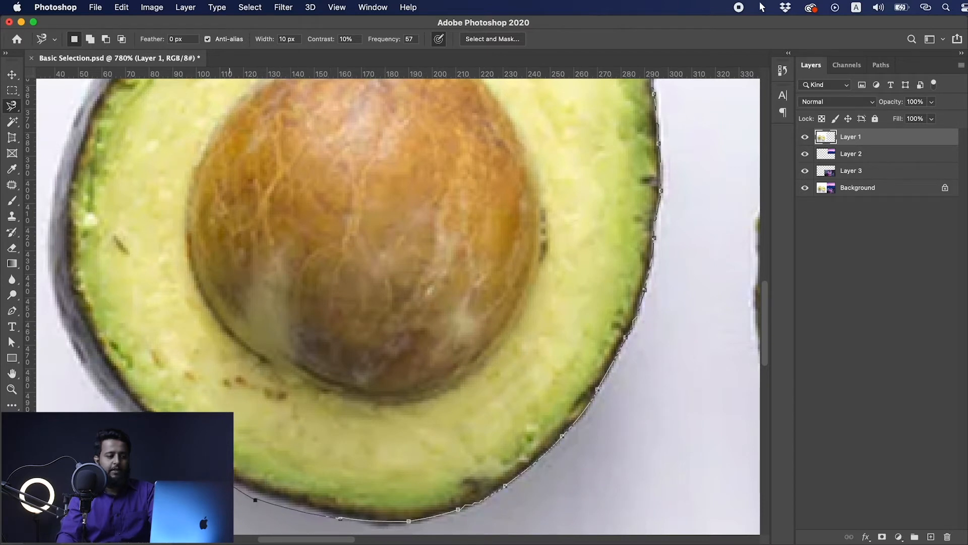
mouse_move(83, 257)
left_mouse_down()
mouse_move(162, 346)
mouse_move(216, 388)
left_mouse_up()
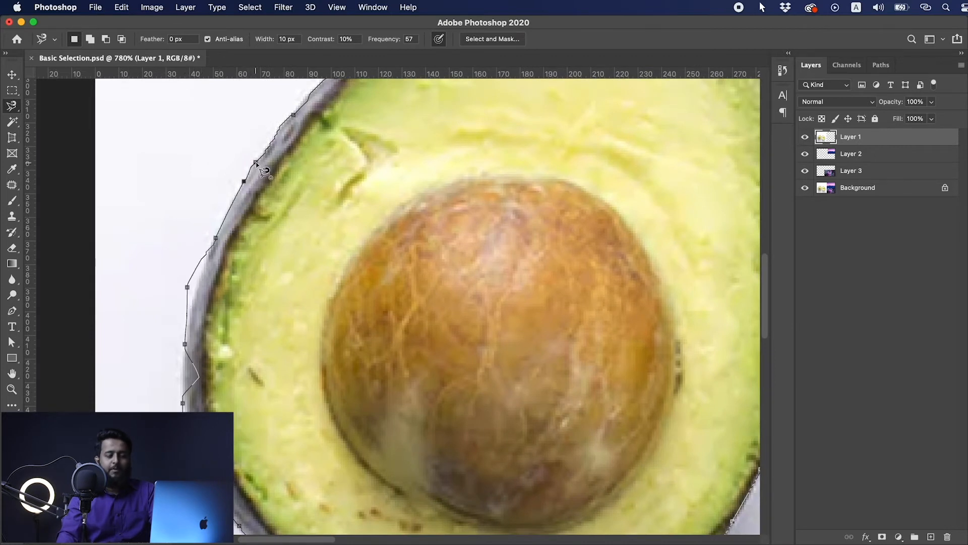
double_click(256, 161)
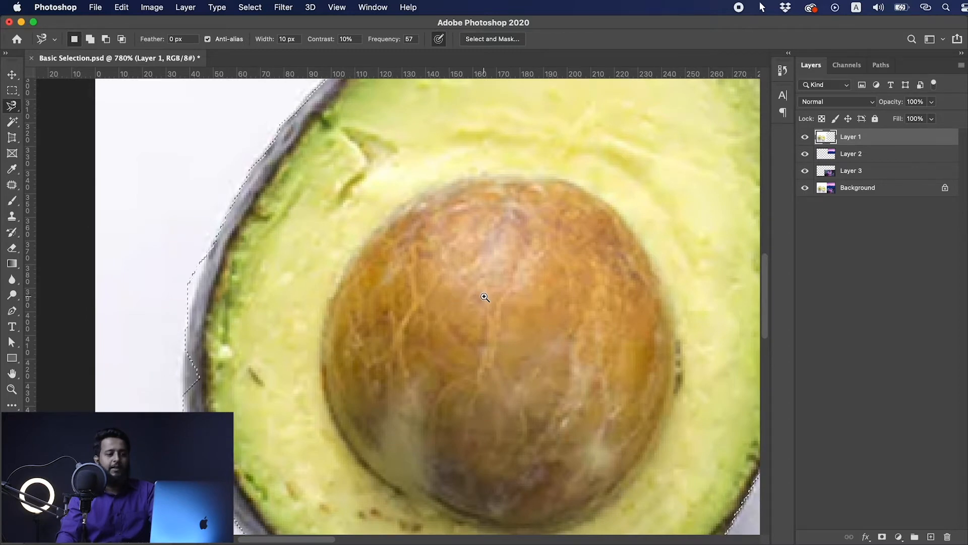
- Copy the selected avocado half to a new layer and switch to the Move tool
scroll(454, 296, "down", 3)
scroll(448, 298, "right", 4)
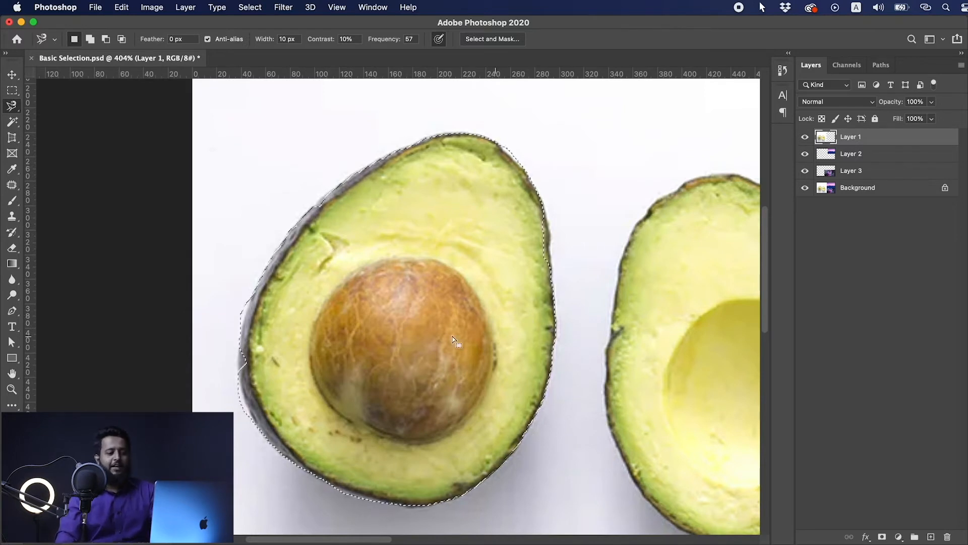
key("super+j")
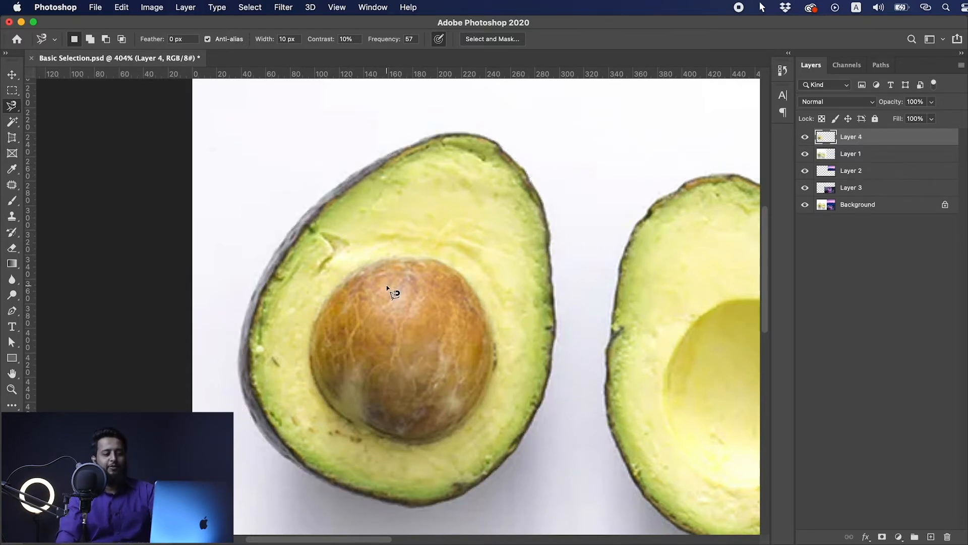
key("v")
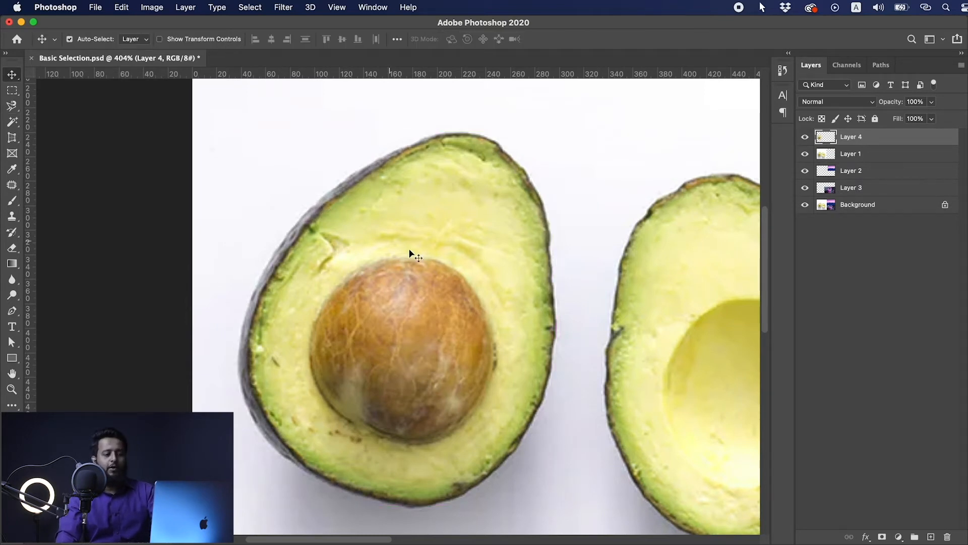
mouse_move(411, 269)
left_mouse_down()
mouse_move(522, 251)
mouse_move(490, 283)
mouse_move(577, 234)
mouse_move(411, 268)
left_mouse_up()
- Make the palm-leaf layer, Layer 3, active and toggle its visibility off and on
scroll(467, 286, "down", 5)
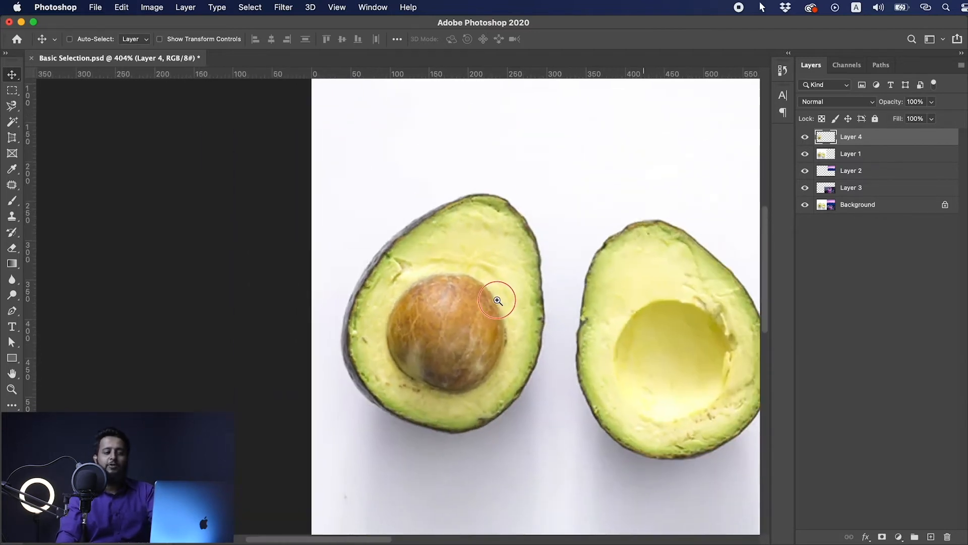
left_click_drag(570, 320, 442, 310)
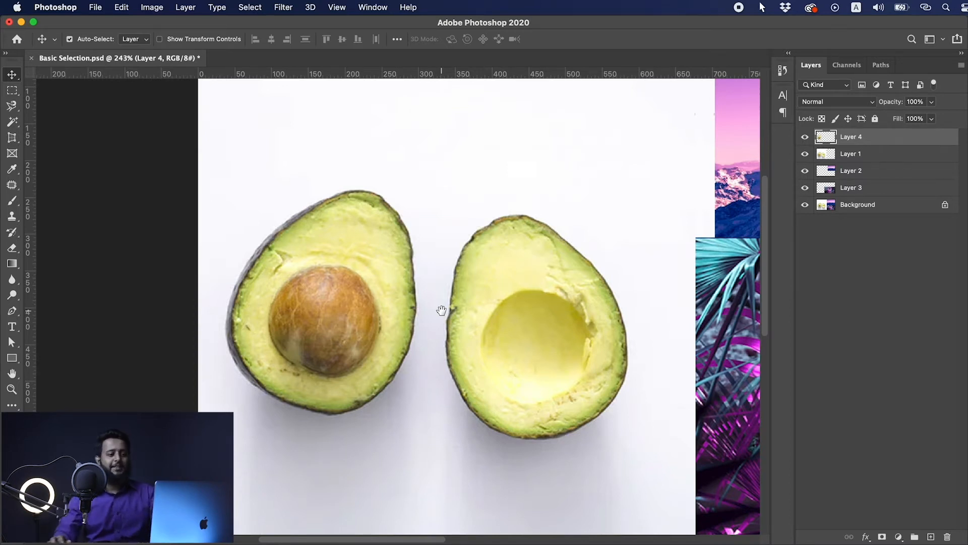
left_click_drag(523, 345, 257, 303)
left_click_drag(600, 130, 353, 334)
left_click_drag(356, 324, 317, 60)
left_click_drag(374, 384, 377, 135)
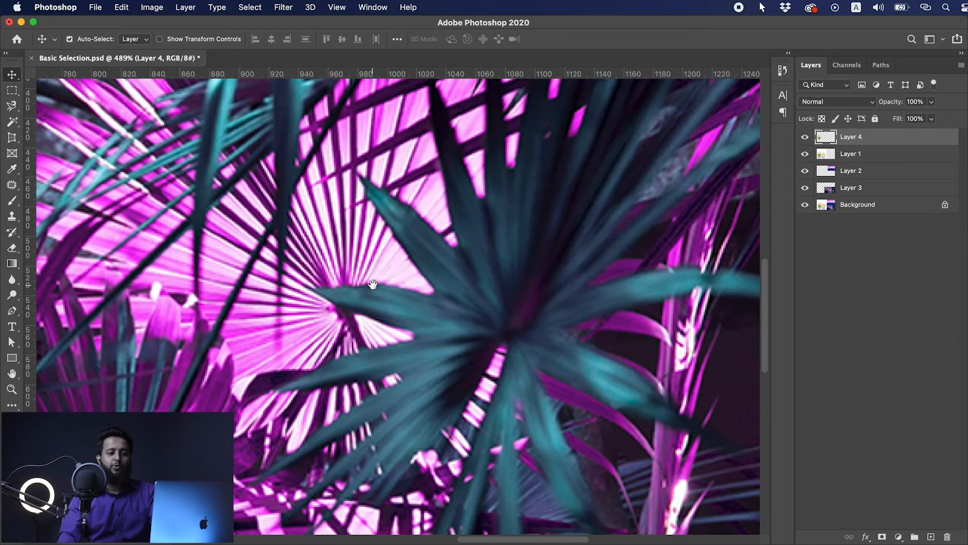
left_click(849, 188)
left_click(805, 187)
left_click(804, 188)
- Trace the fingers of the dark teal palm leaf with the Magnetic Lasso, close the outline, and deselect it
left_click_drag(10, 112, 37, 135)
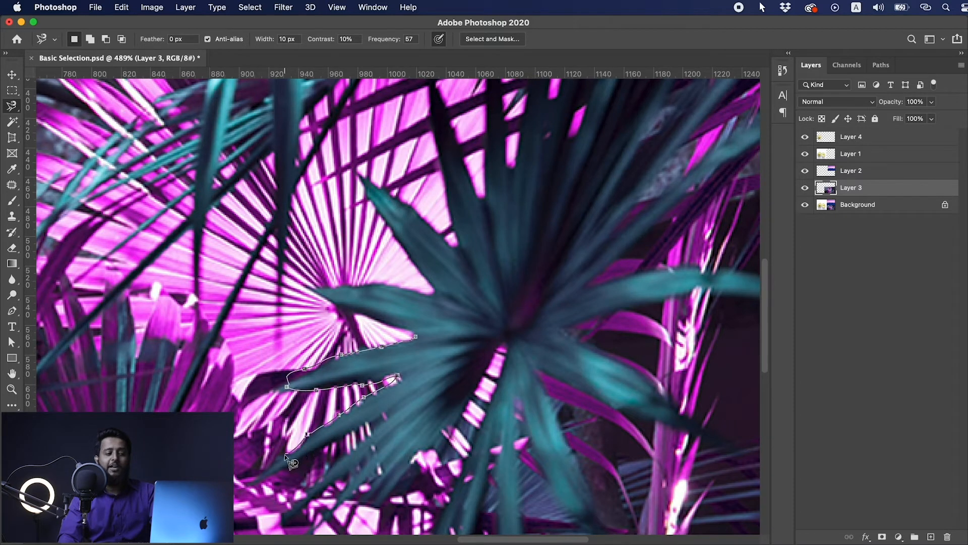
left_click(415, 336)
scroll(489, 361, "down", 5)
key("super+d")
- Draw a freehand Lasso selection over the gap between the two avocado halves
left_click_drag(401, 393, 455, 344)
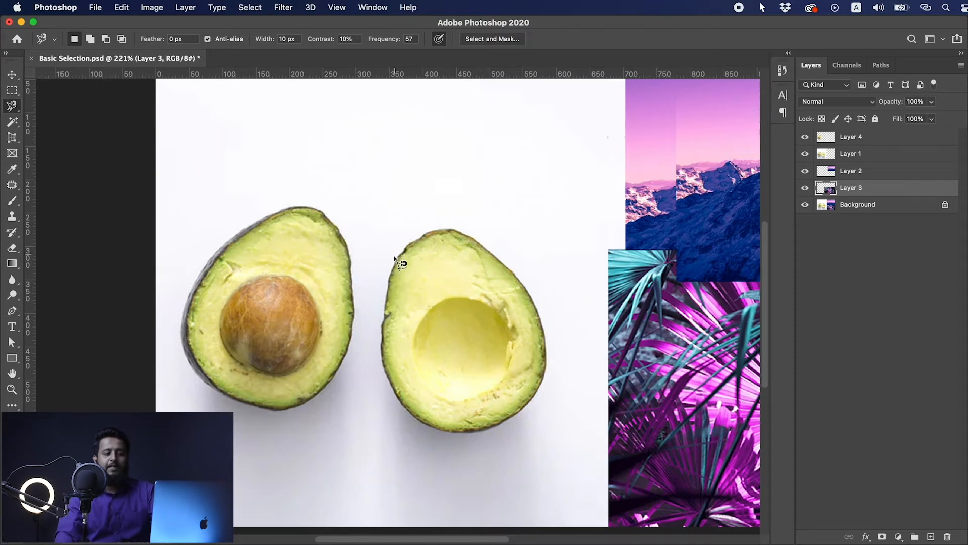
left_click_drag(362, 256, 385, 255)
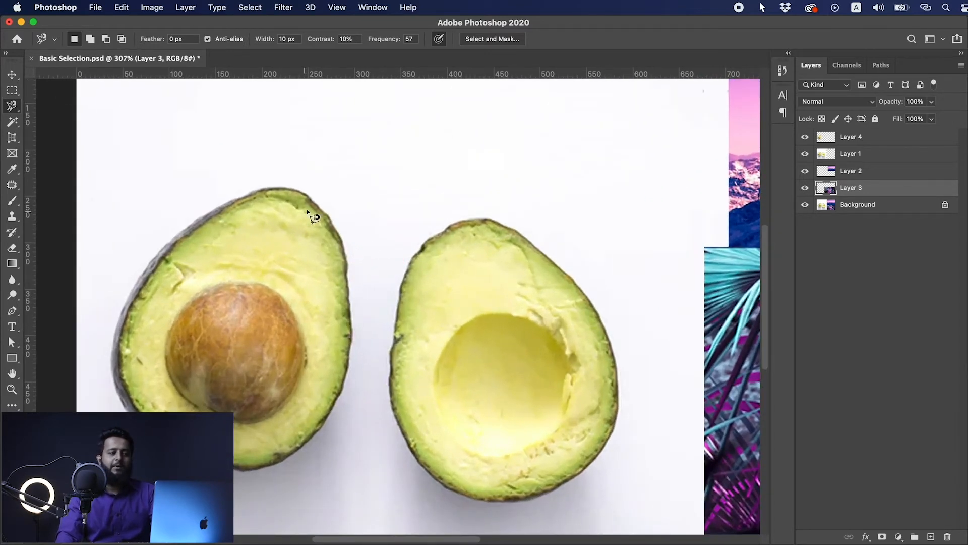
left_click(13, 106)
left_click(45, 103)
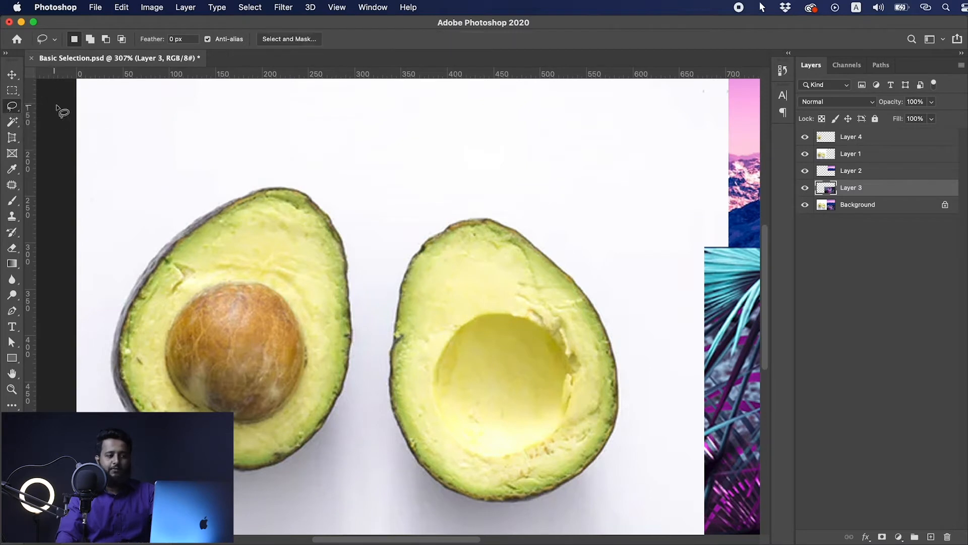
mouse_move(384, 148)
left_mouse_down()
mouse_move(454, 225)
mouse_move(303, 257)
mouse_move(384, 148)
left_mouse_up()
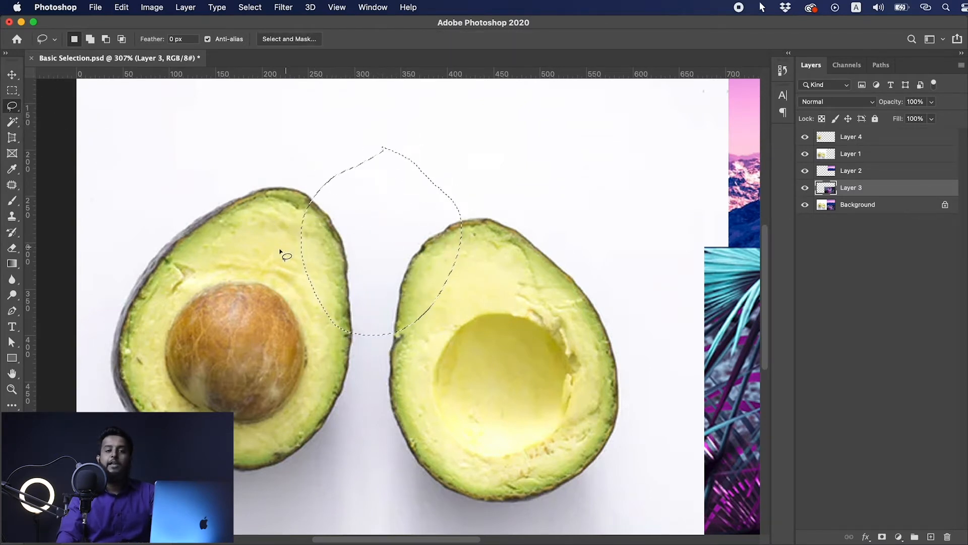
- Add a freehand area over the avocado half with the pit to the existing Lasso selection, and deselect everything
key("shift")
left_click_drag(275, 159, 382, 248)
mouse_move(259, 357)
left_mouse_down()
mouse_move(186, 267)
mouse_move(205, 206)
mouse_move(280, 158)
left_mouse_up()
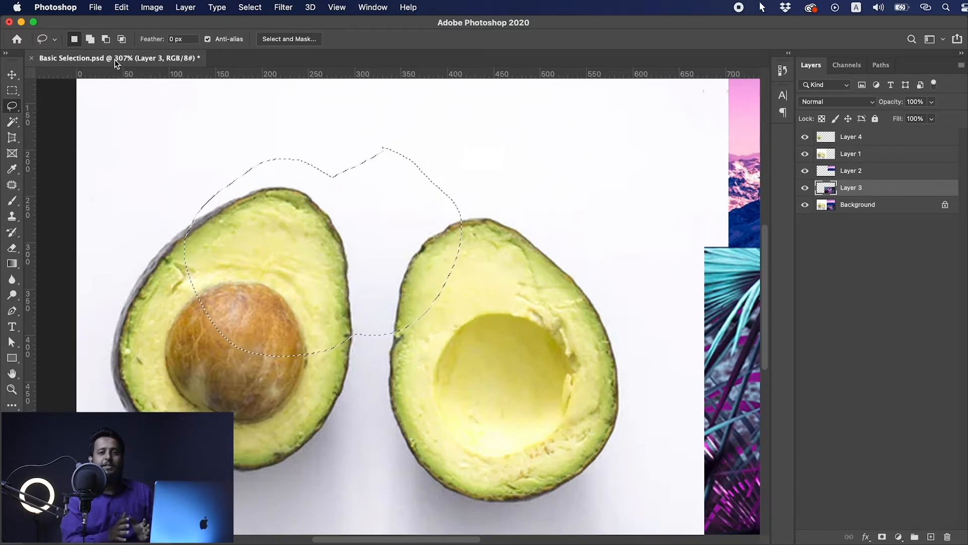
key("super+d")
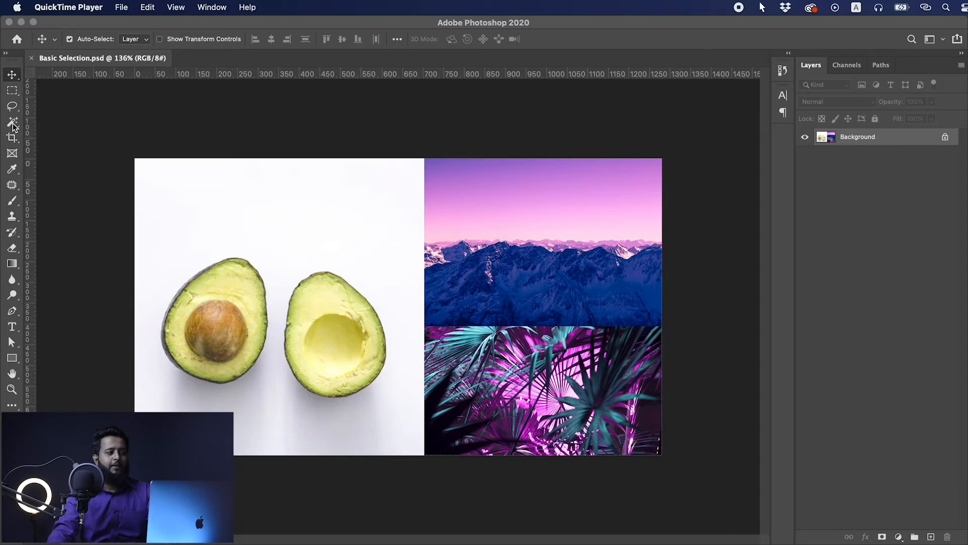
- Select the white background around the two avocado halves with the Magic Wand tool at tolerance 32
left_click(13, 124)
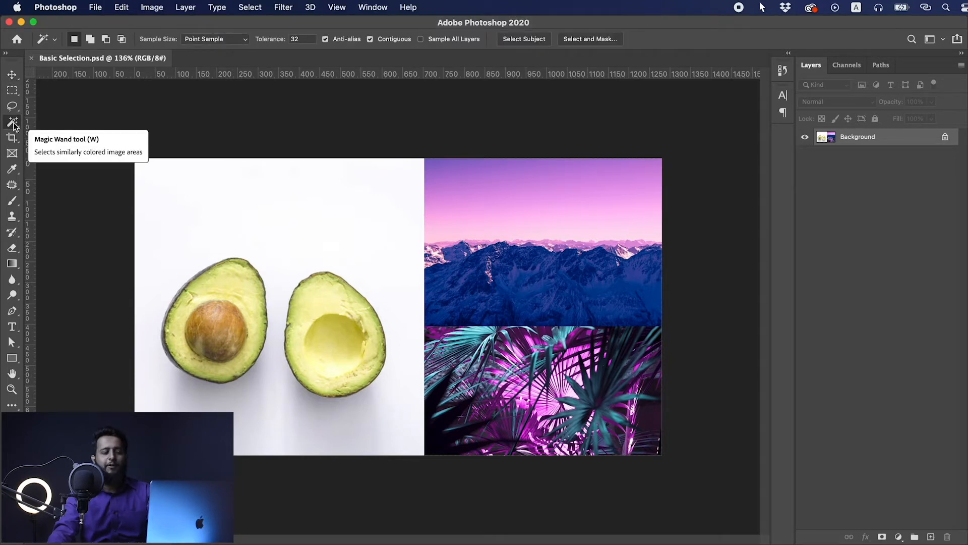
left_click_drag(199, 320, 244, 331)
left_click_drag(313, 352, 340, 329)
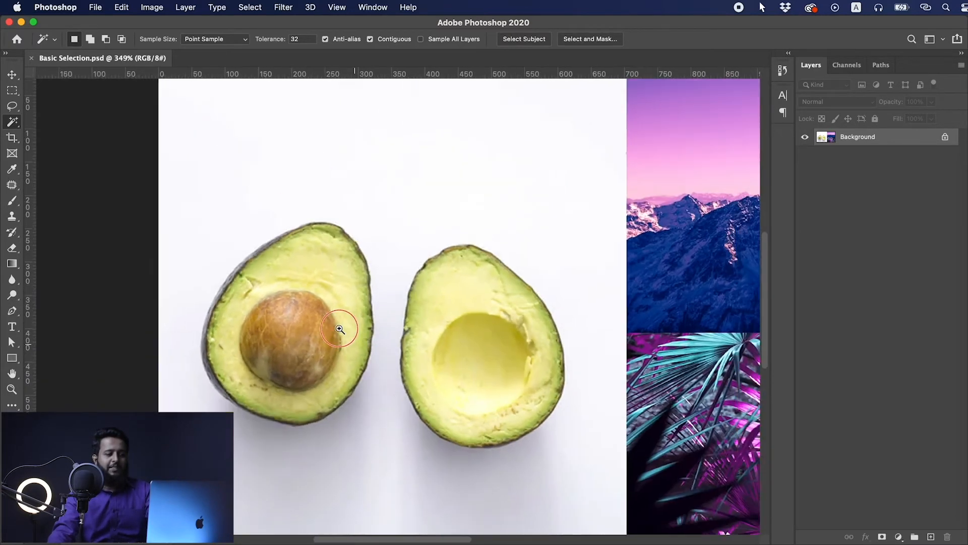
key("super+0")
left_click(204, 205)
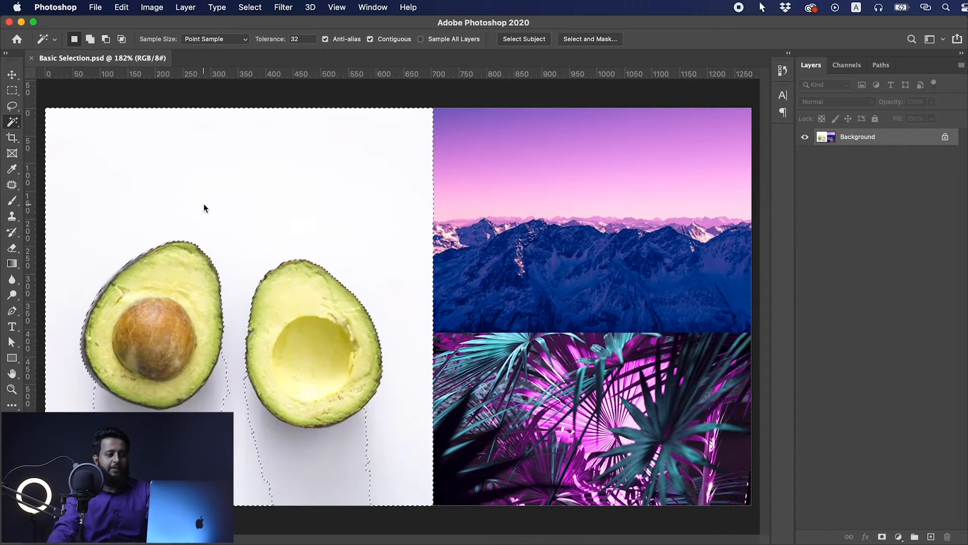
- Add the grey shadow areas beneath the avocado halves to the Magic Wand selection, and deselect everything
left_click_drag(227, 252, 367, 266)
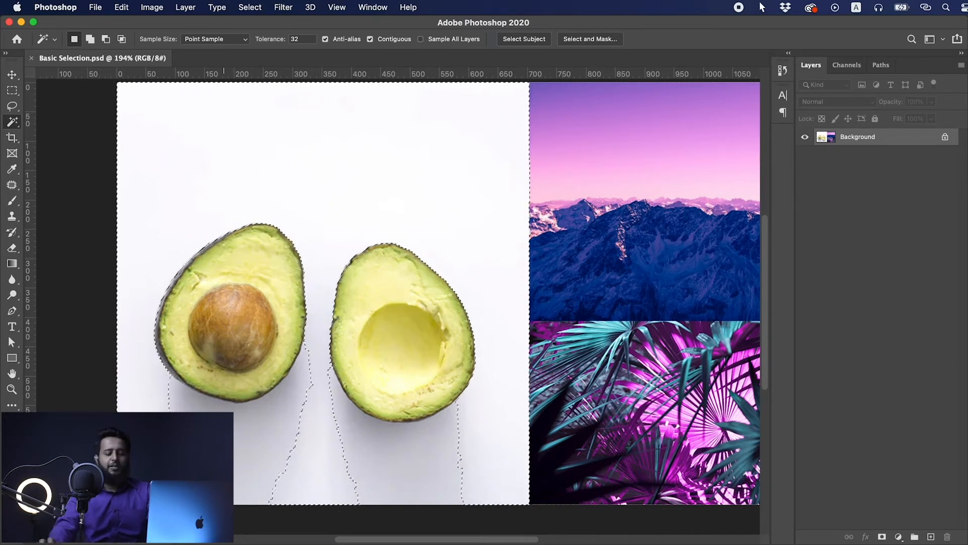
key("shift")
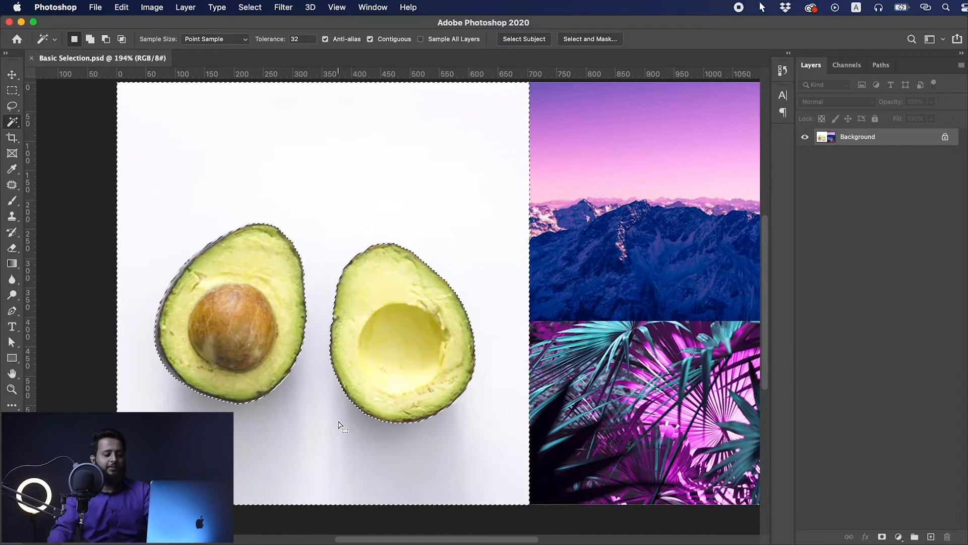
left_click(303, 424, "super")
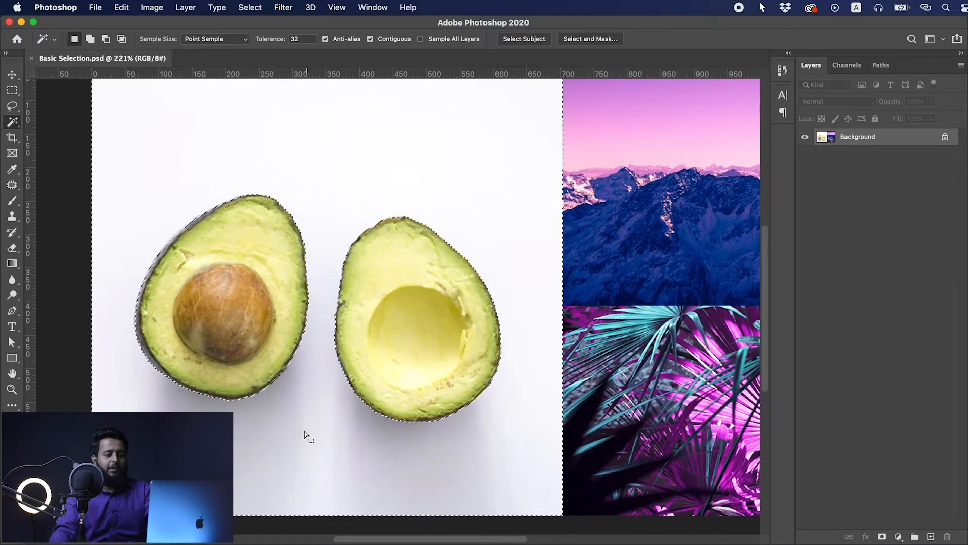
key("super+d")
- Select the flesh of the avocado half with the pit using the Magic Wand, and add its greener edge areas
left_click(262, 306, "super")
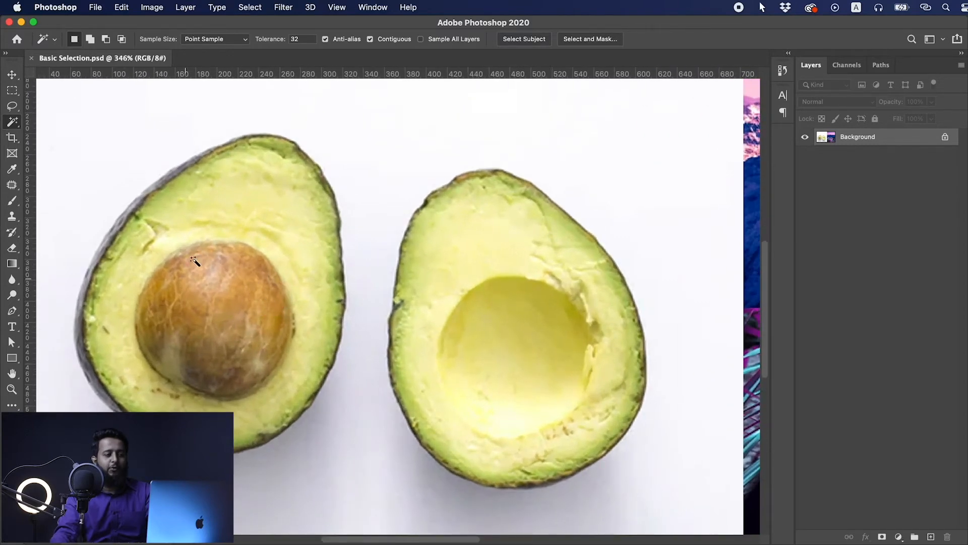
left_click(249, 191)
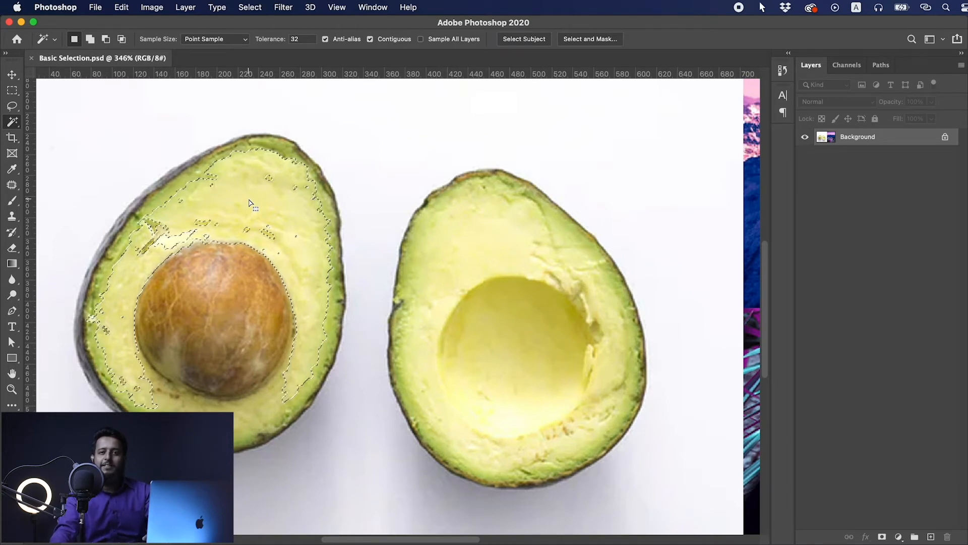
left_click(191, 187, "shift")
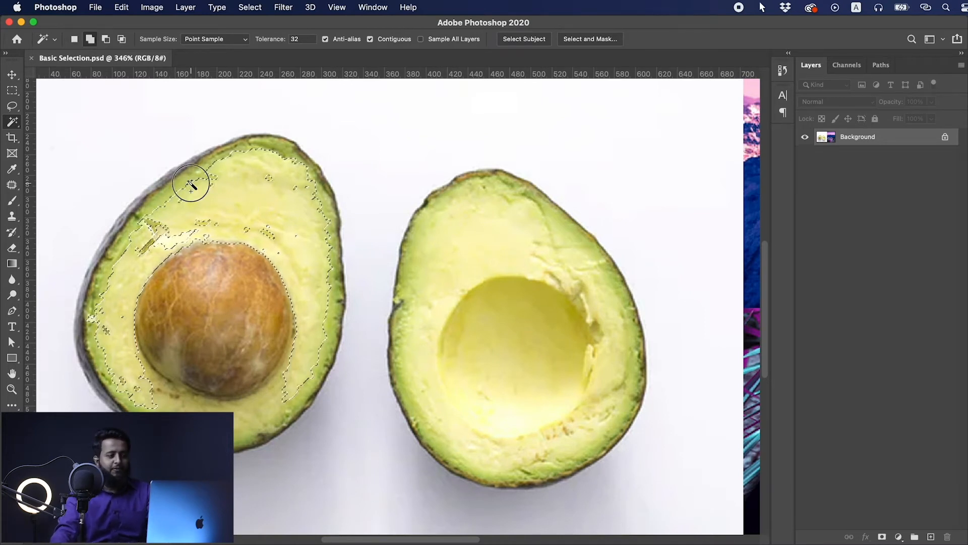
left_click(177, 240, "shift")
- Add the brown tones of the pit to the avocado flesh selection one area at a time, and deselect everything
left_click(244, 265, "shift")
left_click(234, 313, "shift")
left_click(195, 347, "shift")
left_click(178, 324, "shift")
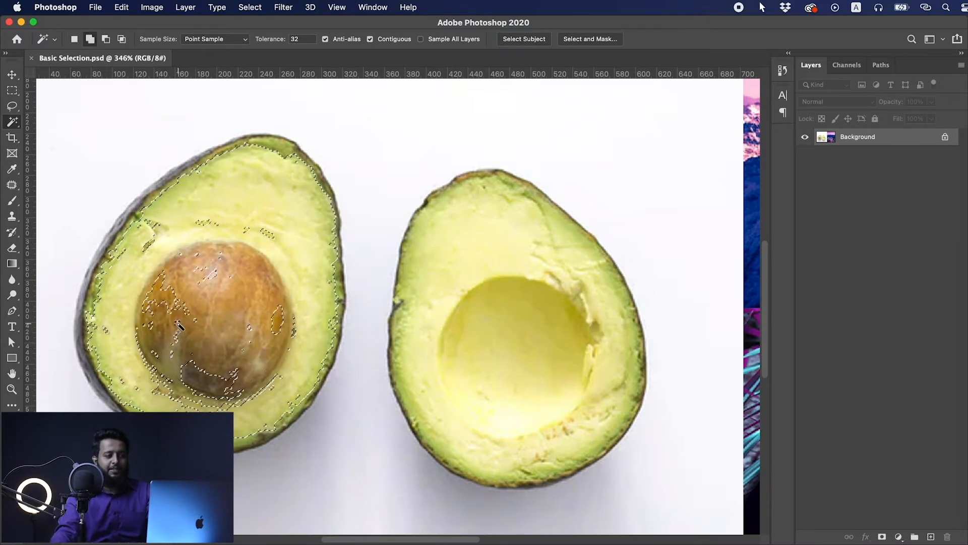
left_click(167, 291, "shift")
left_click(214, 277, "shift")
left_click(193, 380, "shift")
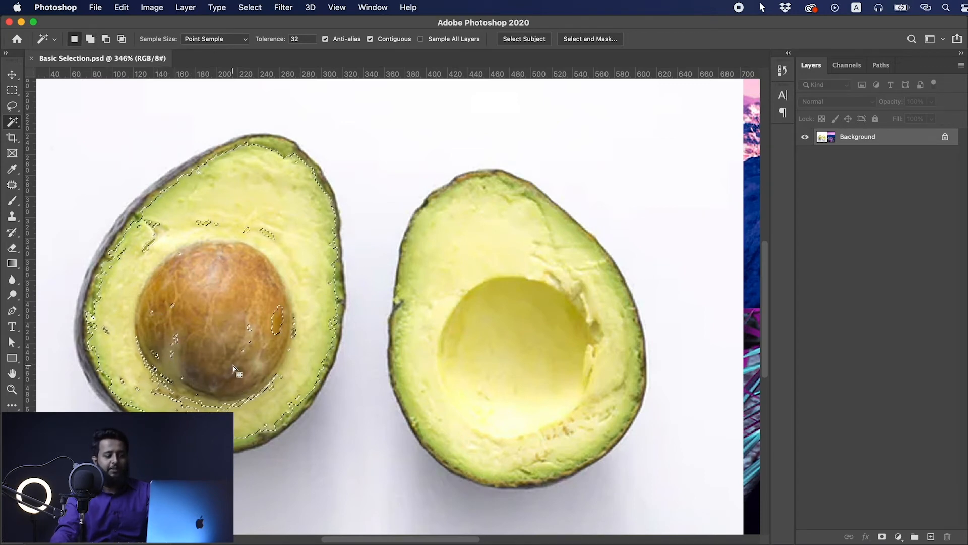
key("super+d")
- Select the white backdrop once more with a single Magic Wand sample above the avocados, and deselect it
left_click_drag(313, 339, 283, 341)
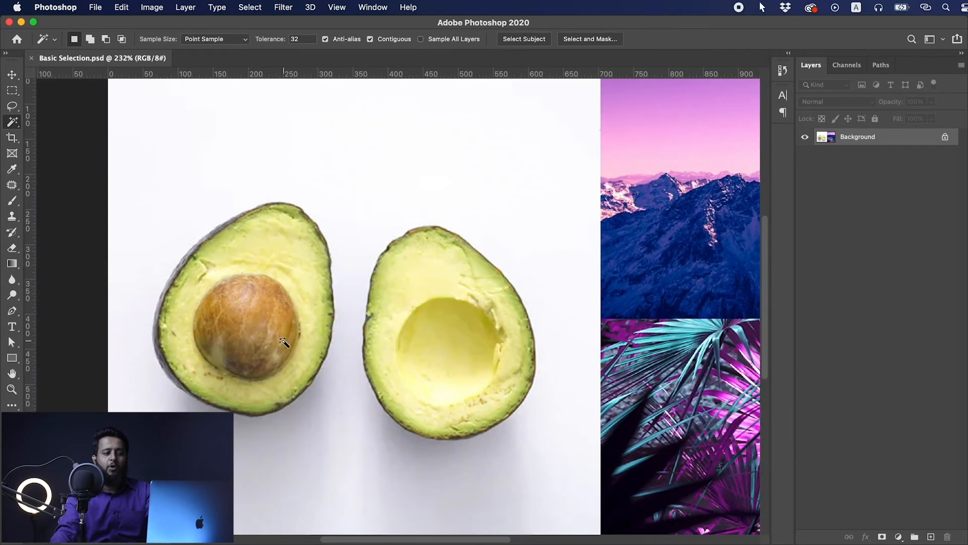
left_click(271, 141)
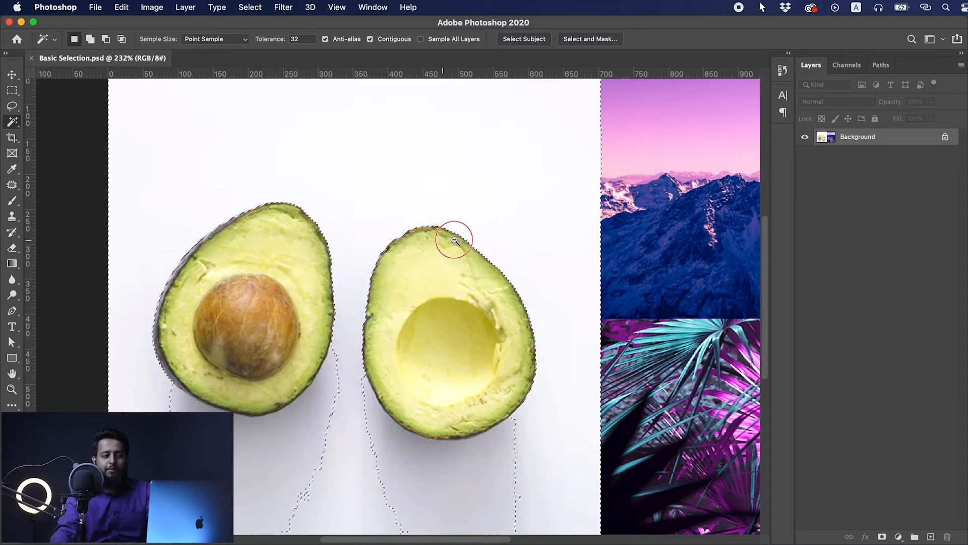
left_click_drag(454, 240, 513, 242)
left_click_drag(647, 364, 579, 346)
key("super+d")
- Switch to the Quick Selection tool and set its brush size to 25
left_click_drag(511, 344, 527, 346)
left_click_drag(556, 378, 448, 326)
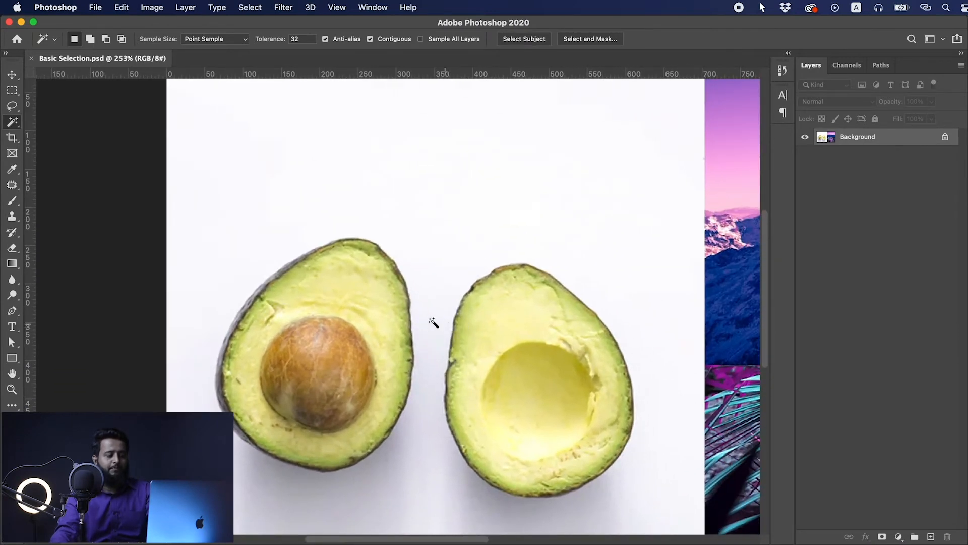
scroll(429, 333, "right", 5)
scroll(428, 334, "down", 2)
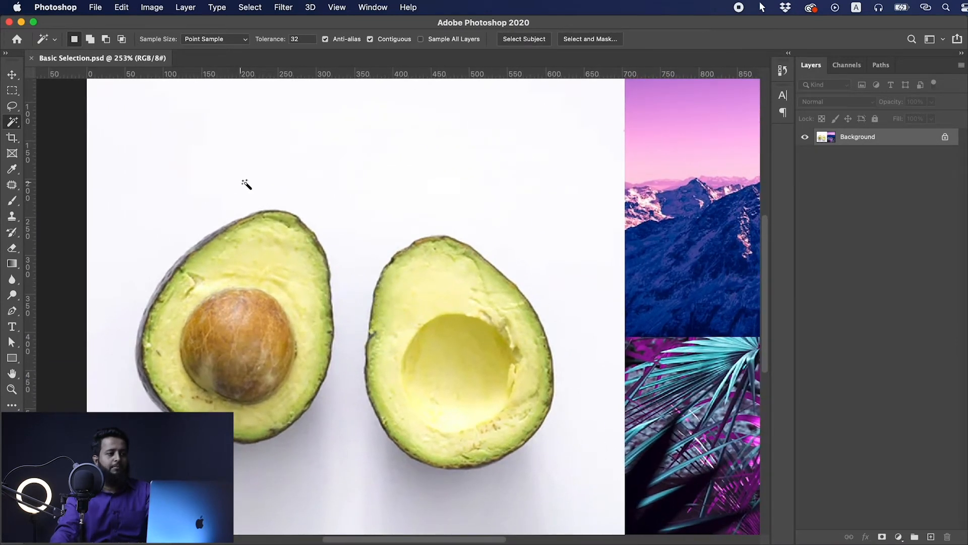
left_click(17, 123)
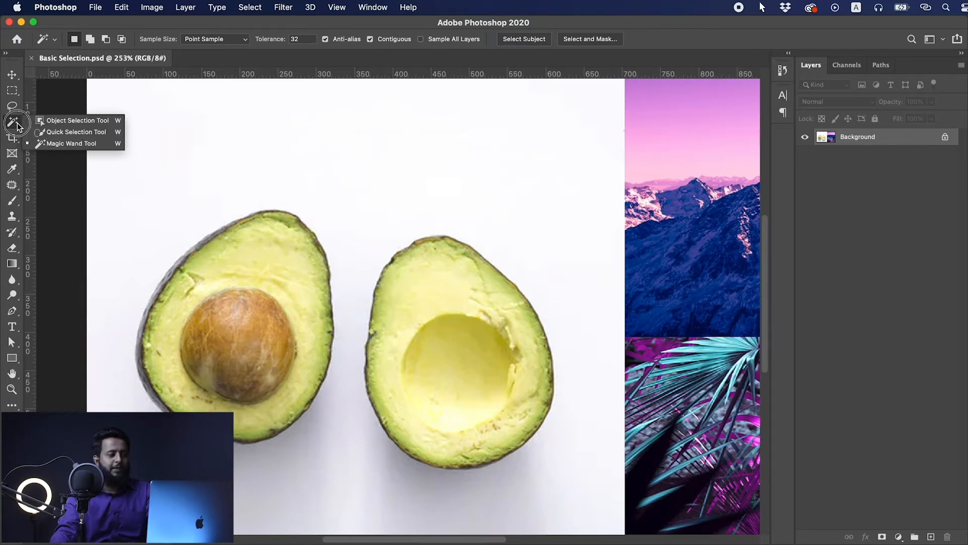
left_click(52, 132)
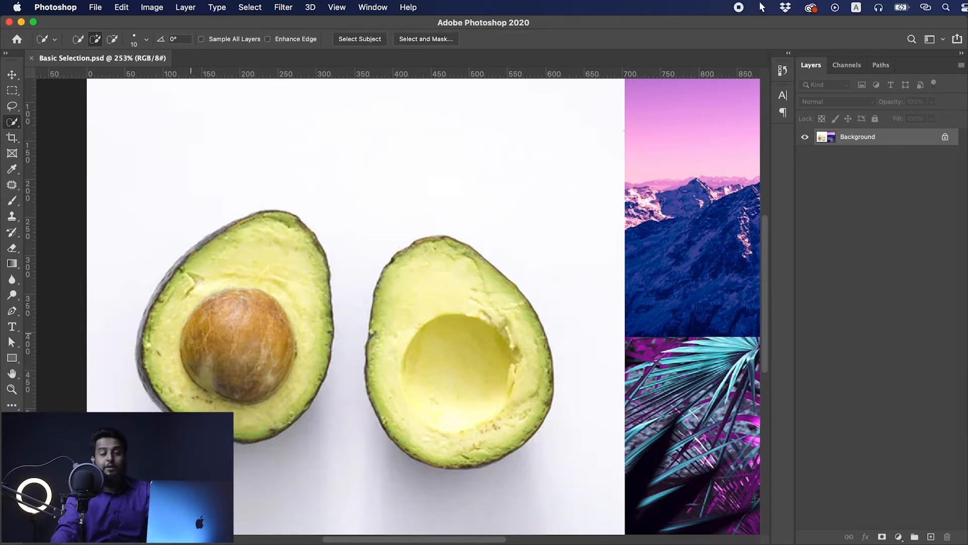
left_click_drag(183, 294, 200, 290)
left_click_drag(243, 313, 269, 316)
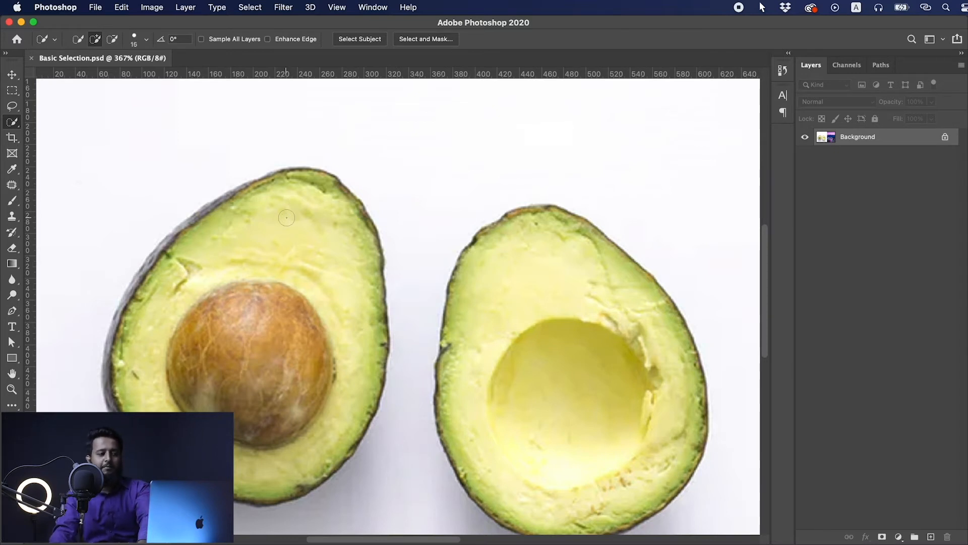
key("bracketleft")
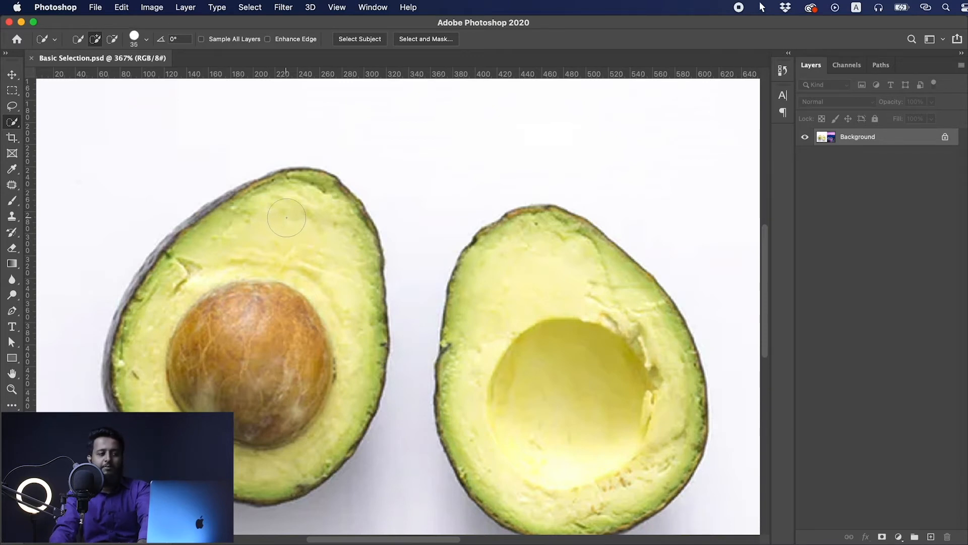
key("bracketleft")
key("bracketleft")
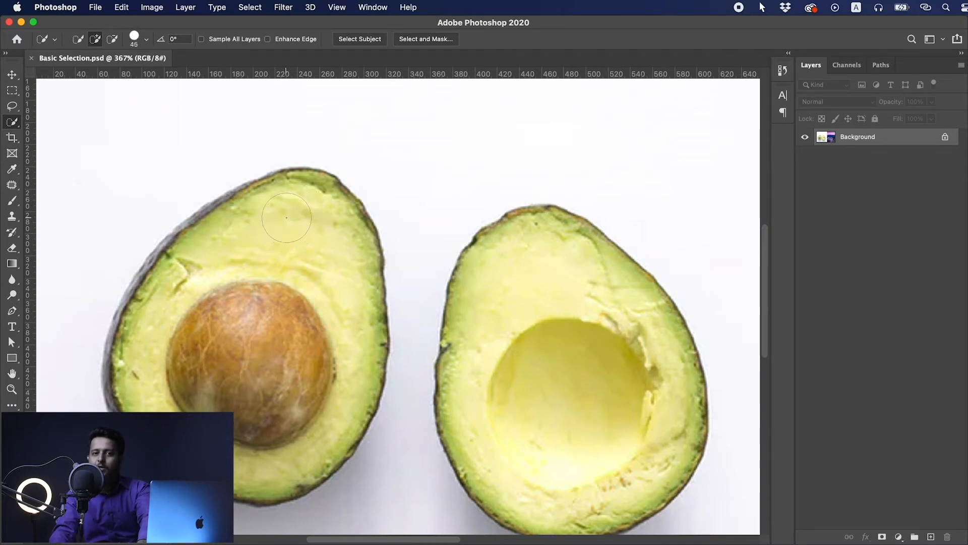
key("bracketleft")
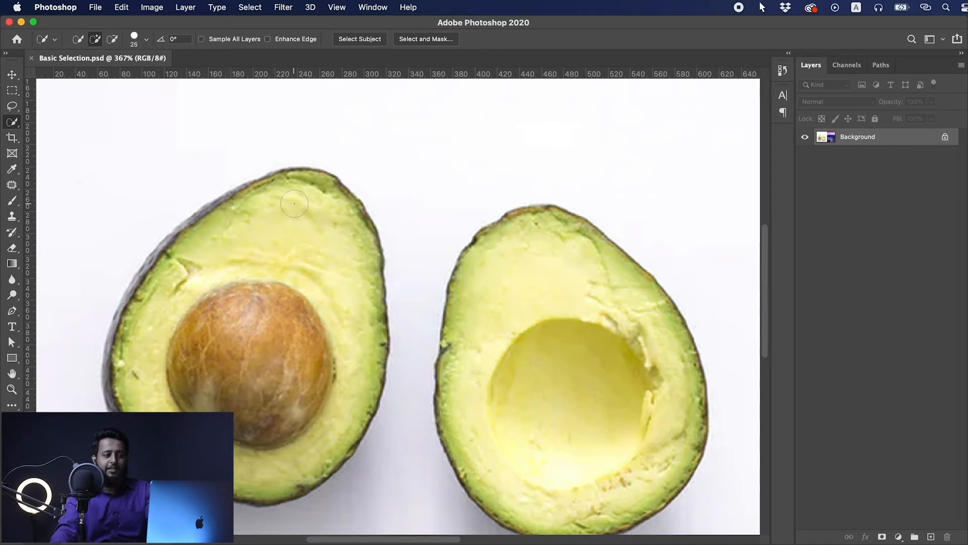
- Paint a Quick Selection over the avocado half with the pit, and undo the extra stroke across its dark skin edge
mouse_move(286, 229)
left_mouse_down()
mouse_move(268, 263)
mouse_move(266, 303)
left_mouse_up()
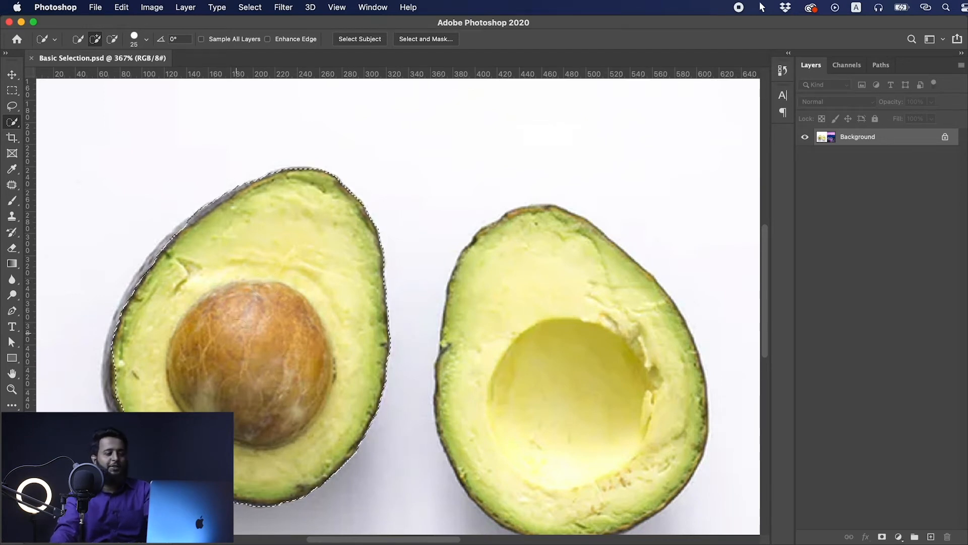
scroll(265, 284, "up", 2)
left_click_drag(266, 285, 272, 285)
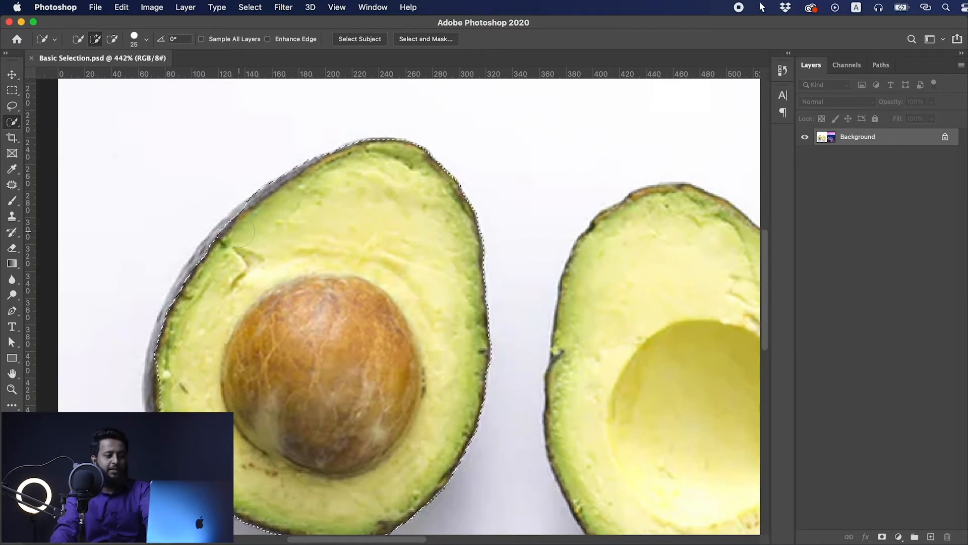
left_click(226, 245)
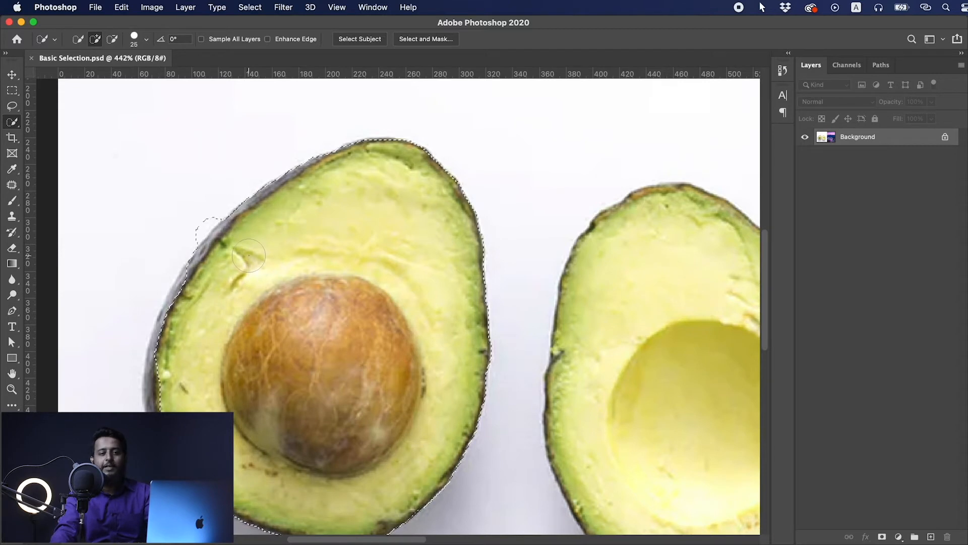
key("super+z")
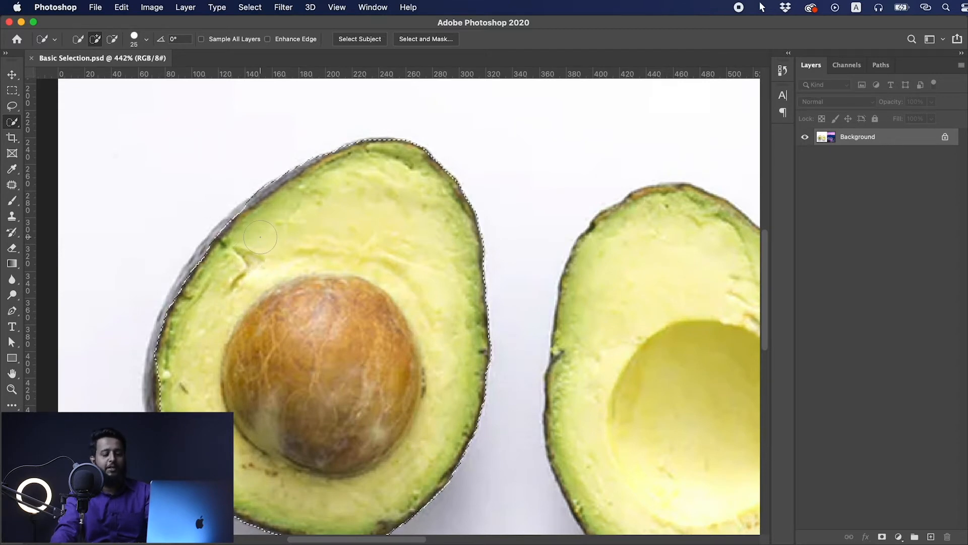
- Reduce the Quick Selection brush to size 9 and add the dark skin along the pitted avocado half's outer edge to the selection
key("bracketleft")
key("bracketleft")
key("bracketleft")
key("bracketleft")
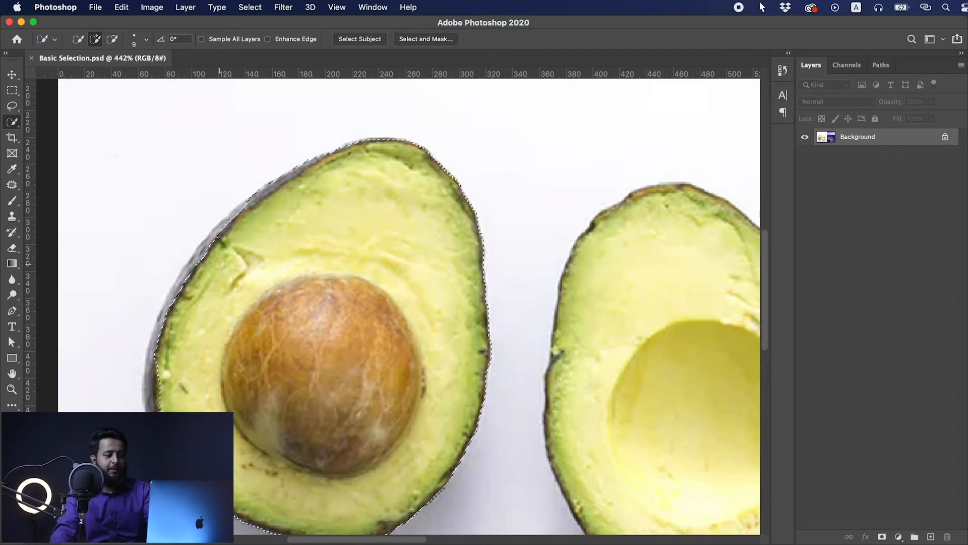
left_click_drag(195, 244, 230, 243)
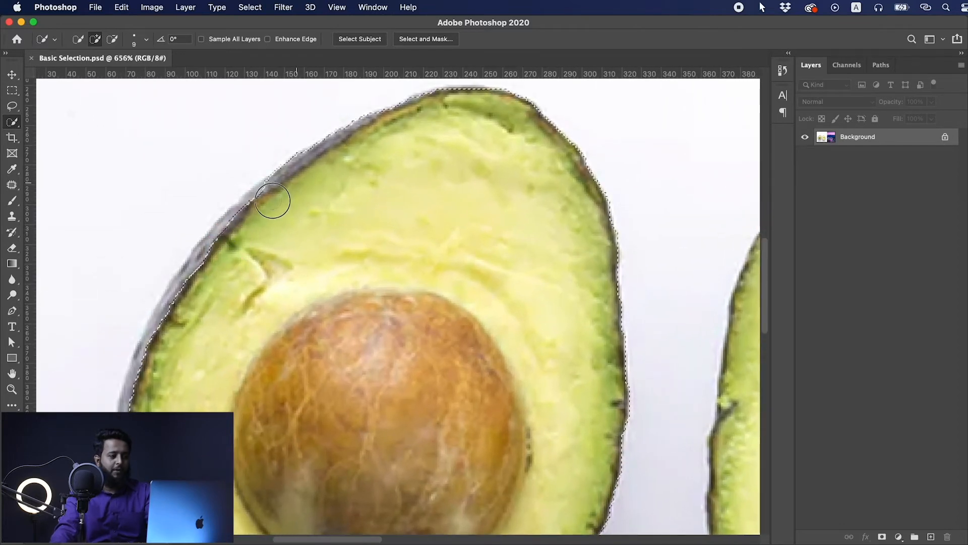
left_click_drag(225, 240, 204, 262)
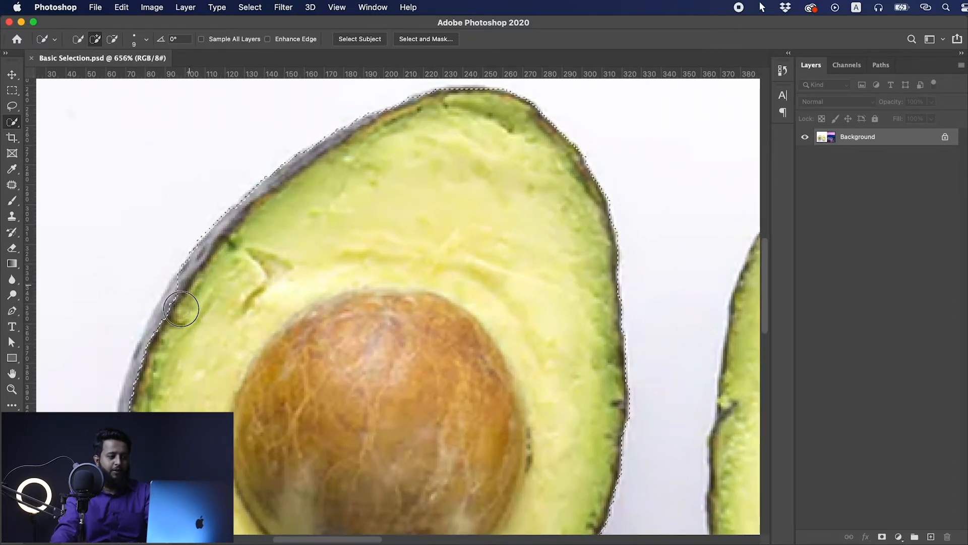
scroll(210, 234, "down", 5)
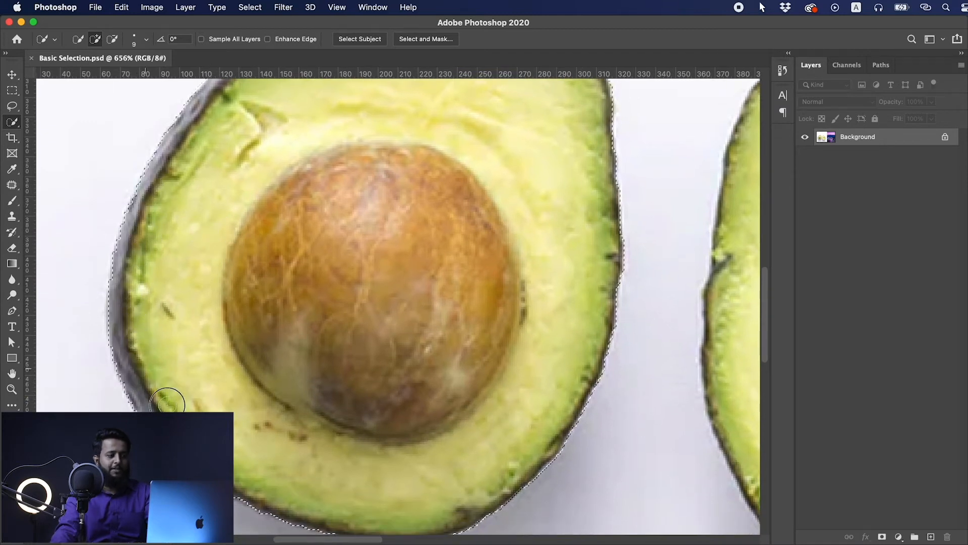
scroll(324, 331, "down", 6)
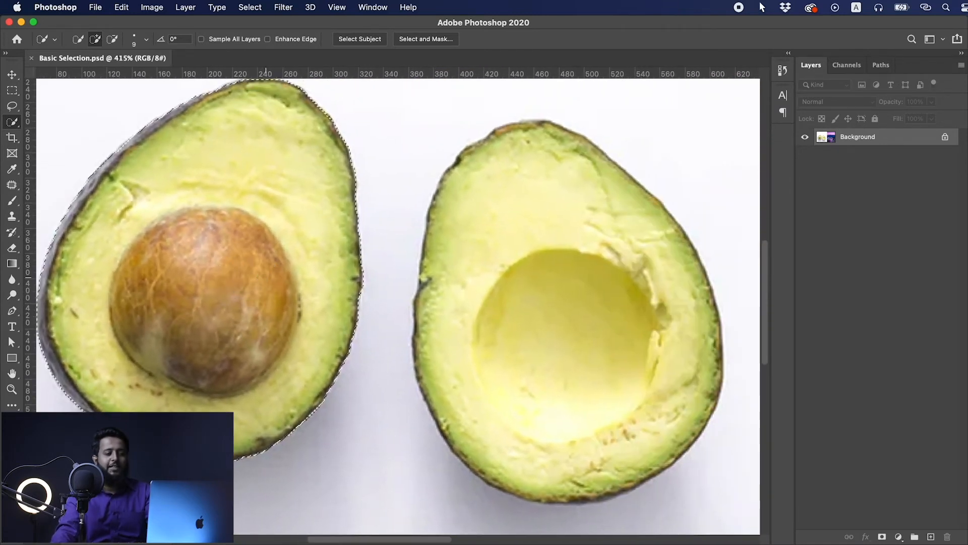
- Add the avocado half without the pit to the Quick Selection, and deselect everything
left_click_drag(518, 217, 596, 366)
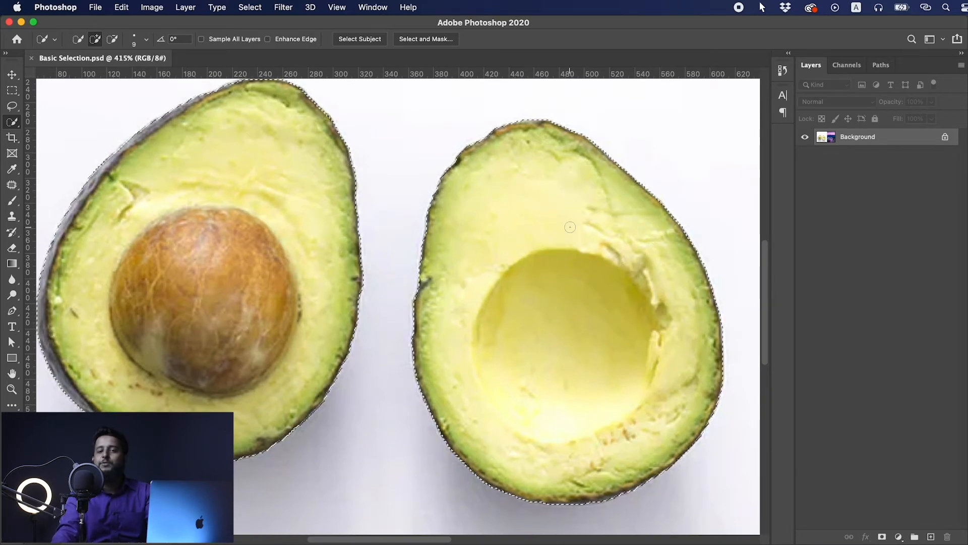
mouse_move(525, 214)
left_mouse_down()
mouse_move(501, 211)
mouse_move(469, 264)
mouse_move(445, 268)
left_mouse_up()
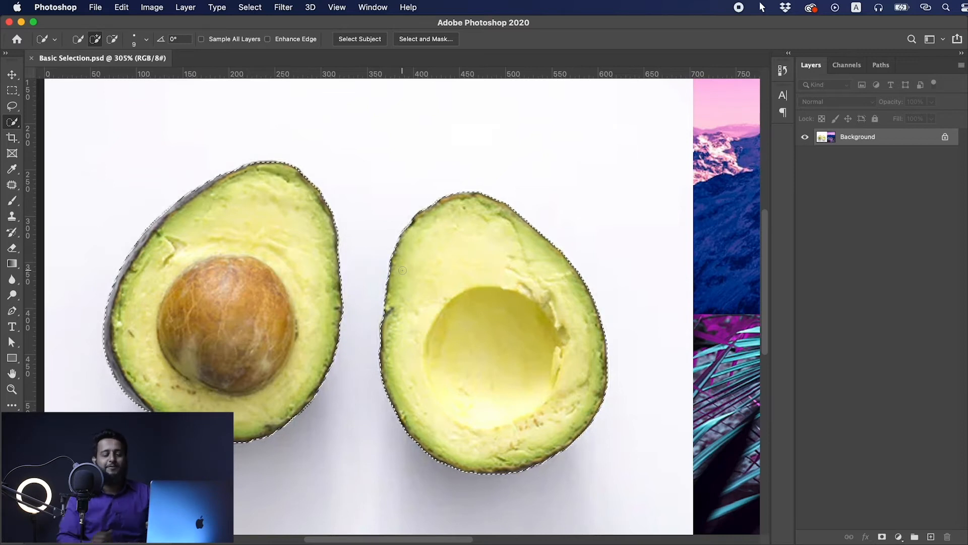
key("super+d")
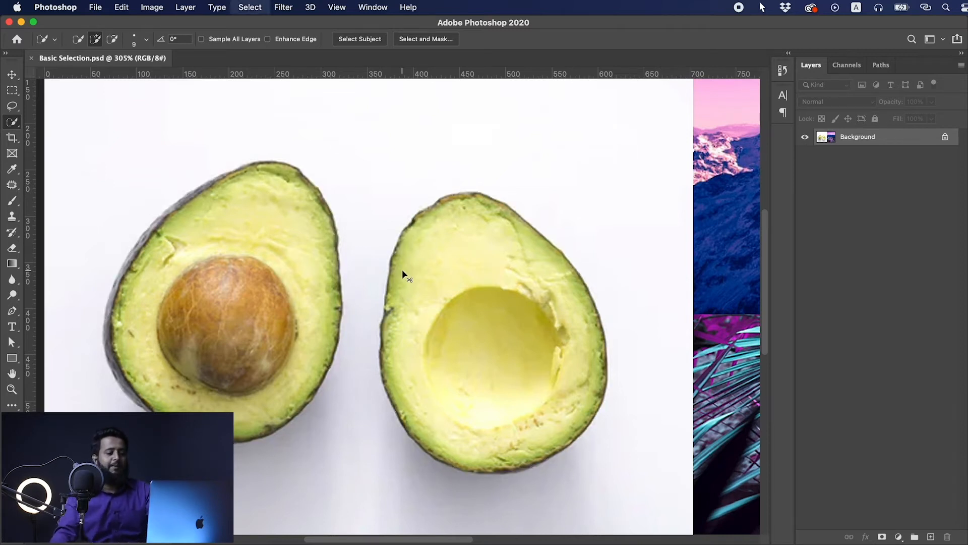
- Switch to the Object Selection tool, select the avocado pit with a rectangle around it, and deselect it
left_click(15, 123)
left_click(50, 124)
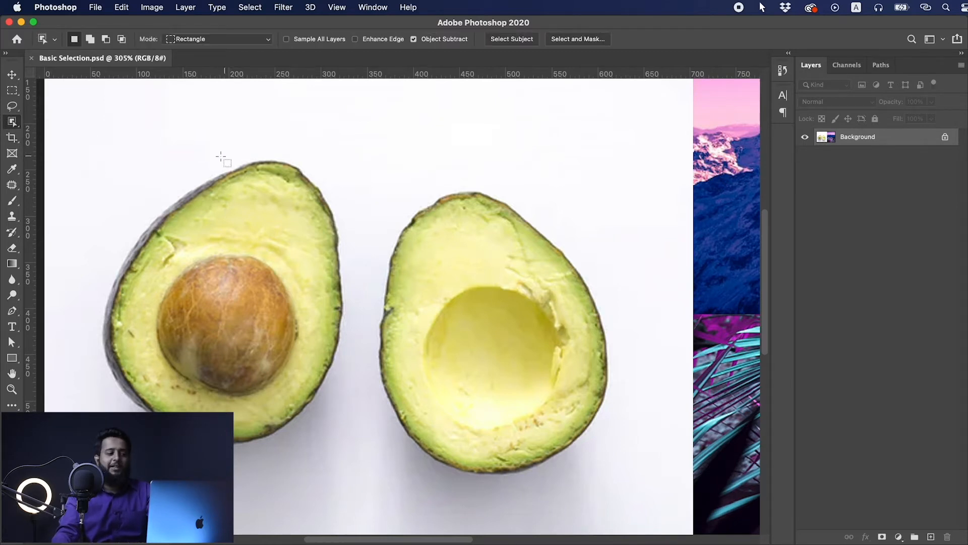
left_click_drag(277, 185, 300, 220)
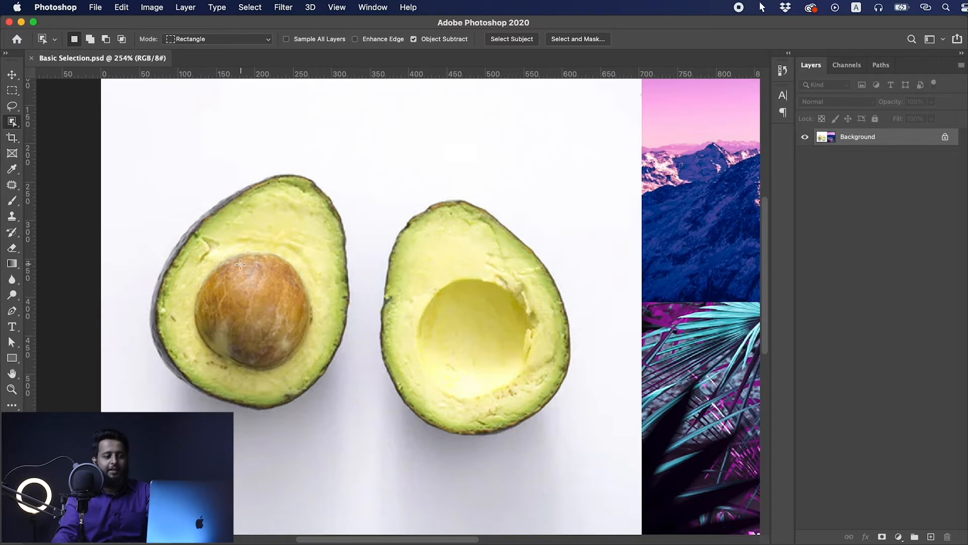
left_click_drag(214, 251, 297, 346)
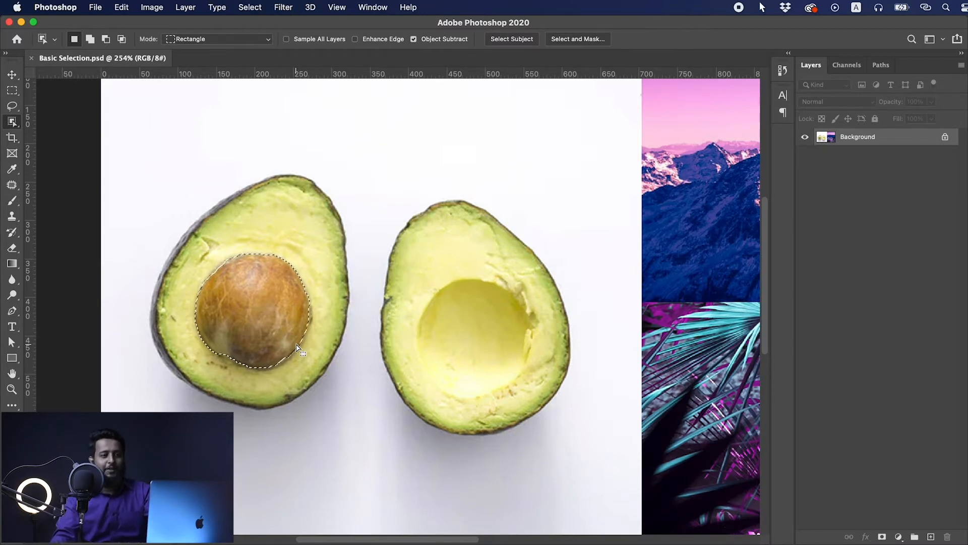
left_click_drag(325, 317, 312, 317)
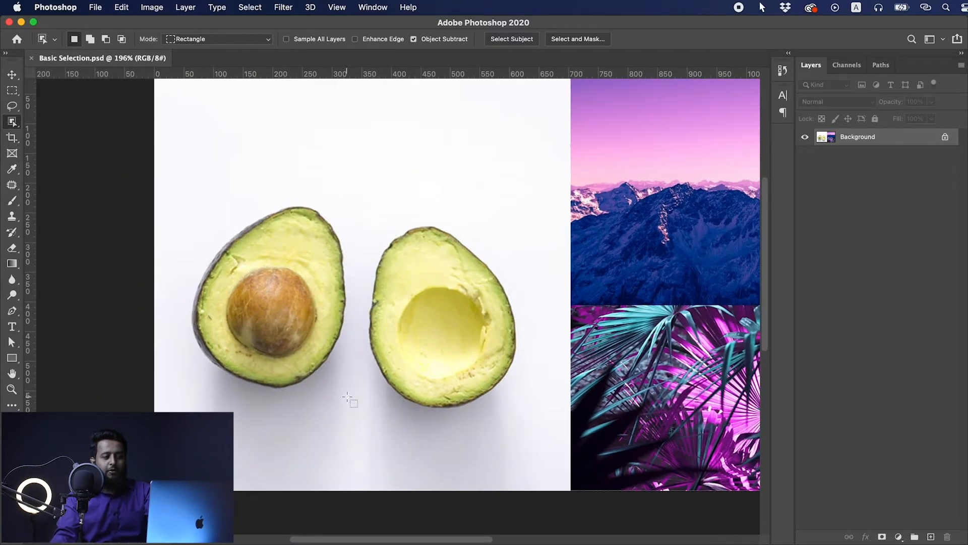
- Select the whole avocado half with the pit using an Object Selection rectangle of about 308 by 420 px
left_click_drag(176, 168, 356, 416)
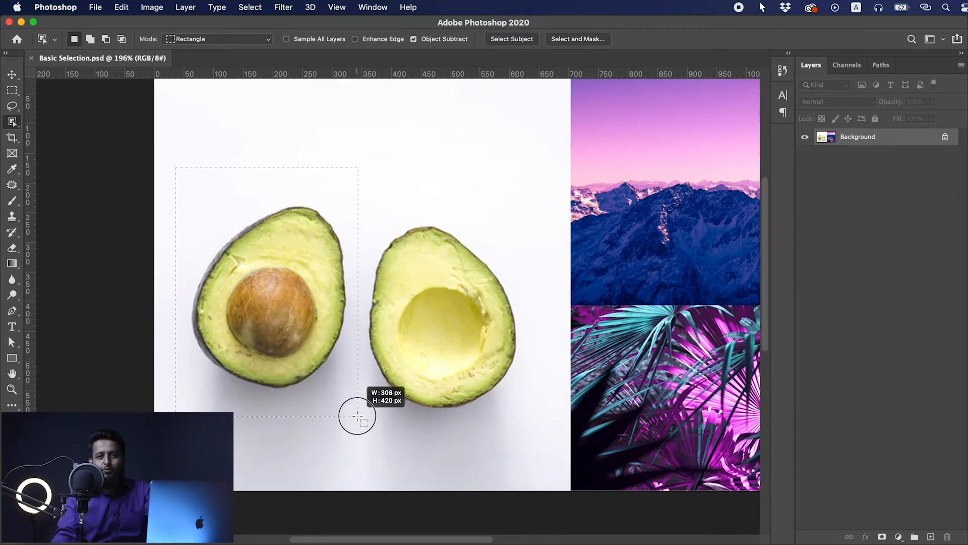
left_click_drag(358, 416, 358, 416)
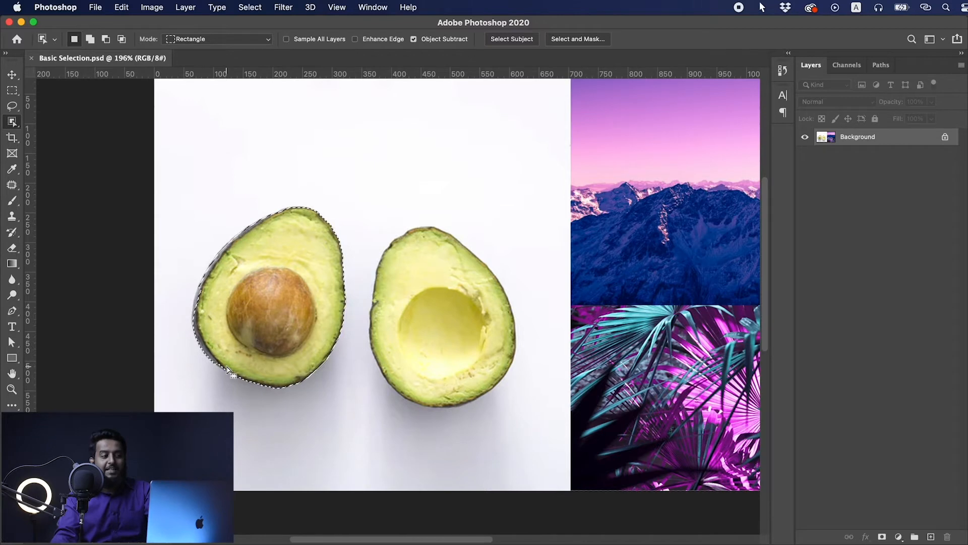
left_click_drag(211, 347, 238, 337)
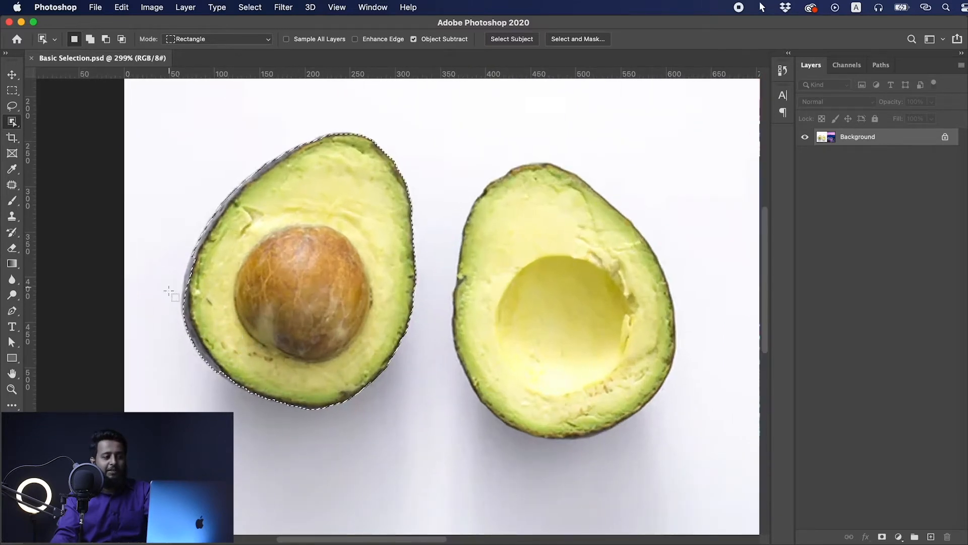
- Add the avocado half without the pit to the selection with an Object Selection rectangle of about 260 by 393 px
left_click_drag(398, 286, 389, 446)
key("super+0")
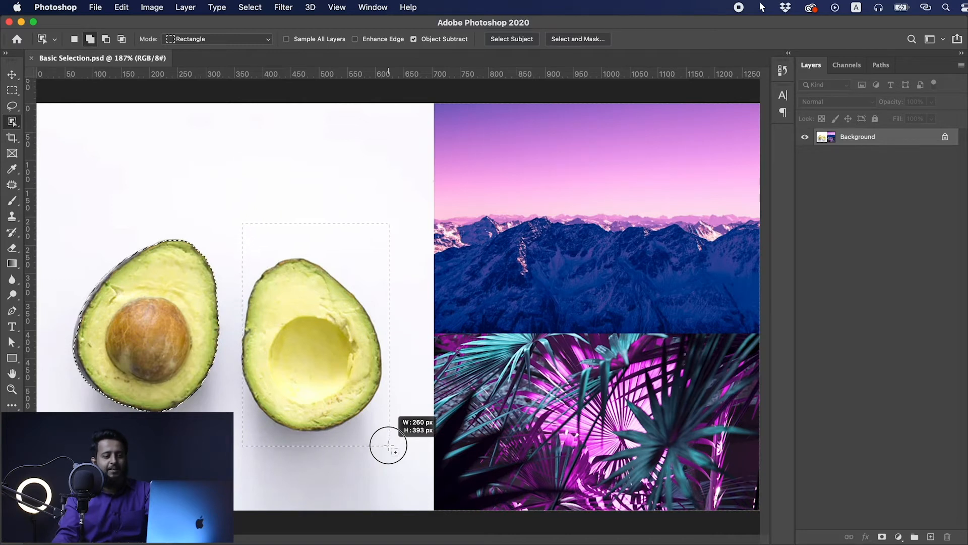
left_click_drag(389, 446, 389, 444)
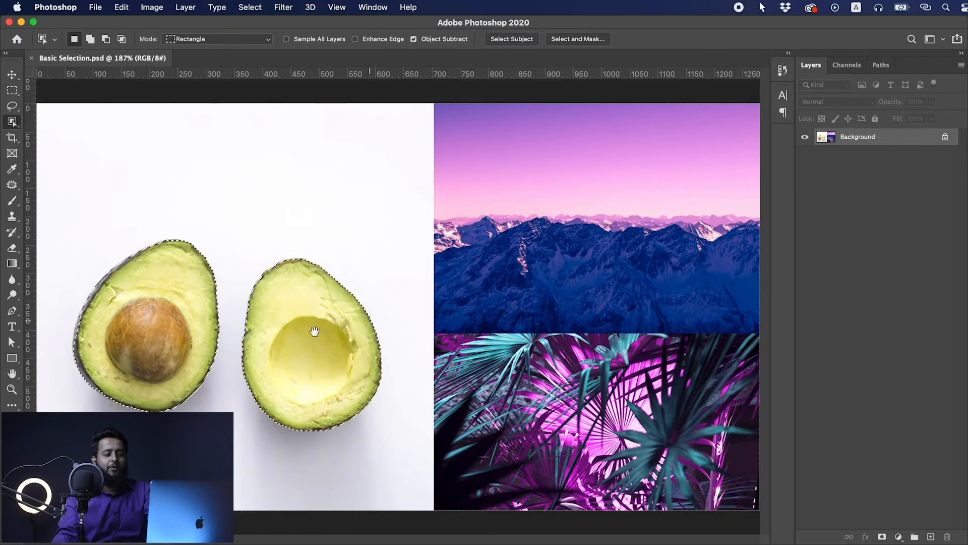
- Copy the selected avocado halves to a new layer and shift that layer about 9 px horizontally and vertically
scroll(316, 332, "up", 5)
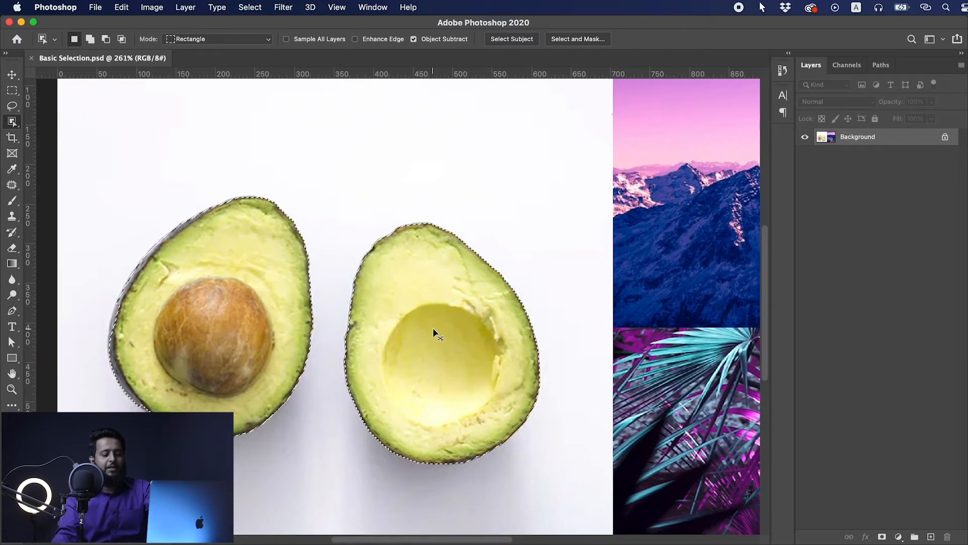
key("super+j")
key("v")
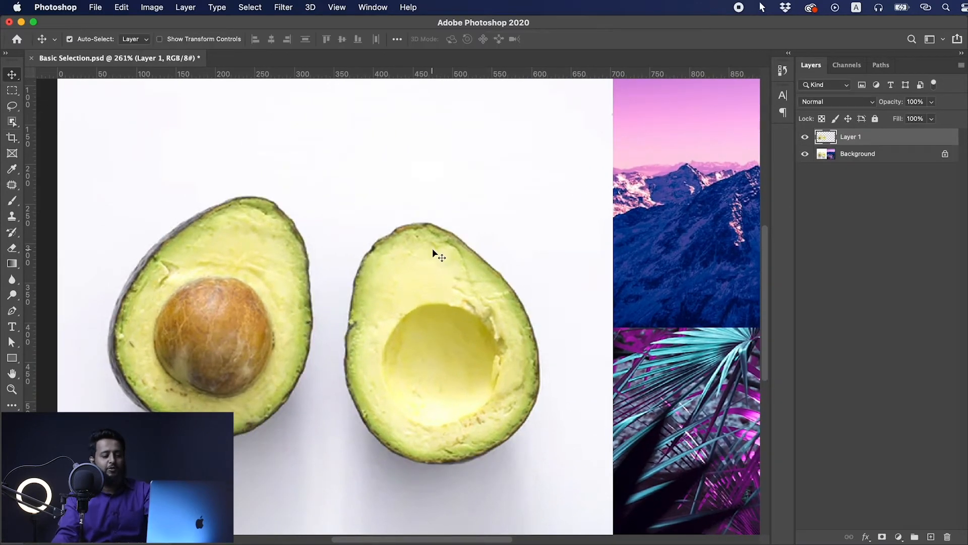
scroll(416, 307, "down", 3)
left_click_drag(416, 280, 416, 309)
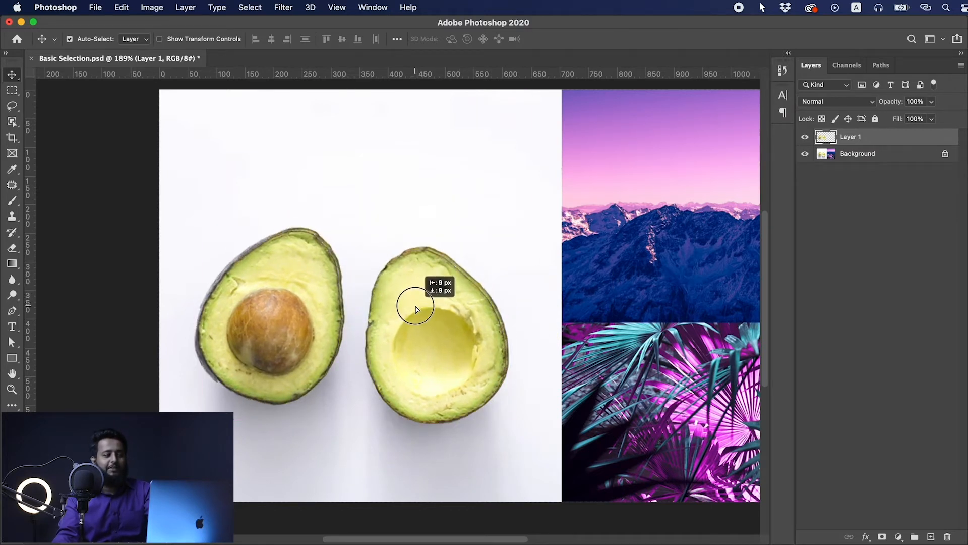
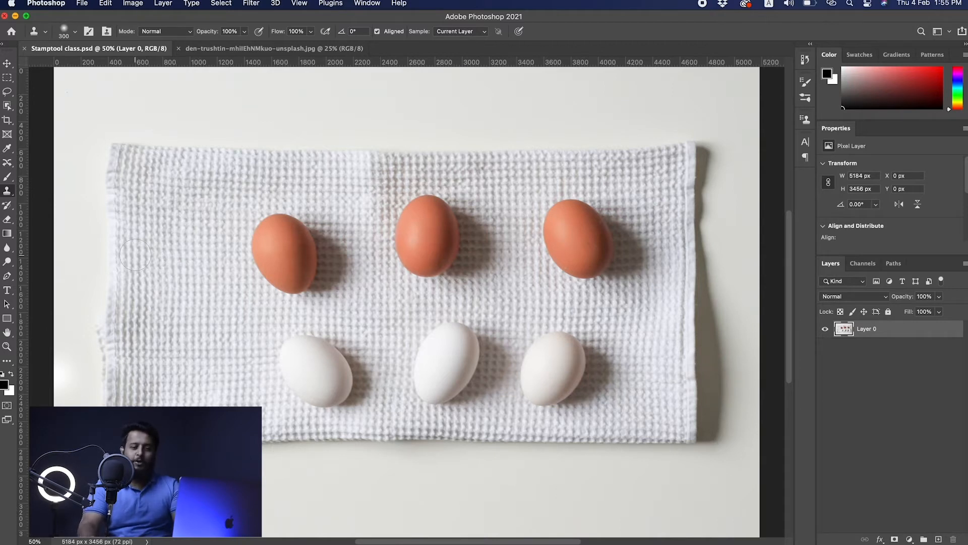
- Set the Clone Stamp brush to 334 px with 0% hardness, and try to clone on the towel without a source point
mouse_move(181, 234)
left_mouse_down()
mouse_move(244, 236)
mouse_move(182, 236)
left_mouse_up()
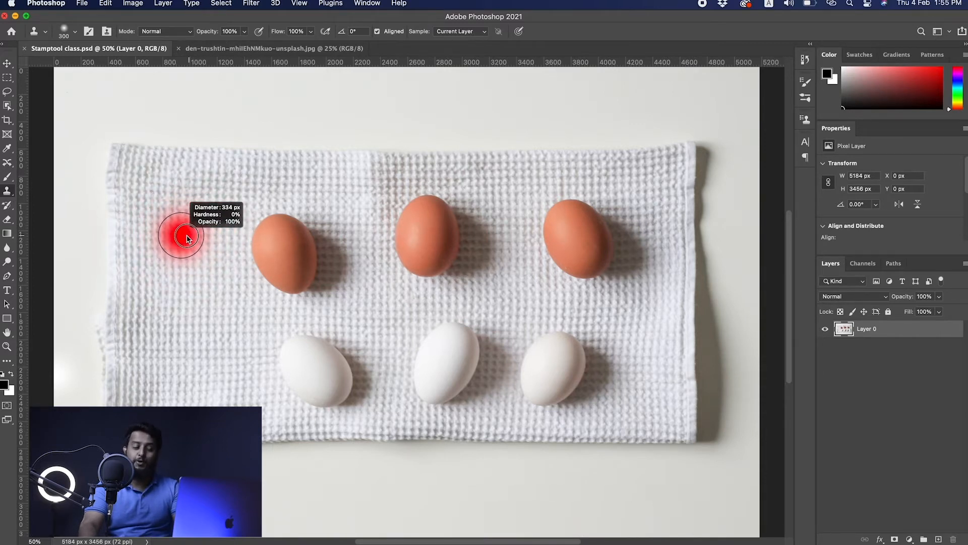
mouse_move(243, 341)
left_mouse_down()
mouse_move(244, 187)
mouse_move(227, 288)
mouse_move(234, 350)
mouse_move(228, 185)
left_mouse_up()
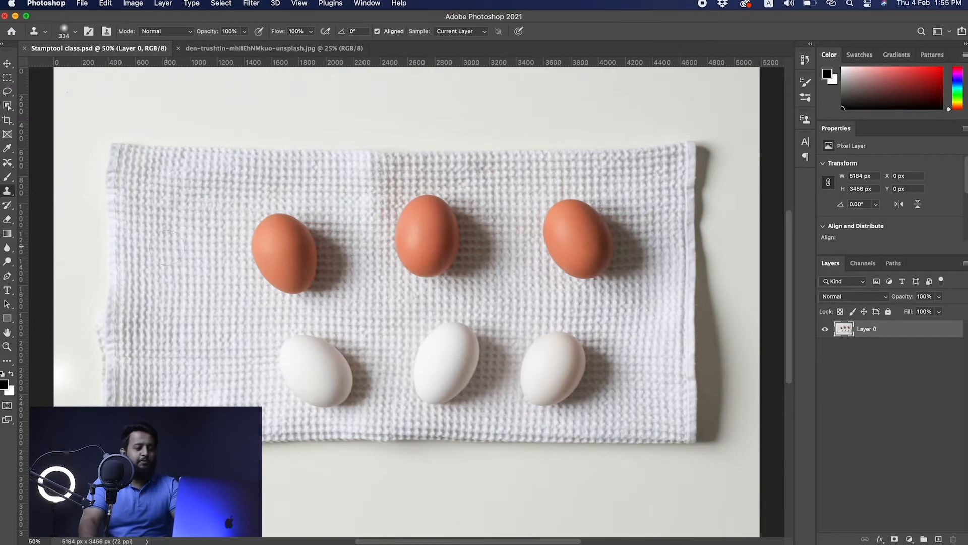
left_click(196, 214)
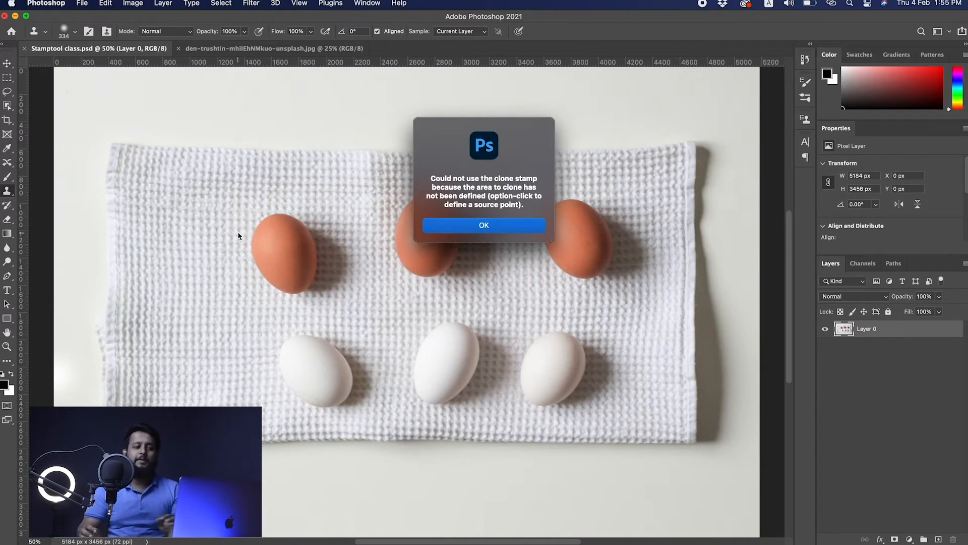
left_click(467, 229)
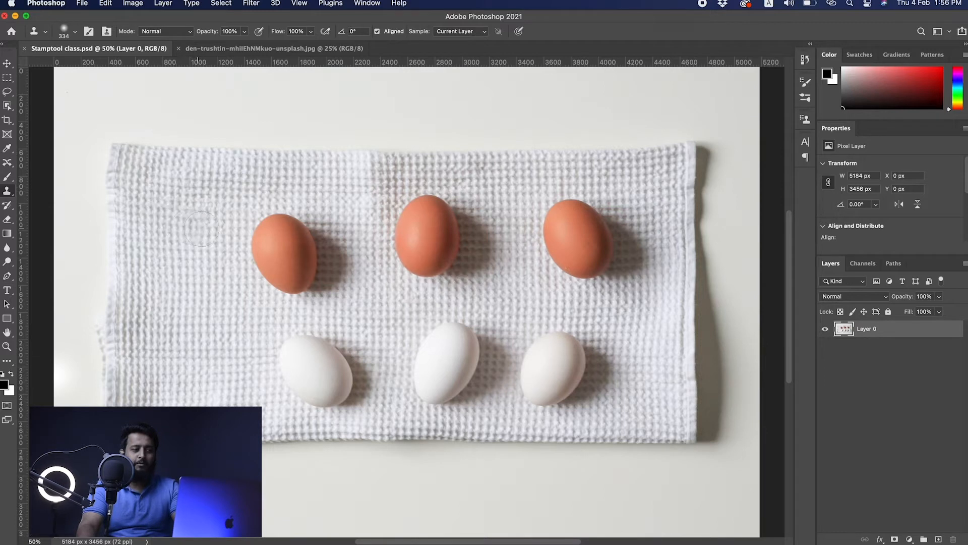
- Sample the plain towel beside the leftmost brown egg and clone it over that egg and its shadow
left_click_drag(275, 242, 278, 233)
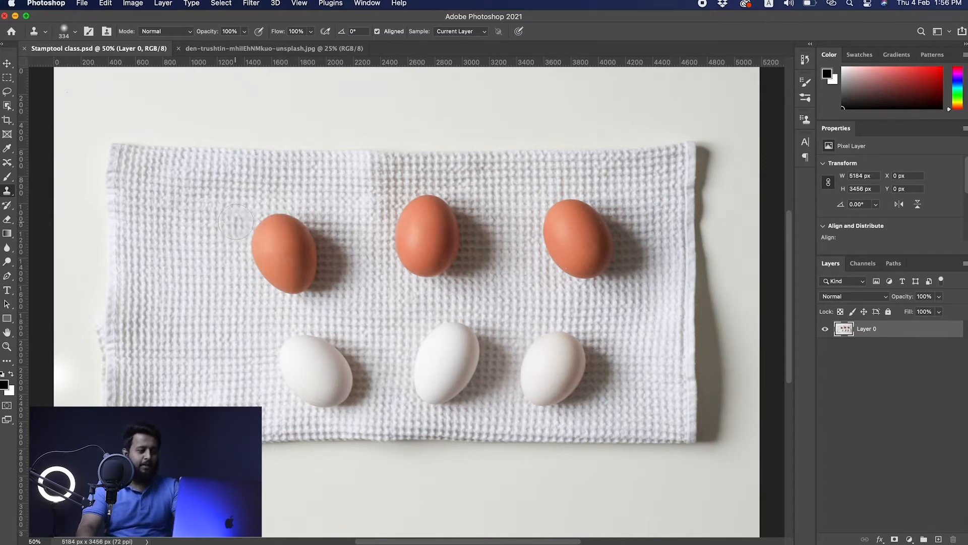
left_click(269, 225)
mouse_move(268, 225)
left_mouse_down()
mouse_move(296, 219)
mouse_move(265, 233)
mouse_move(271, 241)
left_mouse_up()
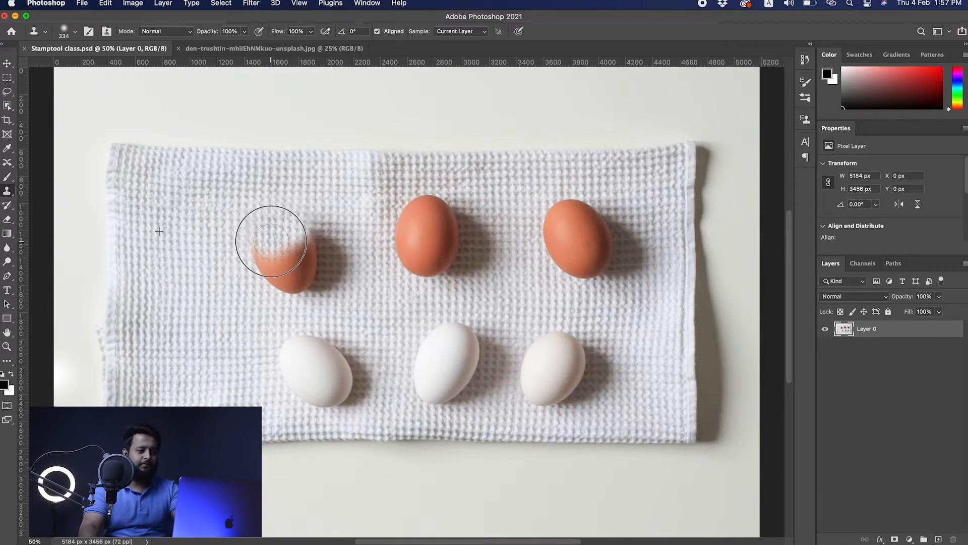
mouse_move(279, 239)
left_mouse_down()
mouse_move(309, 242)
mouse_move(273, 245)
mouse_move(283, 271)
mouse_move(264, 263)
mouse_move(260, 237)
mouse_move(272, 234)
mouse_move(277, 268)
mouse_move(304, 272)
mouse_move(297, 281)
mouse_move(316, 252)
mouse_move(311, 227)
mouse_move(293, 221)
mouse_move(318, 225)
mouse_move(335, 245)
mouse_move(335, 265)
mouse_move(311, 281)
mouse_move(283, 268)
mouse_move(279, 220)
mouse_move(331, 217)
mouse_move(344, 266)
mouse_move(320, 281)
mouse_move(296, 262)
left_mouse_up()
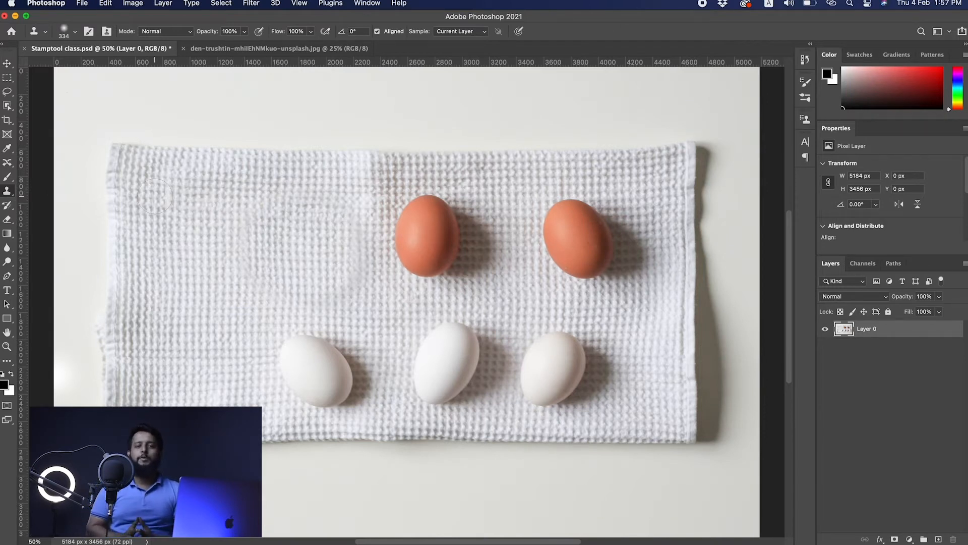
- Open and close the brush settings, and show the clone source settings
left_click(89, 31)
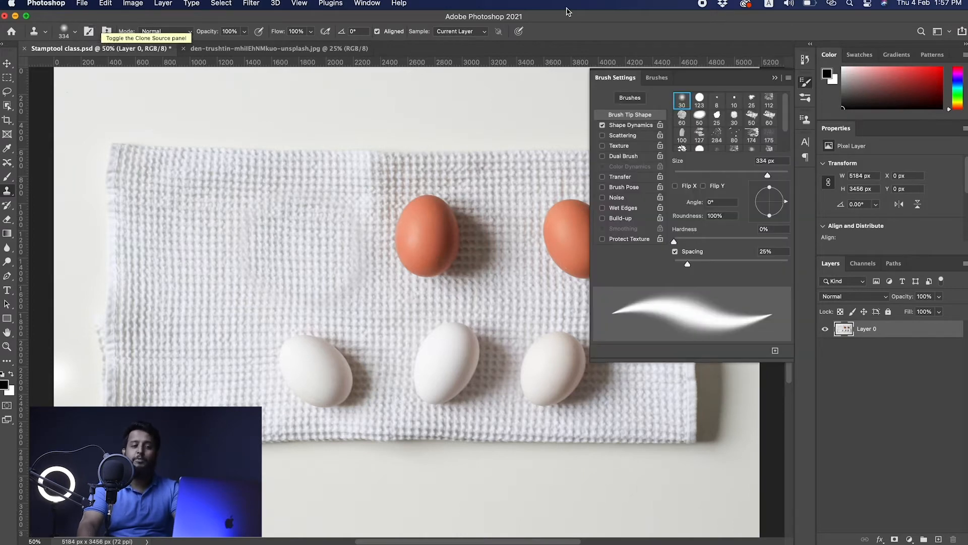
left_click(806, 83)
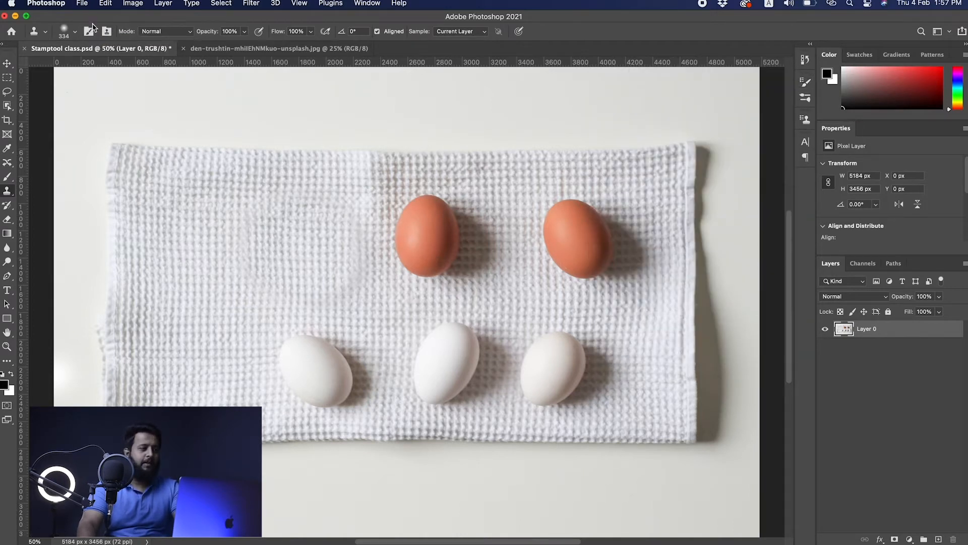
left_click(107, 31)
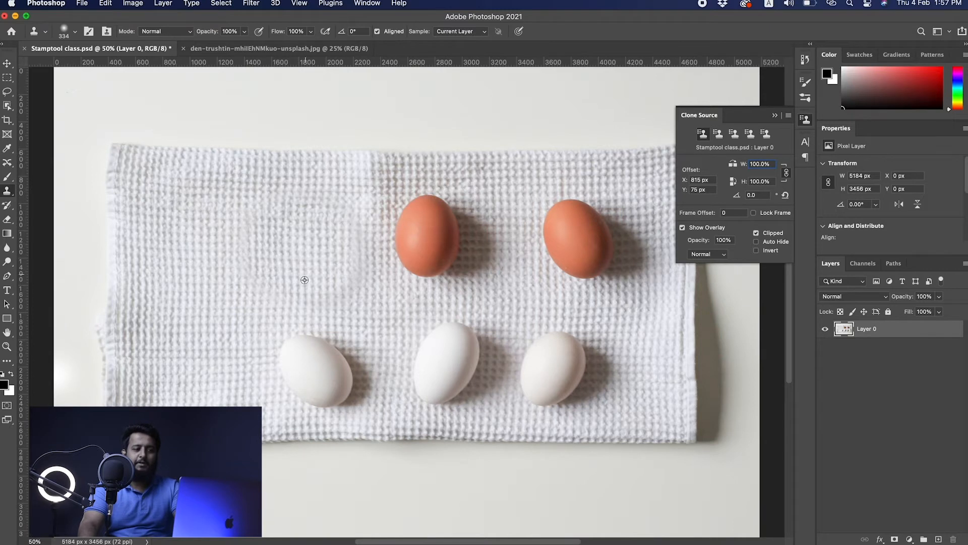
- Clone the leftmost white egg into the empty spot above it, and undo all cloning done on the towel
left_click(286, 370, "alt")
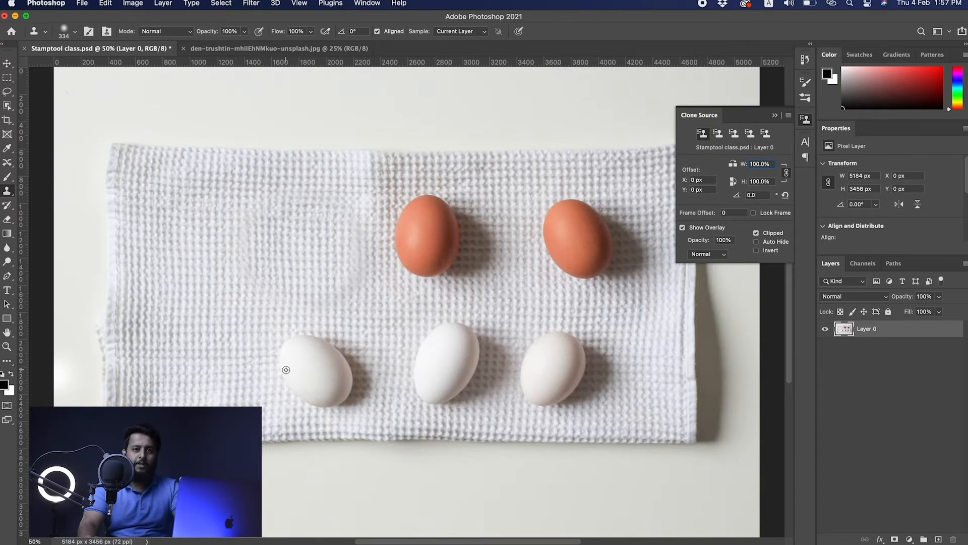
mouse_move(254, 229)
left_mouse_down()
mouse_move(256, 252)
mouse_move(255, 225)
mouse_move(270, 213)
mouse_move(308, 227)
mouse_move(321, 239)
mouse_move(312, 254)
mouse_move(264, 249)
mouse_move(268, 268)
mouse_move(312, 264)
left_mouse_up()
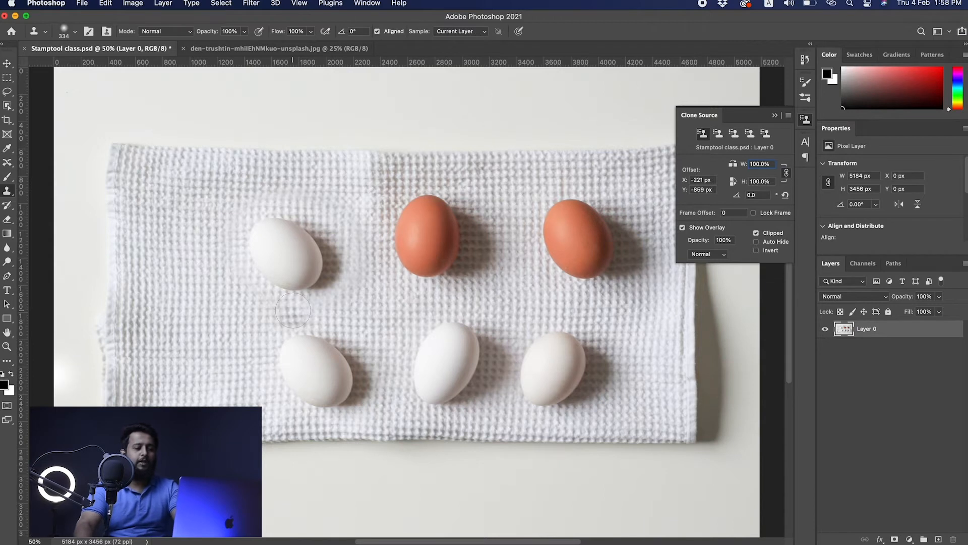
key("super+z")
key("super+z")
left_click(287, 317)
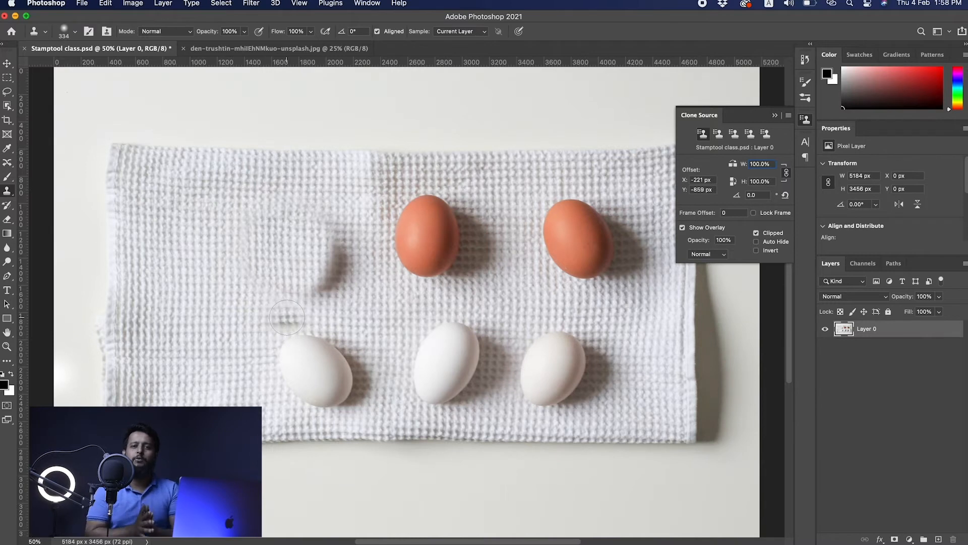
mouse_move(288, 321)
left_mouse_down()
mouse_move(329, 283)
mouse_move(303, 253)
left_mouse_up()
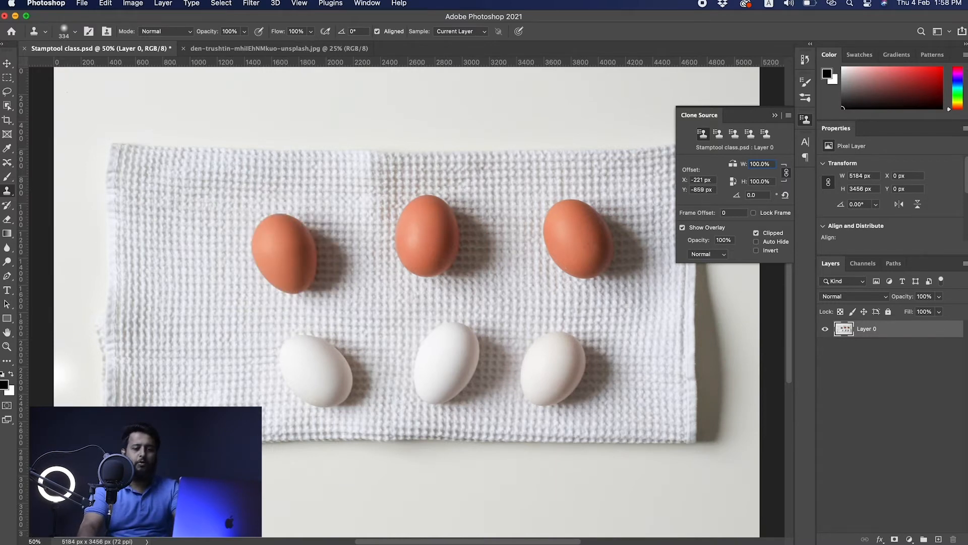
- Create a new layer and try to clone on it while sampling only the current layer
left_click(939, 540)
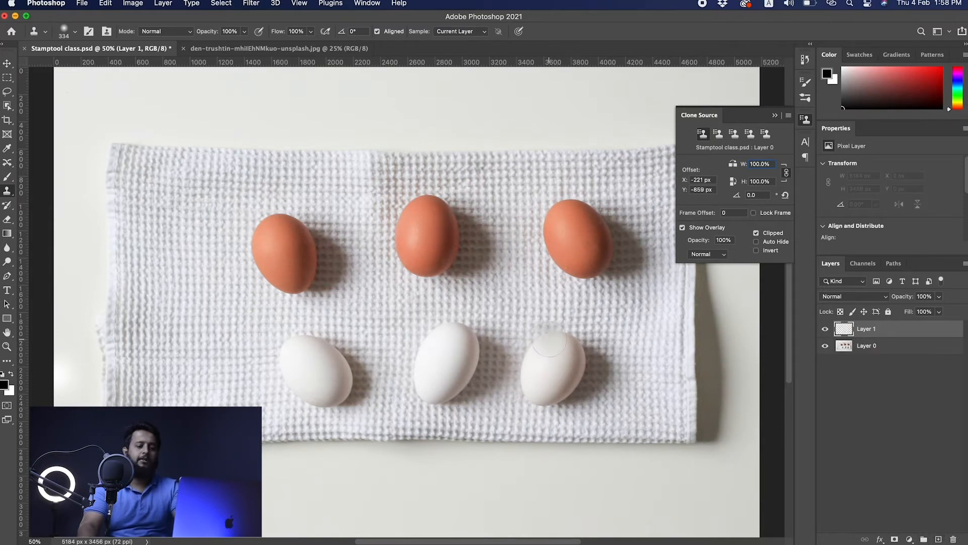
left_click(306, 285, "alt")
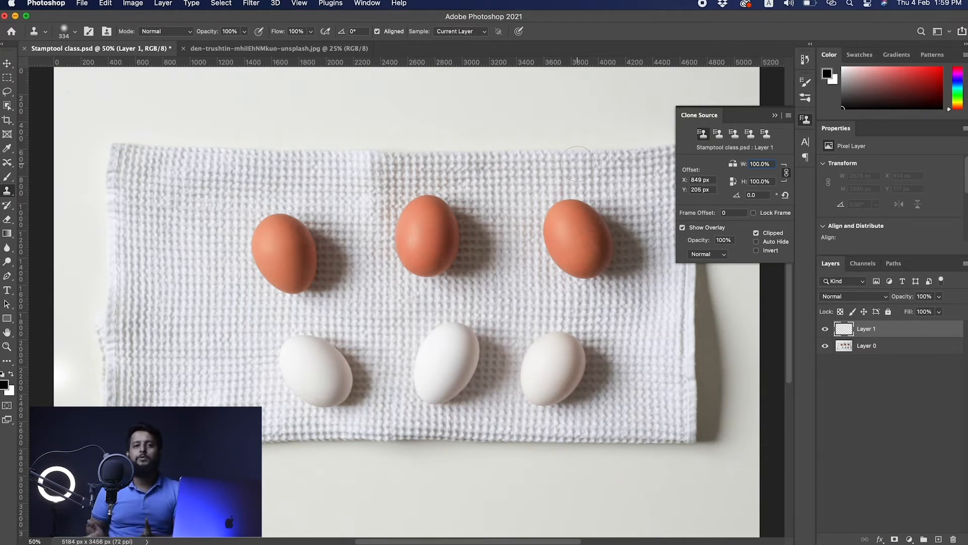
- Set the Clone Stamp to sample All Layers and clone towel texture over the leftmost brown egg on the new layer
left_click(462, 33)
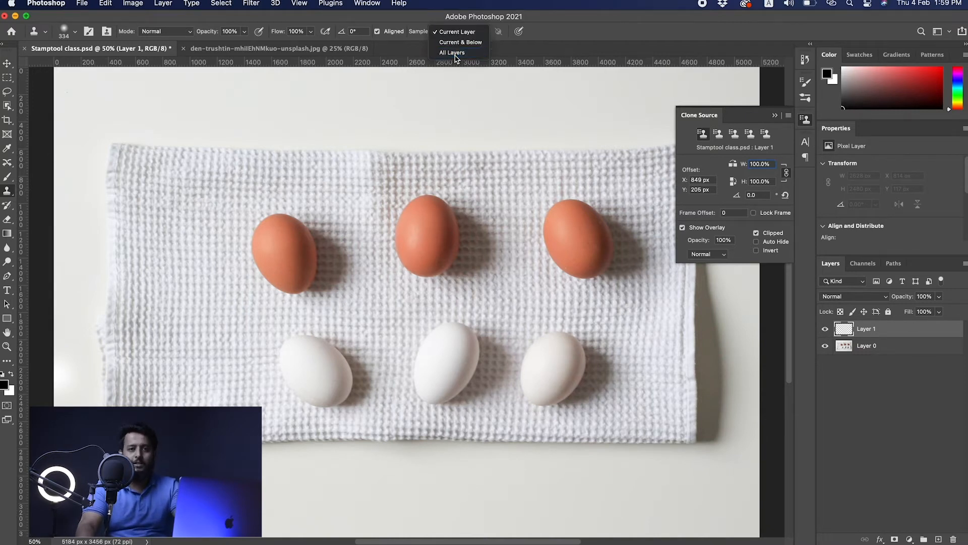
left_click(453, 52)
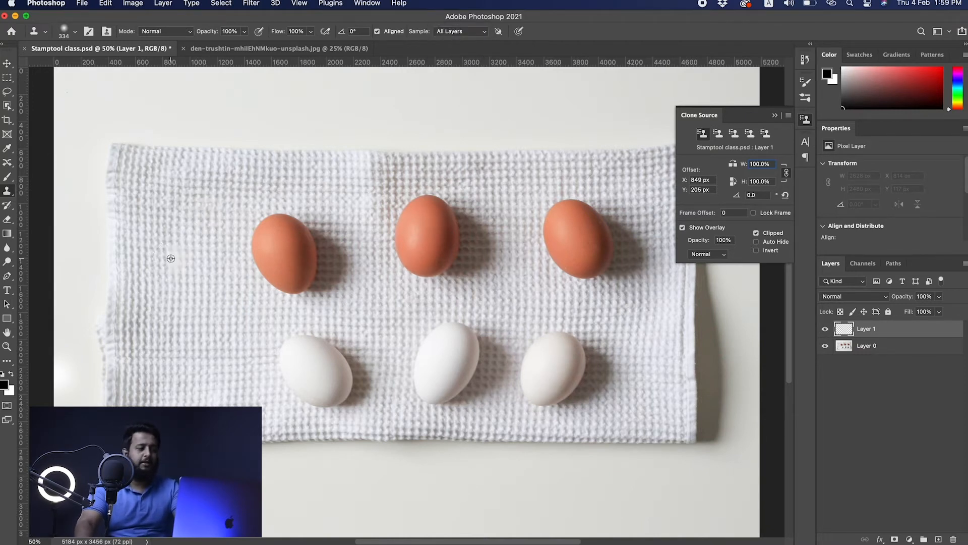
mouse_move(263, 247)
left_mouse_down()
mouse_move(304, 242)
mouse_move(307, 258)
mouse_move(284, 274)
mouse_move(273, 228)
mouse_move(290, 226)
mouse_move(328, 251)
mouse_move(322, 273)
mouse_move(296, 283)
mouse_move(273, 261)
mouse_move(290, 283)
mouse_move(335, 288)
mouse_move(345, 264)
mouse_move(327, 228)
mouse_move(282, 221)
mouse_move(279, 250)
mouse_move(339, 260)
left_mouse_up()
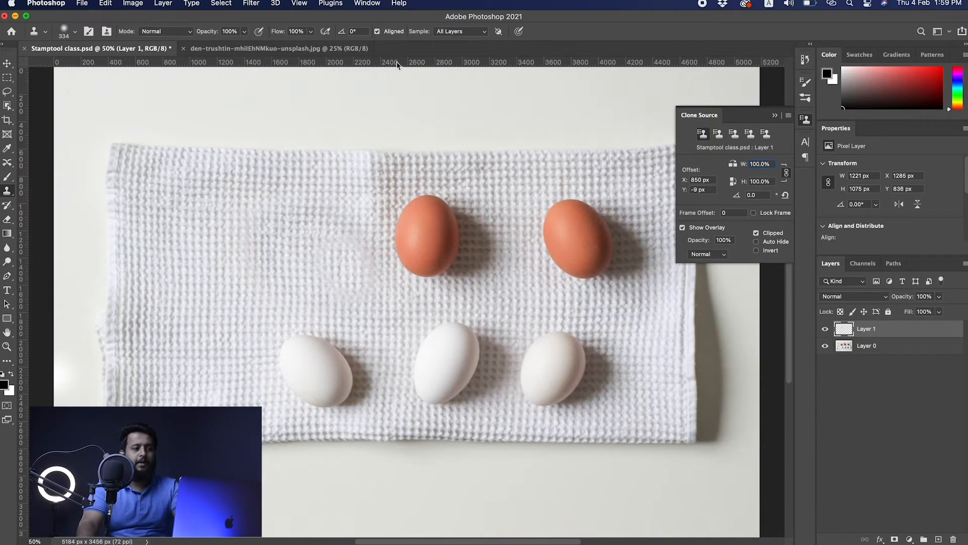
- Turn off Aligned for the Clone Stamp, resample the towel, and undo the cloning on the new layer
left_click(377, 31)
left_click(241, 260, "alt")
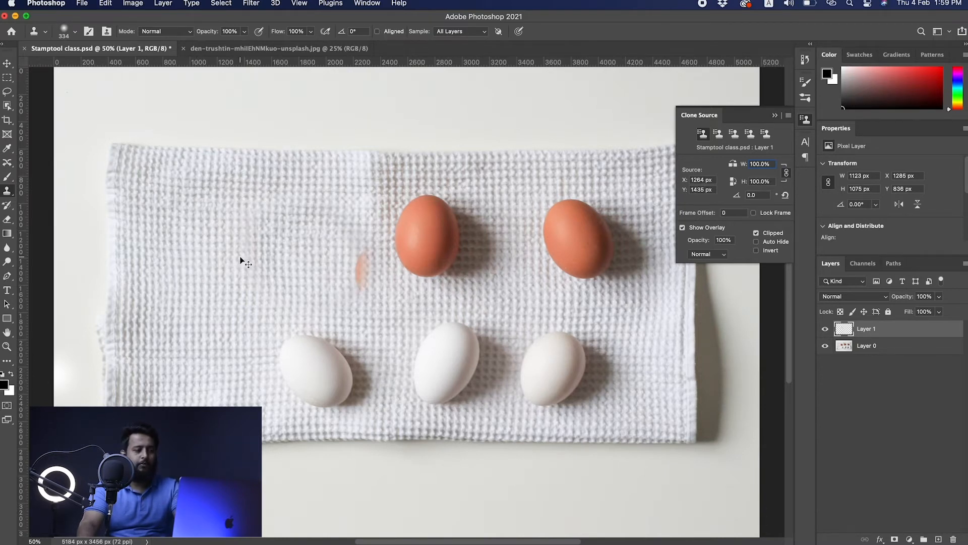
left_click(241, 259)
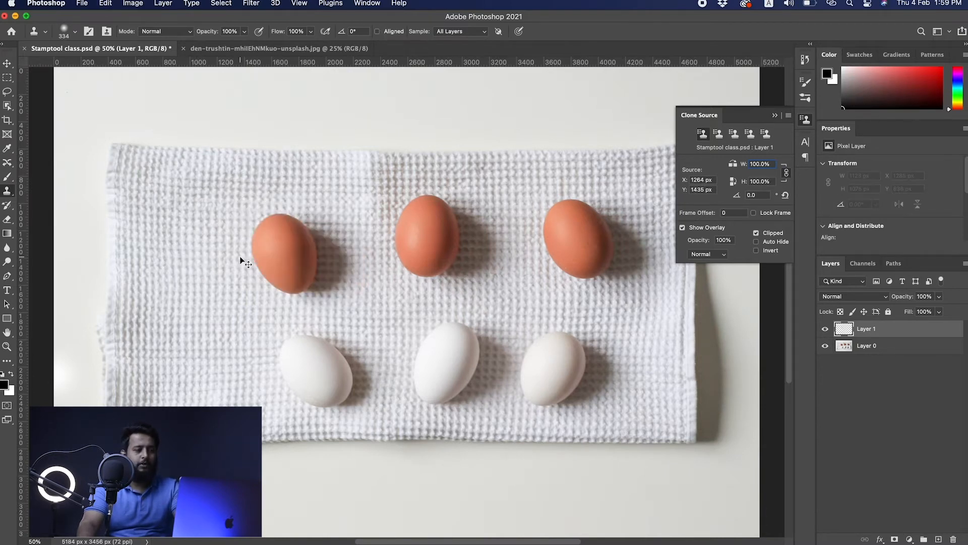
- With Aligned off, sample the towel and clone its texture over the leftmost brown egg and its shadow
left_click(168, 218, "alt")
mouse_move(259, 245)
left_mouse_down()
mouse_move(260, 227)
mouse_move(287, 222)
mouse_move(295, 240)
mouse_move(271, 244)
mouse_move(281, 267)
mouse_move(267, 273)
mouse_move(273, 260)
mouse_move(269, 270)
mouse_move(297, 283)
mouse_move(309, 250)
mouse_move(293, 276)
left_mouse_up()
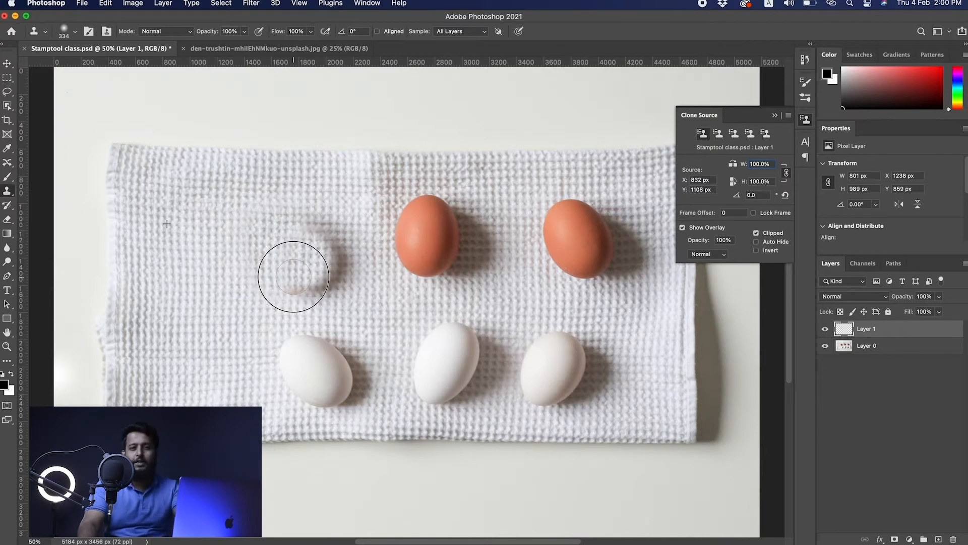
mouse_move(315, 216)
left_mouse_down()
mouse_move(337, 265)
mouse_move(322, 282)
mouse_move(301, 284)
mouse_move(352, 283)
left_mouse_up()
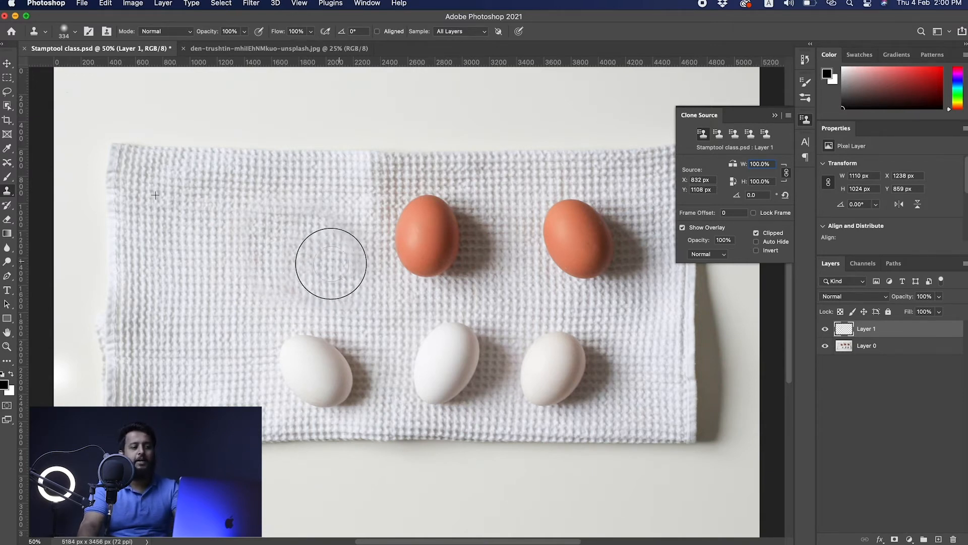
- Turn on Aligned, sample the lower-left white egg, and clone the white eggs into the empty spot and over the middle brown egg
left_click(386, 34)
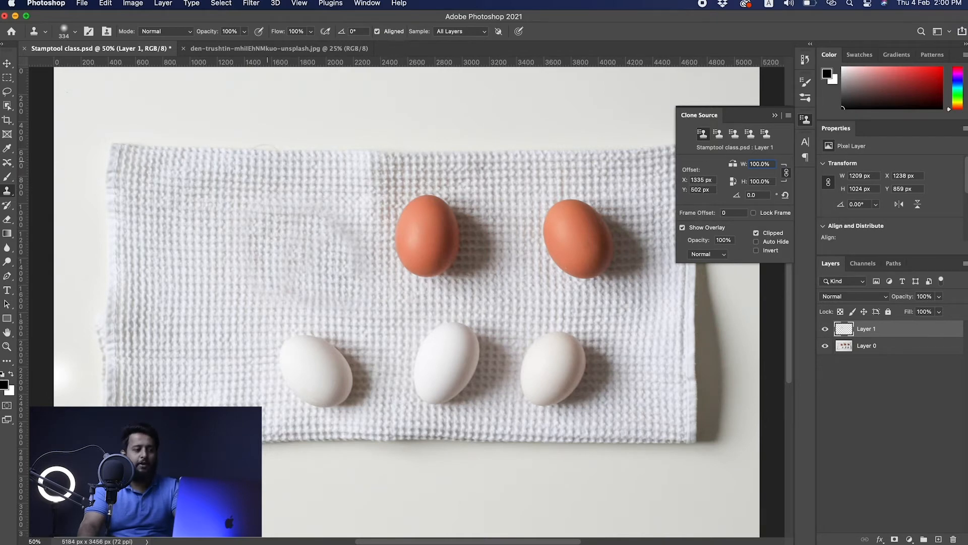
left_click(311, 368, "alt")
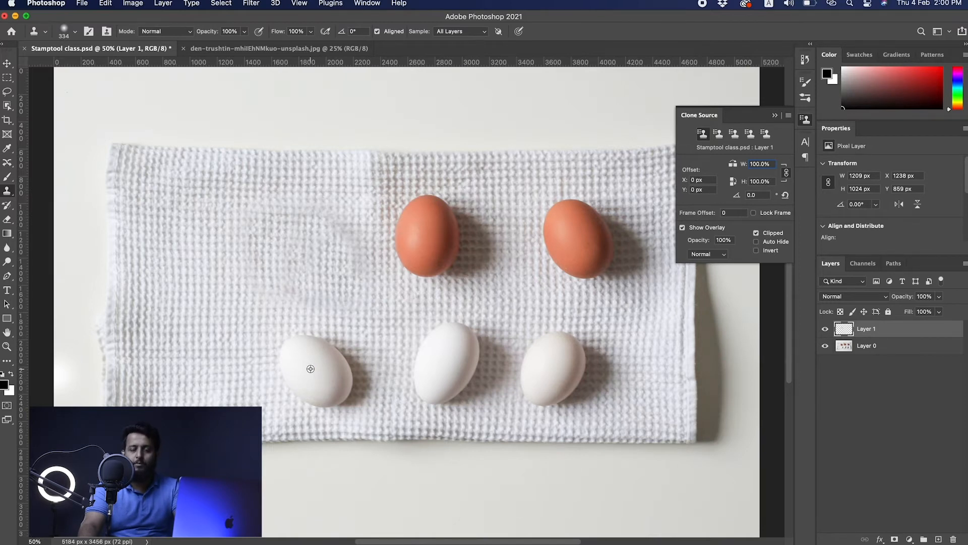
mouse_move(289, 231)
left_mouse_down()
mouse_move(297, 219)
mouse_move(318, 221)
mouse_move(321, 269)
mouse_move(299, 286)
mouse_move(277, 266)
mouse_move(287, 230)
mouse_move(304, 218)
mouse_move(332, 240)
mouse_move(330, 269)
mouse_move(274, 276)
mouse_move(286, 242)
left_mouse_up()
mouse_move(411, 219)
left_mouse_down()
mouse_move(443, 219)
mouse_move(451, 236)
mouse_move(439, 263)
mouse_move(417, 263)
mouse_move(387, 231)
mouse_move(400, 189)
mouse_move(424, 185)
mouse_move(445, 213)
mouse_move(419, 257)
mouse_move(401, 235)
mouse_move(438, 214)
mouse_move(461, 251)
mouse_move(411, 266)
mouse_move(441, 225)
mouse_move(458, 263)
left_mouse_up()
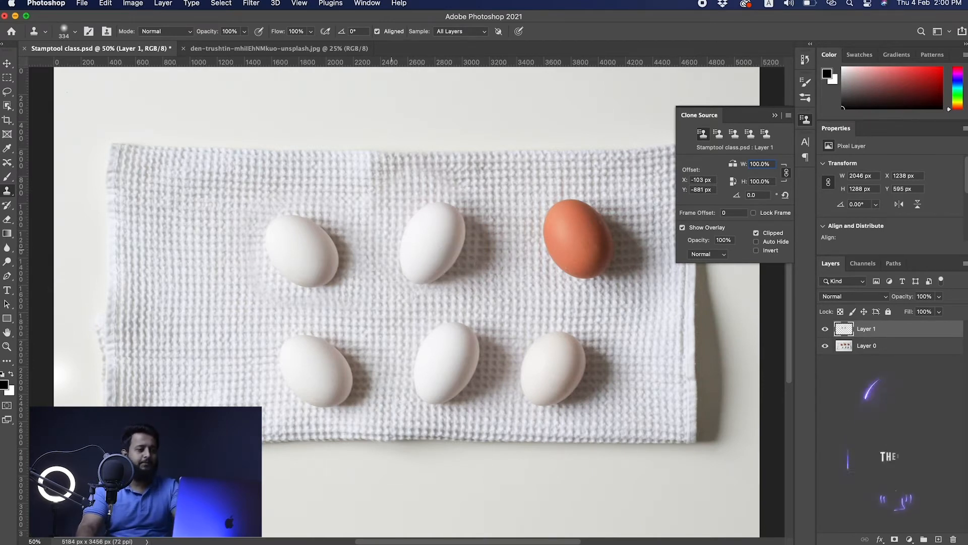
- Undo all the white egg and towel cloning on Layer 1
key("super+z")
key("super+z")
key("super+z")
key("super+z")
key("super+z")
key("super+z")
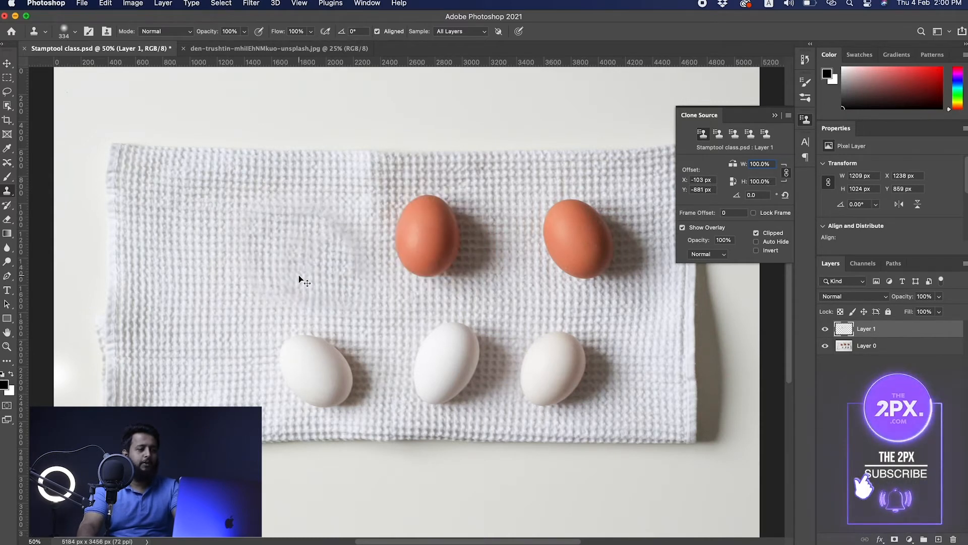
key("super+z")
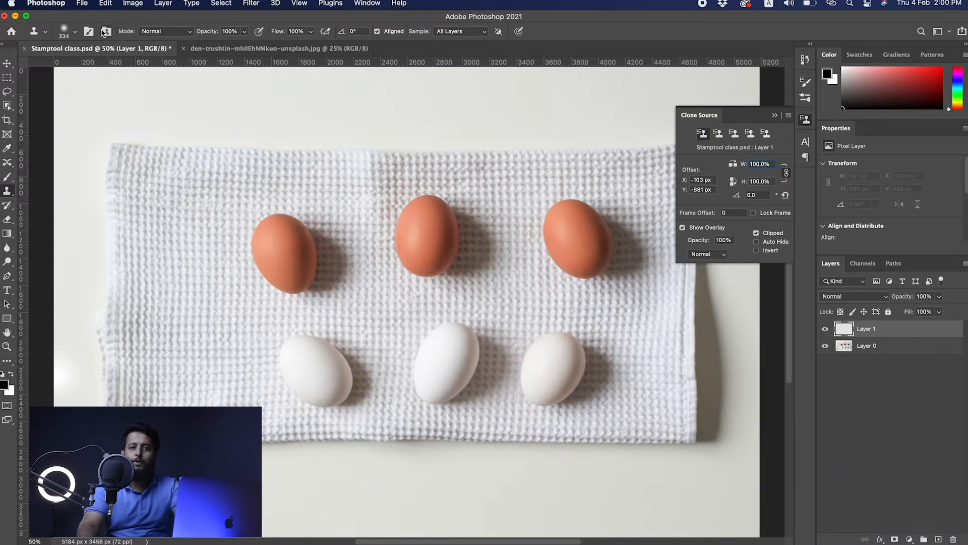
- Store the leftmost brown egg as the second clone source and the middle brown egg as the third
left_click(719, 135)
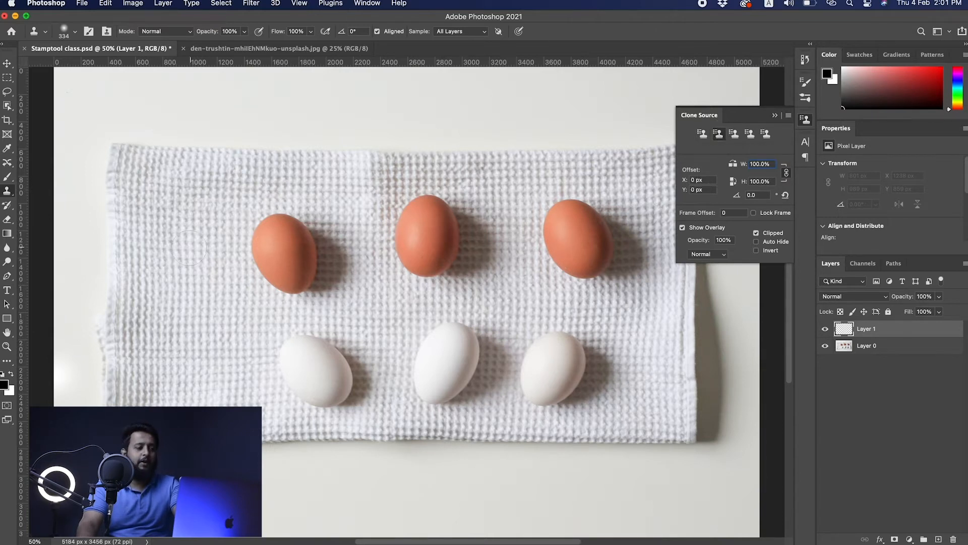
left_click(284, 247, "alt")
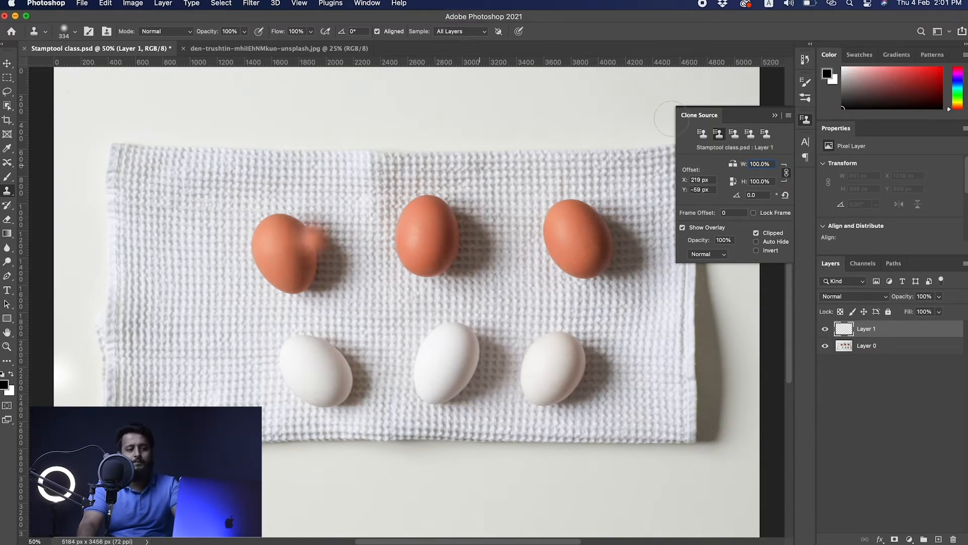
left_click(734, 135)
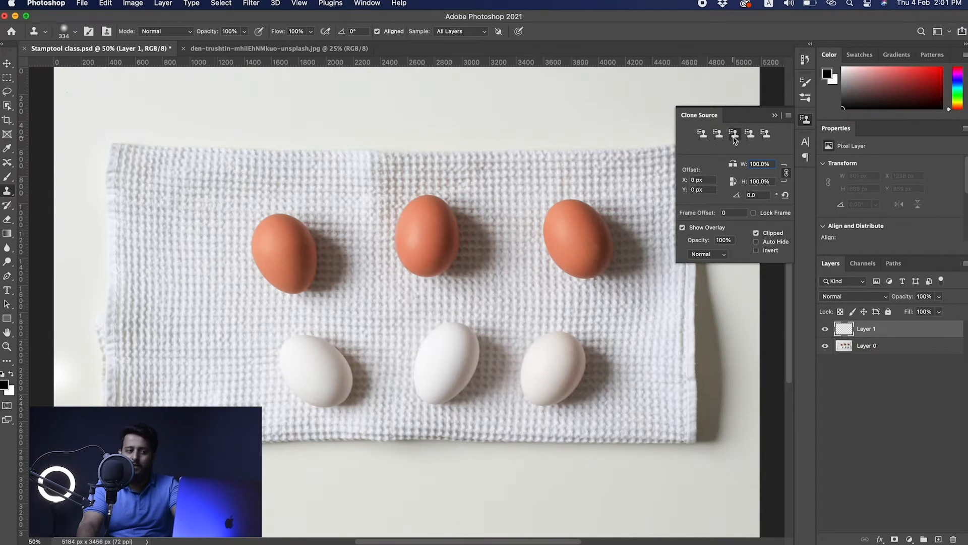
left_click(428, 236, "alt")
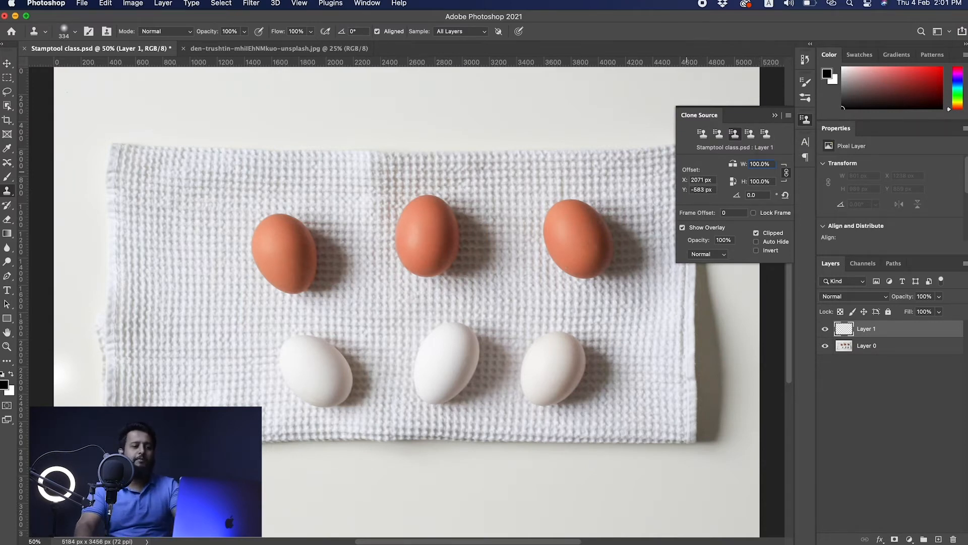
- Clone a brown egg from the second source near the towel's left edge and one from the third source above the leftmost egg
left_click(718, 136)
mouse_move(207, 298)
left_mouse_down()
mouse_move(223, 277)
mouse_move(212, 301)
mouse_move(213, 242)
mouse_move(242, 241)
mouse_move(228, 307)
mouse_move(177, 301)
mouse_move(188, 246)
mouse_move(241, 271)
mouse_move(190, 324)
left_mouse_up()
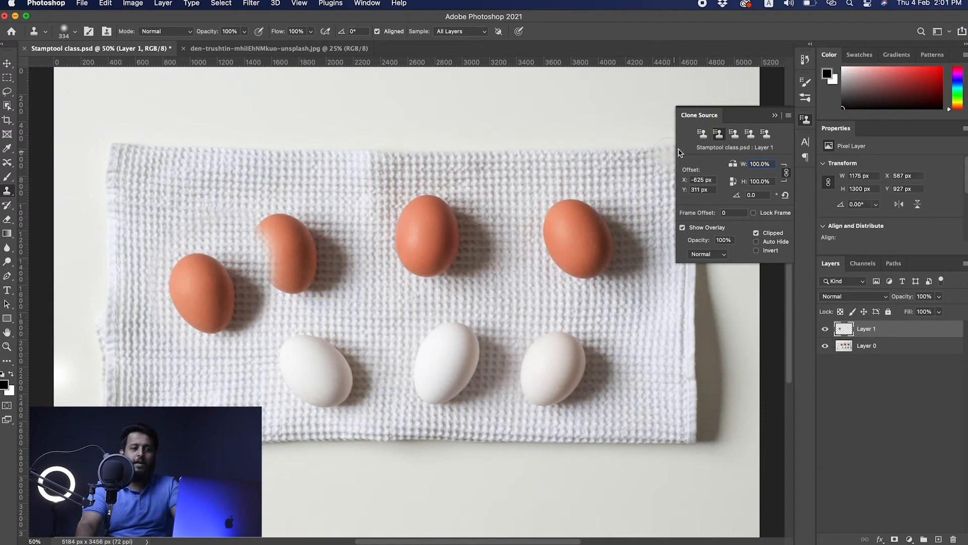
left_click(735, 134)
mouse_move(313, 203)
left_mouse_down()
mouse_move(304, 244)
mouse_move(281, 216)
mouse_move(314, 184)
mouse_move(332, 207)
mouse_move(316, 244)
mouse_move(293, 218)
mouse_move(312, 189)
mouse_move(330, 191)
mouse_move(336, 216)
mouse_move(283, 236)
mouse_move(281, 184)
mouse_move(311, 160)
mouse_move(334, 172)
mouse_move(344, 211)
mouse_move(277, 240)
mouse_move(304, 165)
mouse_move(354, 224)
mouse_move(279, 207)
mouse_move(332, 238)
left_mouse_up()
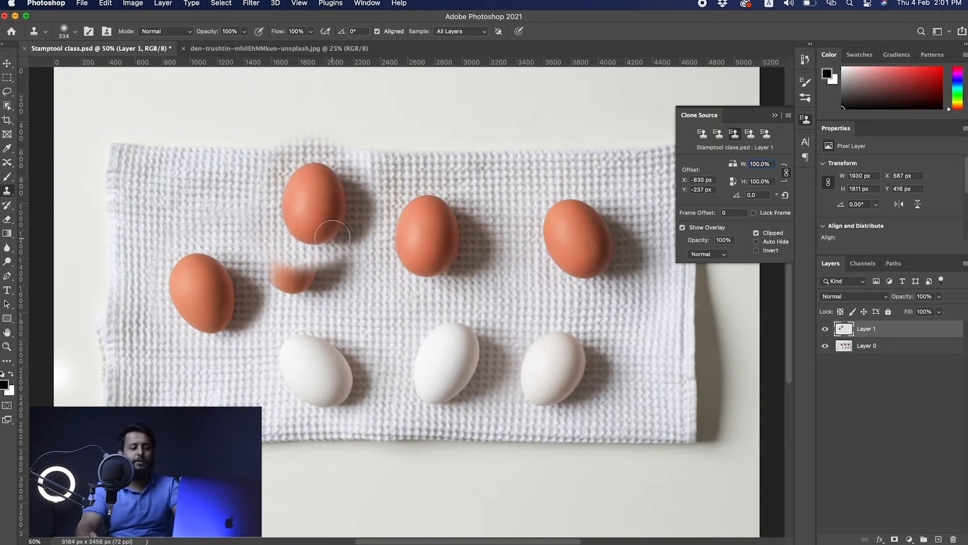
- Undo both brown egg clones and a test stroke on the middle brown egg
key("super+z")
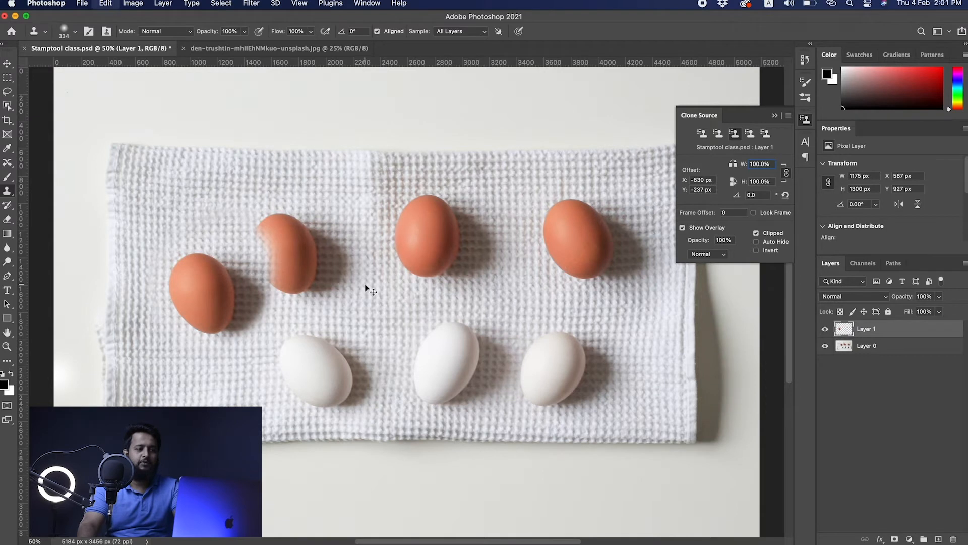
key("super+z")
left_click_drag(457, 232, 445, 222)
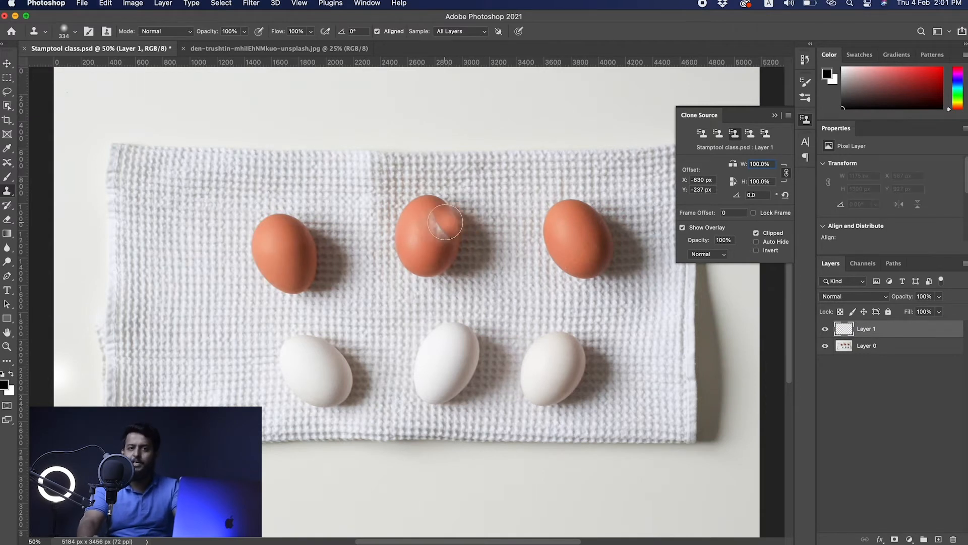
key("super+z")
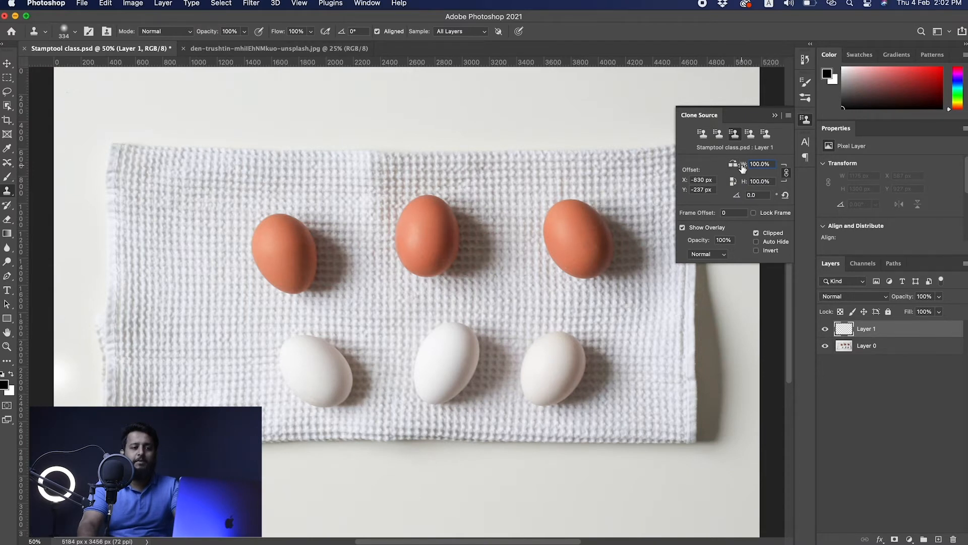
- Scale the third clone source to 141%, sample the leftmost brown egg, and clone it enlarged beside the lower-left white egg
mouse_move(743, 168)
left_mouse_down()
mouse_move(759, 166)
mouse_move(720, 174)
mouse_move(729, 173)
left_mouse_up()
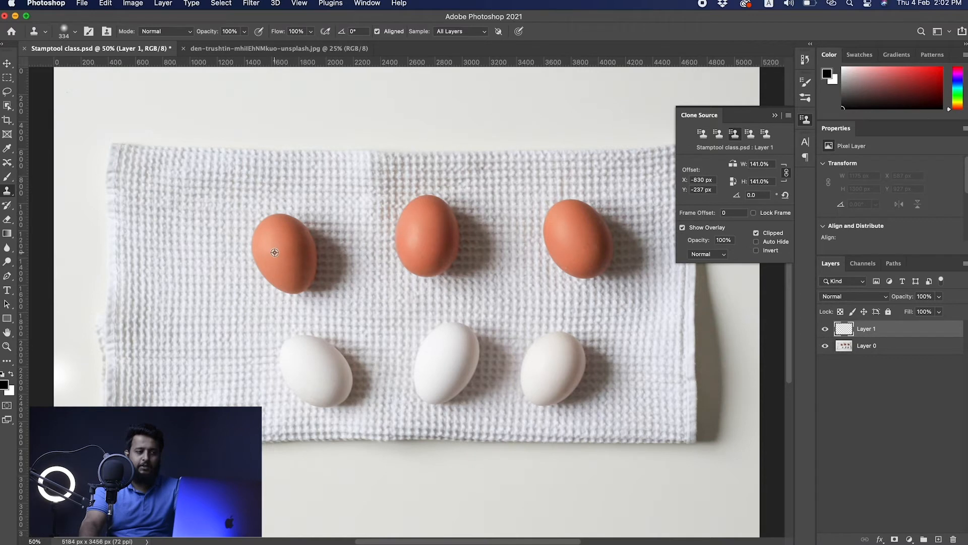
mouse_move(182, 357)
left_mouse_down()
mouse_move(193, 336)
mouse_move(212, 336)
mouse_move(229, 369)
mouse_move(220, 396)
mouse_move(200, 392)
mouse_move(199, 349)
mouse_move(215, 350)
mouse_move(207, 404)
mouse_move(172, 410)
mouse_move(159, 354)
mouse_move(179, 321)
mouse_move(217, 338)
mouse_move(247, 391)
mouse_move(222, 417)
mouse_move(184, 418)
mouse_move(165, 335)
mouse_move(190, 320)
left_mouse_up()
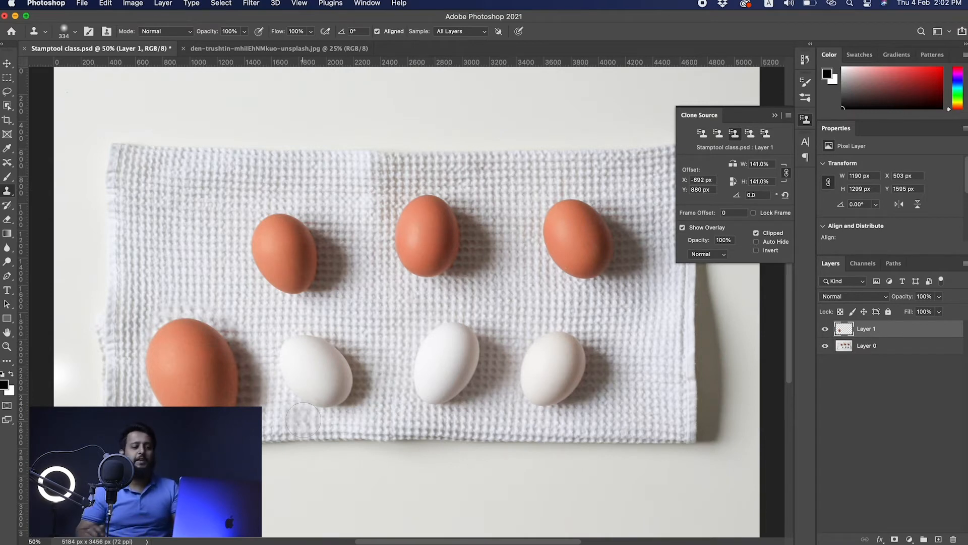
- Return the clone source scale to 100% after trying an unlinked width of 132%, and relink width and height
left_click(764, 165)
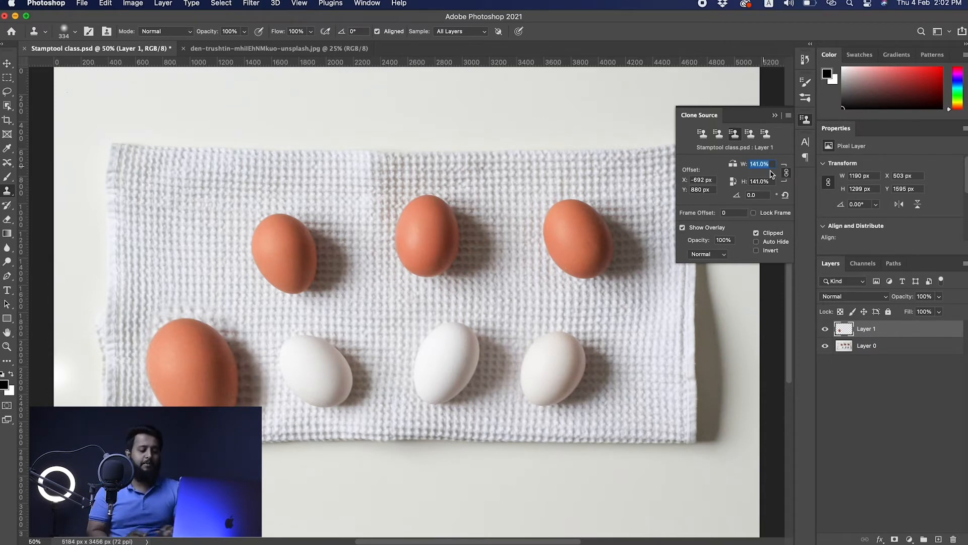
type("100")
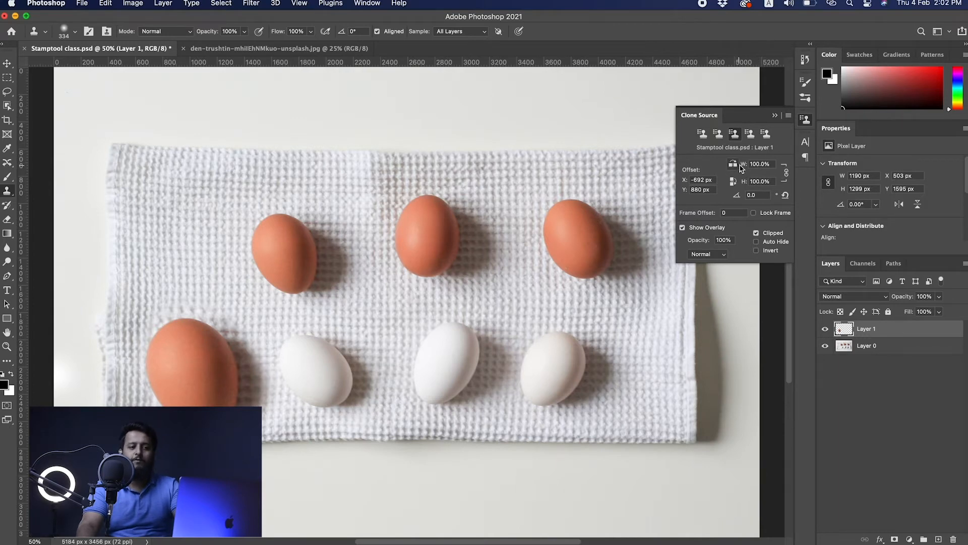
left_click_drag(745, 169, 761, 170)
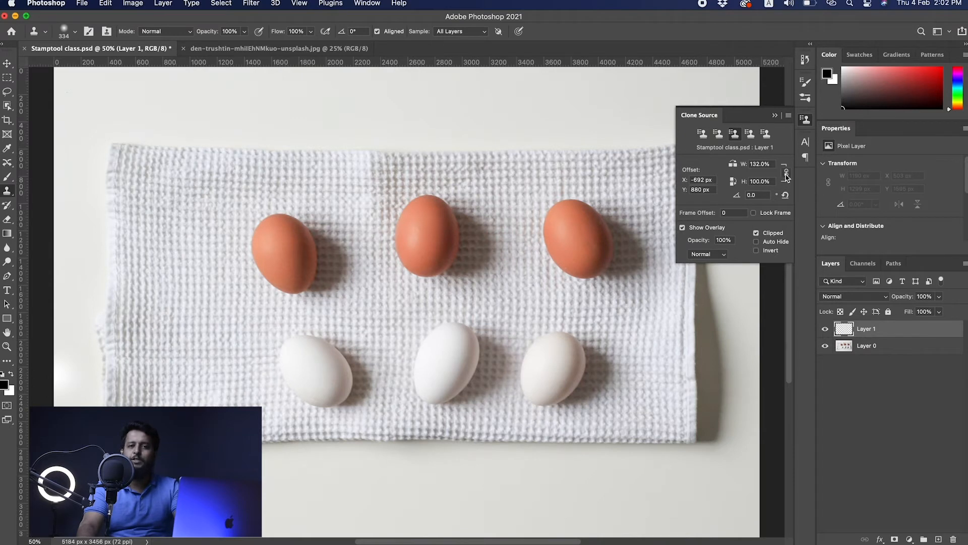
left_click(766, 165)
type("100")
key("Return")
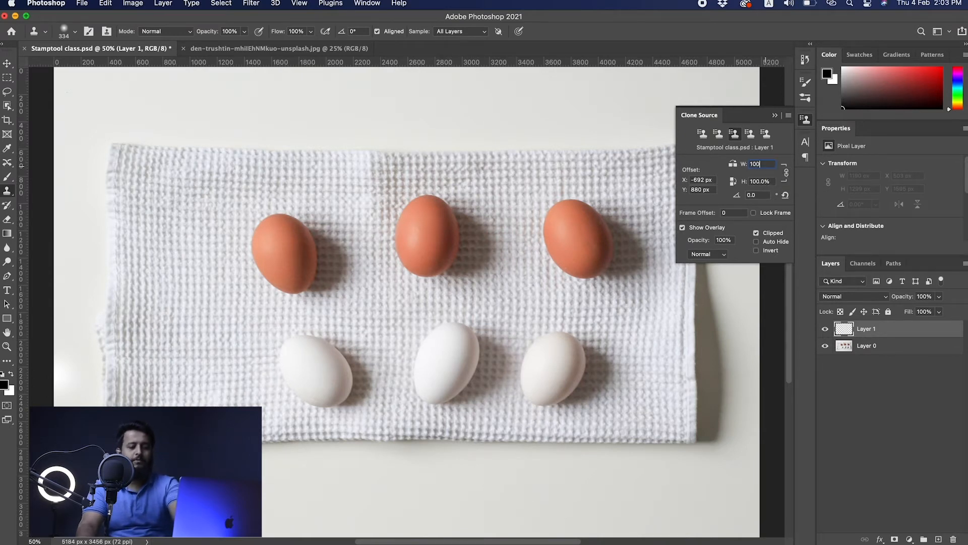
left_click(786, 173)
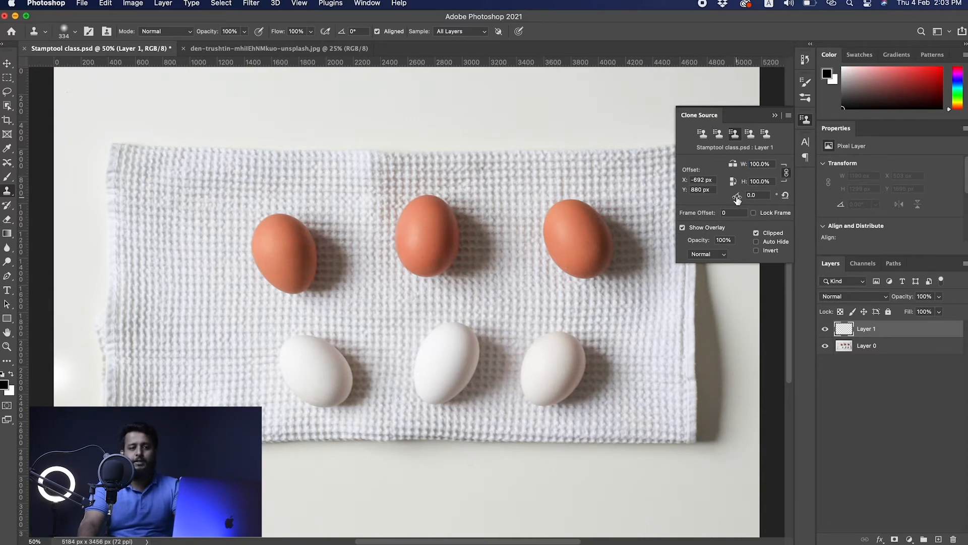
- Rotate the clone source to 13.4°, sample the rightmost brown egg, and clone it tilted beside the lower-left white egg
left_click(756, 195)
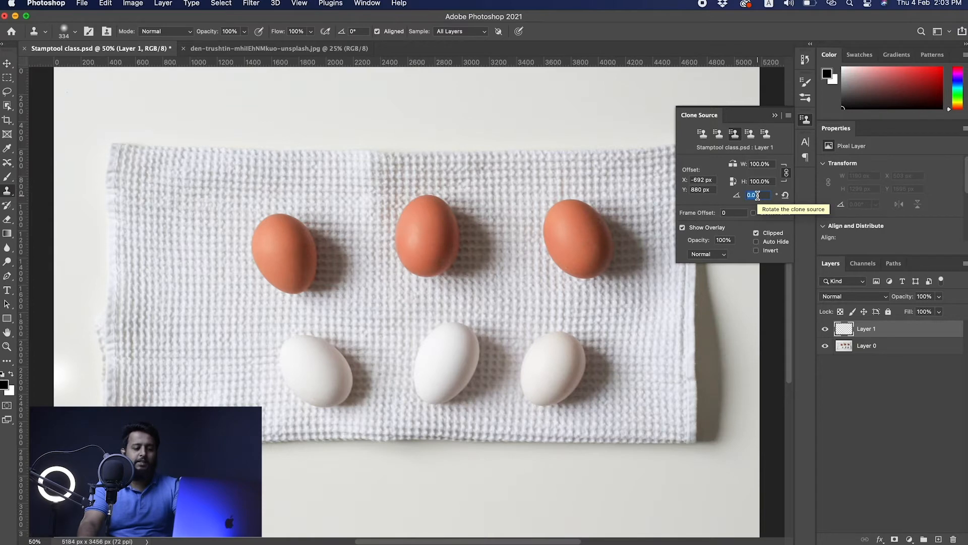
type("9")
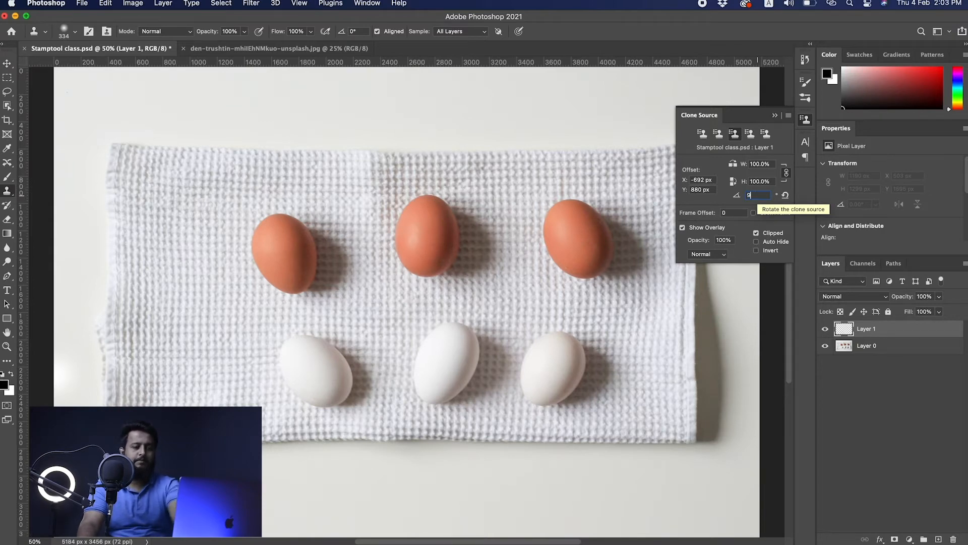
key("Return")
left_click_drag(736, 200, 760, 200)
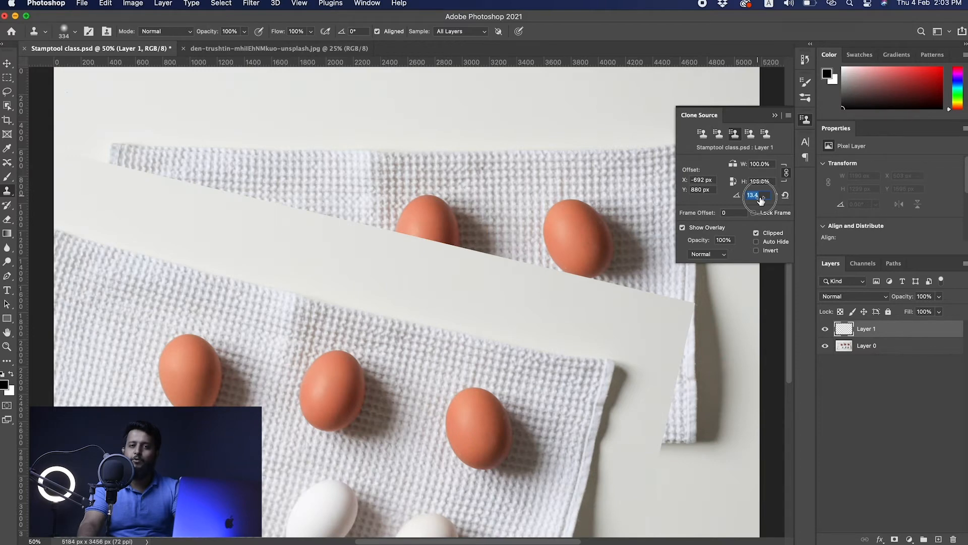
left_click_drag(761, 200, 760, 201)
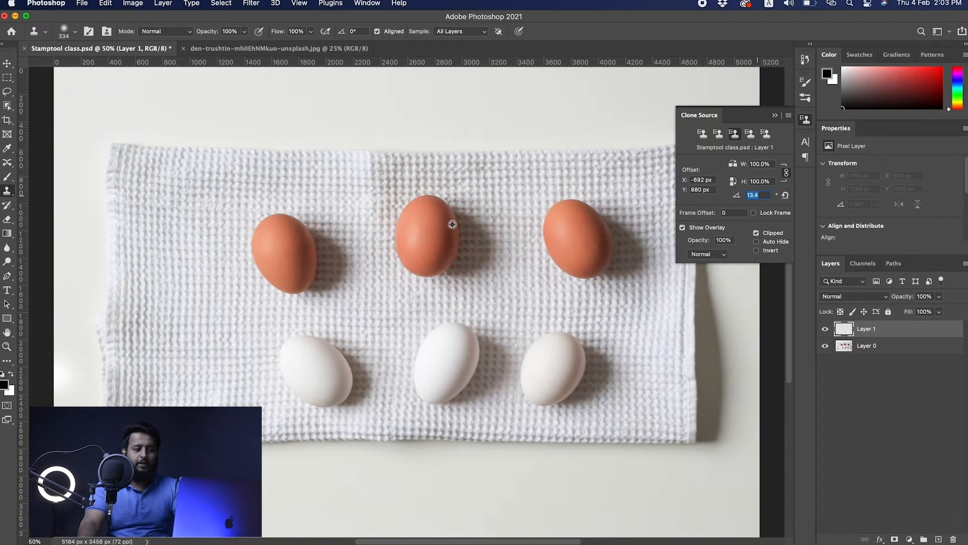
left_click(576, 229, "alt")
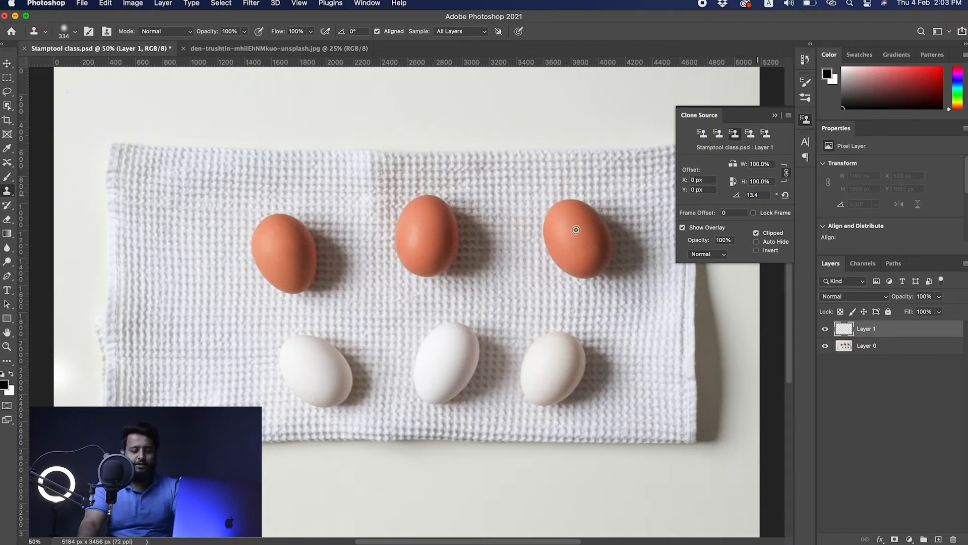
mouse_move(226, 327)
left_mouse_down()
mouse_move(227, 277)
mouse_move(247, 297)
mouse_move(243, 347)
mouse_move(199, 361)
mouse_move(201, 306)
mouse_move(231, 312)
mouse_move(198, 361)
mouse_move(210, 308)
mouse_move(249, 358)
mouse_move(202, 338)
mouse_move(235, 295)
mouse_move(253, 362)
mouse_move(183, 319)
mouse_move(236, 312)
left_mouse_up()
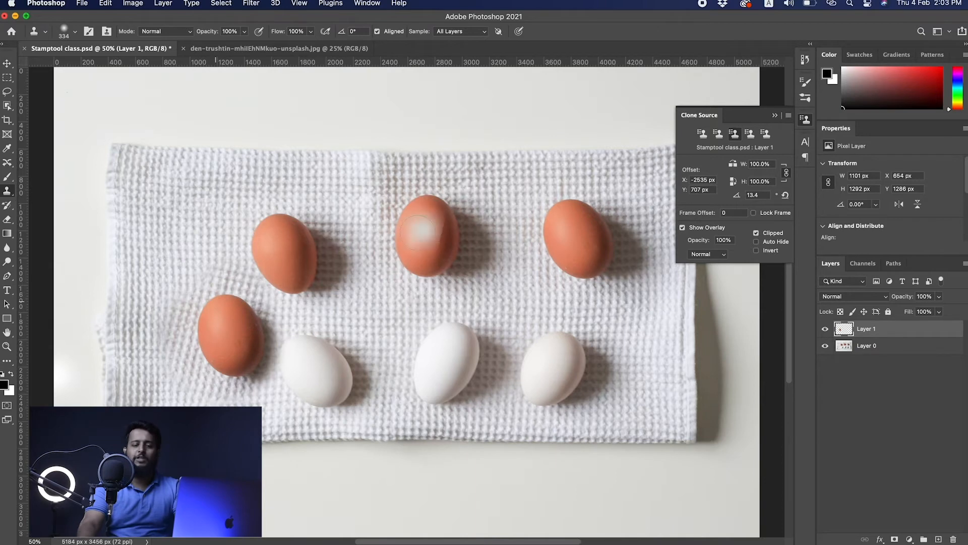
- In den-trushtin-mhilEhNMkuo-unsplash.jpg, sample a clone source, enlarge the brush to 400, and set the source rotation to 14°
left_click(291, 48)
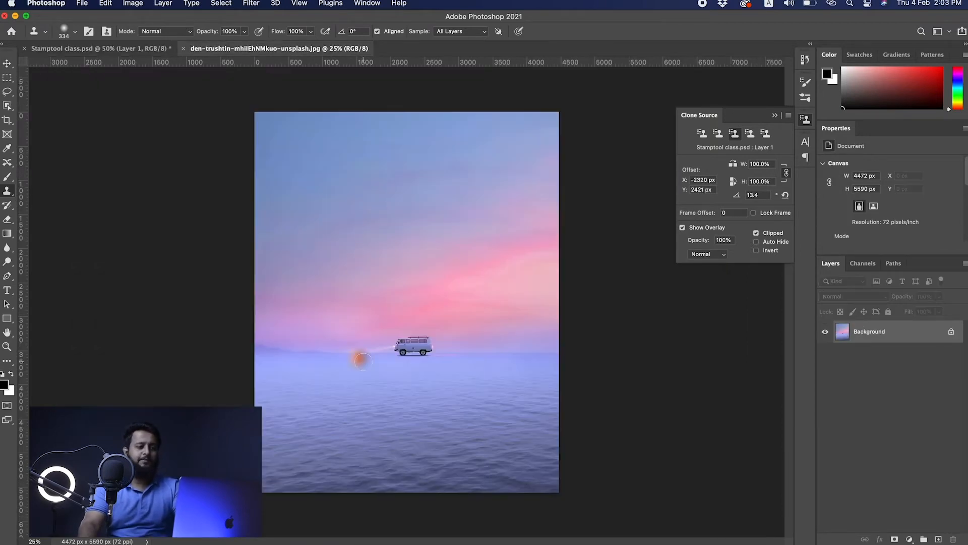
scroll(430, 322, "up", 2)
left_click(339, 367, "alt")
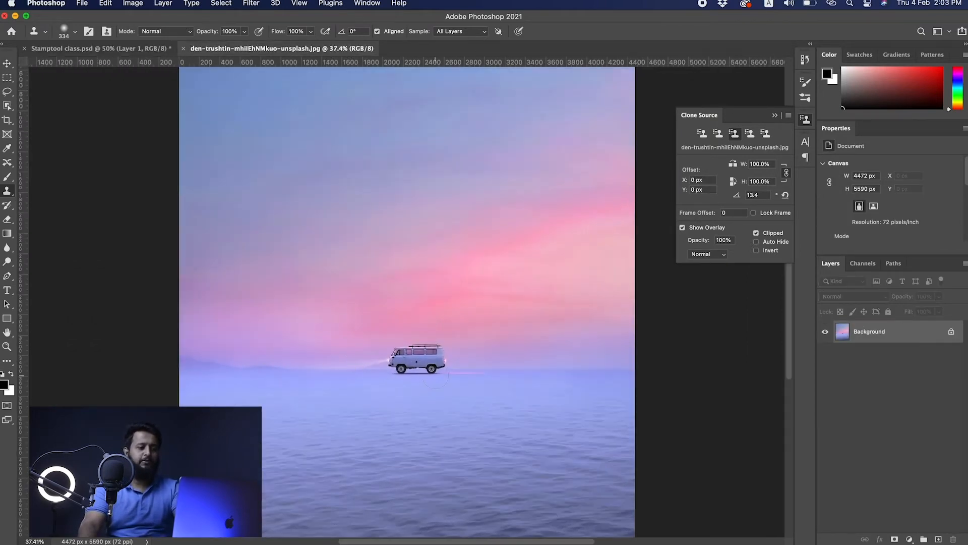
scroll(434, 372, "up", 5)
key("bracketright")
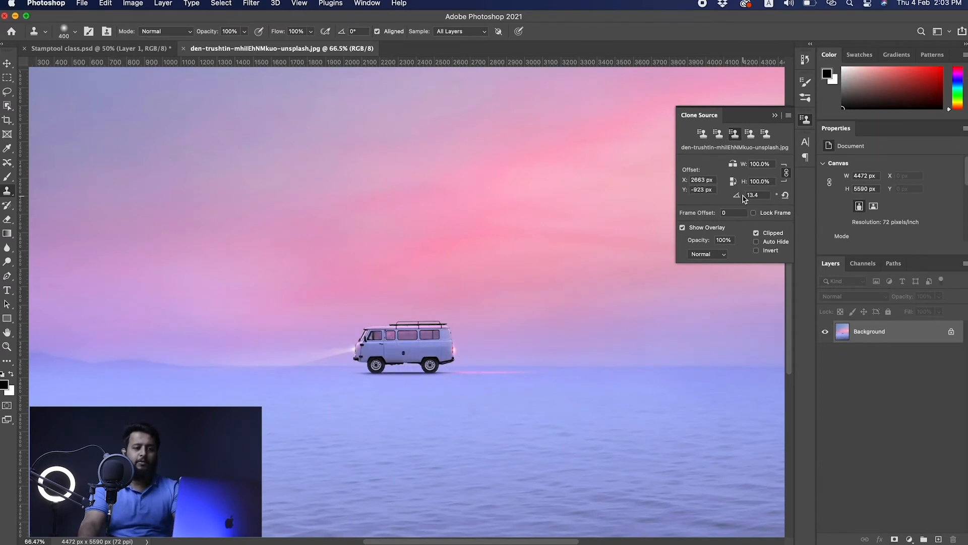
left_click_drag(739, 199, 743, 199)
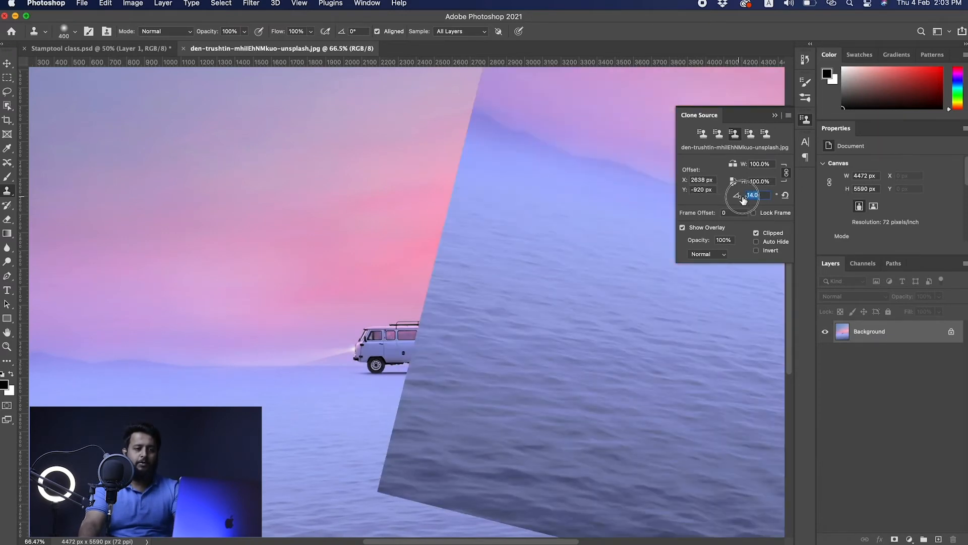
- Resample the clone source on the van and set its rotation to 11°
scroll(452, 346, "down", 3)
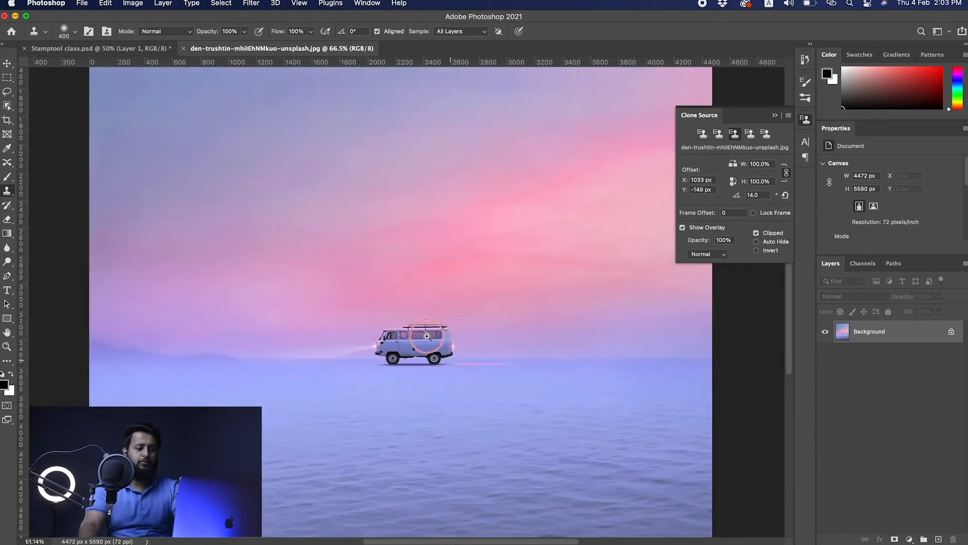
left_click_drag(454, 345, 368, 345)
scroll(368, 345, "down", 2)
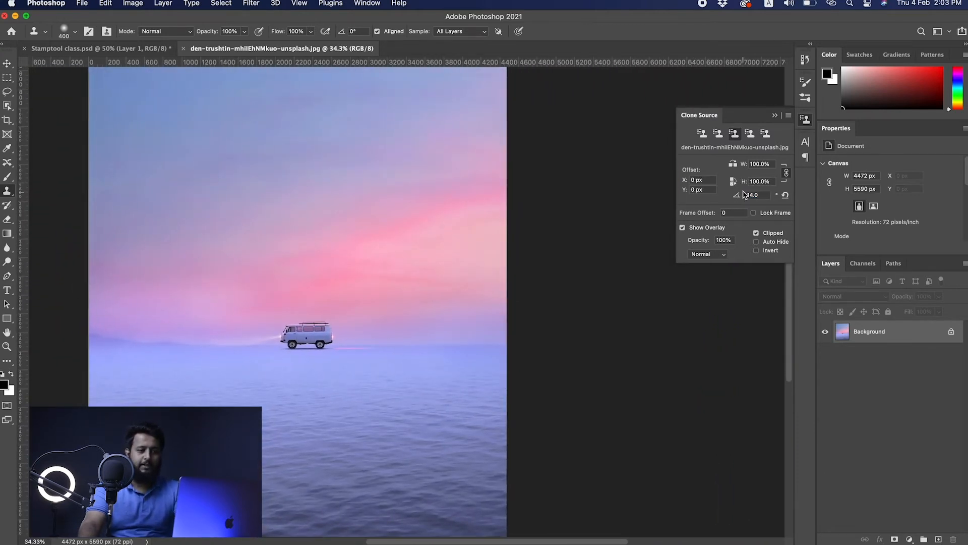
left_click_drag(740, 197, 738, 200)
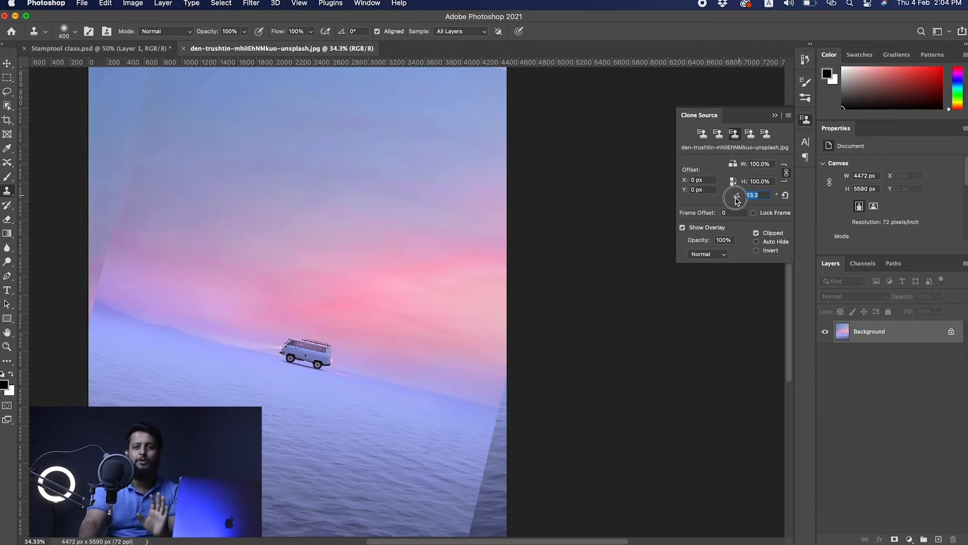
left_click_drag(736, 198, 723, 206)
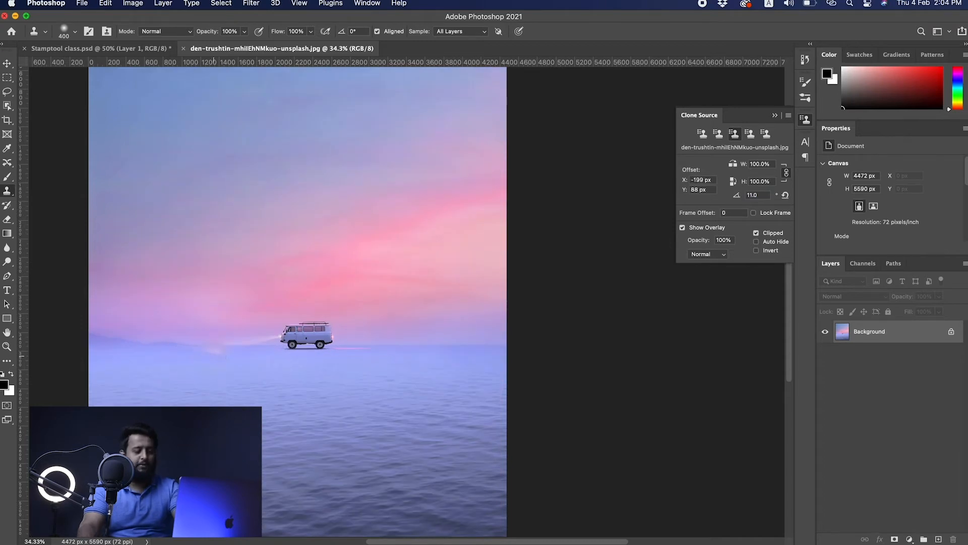
- Scale the van clone source down to 60% in width and height
scroll(158, 337, "up", 3)
left_click_drag(188, 368, 271, 375)
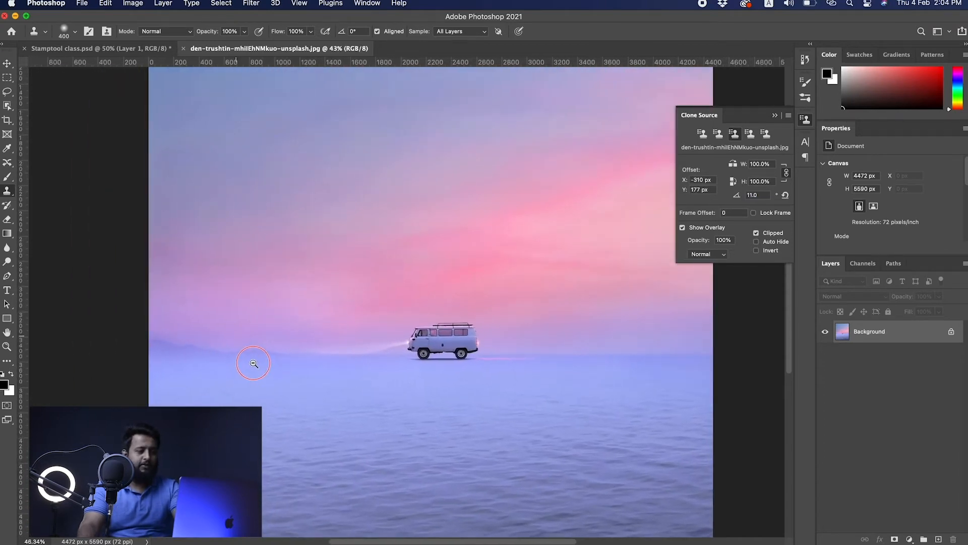
scroll(265, 362, "up", 2)
left_click(756, 164)
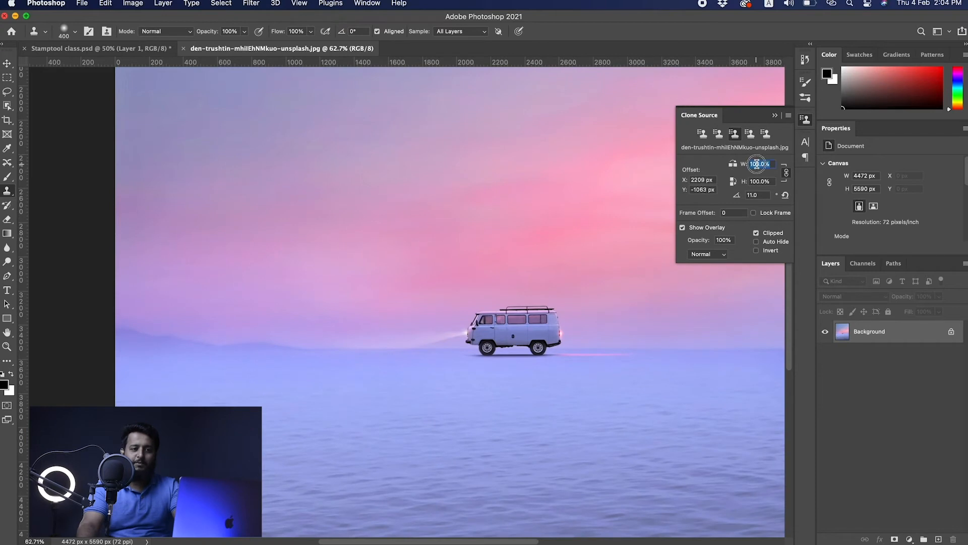
type("60")
key("Return")
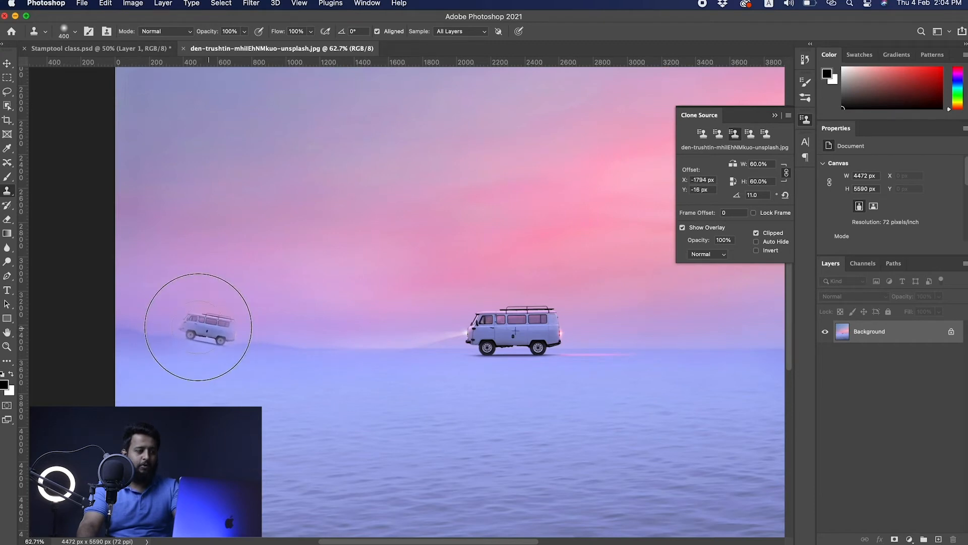
- Try stamping a 60% rotated copy of the van on the horizon at its left, and undo it
mouse_move(198, 320)
left_mouse_down()
mouse_move(239, 323)
mouse_move(176, 317)
left_mouse_up()
mouse_move(504, 377)
left_mouse_down()
mouse_move(467, 369)
mouse_move(481, 306)
left_mouse_up()
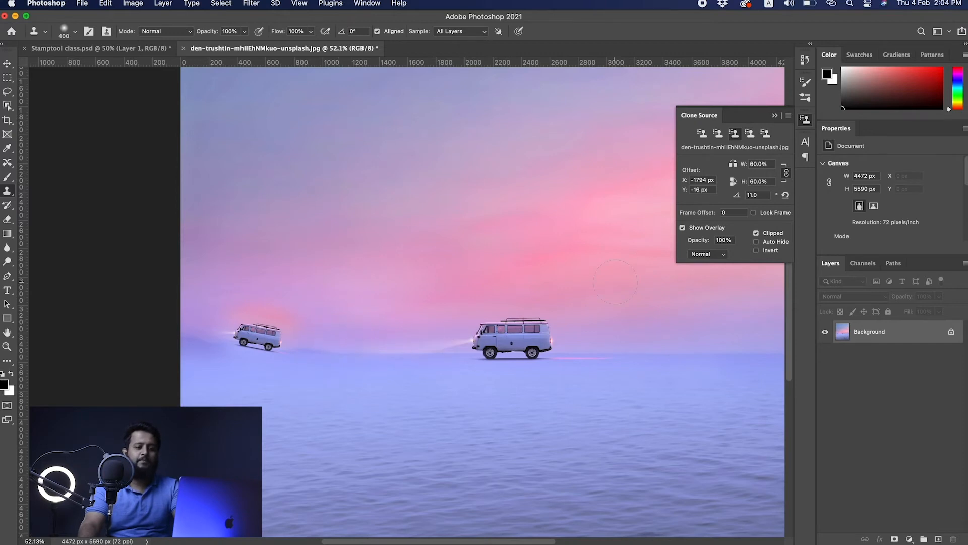
key("super+z")
mouse_move(505, 356)
left_mouse_down()
mouse_move(403, 323)
mouse_move(468, 320)
left_mouse_up()
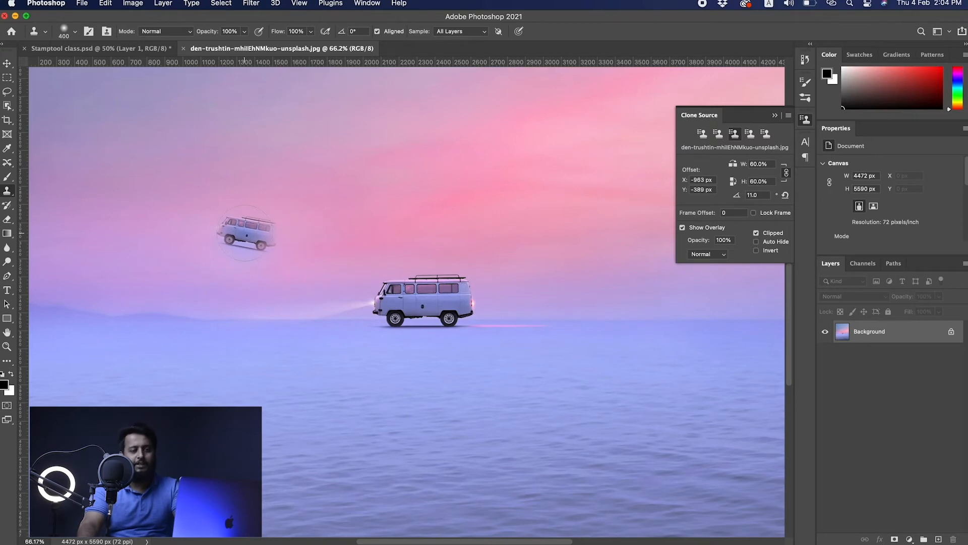
- Turn the clone source's Show Overlay off and on again, and disable Clipped to preview the whole source image
left_click(682, 227)
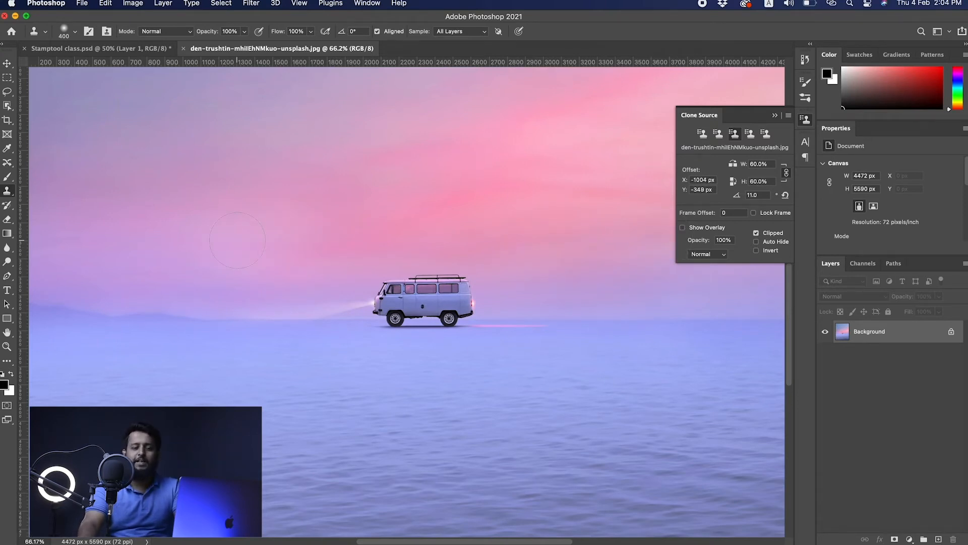
left_click(683, 227)
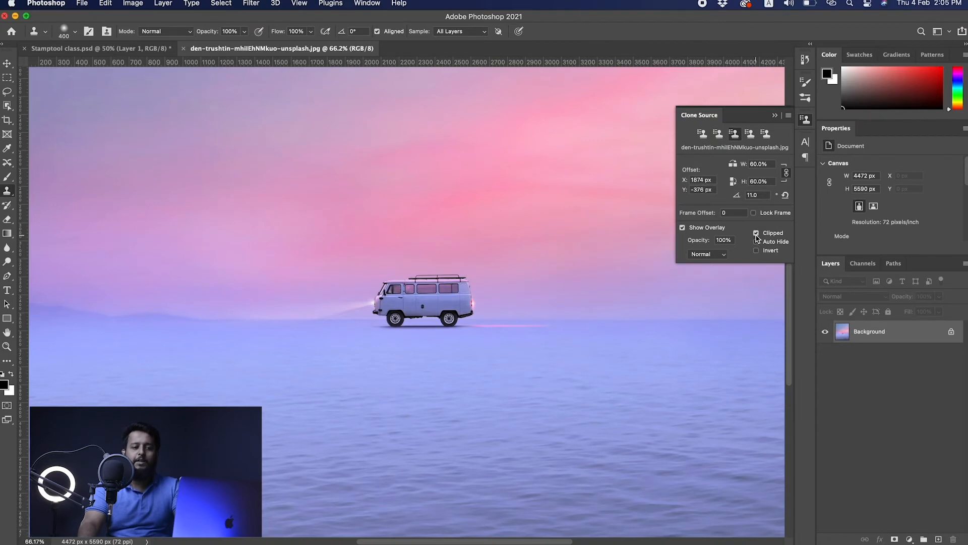
left_click(756, 233)
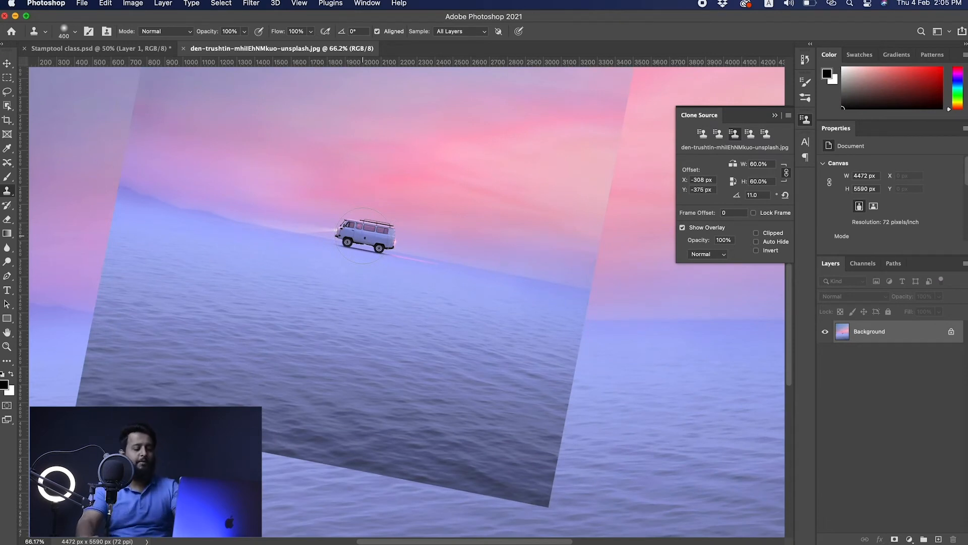
key("alt")
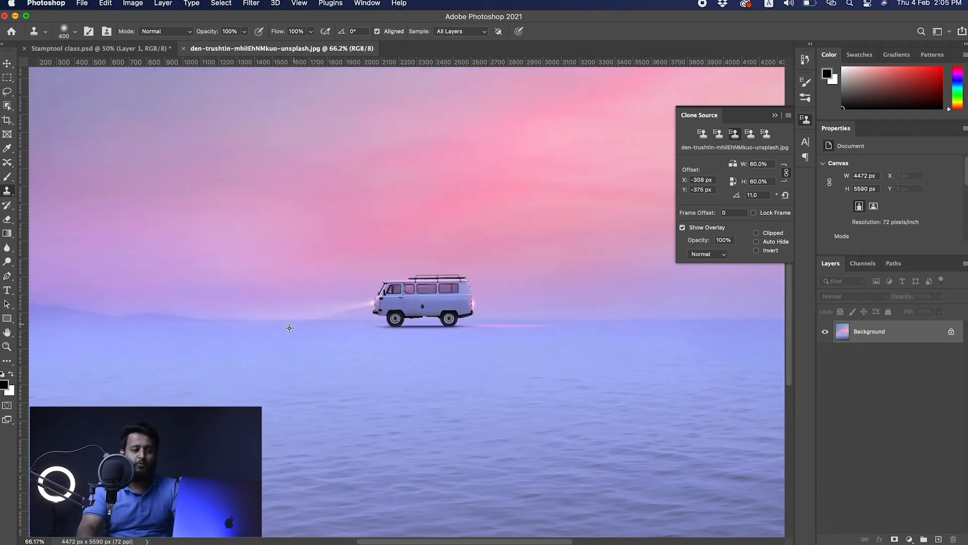
left_click(236, 368, "alt")
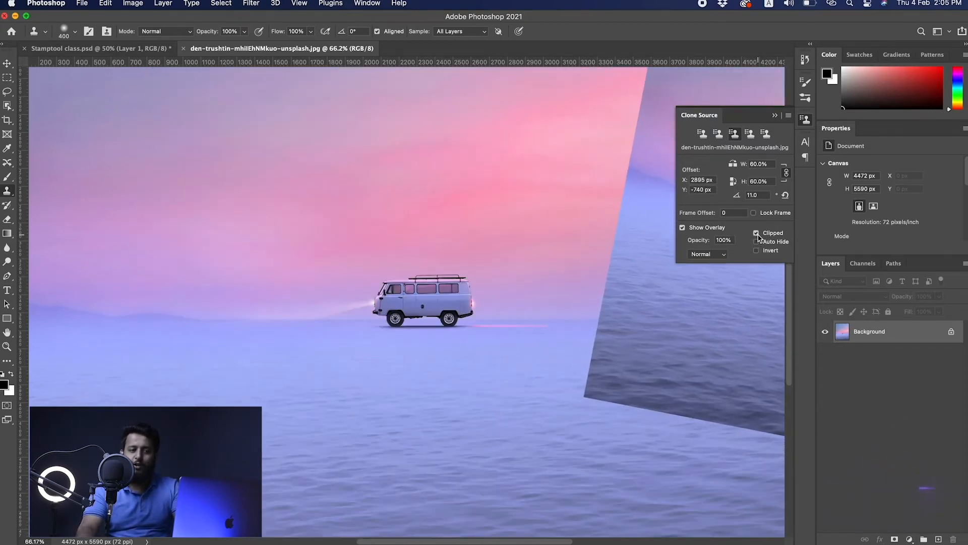
- Re-enable the Clipped overlay, try stamping the rotated van left of the original, and undo the stroke
left_click(755, 232)
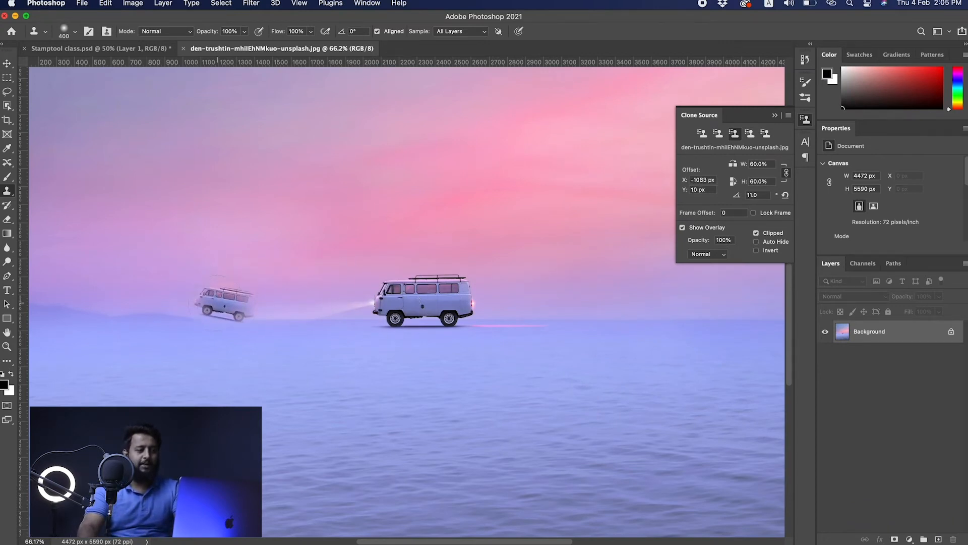
mouse_move(210, 306)
left_mouse_down()
mouse_move(233, 298)
mouse_move(162, 292)
mouse_move(154, 306)
left_mouse_up()
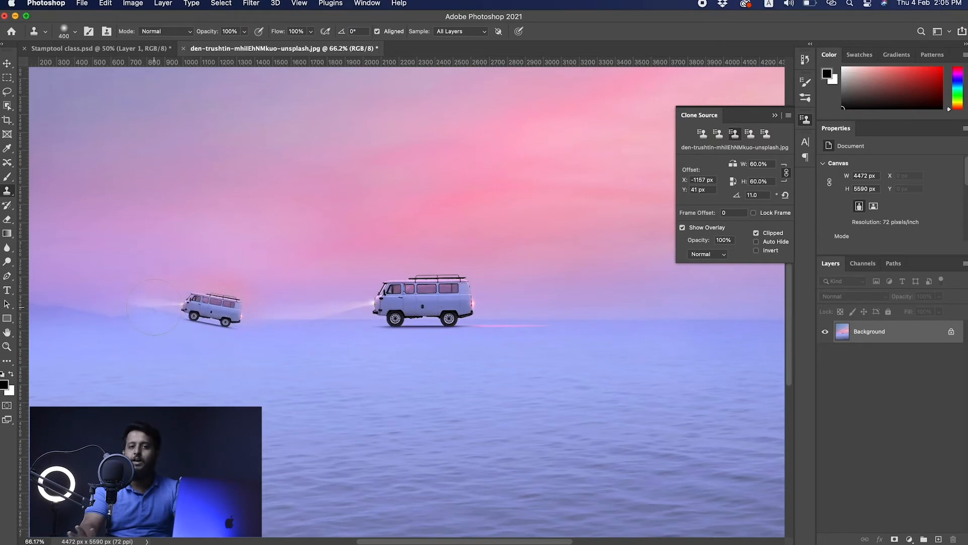
key("super+z")
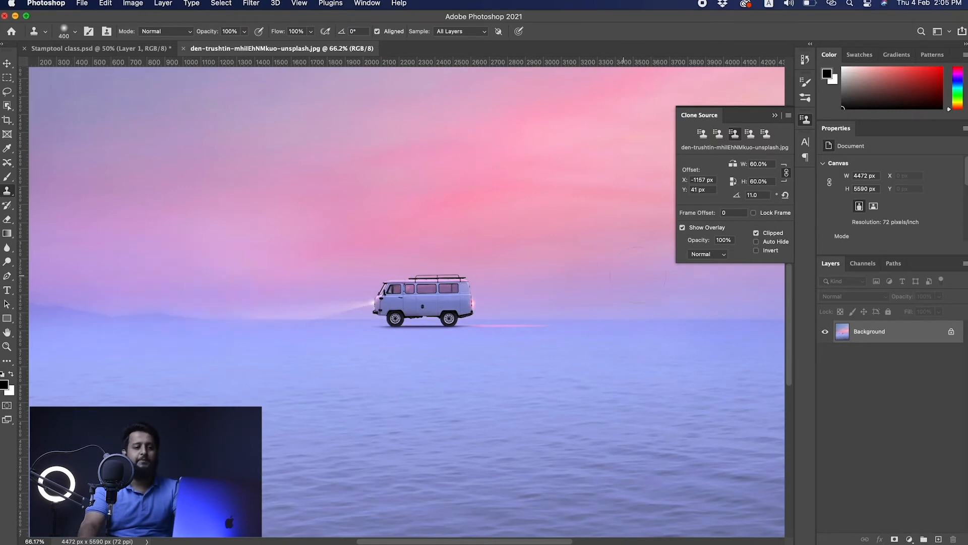
- Enable Invert for the clone overlay, sample the van, stamp test copies of it left of the original, and undo them
left_click(757, 251)
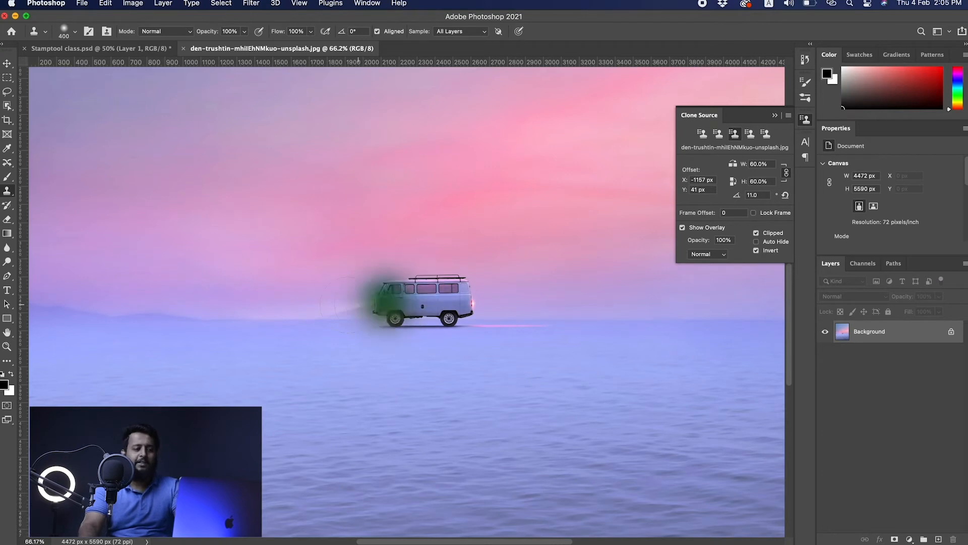
left_click(416, 300, "alt")
mouse_move(210, 292)
left_mouse_down()
mouse_move(227, 303)
mouse_move(173, 292)
mouse_move(276, 302)
mouse_move(285, 315)
left_mouse_up()
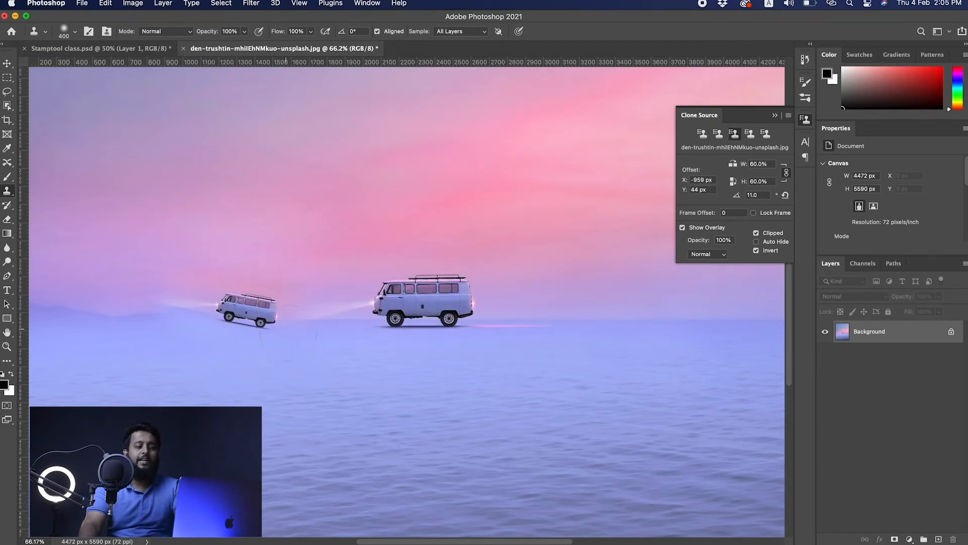
key("super+z")
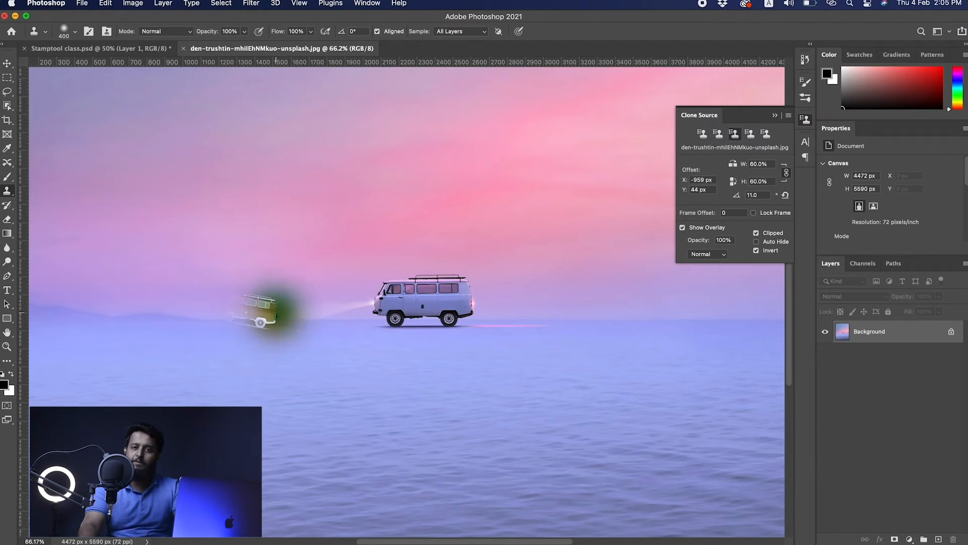
left_click(272, 312)
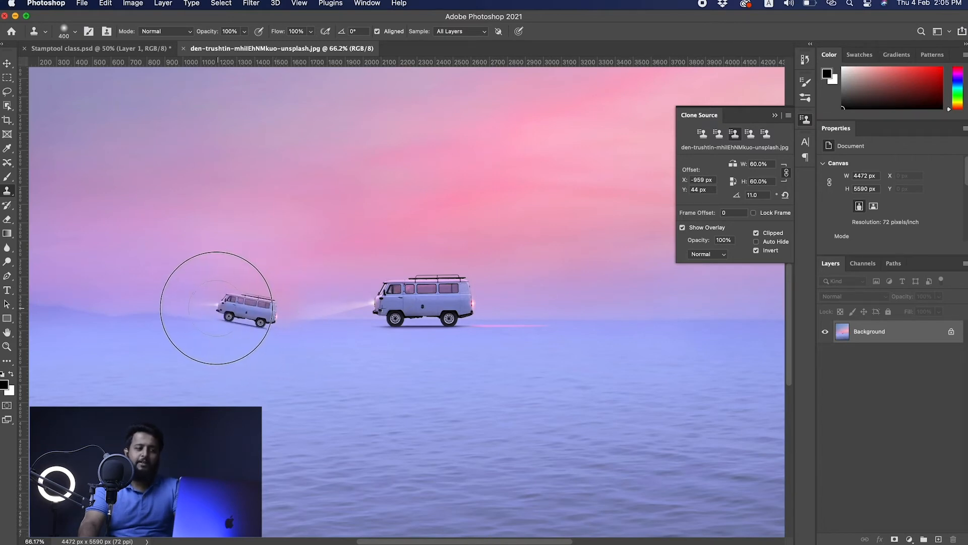
left_click(215, 306)
key("super+z")
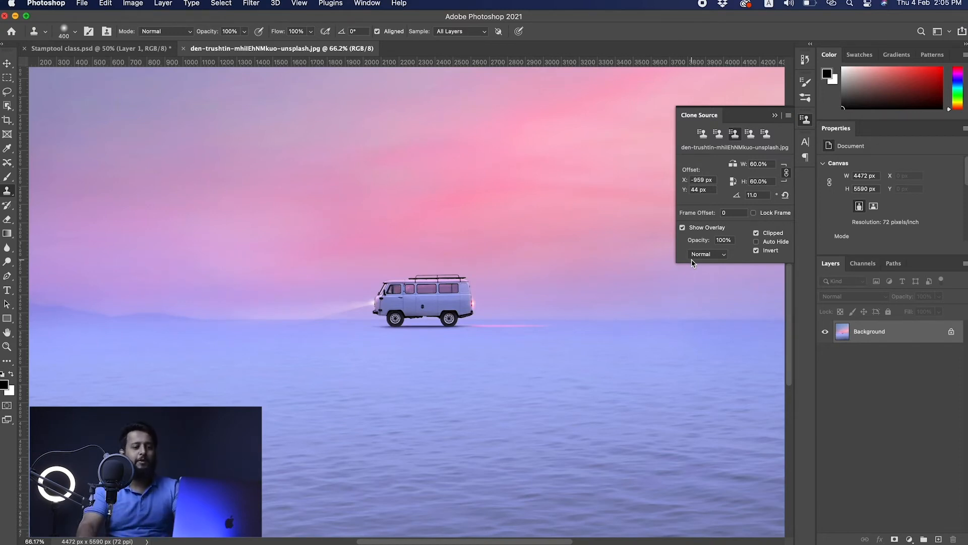
- Try the Darken and Lighten blend modes for the clone overlay and turn off its Invert option
left_click(704, 254)
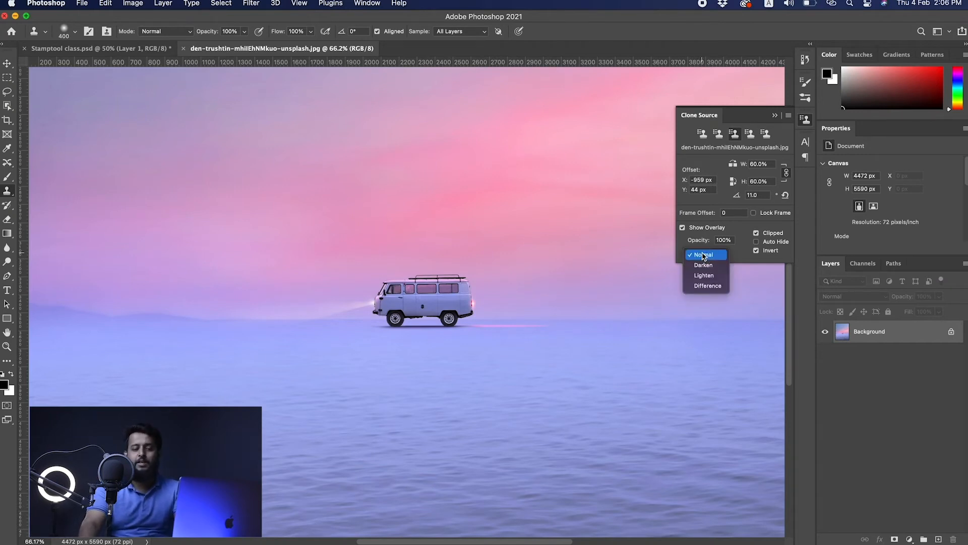
left_click(703, 265)
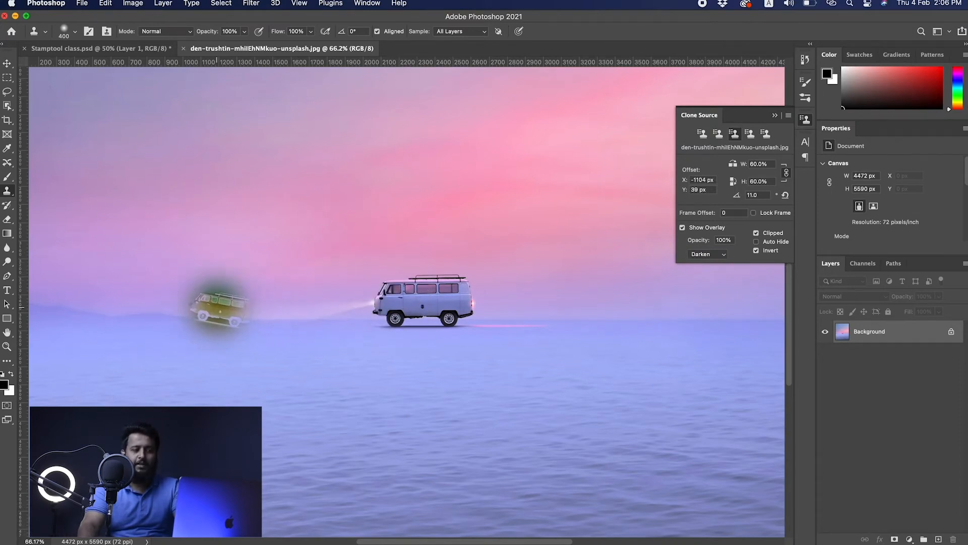
left_click(707, 255)
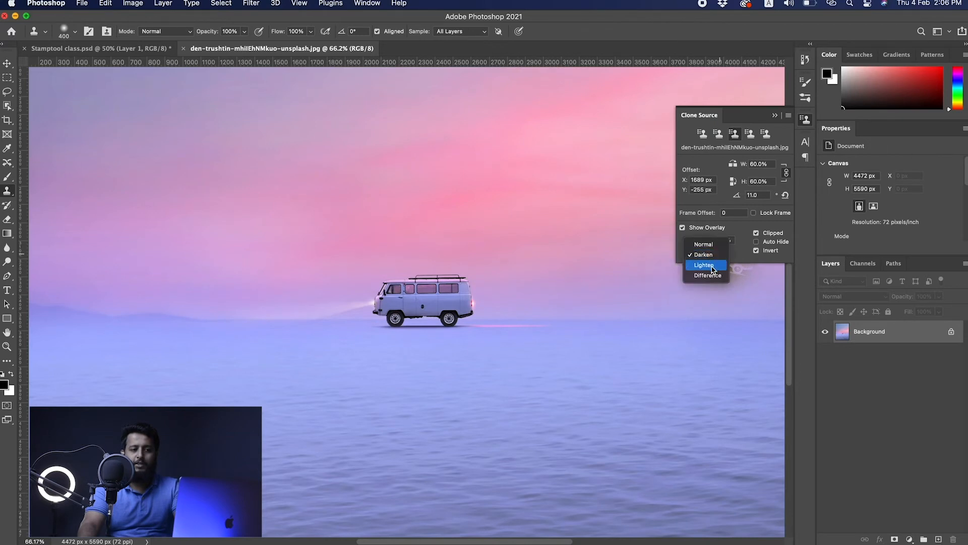
left_click(713, 266)
left_click(767, 250)
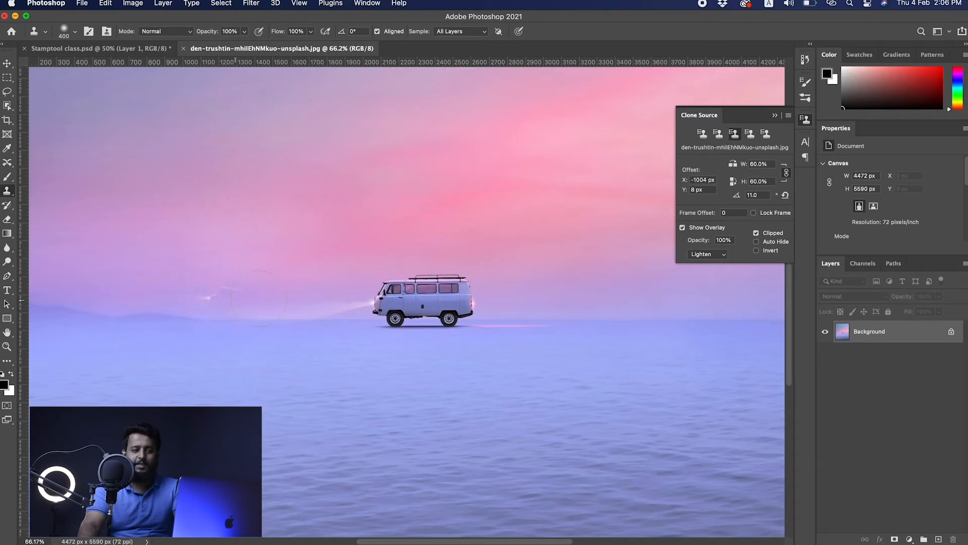
- Set the clone overlay's blend mode to Difference and preview it over the horizon left of the van
left_click(713, 256)
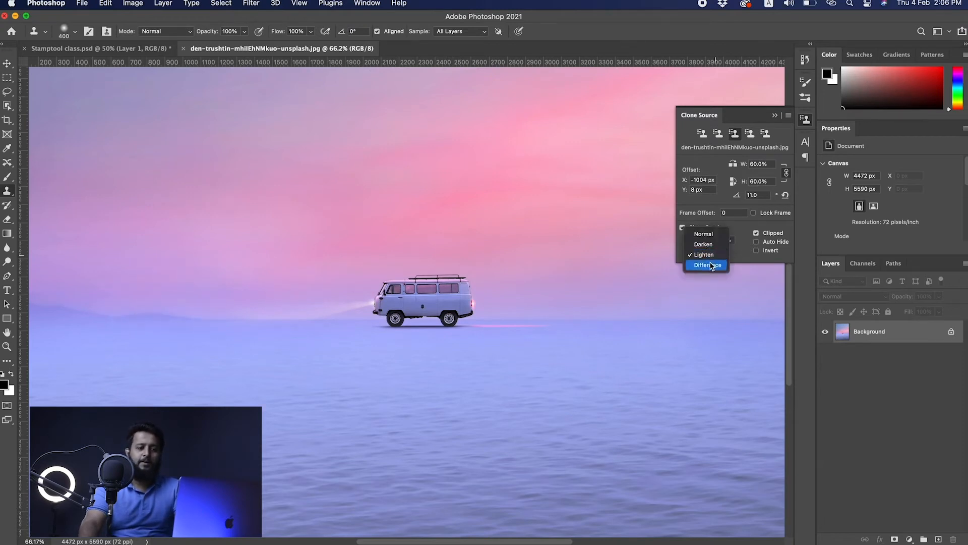
left_click(711, 265)
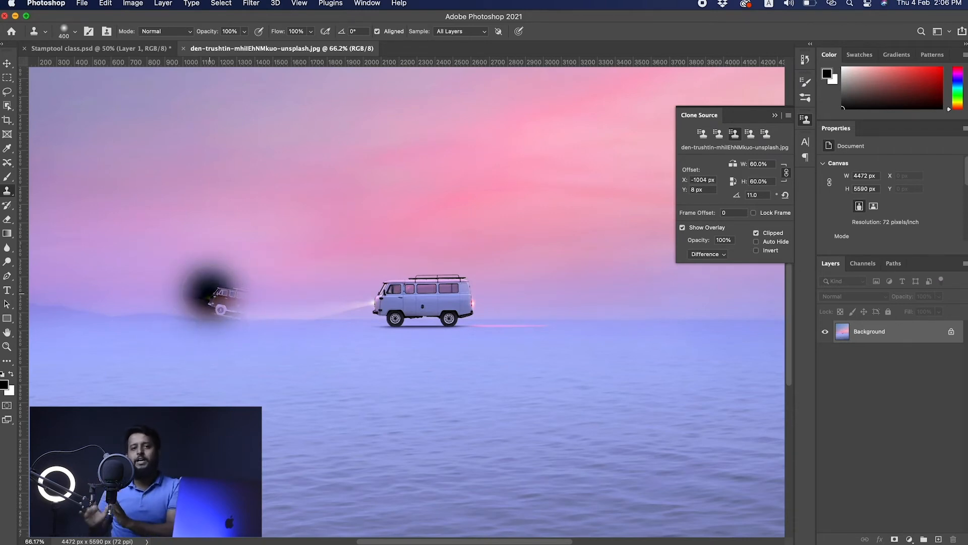
mouse_move(210, 293)
left_mouse_down()
mouse_move(257, 300)
mouse_move(271, 292)
left_mouse_up()
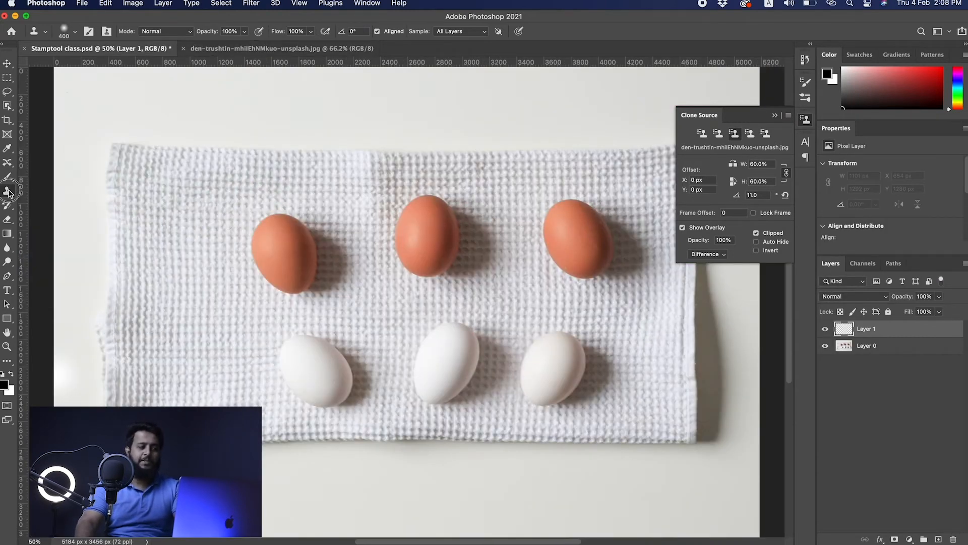
- Switch to the Pattern Stamp tool and close the Clone Source settings
left_click(9, 192)
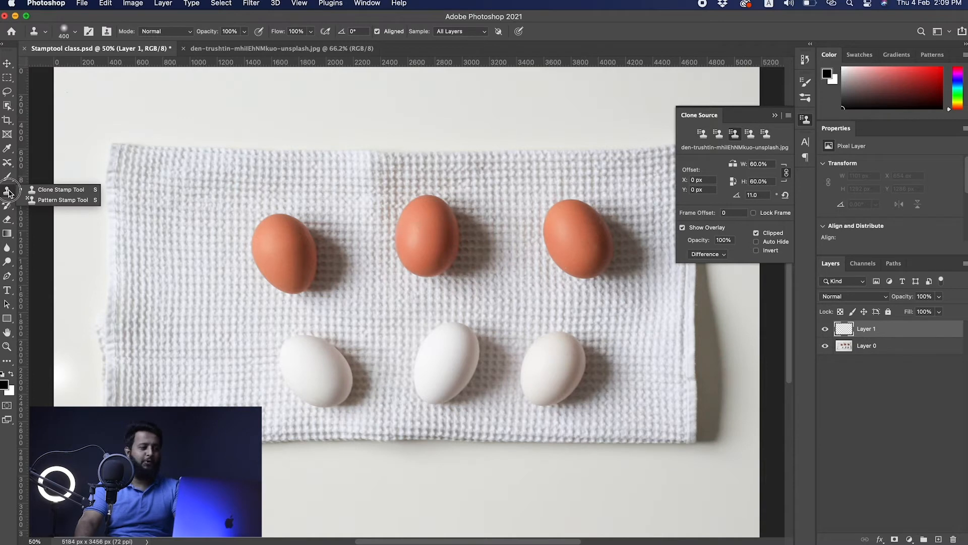
left_click(55, 199)
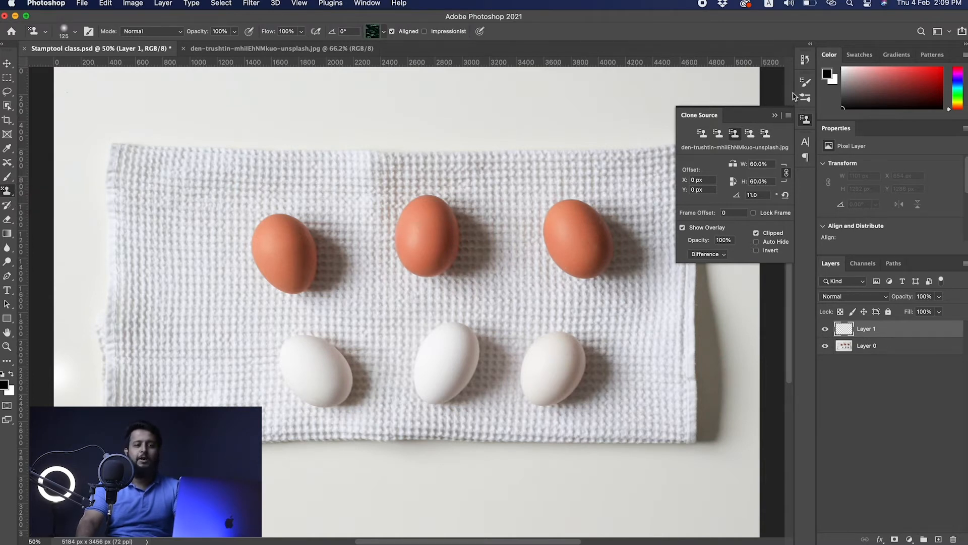
left_click(805, 121)
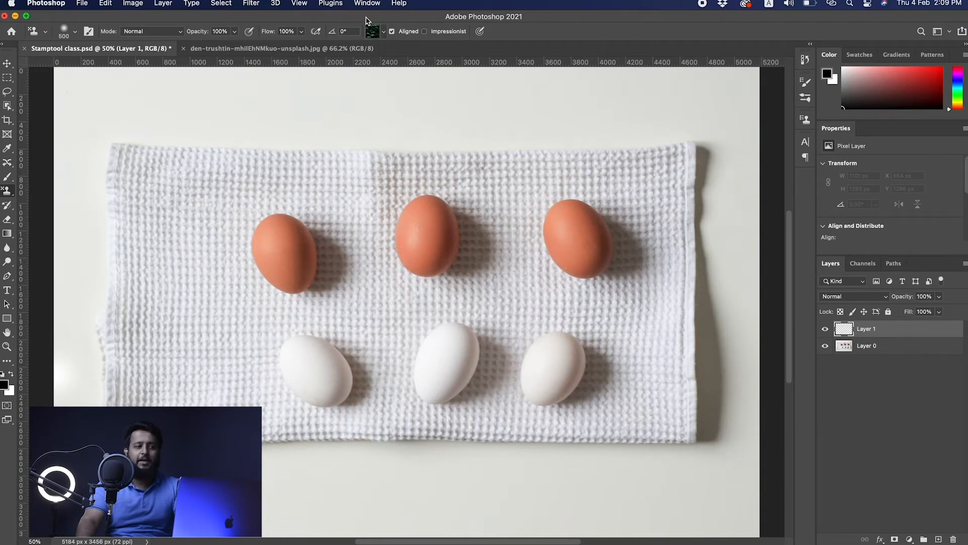
- Paint the yellow pattern from the Trees group over the towel and eggs on Layer 0, and undo the last stroke
left_click(384, 34)
left_click(318, 53)
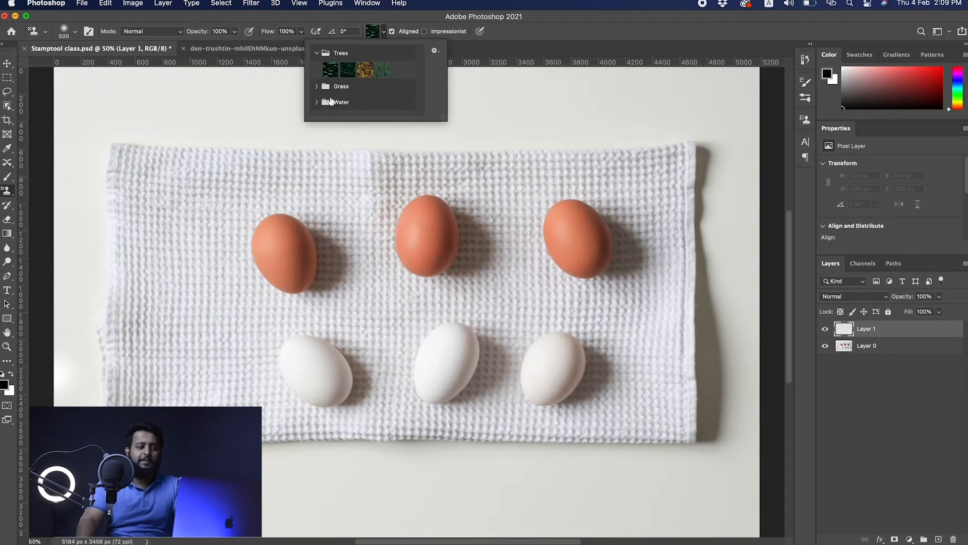
left_click(367, 73)
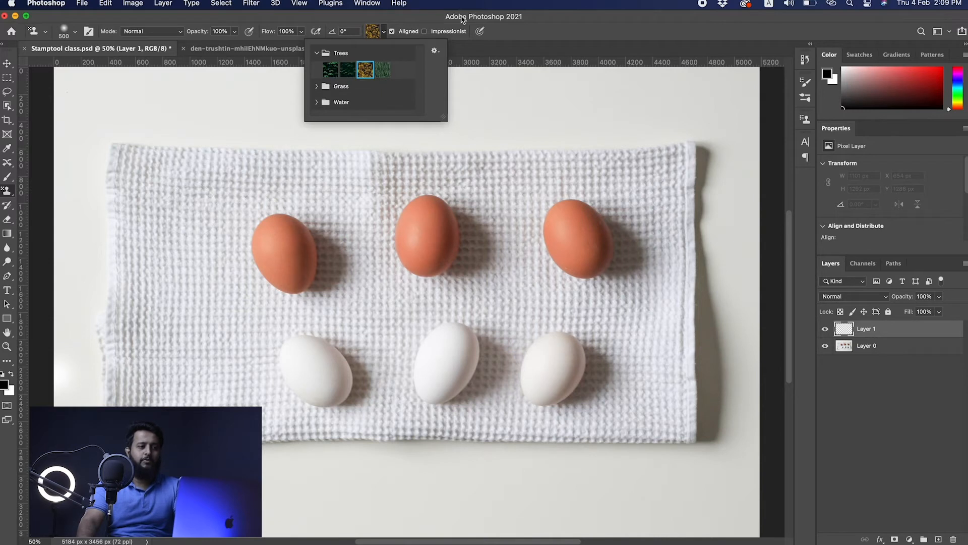
left_click(590, 32)
left_click(852, 347)
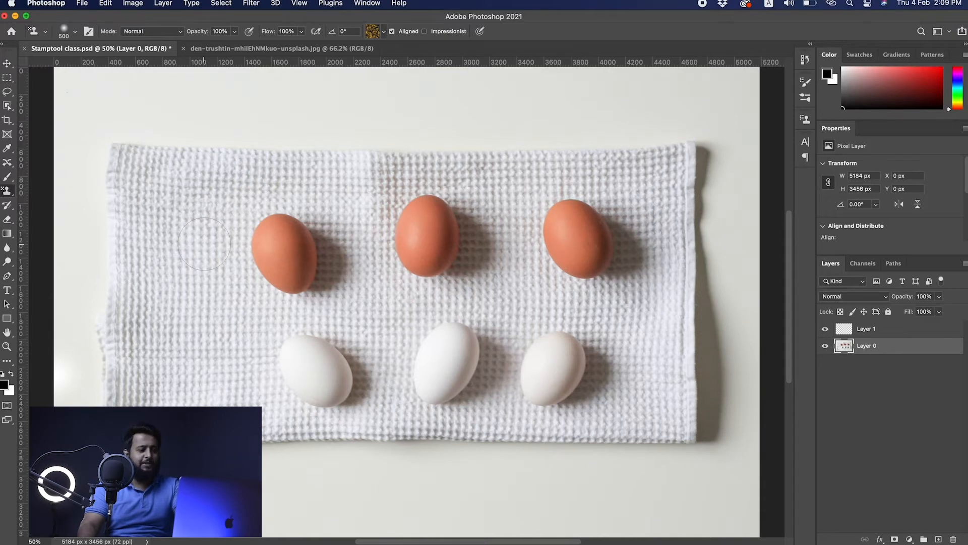
mouse_move(204, 243)
left_mouse_down()
mouse_move(248, 216)
mouse_move(324, 217)
mouse_move(332, 228)
mouse_move(264, 250)
mouse_move(216, 253)
mouse_move(216, 267)
mouse_move(287, 286)
mouse_move(366, 257)
mouse_move(340, 226)
mouse_move(250, 226)
mouse_move(213, 260)
mouse_move(270, 319)
mouse_move(250, 309)
mouse_move(361, 328)
mouse_move(369, 242)
mouse_move(275, 264)
mouse_move(241, 217)
mouse_move(382, 203)
mouse_move(514, 242)
mouse_move(503, 312)
mouse_move(367, 301)
mouse_move(444, 255)
mouse_move(497, 272)
mouse_move(364, 309)
mouse_move(309, 347)
mouse_move(323, 363)
left_mouse_up()
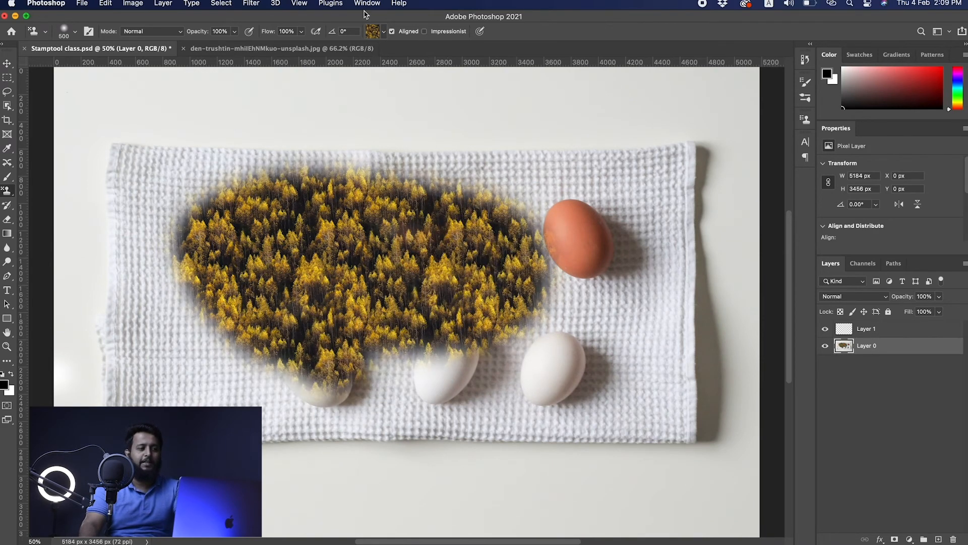
key("super+z")
- Paint the first Trees pattern, the green leaves, over the middle of the towel and the brown eggs
left_click(384, 32)
left_click(325, 71)
mouse_move(389, 211)
left_mouse_down()
mouse_move(454, 195)
mouse_move(519, 227)
mouse_move(291, 251)
mouse_move(519, 298)
mouse_move(389, 342)
mouse_move(410, 281)
mouse_move(490, 297)
left_mouse_up()
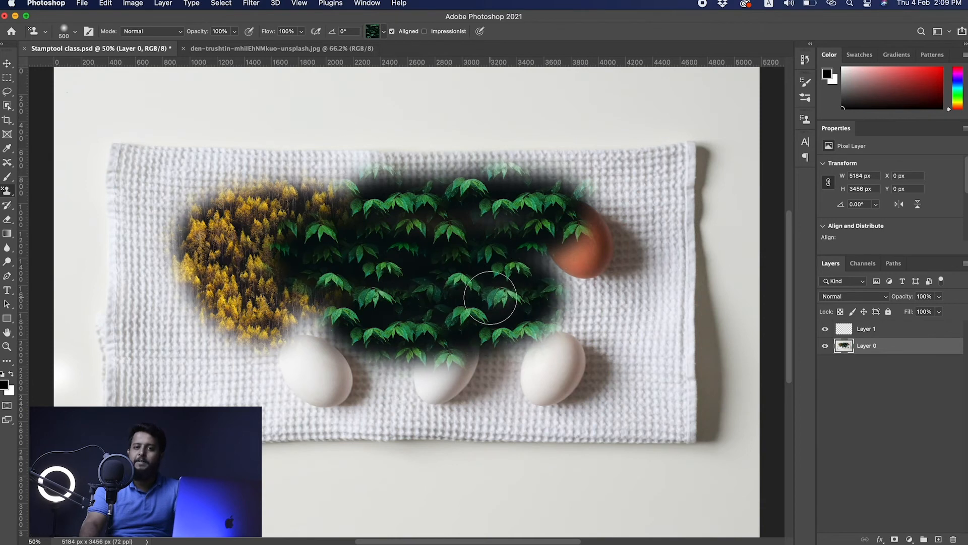
- Expand the Grass patterns, enlarge the pattern picker, choose the solid green grass and paint it over the right part of the leaves
left_click(384, 32)
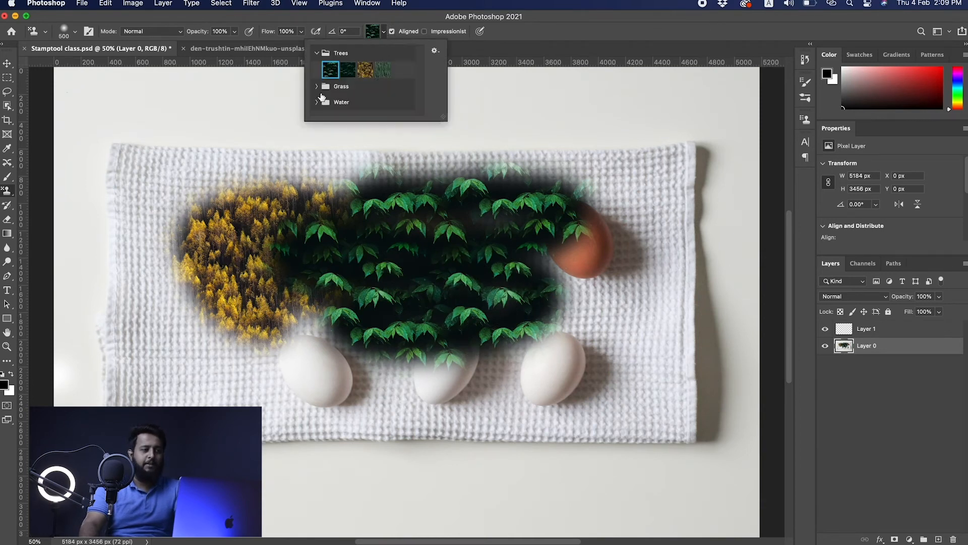
left_click(317, 87)
left_click(330, 104)
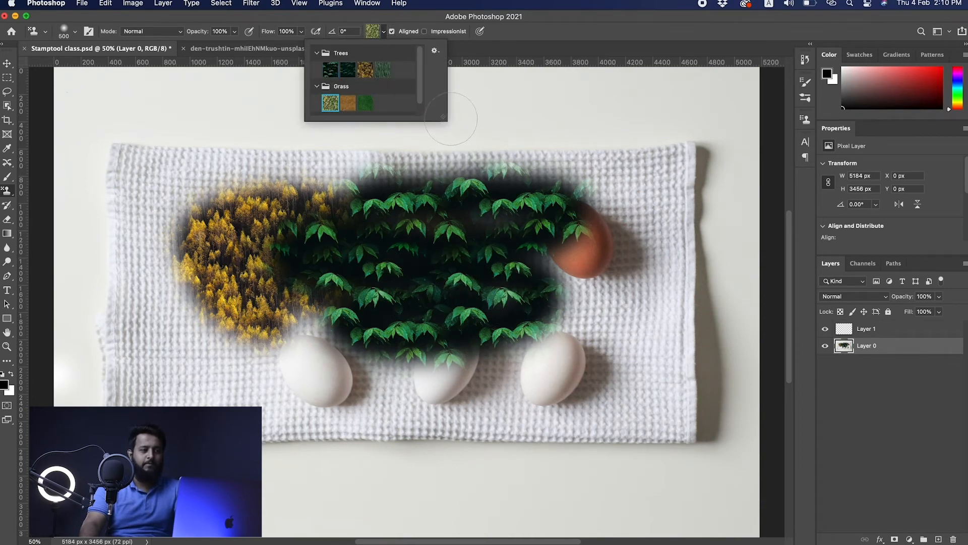
left_click_drag(444, 117, 448, 142)
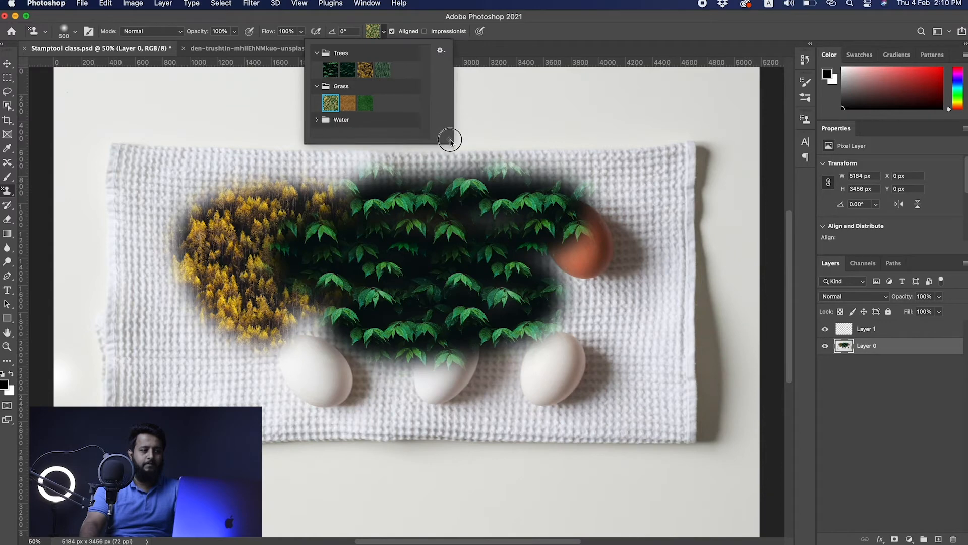
left_click(366, 103)
mouse_move(515, 238)
left_mouse_down()
mouse_move(464, 282)
mouse_move(485, 260)
mouse_move(385, 285)
mouse_move(519, 335)
mouse_move(566, 243)
mouse_move(447, 251)
mouse_move(627, 302)
mouse_move(443, 415)
mouse_move(371, 361)
mouse_move(556, 353)
mouse_move(536, 341)
left_mouse_up()
- Undo all the pattern strokes painted on Layer 0
key("super+z")
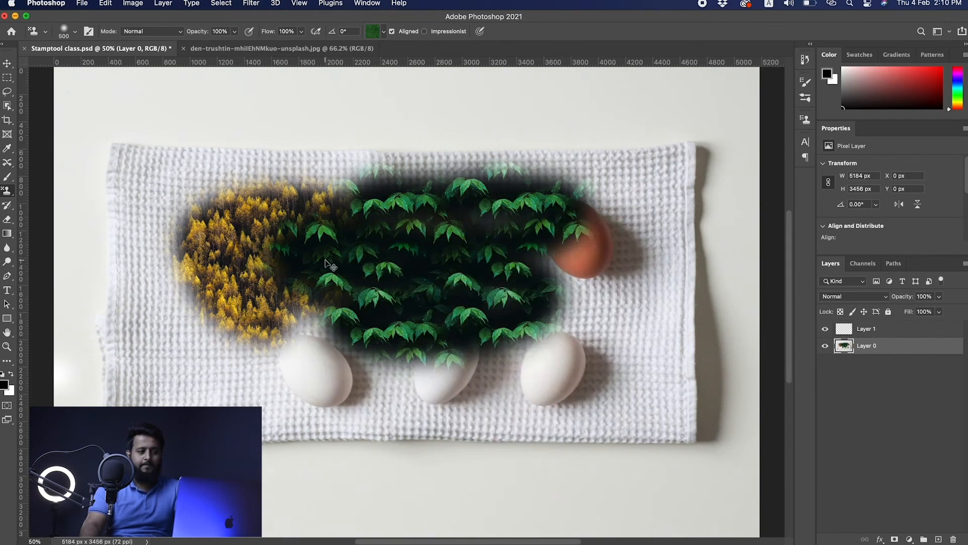
key("super+z")
key("super+z")
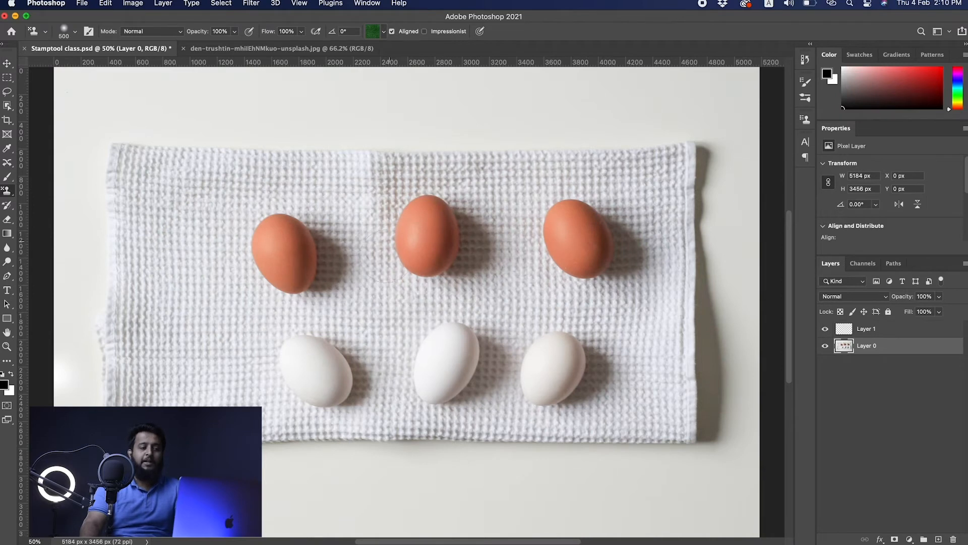
- Switch to the Clone Stamp tool, set its blend mode to Multiply and clone over the leftmost brown egg on Layer 0
right_click(6, 192)
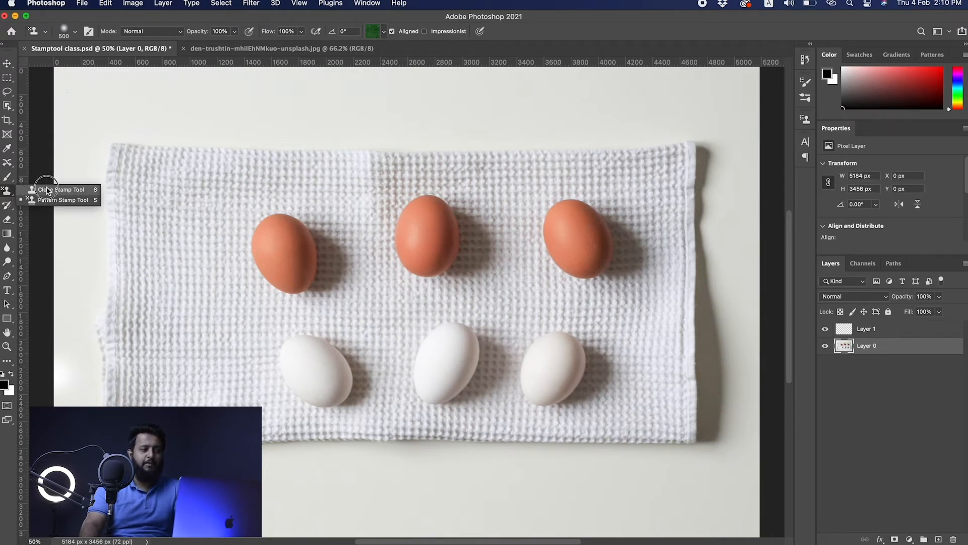
left_click(51, 189)
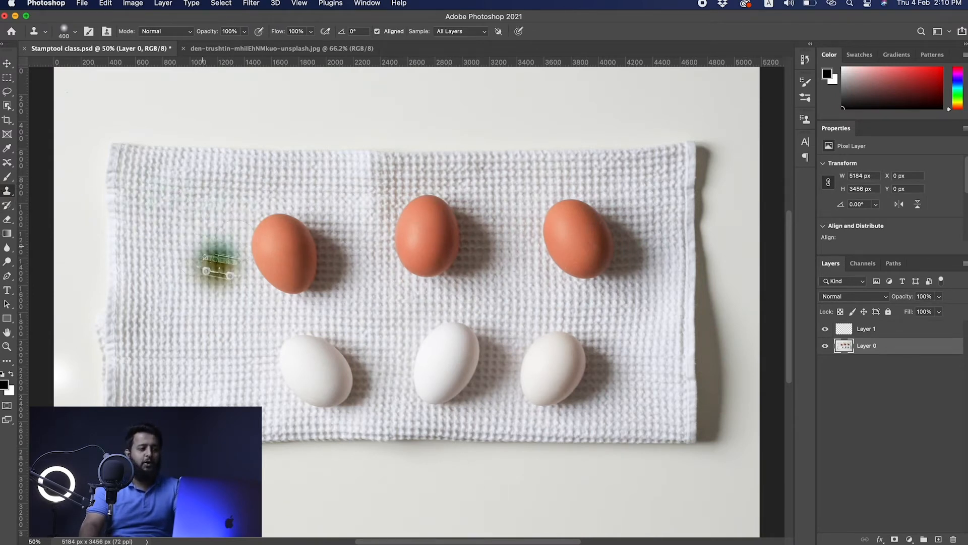
key("super+z")
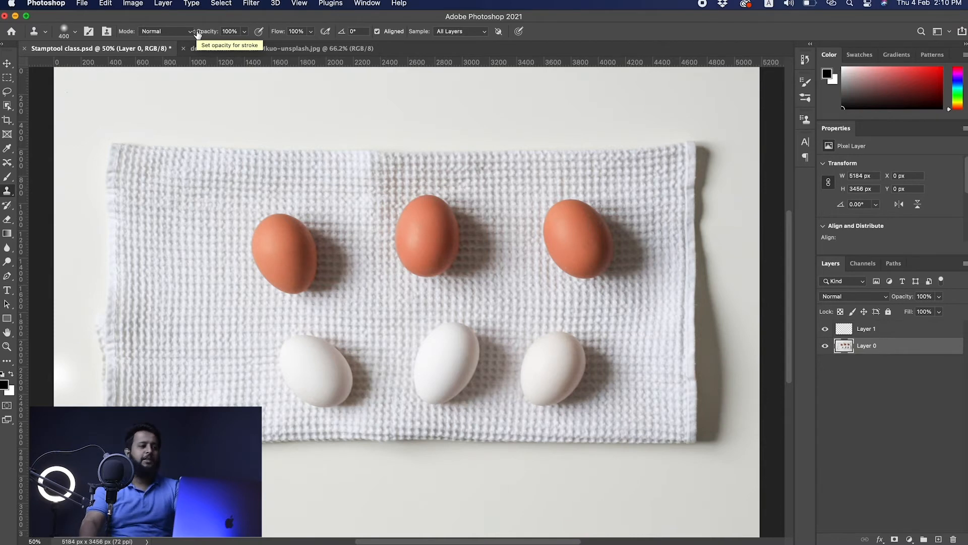
left_click(164, 34)
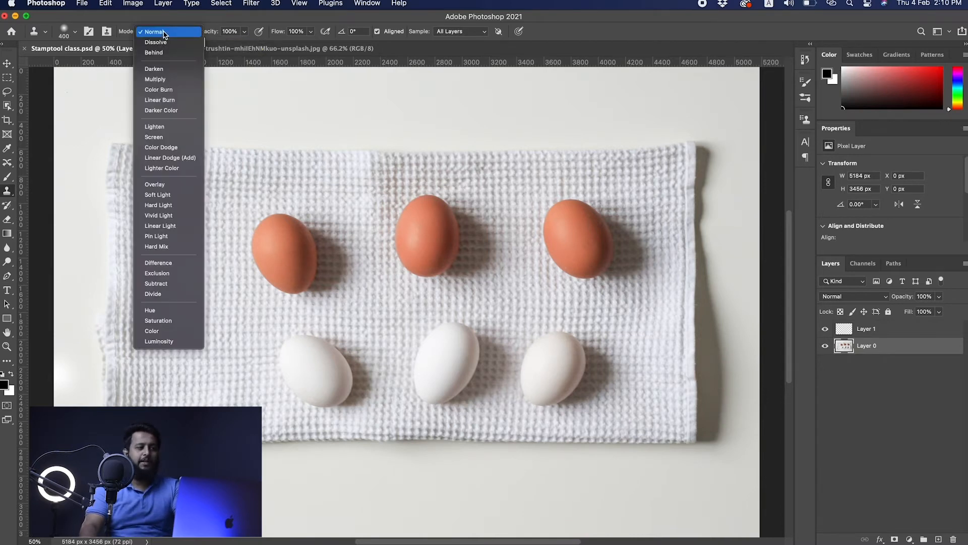
left_click(174, 79)
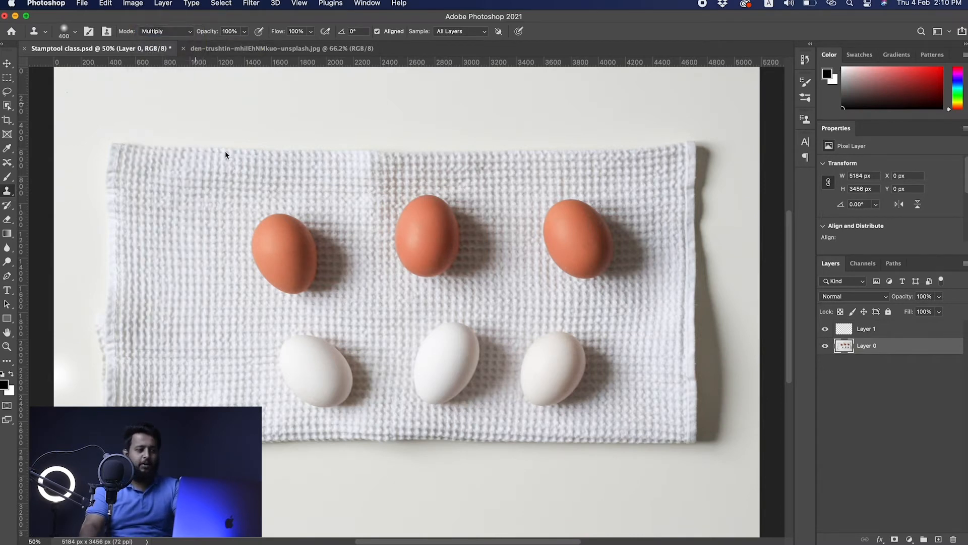
left_click_drag(195, 247, 204, 236)
mouse_move(266, 234)
left_mouse_down()
mouse_move(300, 231)
mouse_move(301, 269)
mouse_move(289, 270)
mouse_move(273, 233)
mouse_move(266, 265)
mouse_move(302, 292)
mouse_move(320, 243)
mouse_move(293, 222)
mouse_move(274, 232)
left_mouse_up()
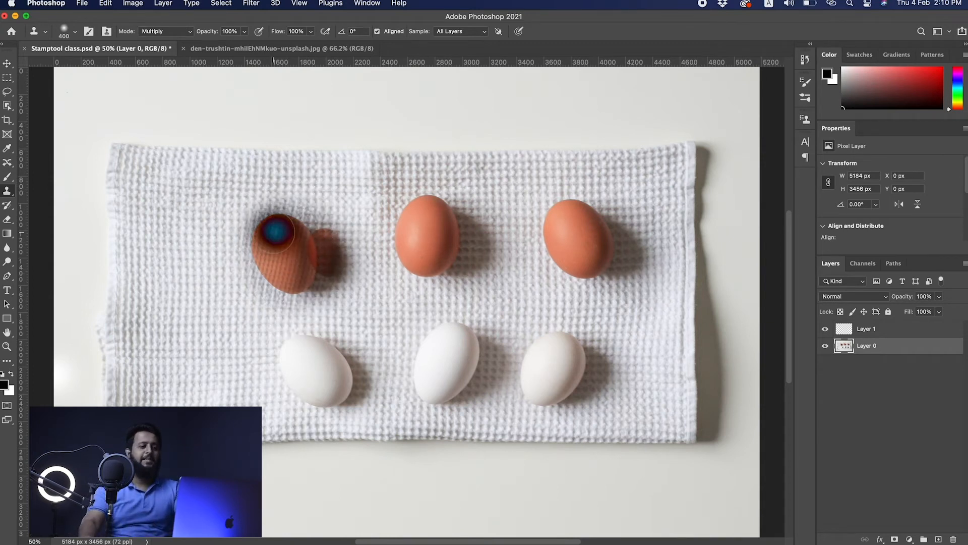
- Try cloning over the towel and the leftmost brown egg in Screen mode, and undo the stroke
left_click(168, 32)
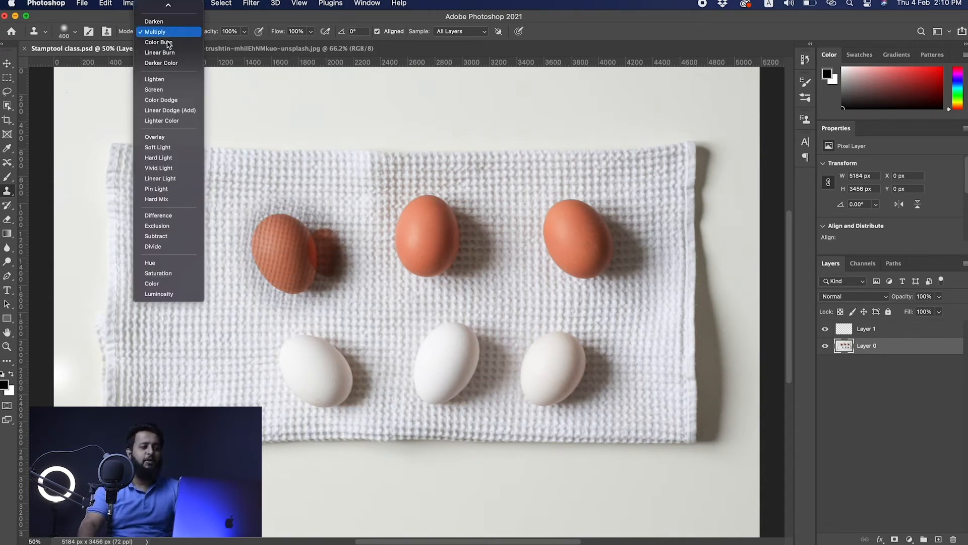
left_click(169, 91)
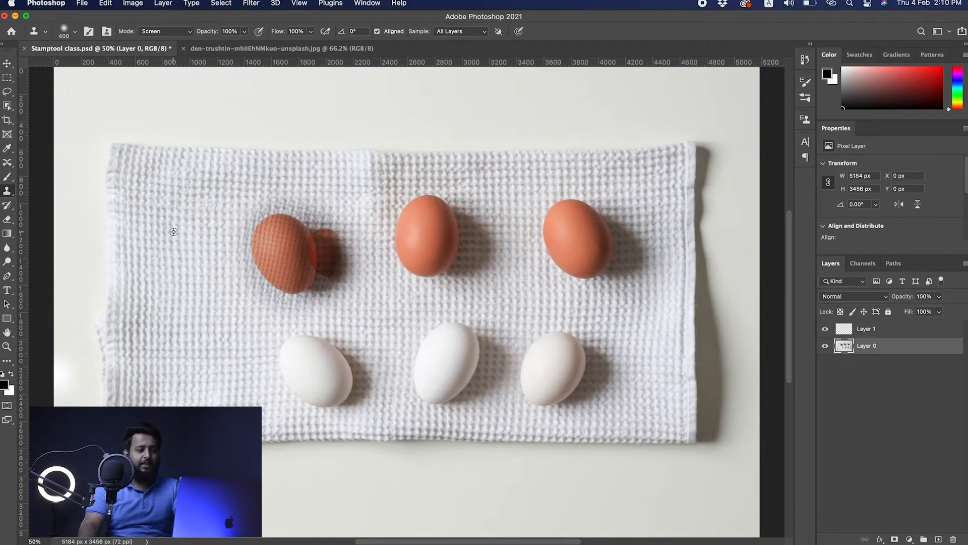
mouse_move(276, 255)
left_mouse_down()
mouse_move(277, 230)
mouse_move(305, 231)
mouse_move(312, 277)
mouse_move(274, 276)
mouse_move(274, 233)
mouse_move(339, 234)
mouse_move(346, 276)
mouse_move(439, 214)
mouse_move(435, 268)
mouse_move(441, 213)
mouse_move(400, 307)
mouse_move(436, 241)
mouse_move(375, 300)
left_mouse_up()
key("super+z")
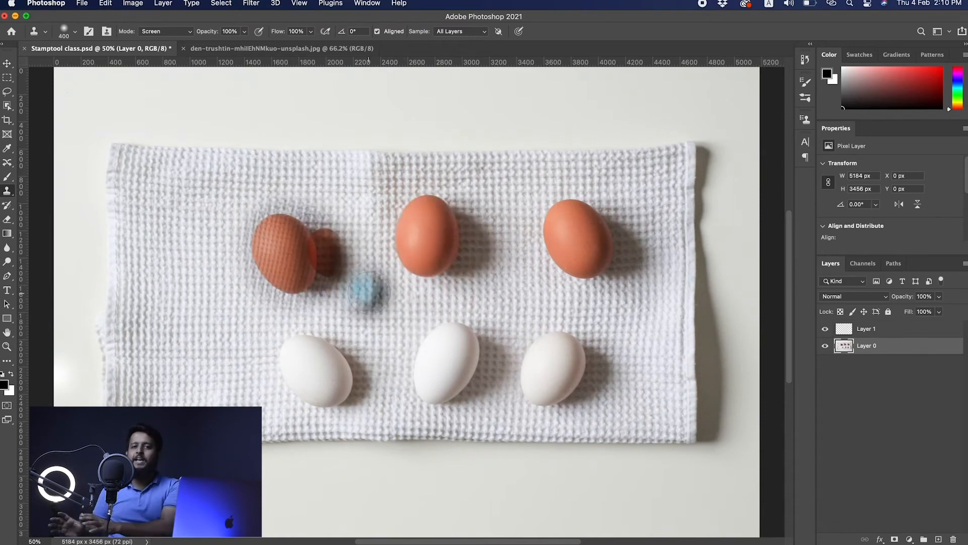
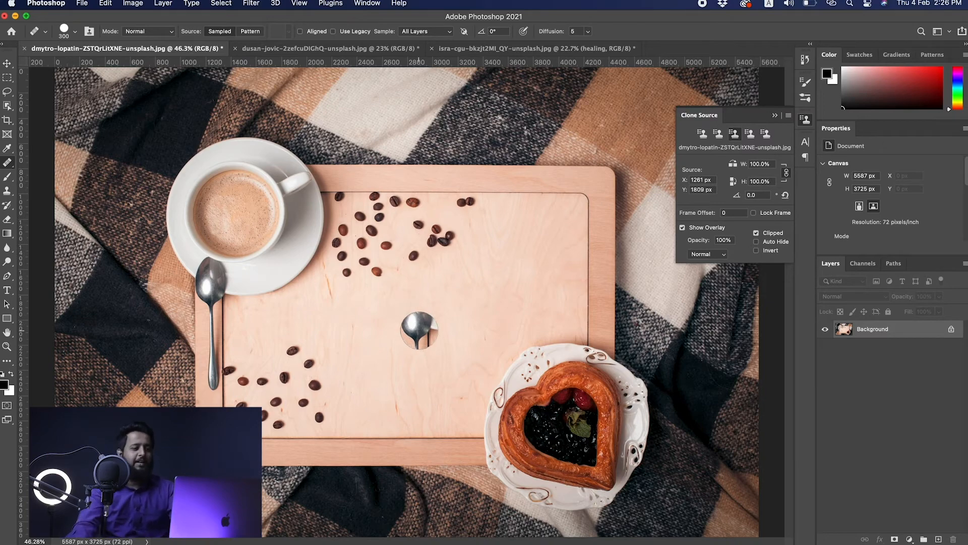
- Reduce the Healing Brush to 200 px and copy coffee beans from the lower-left cluster onto the empty wood beside them
left_click_drag(431, 298, 441, 298, "alt+super")
key("super+z")
scroll(429, 272, "up", 5)
scroll(387, 363, "up", 3)
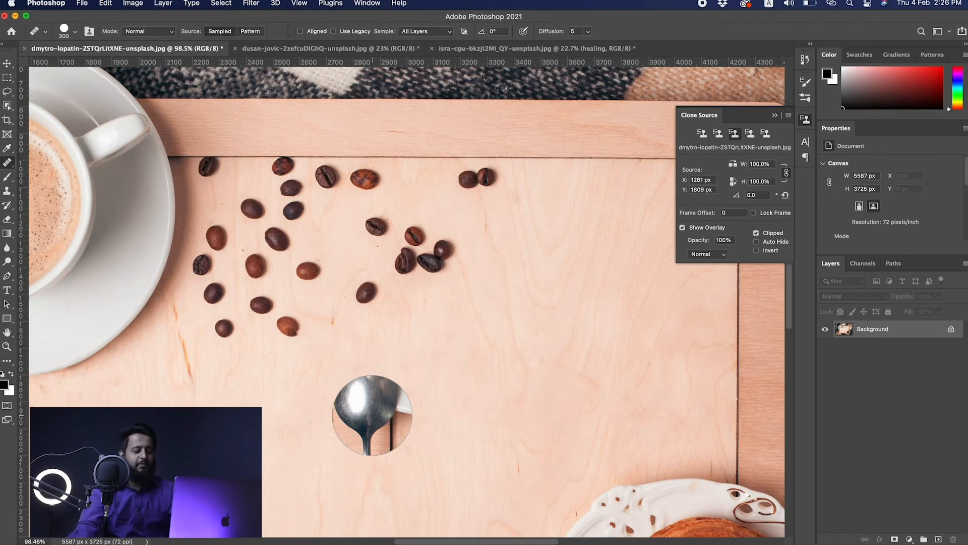
key("alt")
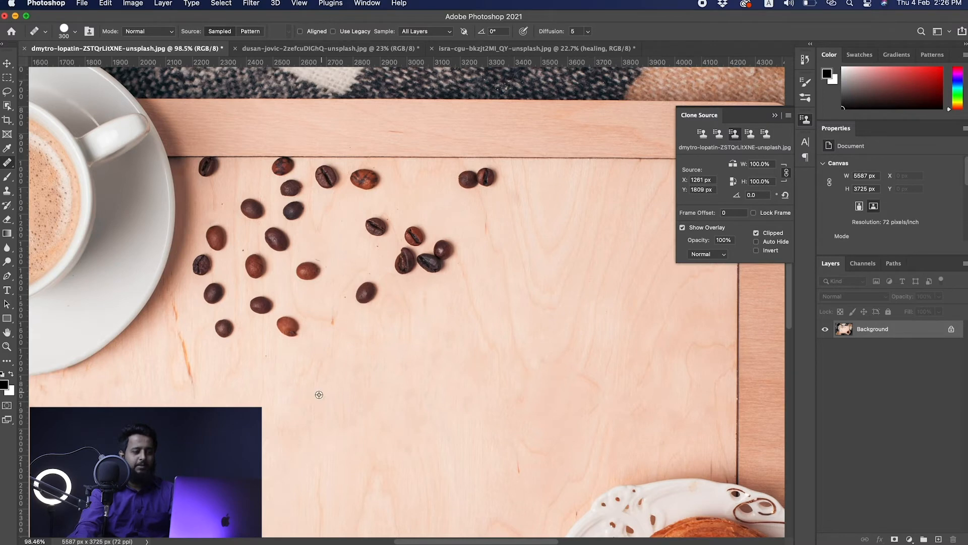
left_click_drag(343, 447, 412, 269)
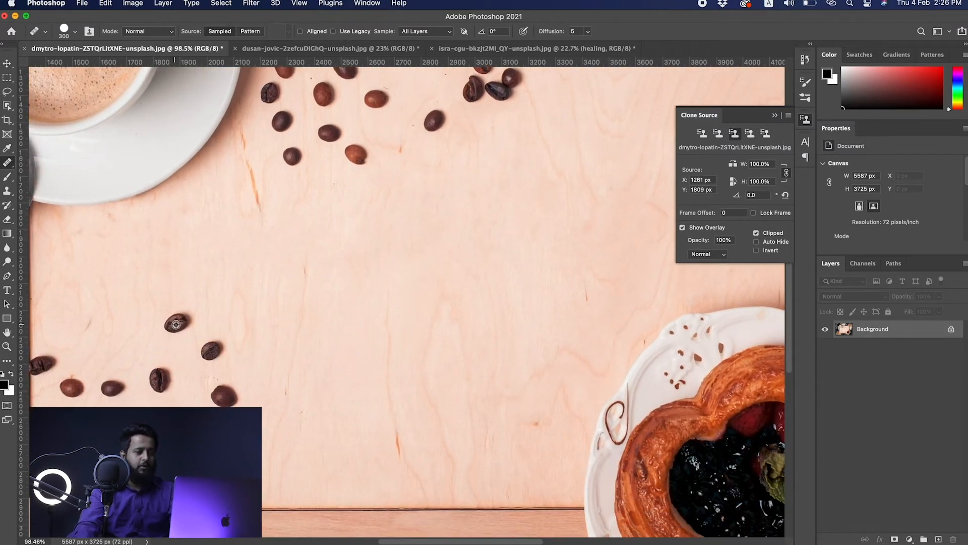
key("bracketleft")
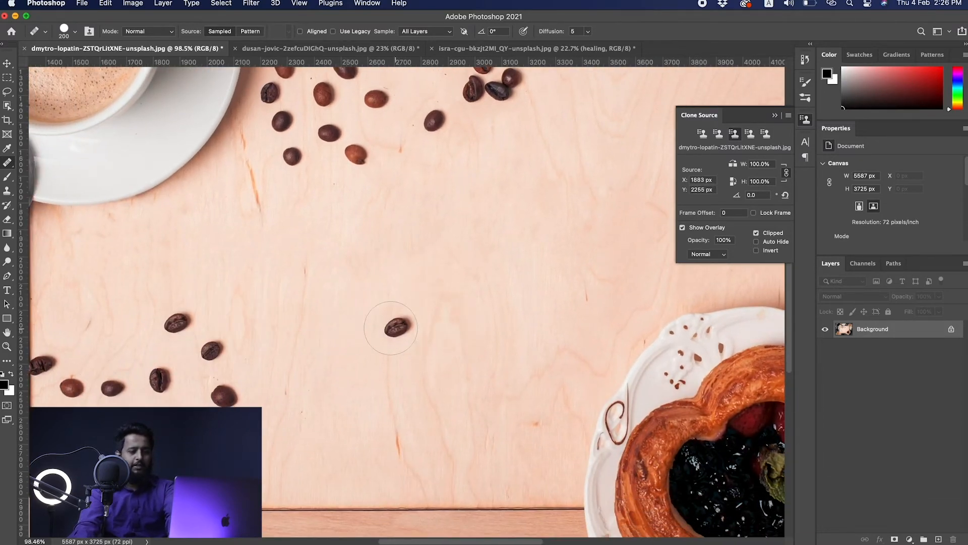
mouse_move(334, 317)
left_mouse_down()
mouse_move(356, 325)
mouse_move(341, 331)
mouse_move(340, 347)
mouse_move(373, 349)
mouse_move(336, 365)
mouse_move(327, 358)
mouse_move(332, 338)
mouse_move(315, 363)
mouse_move(320, 386)
mouse_move(276, 383)
mouse_move(318, 404)
mouse_move(309, 426)
mouse_move(318, 438)
mouse_move(314, 403)
mouse_move(330, 337)
mouse_move(378, 341)
left_mouse_up()
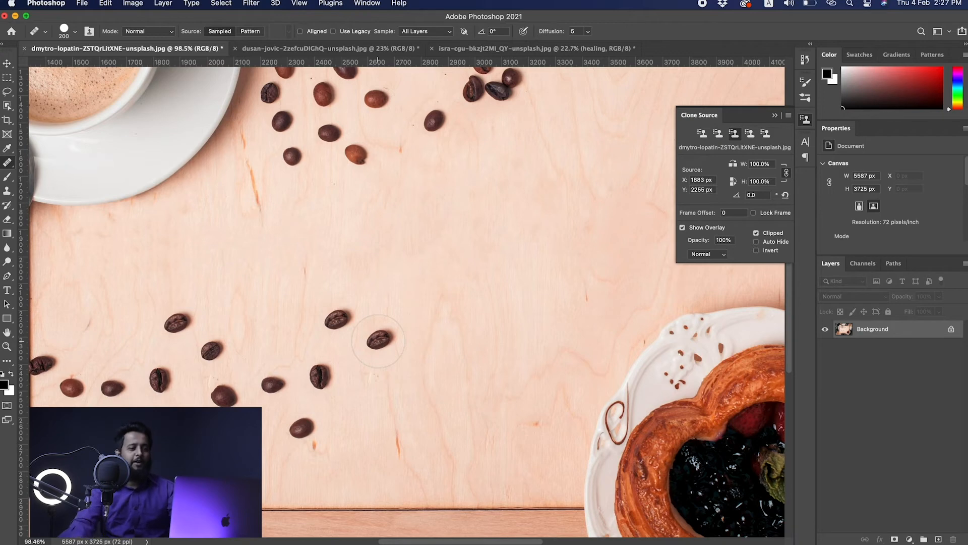
- Sample the lowest dark bean right of the upper cluster and stamp copies below it, rotating the clone source to 90 degrees
left_click_drag(421, 315, 376, 412)
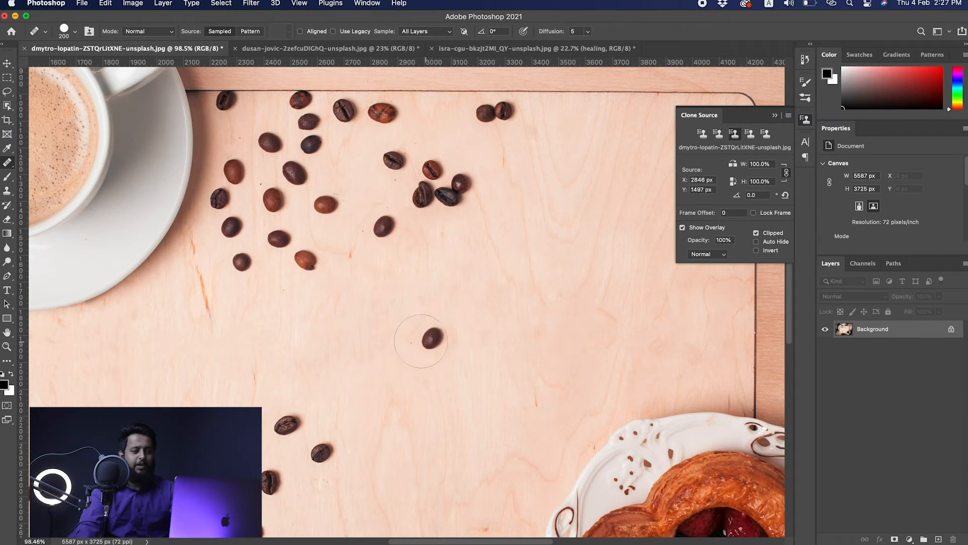
left_click(415, 326)
left_click(412, 252)
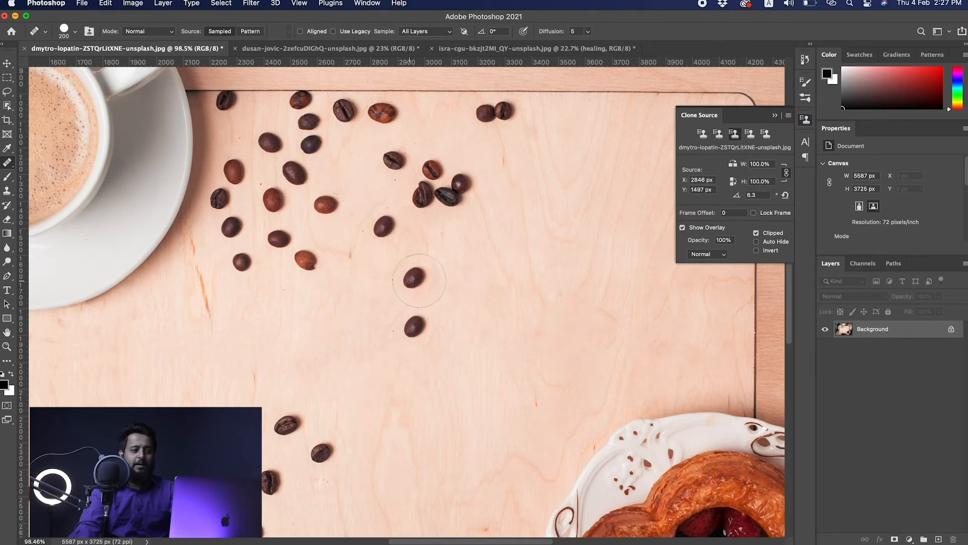
left_click(439, 286)
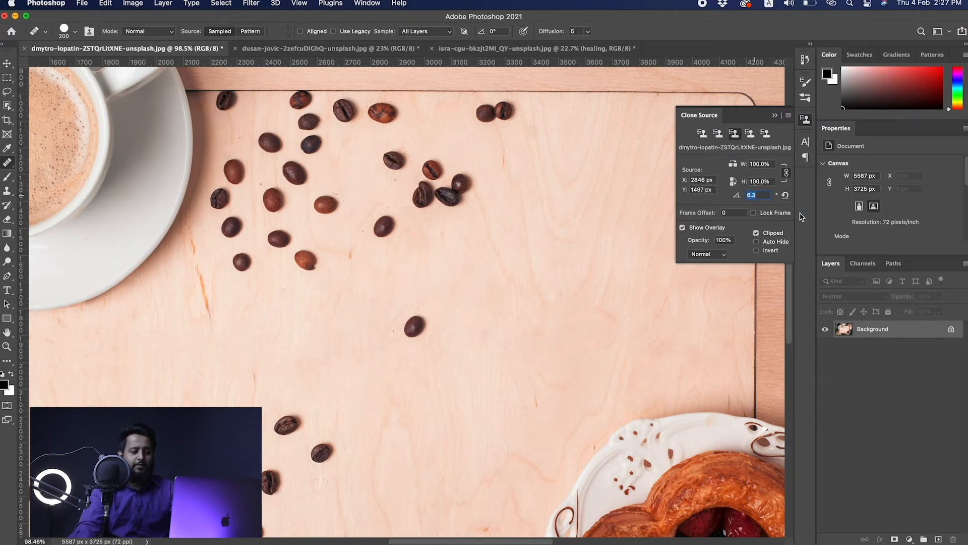
key("Return")
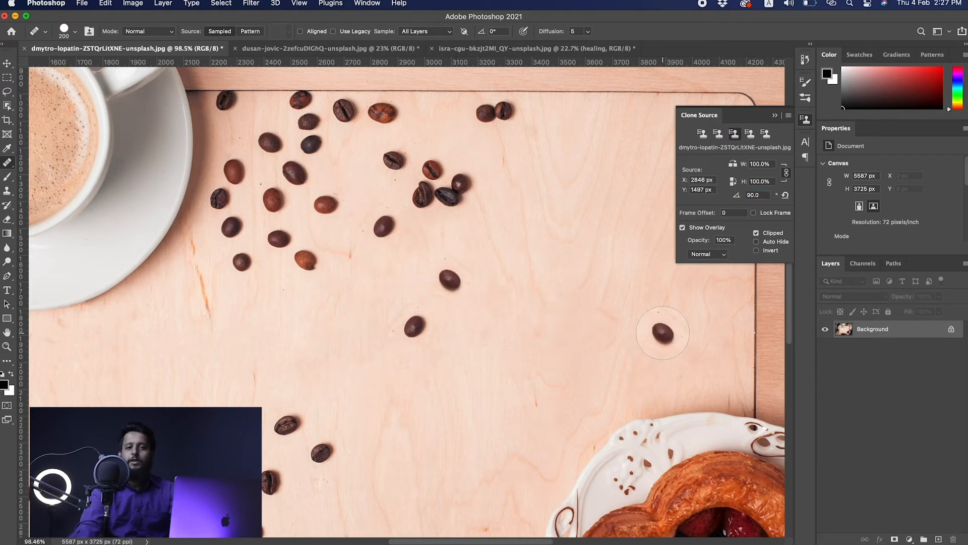
left_click(411, 291)
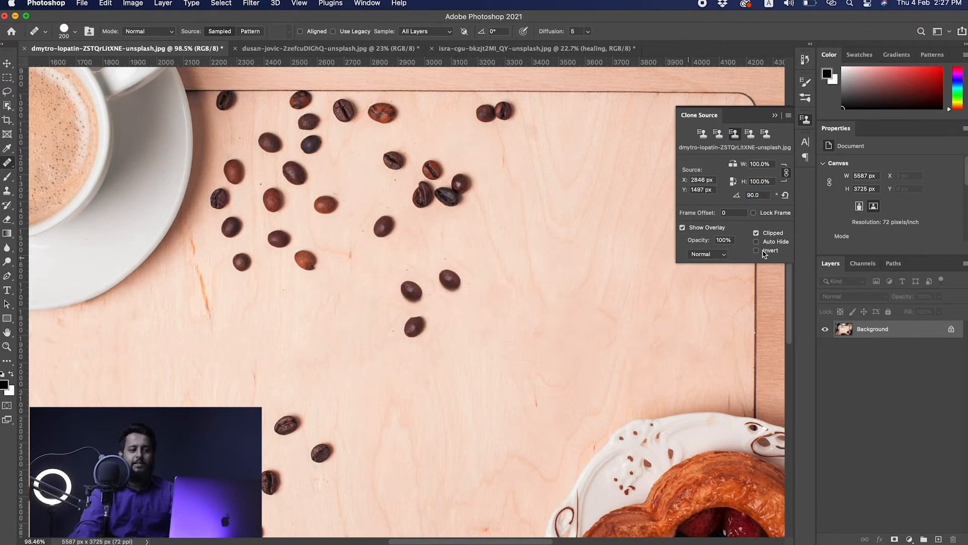
- Set the clone source rotation to 120 degrees and stamp copies of the upper cluster's lowest reddish bean on the open board
left_click(756, 197)
type("12")
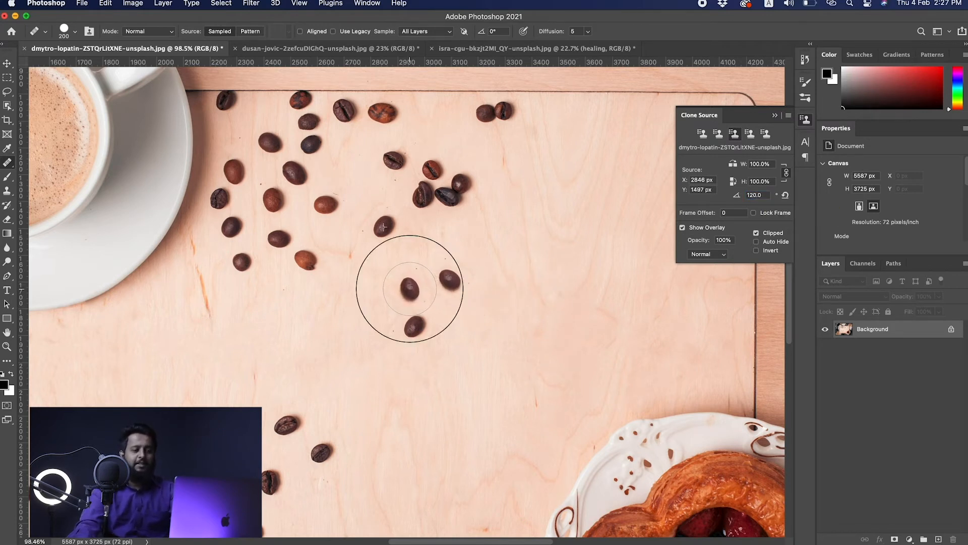
key("alt")
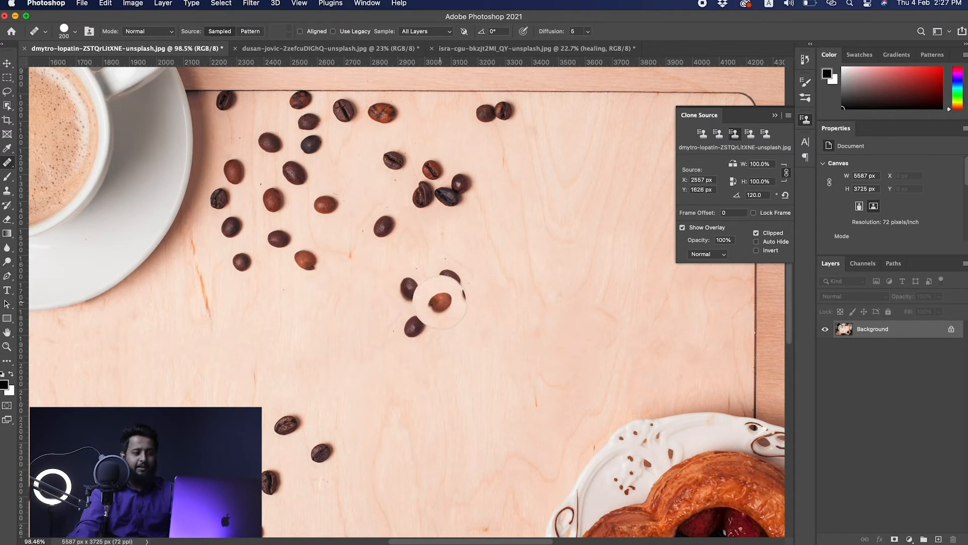
left_click(457, 314)
left_click_drag(457, 313, 475, 319)
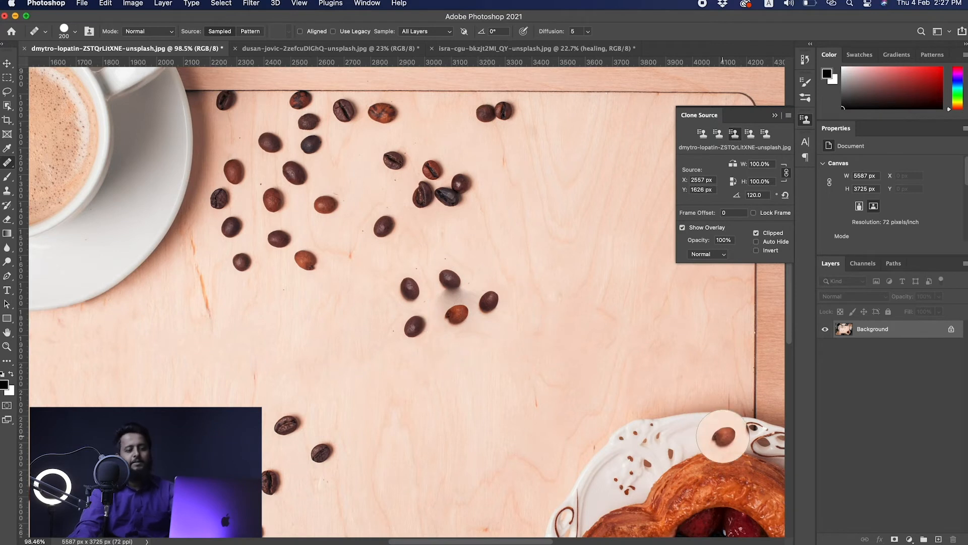
key("super+z")
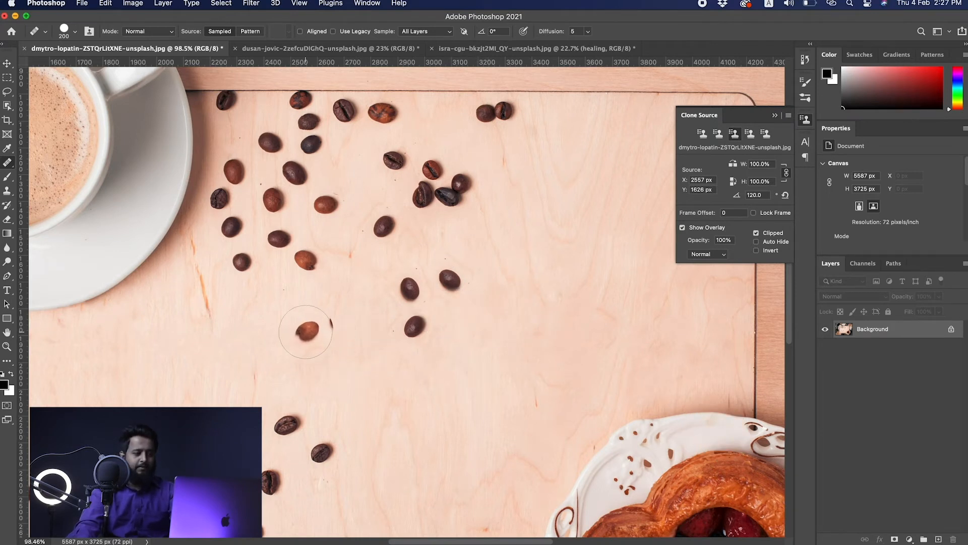
mouse_move(319, 333)
left_mouse_down()
mouse_move(336, 328)
mouse_move(306, 333)
left_mouse_up()
mouse_move(467, 358)
left_mouse_down()
mouse_move(423, 355)
mouse_move(442, 355)
left_mouse_up()
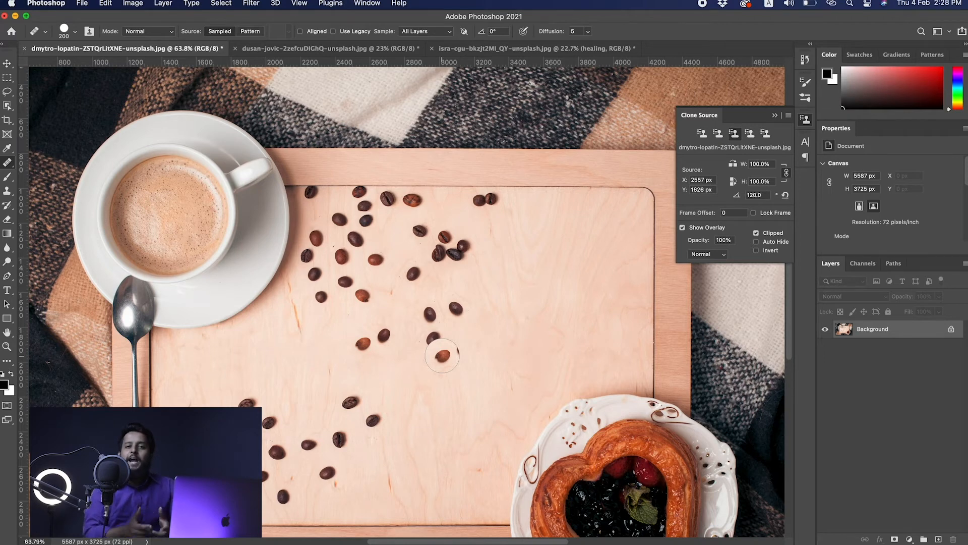
- Switch to the forearm photo with the bird drawing and make the stamp layer active for the Clone Stamp tool
key("super+0")
left_click(551, 47)
scroll(461, 319, "up", 3)
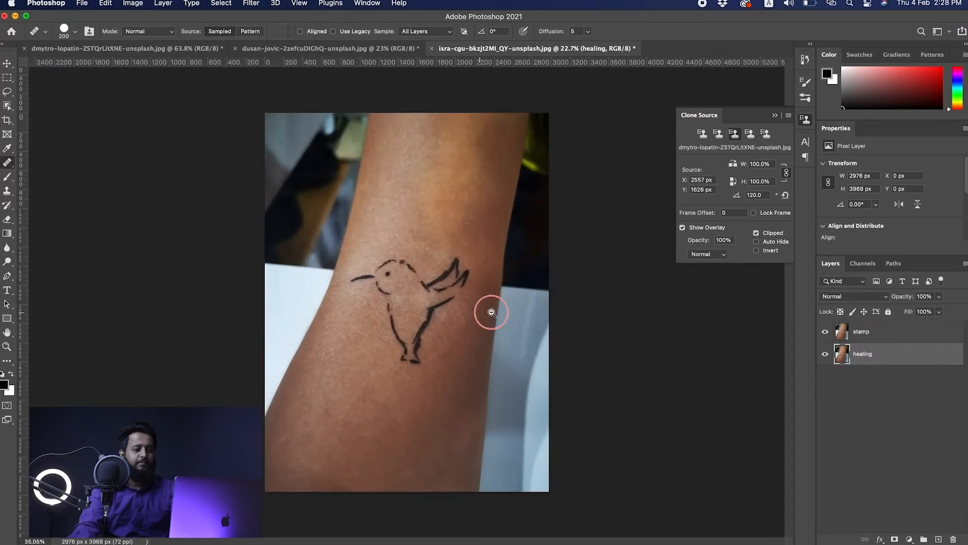
left_click(887, 334)
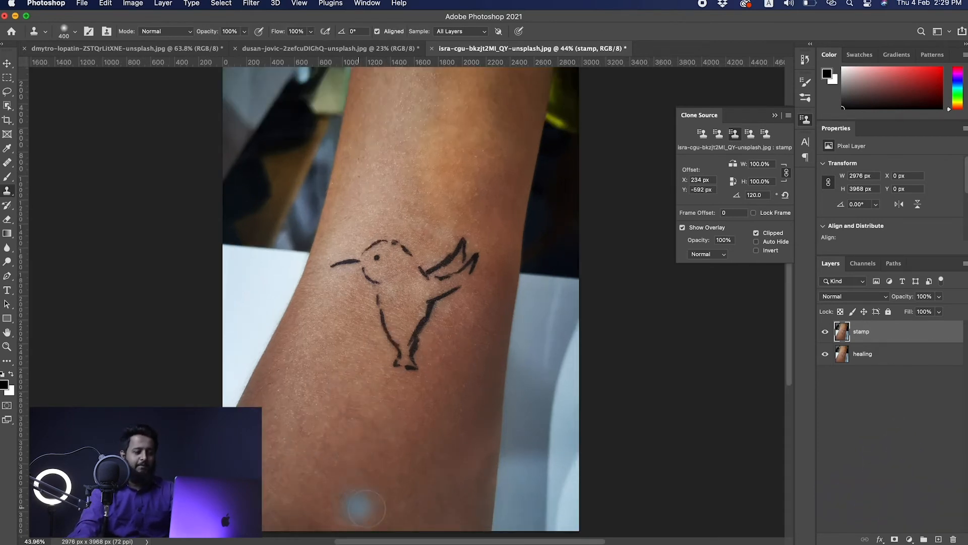
- Try to clone lower-forearm skin over the bird's body and tail with the rotated source, and undo the strokes
left_click(409, 494, "alt")
mouse_move(401, 343)
left_mouse_down()
mouse_move(461, 270)
mouse_move(414, 297)
mouse_move(409, 280)
mouse_move(443, 275)
mouse_move(451, 289)
mouse_move(416, 299)
mouse_move(421, 277)
mouse_move(457, 275)
left_mouse_up()
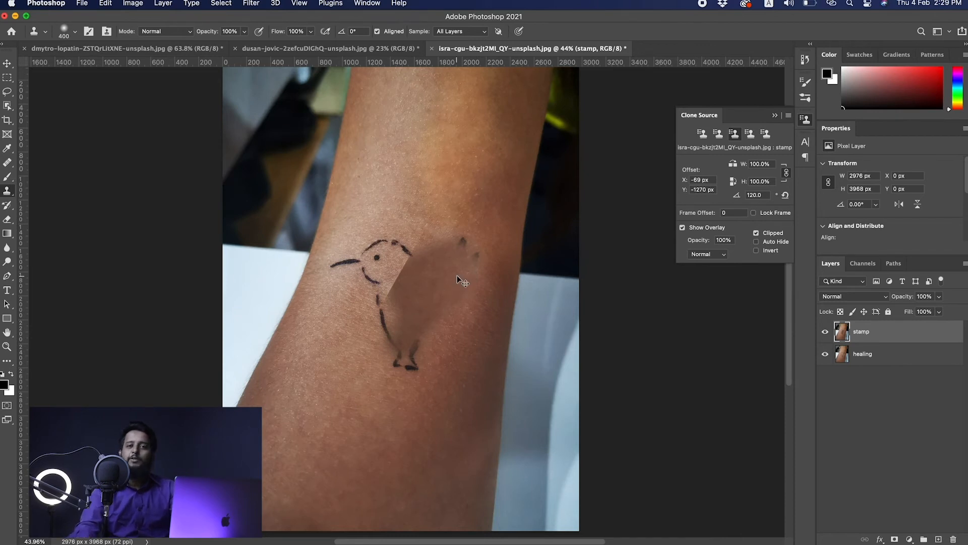
key("super+z")
left_click(396, 301)
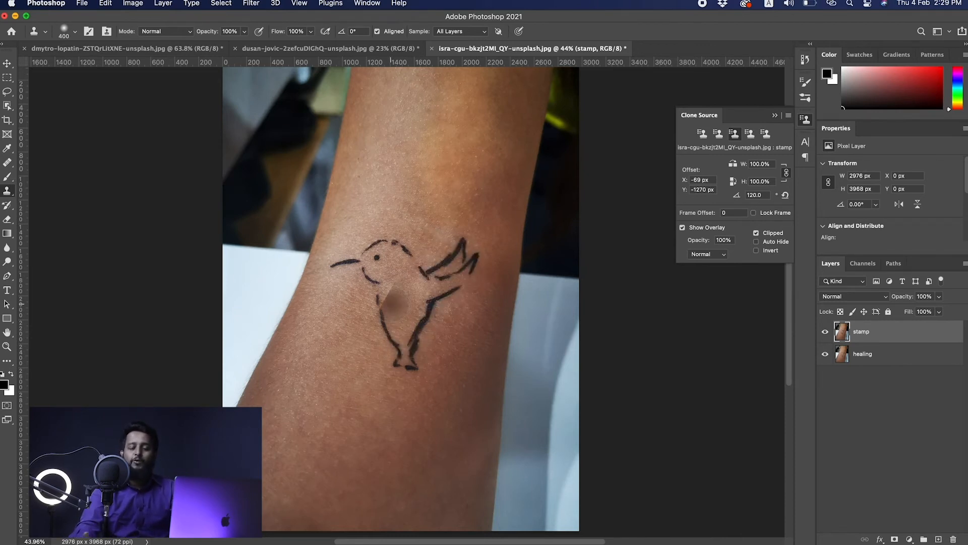
key("super+z")
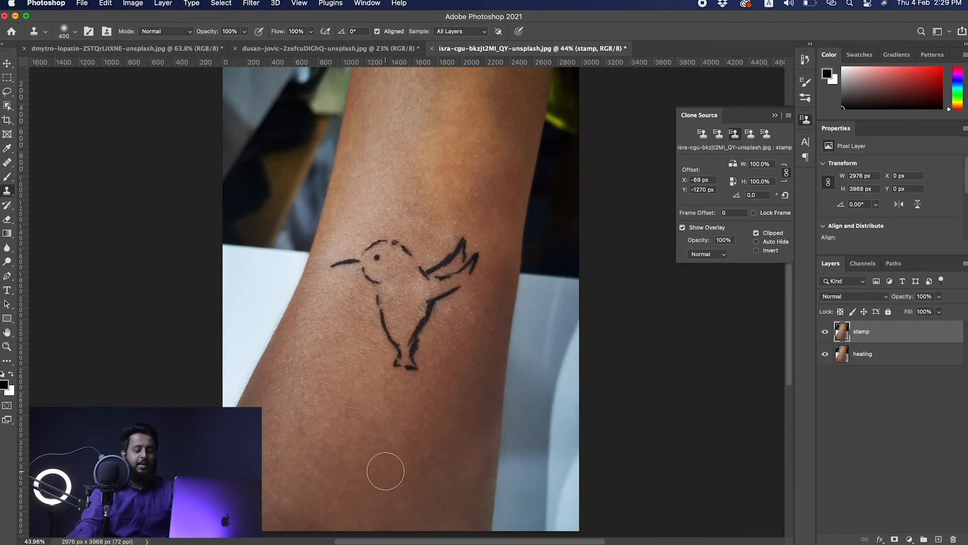
- Clone forearm skin over the whole bird on the stamp layer with the source rotation at 0, and hide that layer
mouse_move(421, 353)
left_mouse_down()
mouse_move(468, 260)
mouse_move(448, 277)
mouse_move(382, 248)
mouse_move(341, 267)
mouse_move(368, 272)
mouse_move(386, 337)
mouse_move(409, 354)
mouse_move(386, 240)
mouse_move(429, 255)
mouse_move(474, 247)
mouse_move(465, 255)
mouse_move(468, 240)
mouse_move(454, 257)
mouse_move(469, 266)
mouse_move(451, 293)
mouse_move(415, 309)
mouse_move(415, 276)
mouse_move(411, 303)
mouse_move(375, 336)
left_mouse_up()
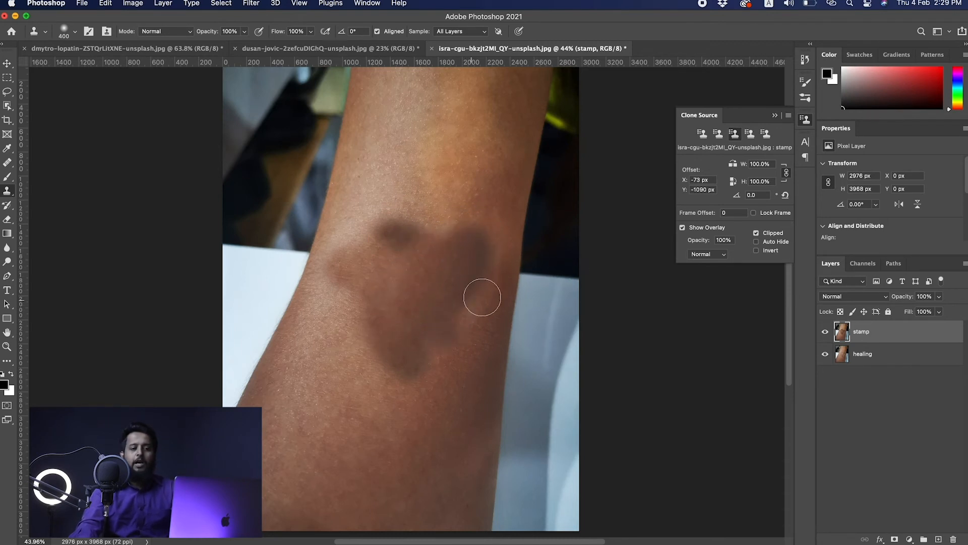
left_click(825, 333)
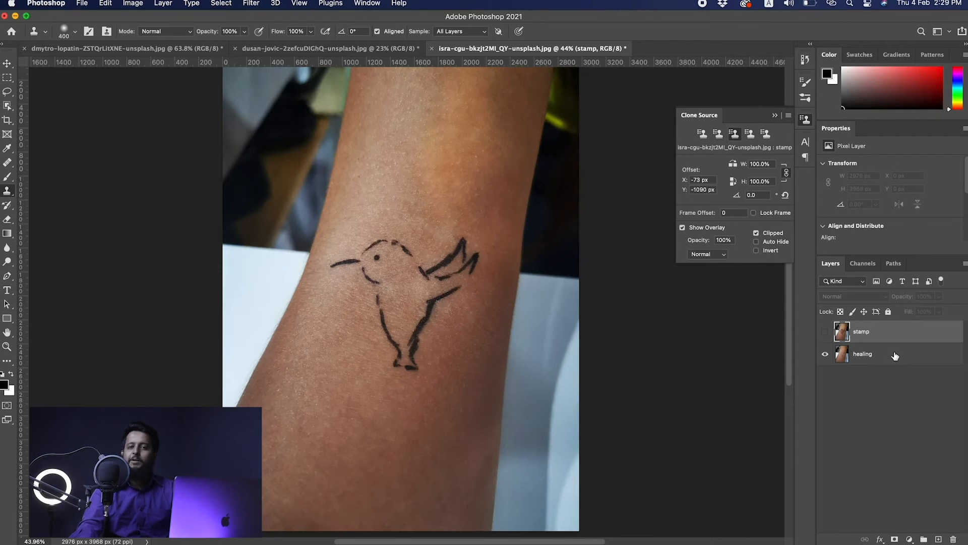
- Remove the whole bird drawing on the healing layer with the Healing Brush, sampling lower-forearm skin, and show the stamp layer for comparison
left_click(893, 359)
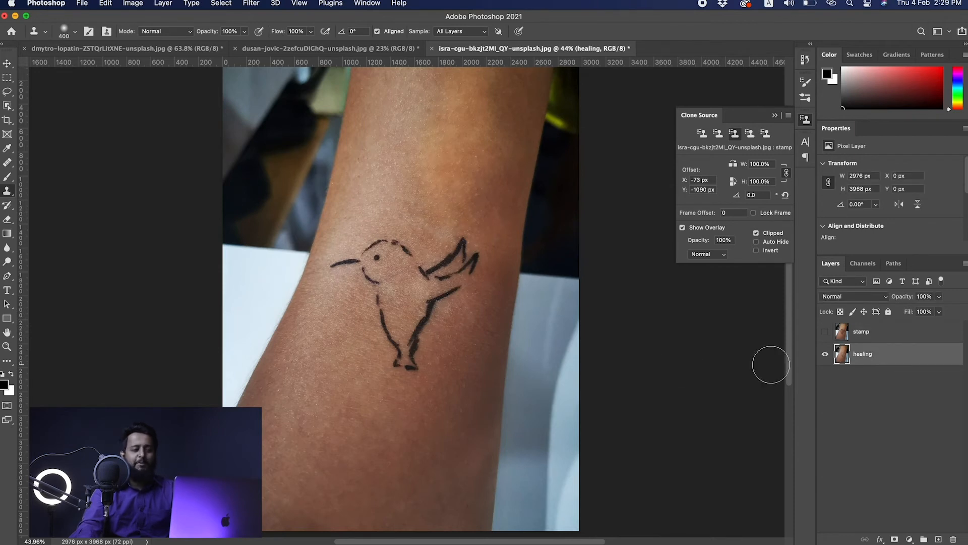
left_click(7, 166)
left_click(408, 390)
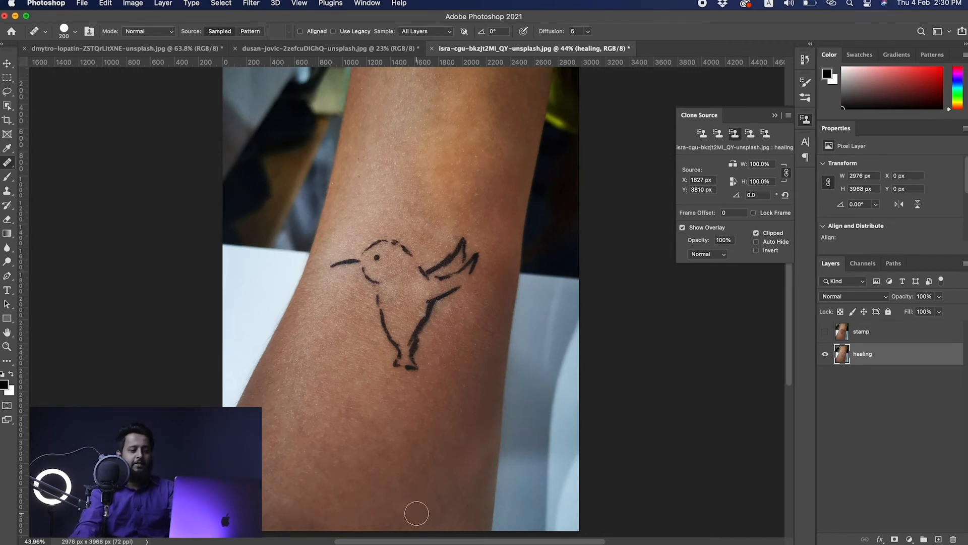
mouse_move(414, 367)
left_mouse_down()
mouse_move(420, 375)
mouse_move(427, 367)
mouse_move(440, 297)
mouse_move(473, 259)
mouse_move(465, 249)
left_mouse_up()
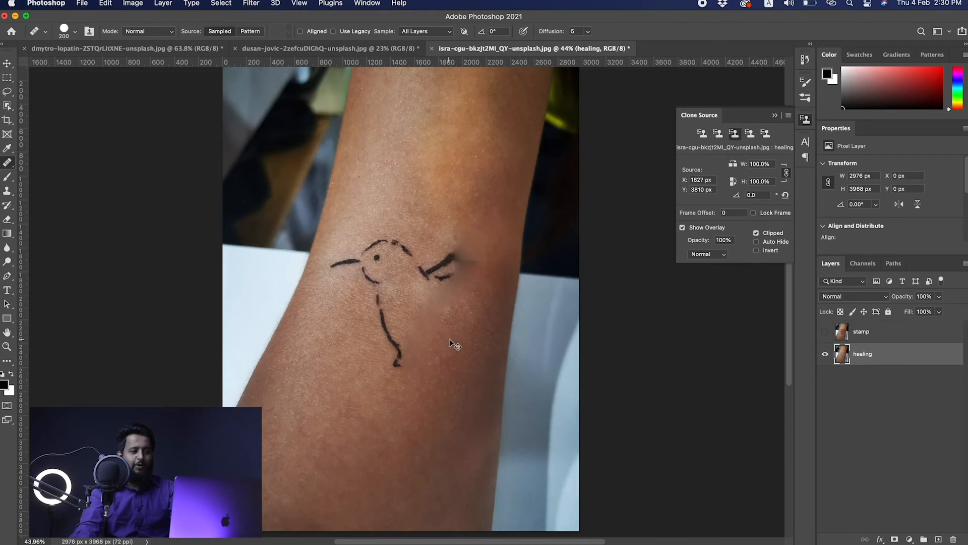
left_click(408, 481, "alt")
mouse_move(421, 388)
left_mouse_down()
mouse_move(385, 367)
mouse_move(396, 355)
mouse_move(385, 303)
mouse_move(353, 255)
mouse_move(346, 277)
mouse_move(383, 252)
mouse_move(410, 270)
mouse_move(443, 263)
mouse_move(430, 303)
mouse_move(443, 313)
mouse_move(454, 260)
mouse_move(462, 264)
left_mouse_up()
left_click(359, 469, "alt")
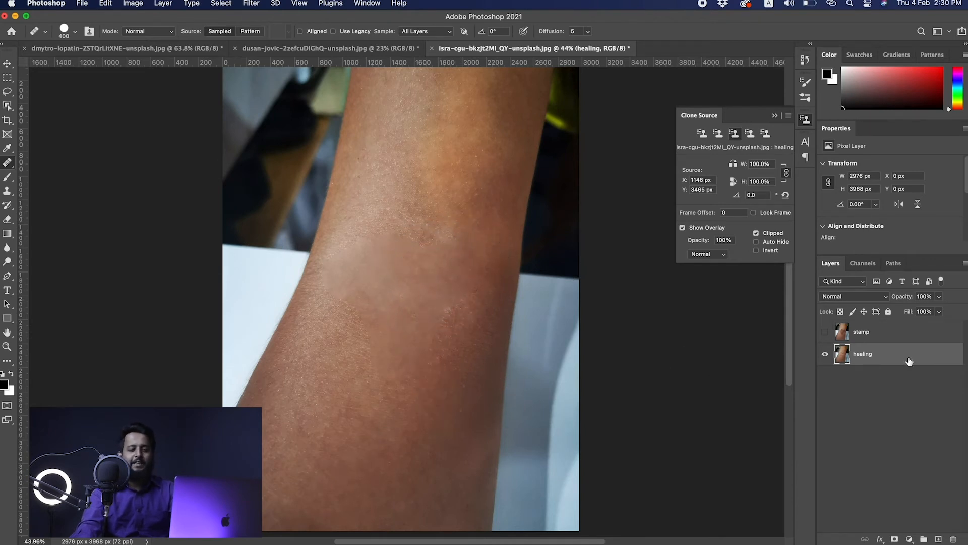
left_click(825, 333)
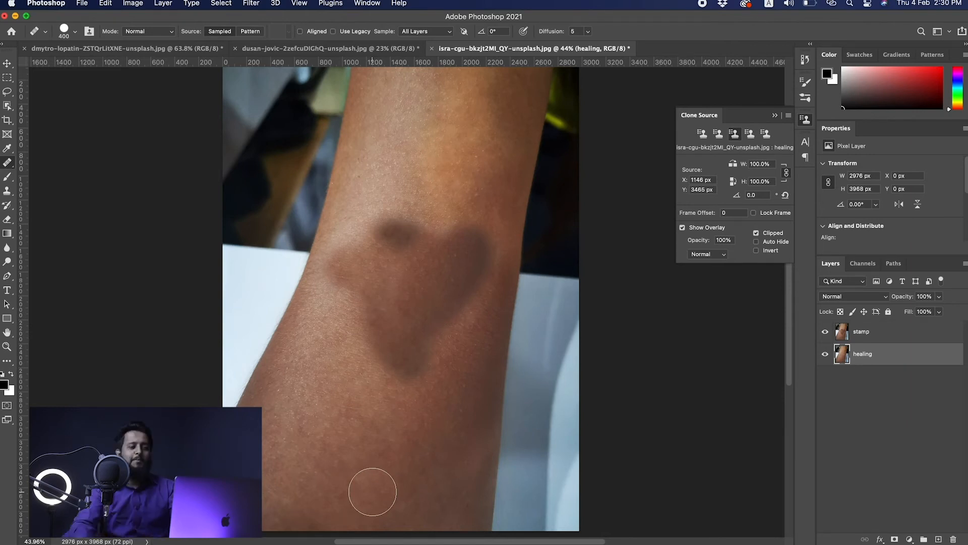
- Switch to the coffee bean photo and set up the Spot Healing Brush at size 150 over the lone beans on the board
left_click(130, 51)
key("bracketleft")
key("bracketleft")
key("bracketleft")
key("bracketleft")
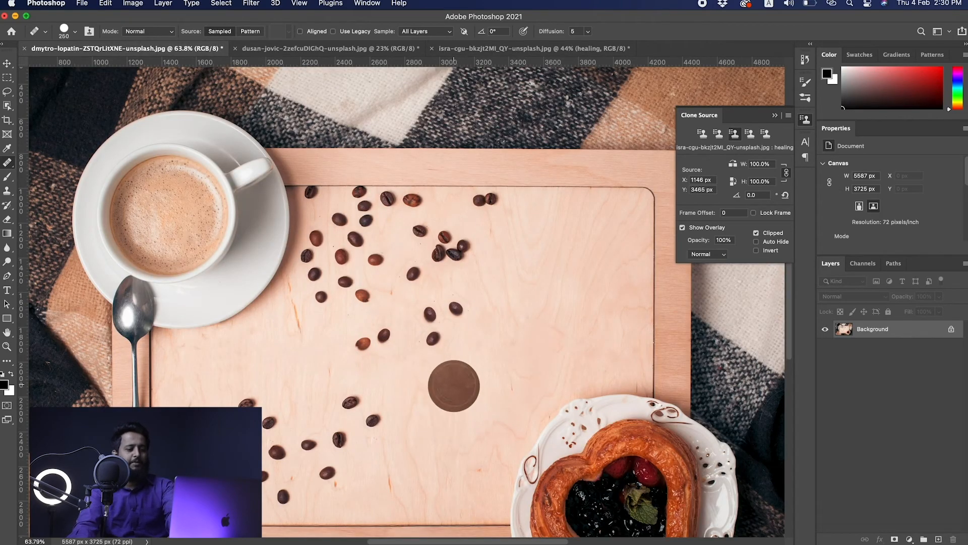
key("bracketleft")
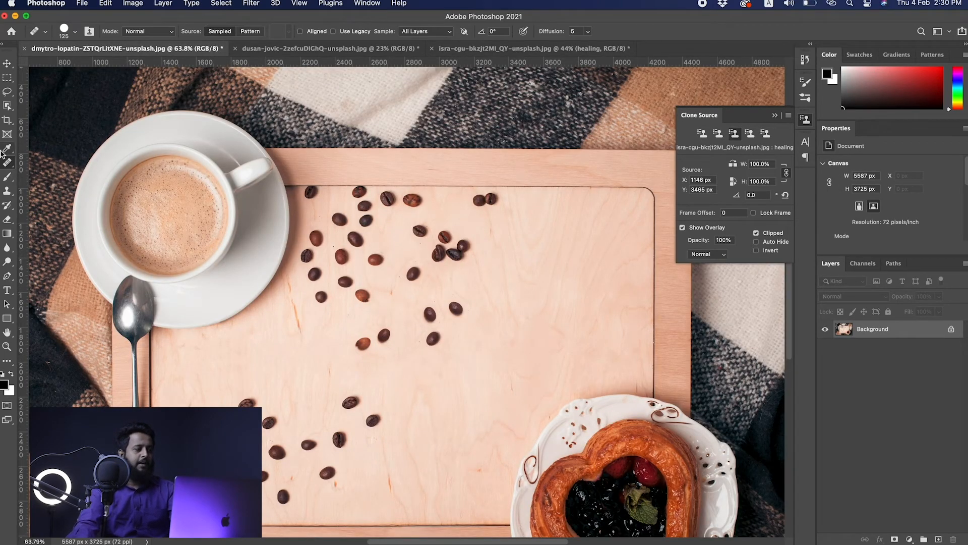
right_click(7, 164)
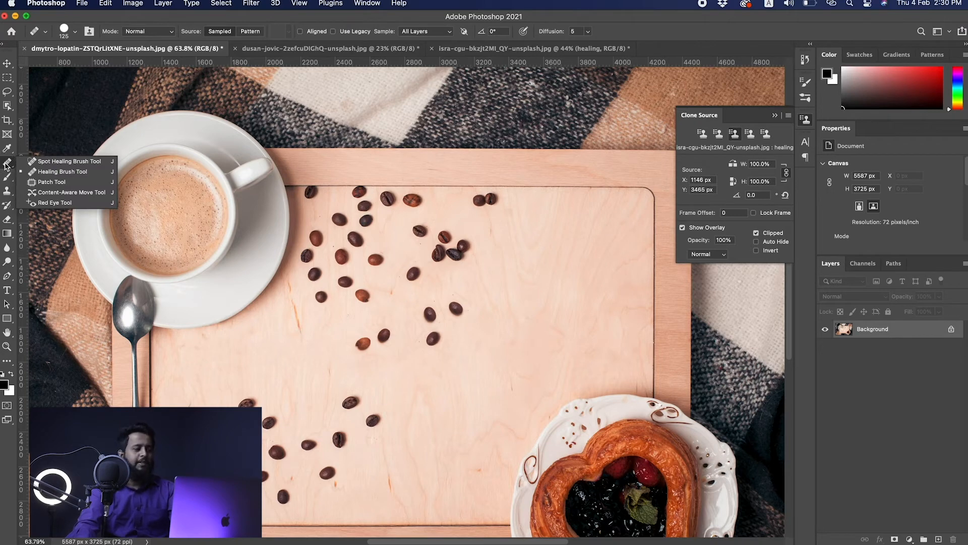
left_click(46, 161)
scroll(471, 375, "up", 2)
key("bracketleft")
key("bracketleft")
key("bracketleft")
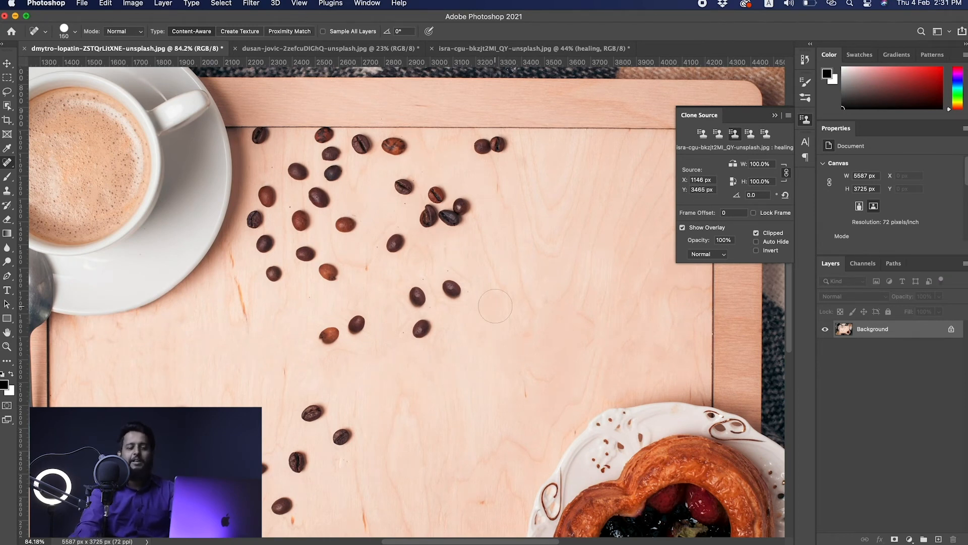
scroll(504, 300, "up", 3)
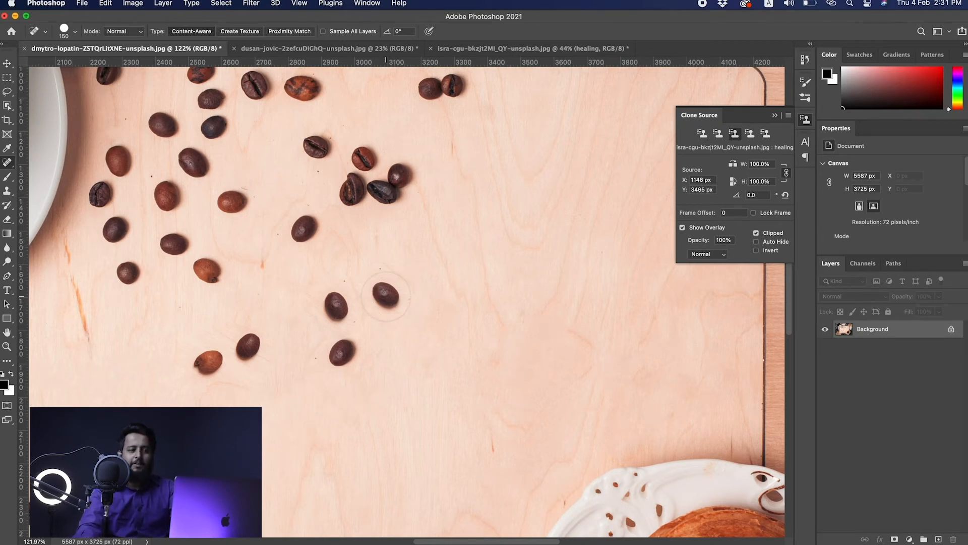
- Remove the five beans below the upper cluster and the two rightmost beans of the lower group with Content-Aware spot healing
left_click(386, 296)
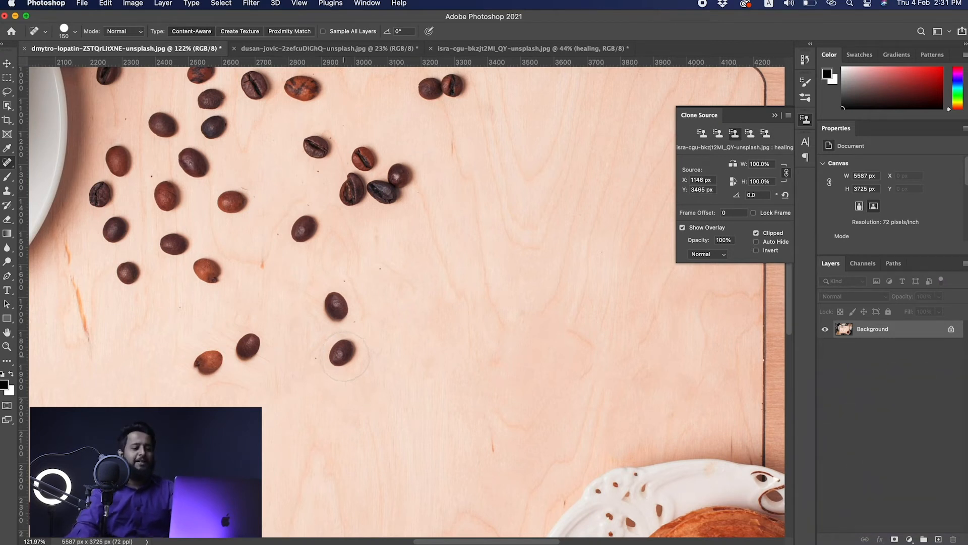
left_click(344, 356)
left_click(336, 305)
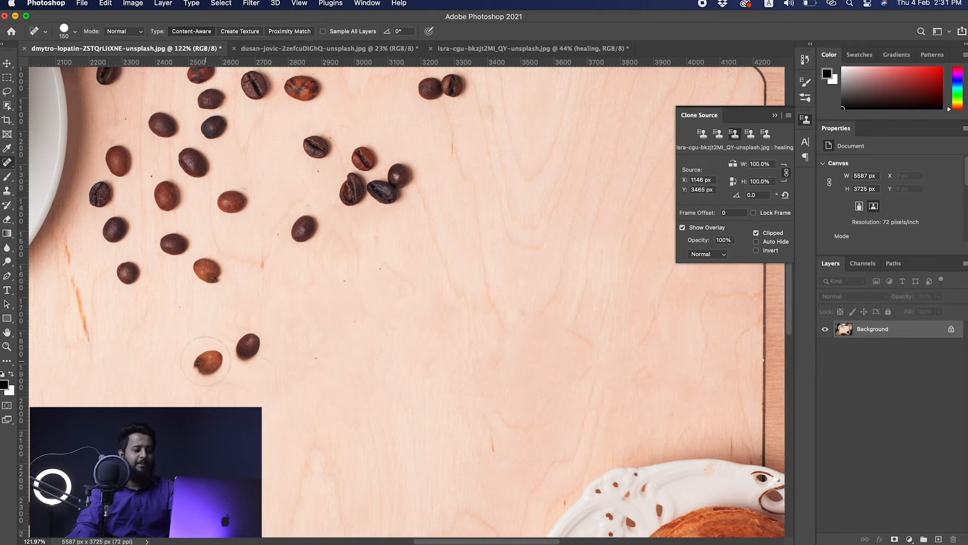
left_click(207, 361)
left_click(247, 346)
left_click_drag(475, 324, 417, 445)
left_click_drag(382, 412, 499, 229)
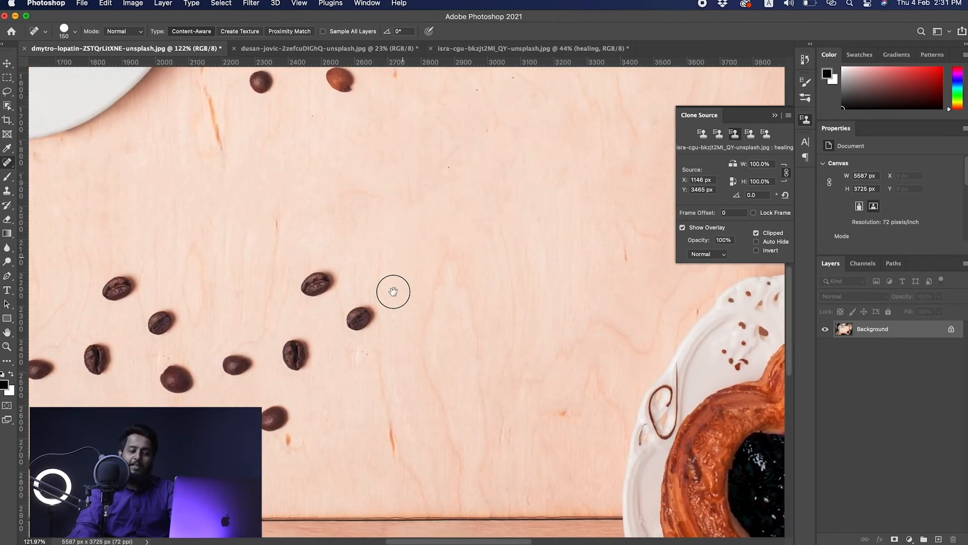
mouse_move(310, 269)
left_mouse_down()
mouse_move(370, 320)
mouse_move(310, 288)
left_mouse_up()
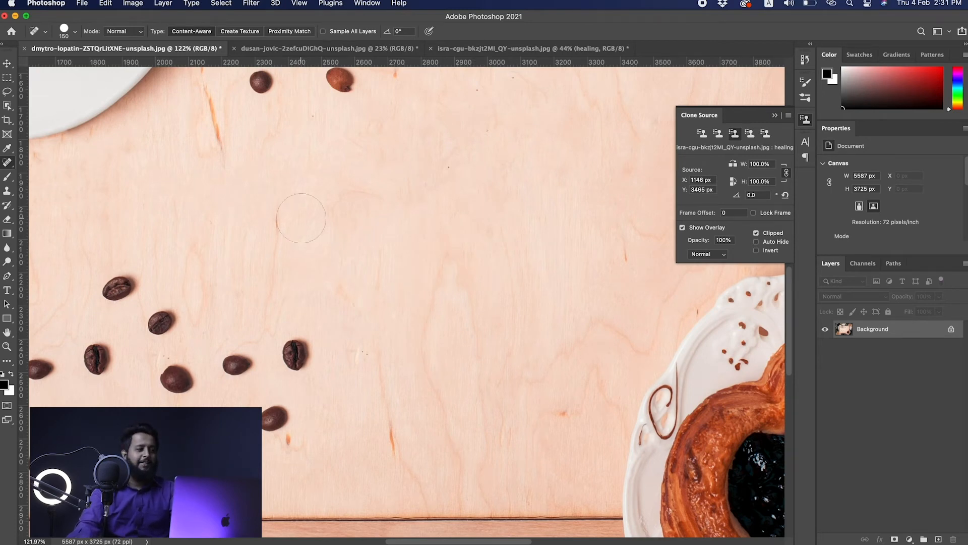
- Try to remove the red speaker from the pool photo with a size 500 Content-Aware Spot Healing Brush, and undo it
key("ctrl+Tab")
scroll(404, 322, "up", 5)
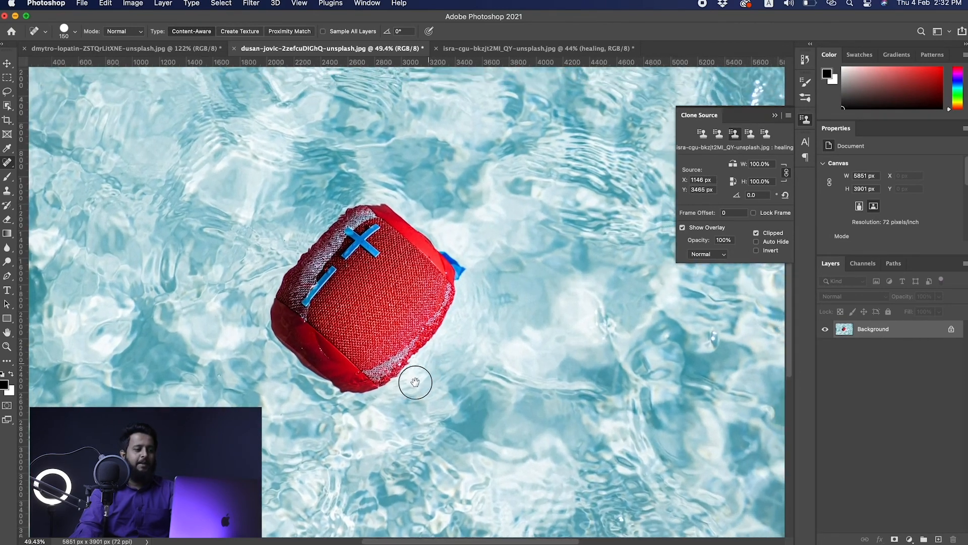
left_click_drag(415, 382, 398, 407)
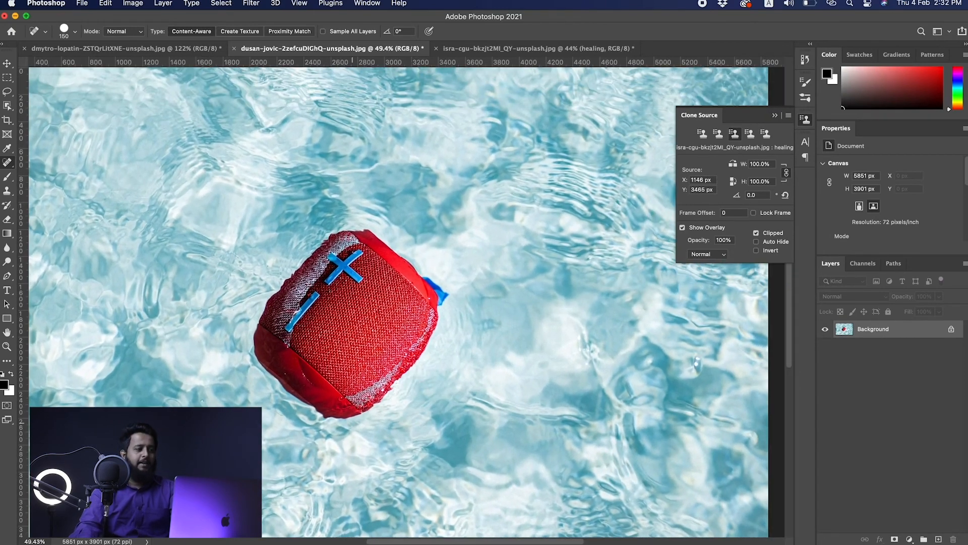
left_click(9, 163)
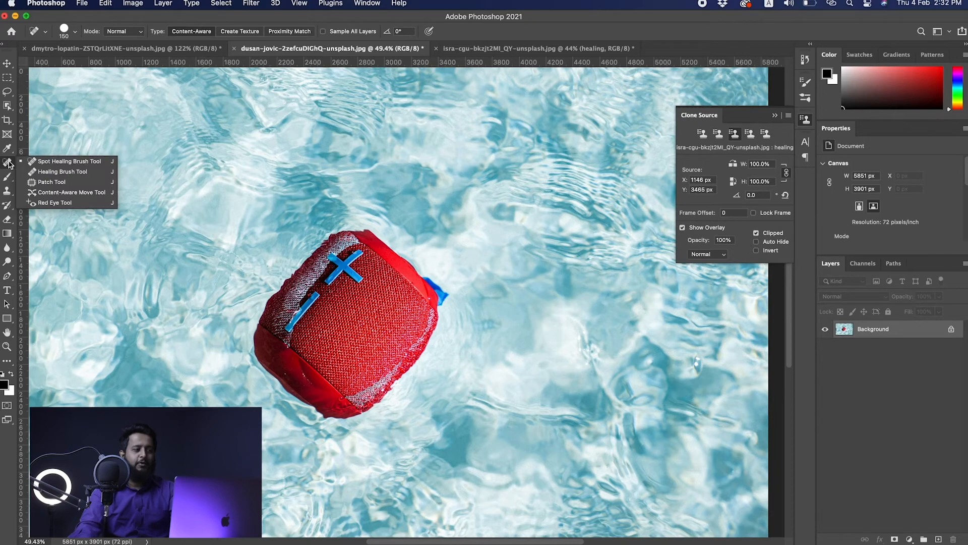
left_click(9, 163)
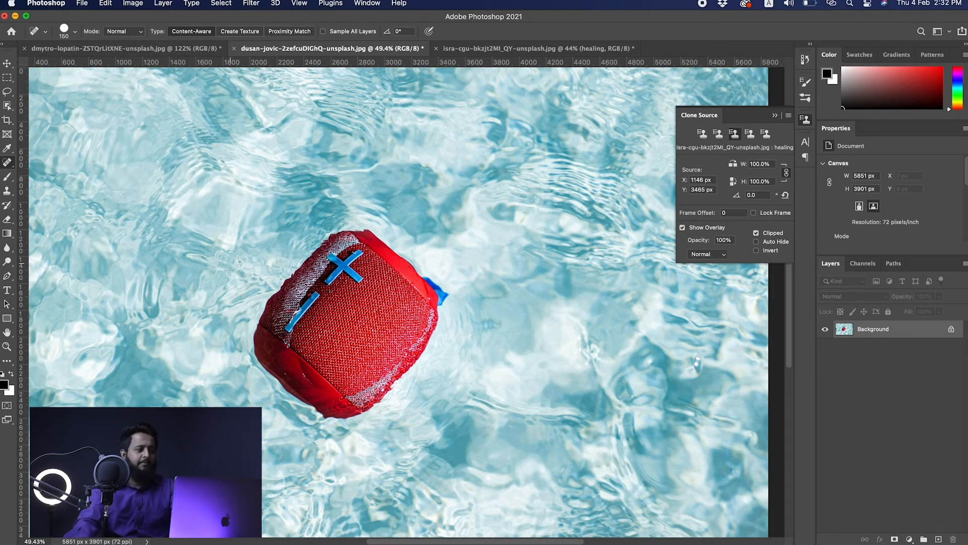
scroll(276, 253, "down", 2)
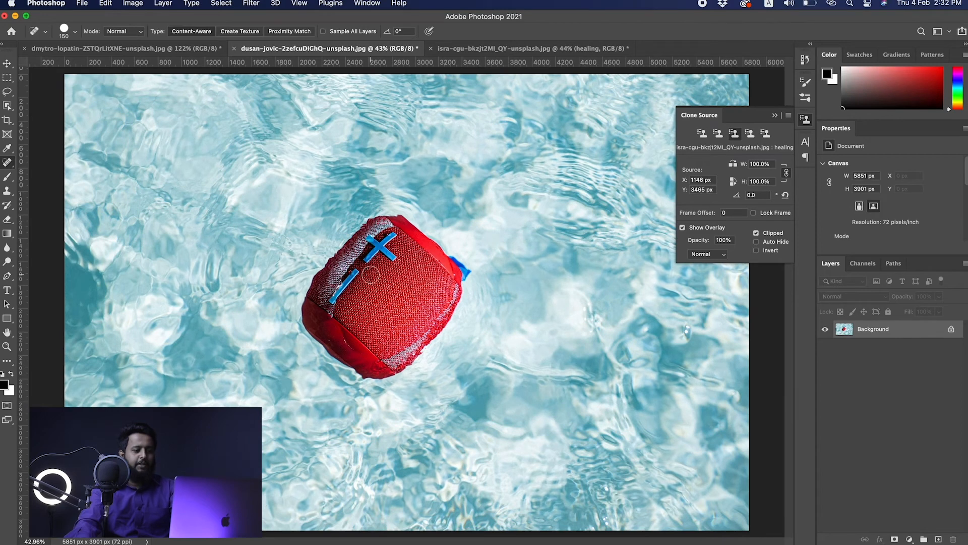
key("bracketright")
key("bracketright")
key("bracketright")
key("bracketright")
key("bracketright")
key("bracketright")
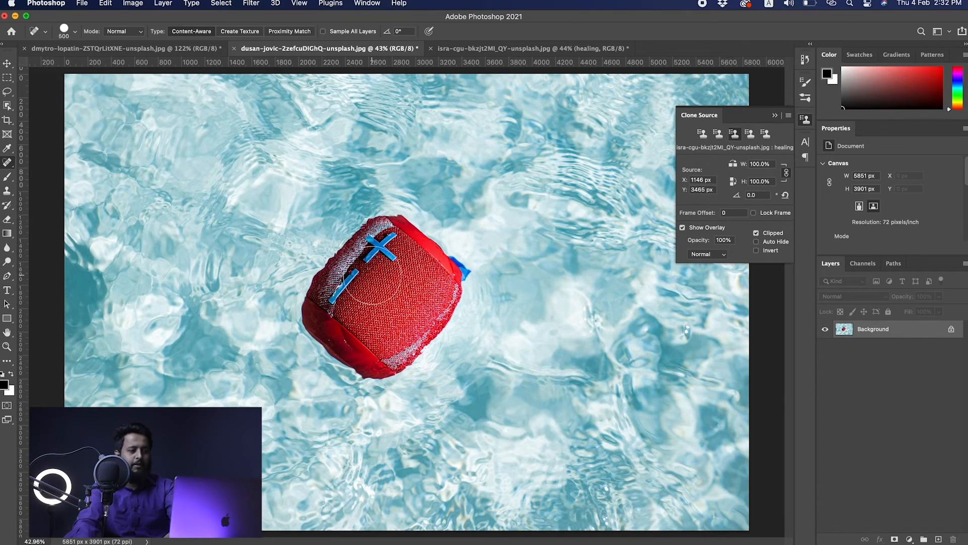
mouse_move(350, 287)
left_mouse_down()
mouse_move(386, 240)
mouse_move(451, 274)
mouse_move(448, 296)
mouse_move(389, 359)
mouse_move(329, 304)
mouse_move(366, 277)
mouse_move(399, 304)
mouse_move(362, 306)
mouse_move(390, 256)
mouse_move(405, 261)
mouse_move(397, 307)
mouse_move(335, 313)
mouse_move(339, 282)
mouse_move(374, 261)
mouse_move(379, 270)
mouse_move(333, 306)
mouse_move(339, 327)
mouse_move(372, 349)
mouse_move(348, 338)
mouse_move(341, 287)
left_mouse_up()
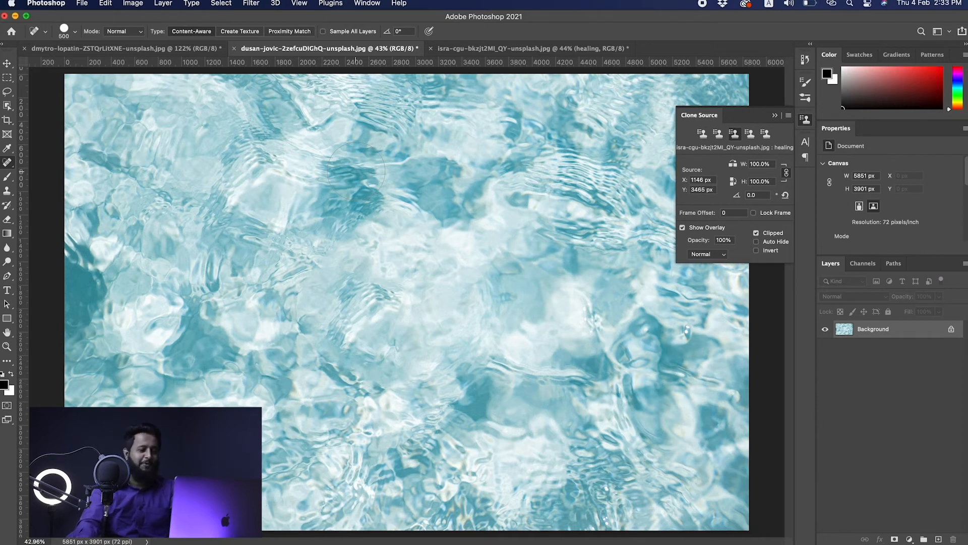
key("super+z")
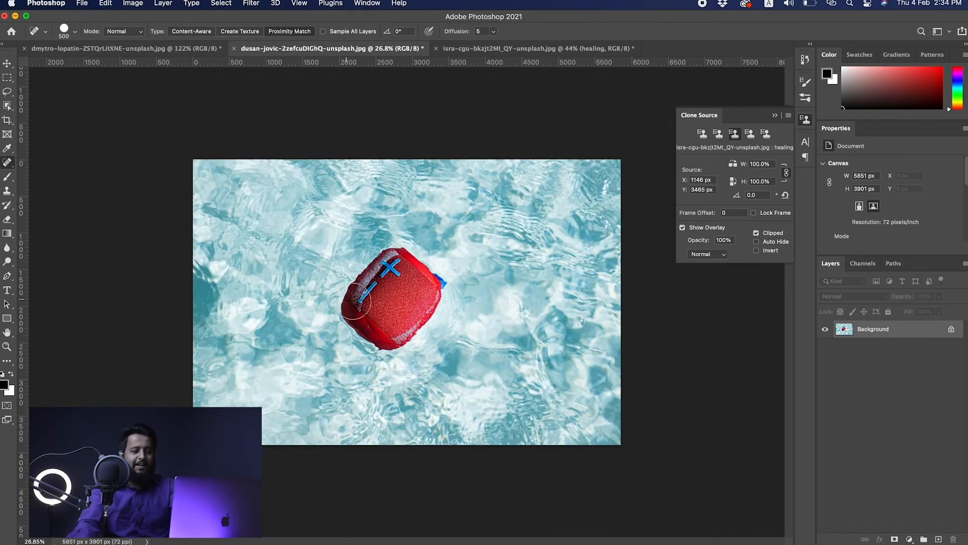
- Try Content-Aware spot healing at brush size 250 on the lowest corner of the red speaker
key("super+space")
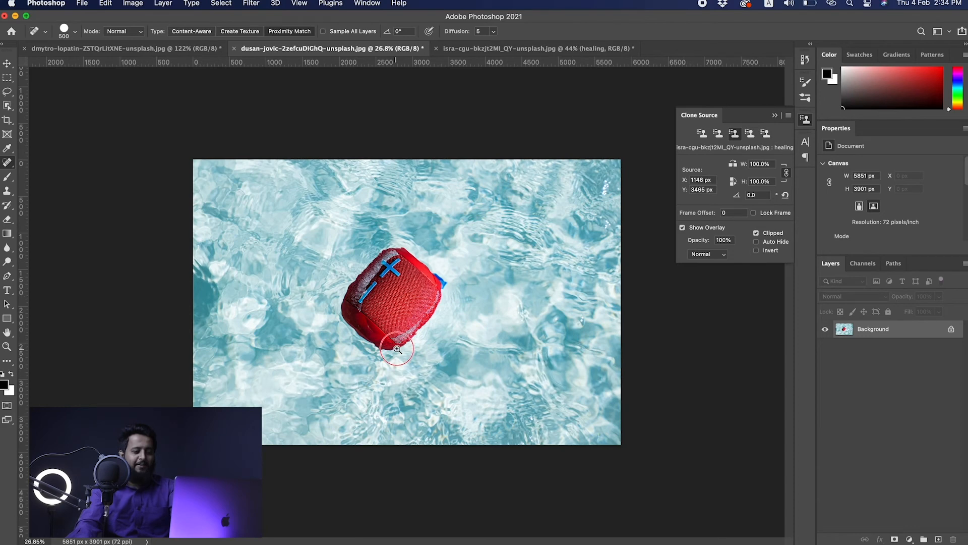
left_click_drag(396, 348, 442, 339)
left_click(198, 32)
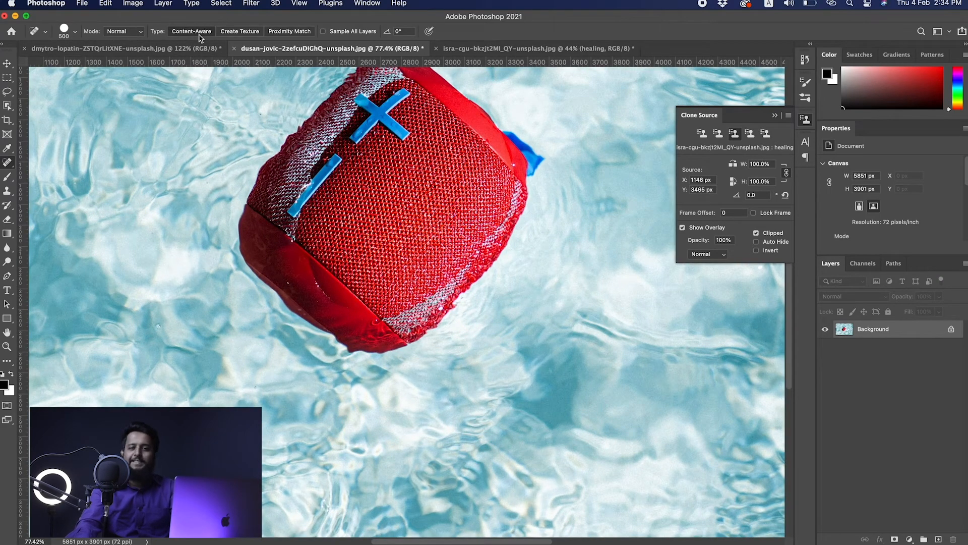
key("bracketleft")
key("bracketleft")
key("bracketleft")
key("bracketleft")
mouse_move(358, 353)
left_mouse_down()
mouse_move(413, 348)
mouse_move(372, 349)
mouse_move(402, 346)
mouse_move(371, 337)
mouse_move(353, 355)
left_mouse_up()
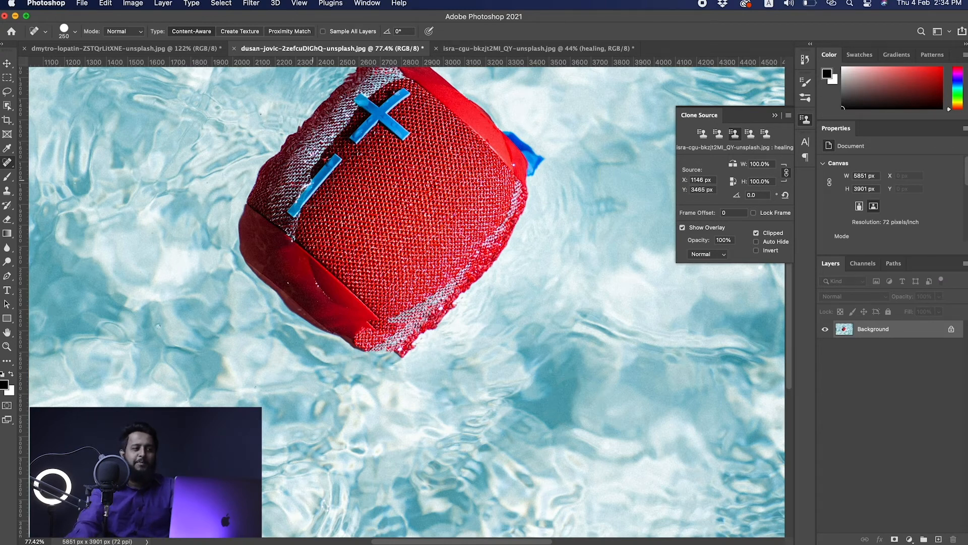
- Undo the Content-Aware stroke, try Proximity Match on the speaker's lowest corner, and revert that stroke too
left_click(301, 32)
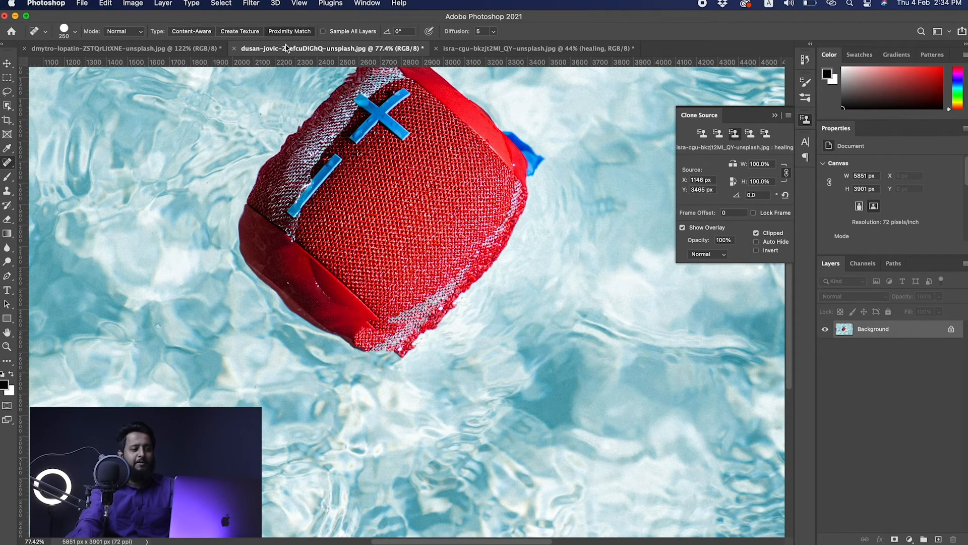
key("super+z")
mouse_move(356, 345)
left_mouse_down()
mouse_move(426, 328)
mouse_move(354, 326)
left_mouse_up()
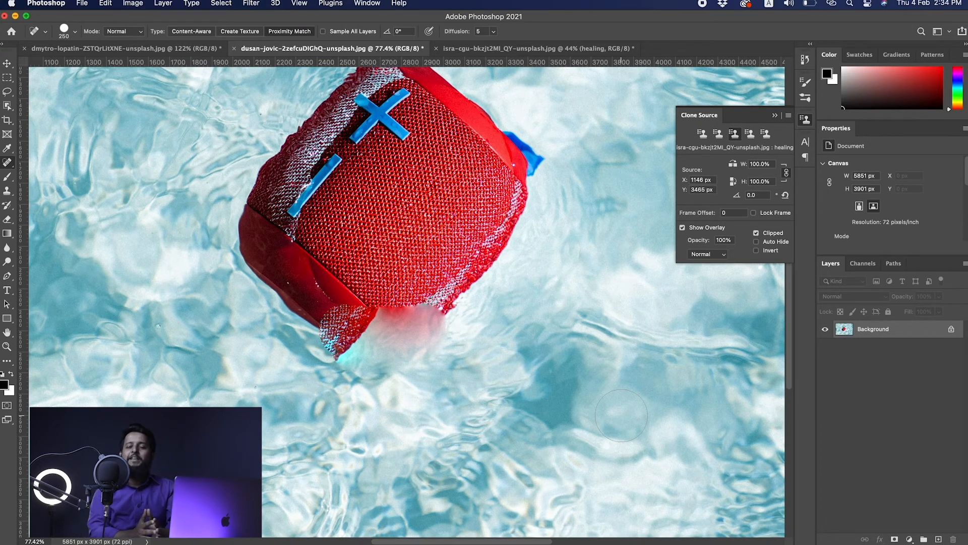
scroll(391, 376, "down", 5)
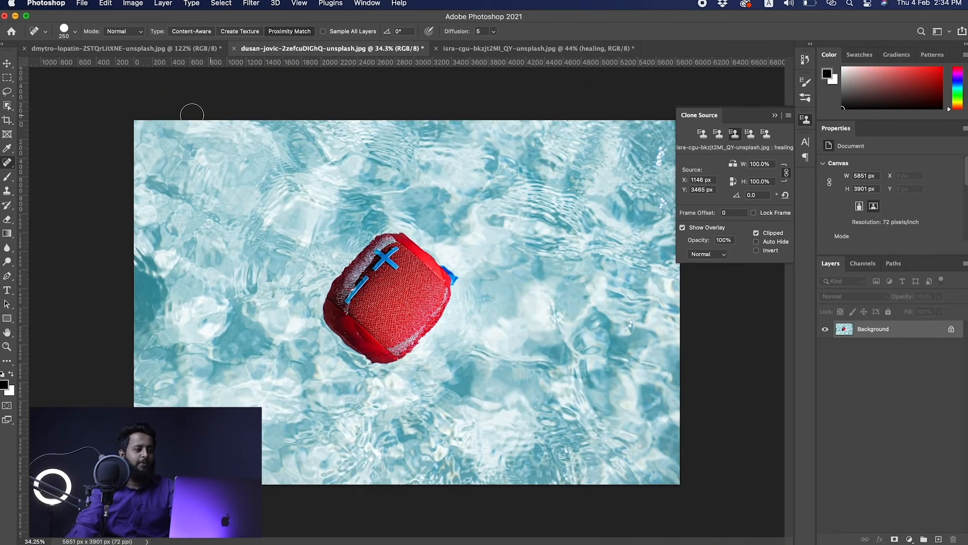
- Switch to the coffee bean photo and heal over the isolated bean below the upper cluster using Create Texture at brush size 125
left_click(208, 50)
key("bracketleft")
key("bracketleft")
key("bracketleft")
key("bracketleft")
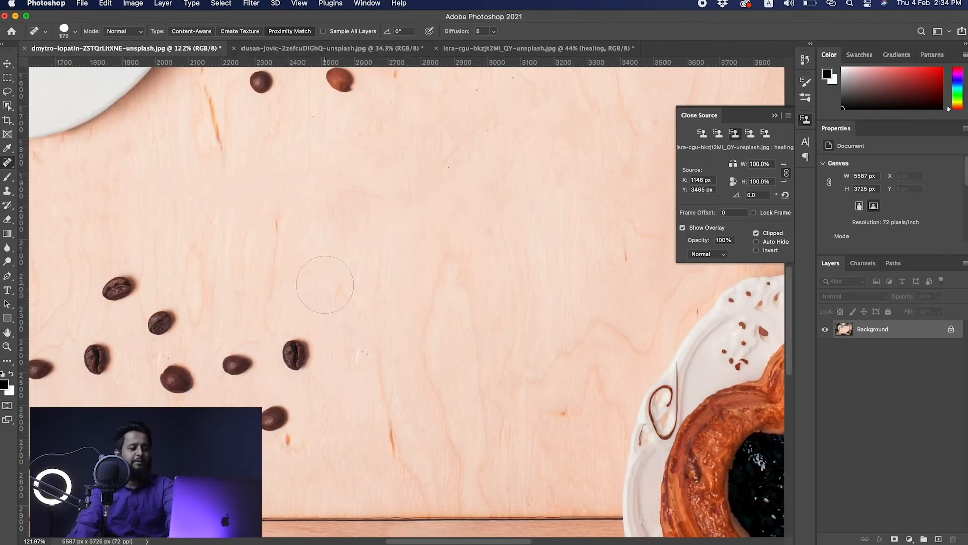
key("space")
mouse_move(358, 265)
left_mouse_down()
mouse_move(370, 337)
mouse_move(353, 422)
left_mouse_up()
left_click_drag(331, 312, 372, 301)
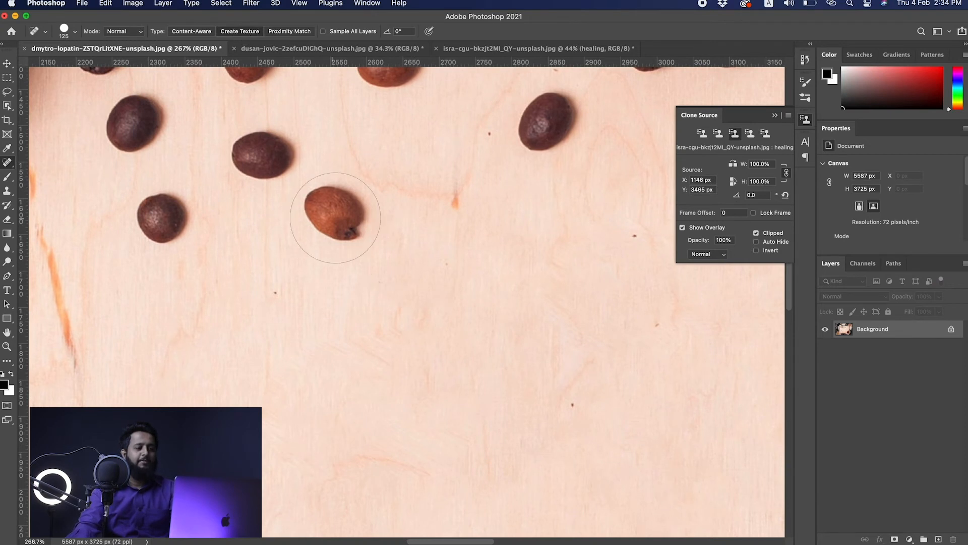
scroll(324, 210, "right", 5)
scroll(324, 210, "up", 3)
mouse_move(377, 217)
left_mouse_down()
mouse_move(390, 224)
mouse_move(379, 213)
left_mouse_up()
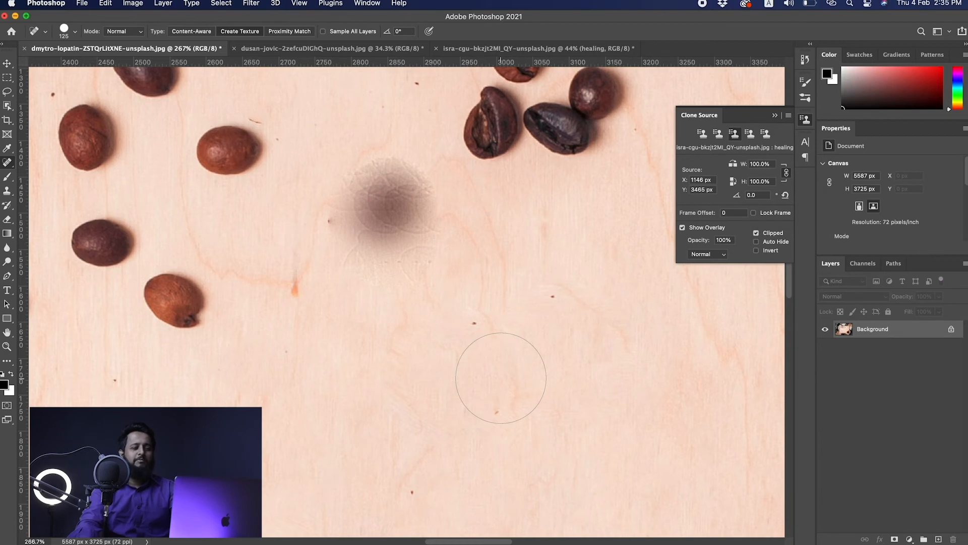
scroll(500, 377, "down", 5)
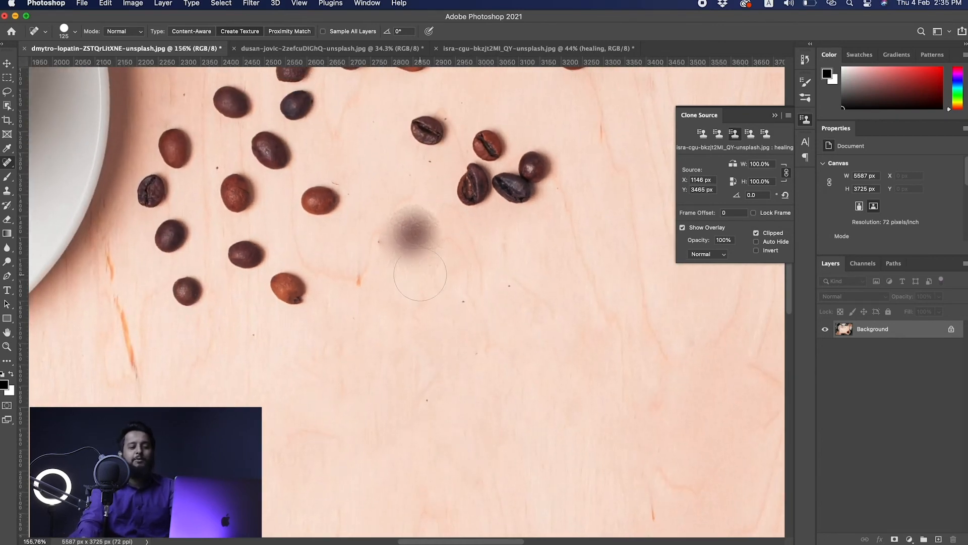
left_click(468, 48)
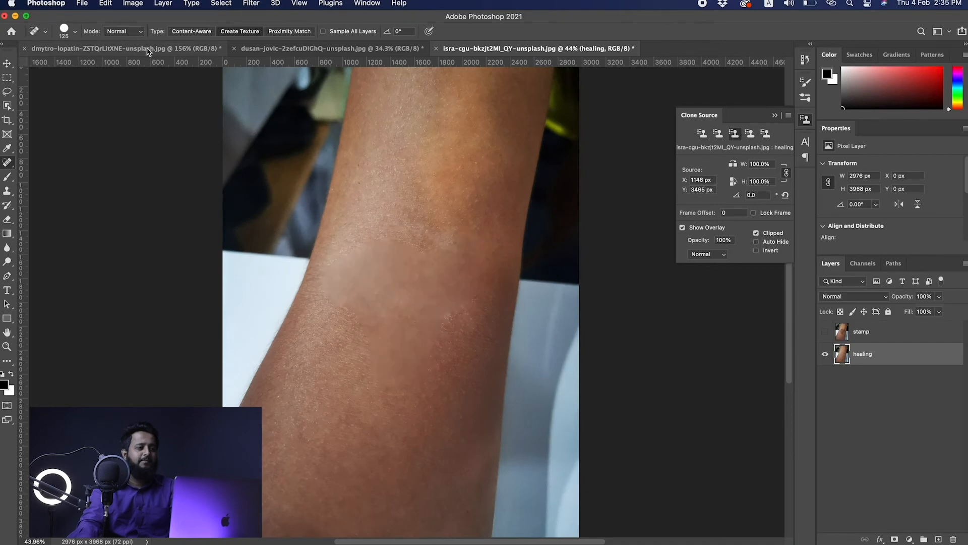
left_click(167, 49)
left_click_drag(466, 242, 357, 138)
left_click_drag(400, 235, 456, 353)
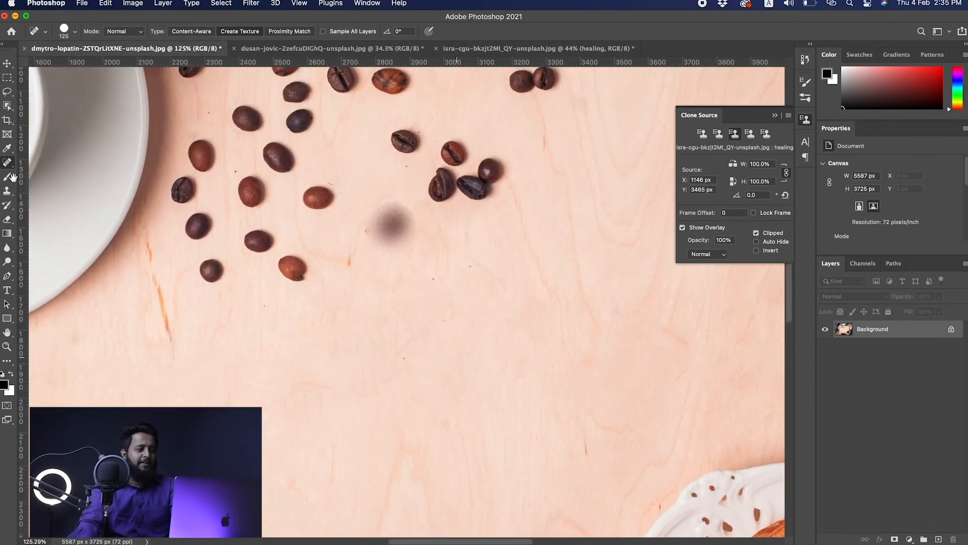
- Choose the Healing Brush Tool, switch to the pool photo, and enlarge the brush size to 600
left_click(7, 163)
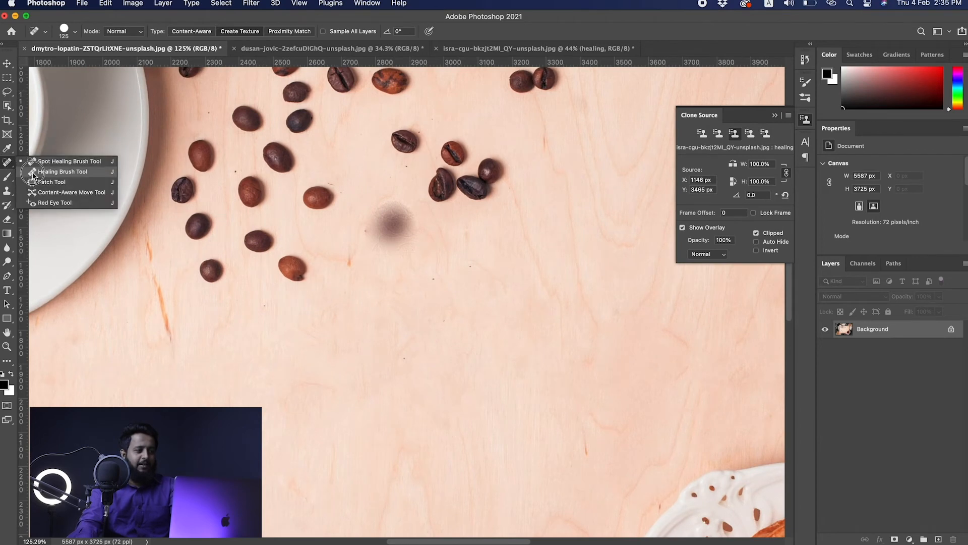
left_click(34, 172)
left_click_drag(438, 342, 348, 398)
left_click(305, 49)
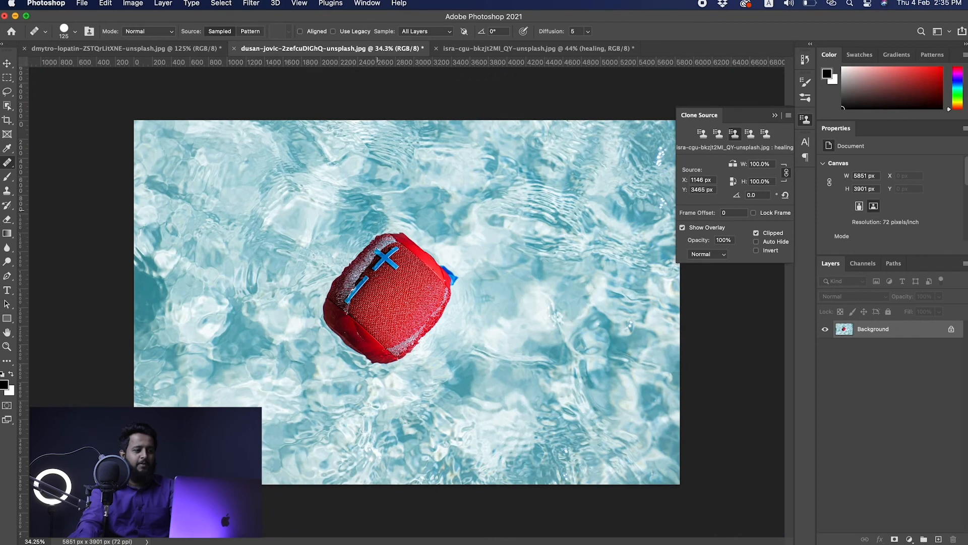
scroll(361, 258, "up", 3)
scroll(387, 267, "down", 5)
key("bracketright")
key("bracketright")
key("bracketright")
key("bracketright")
key("bracketright")
key("bracketright")
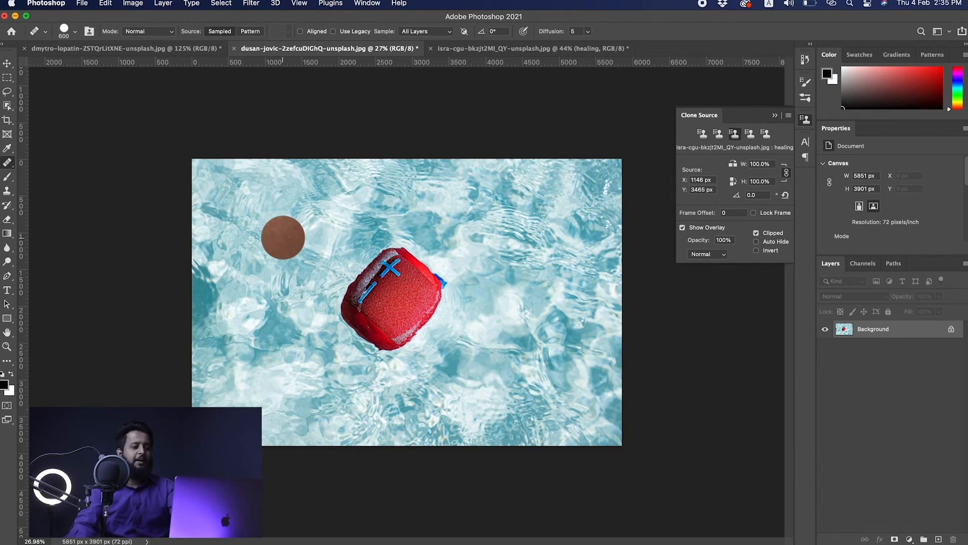
- Sample the water to the upper left of the red speaker, heal over the whole speaker, and undo the stroke
scroll(333, 232, "up", 2)
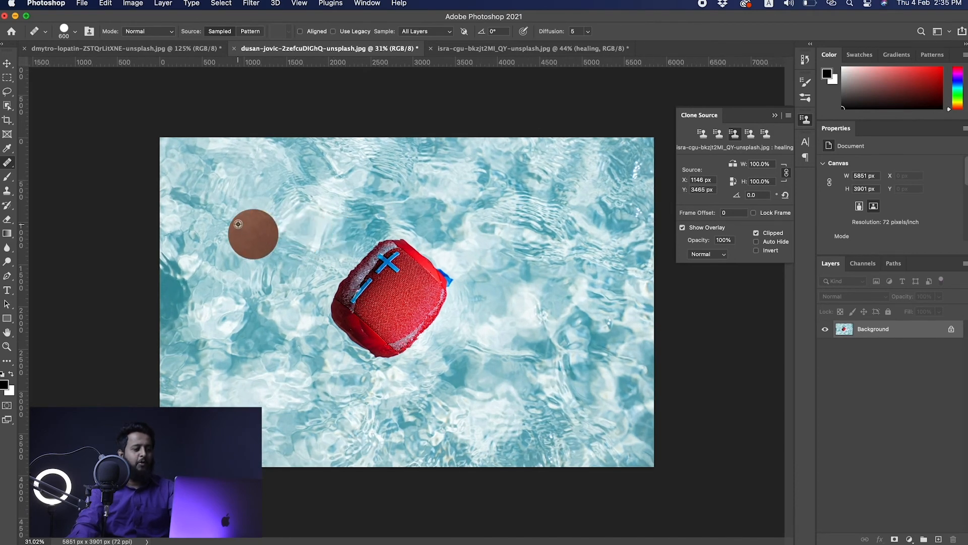
left_click(233, 218, "alt")
mouse_move(418, 262)
left_mouse_down()
mouse_move(422, 302)
mouse_move(390, 279)
mouse_move(372, 287)
mouse_move(371, 320)
mouse_move(358, 291)
left_mouse_up()
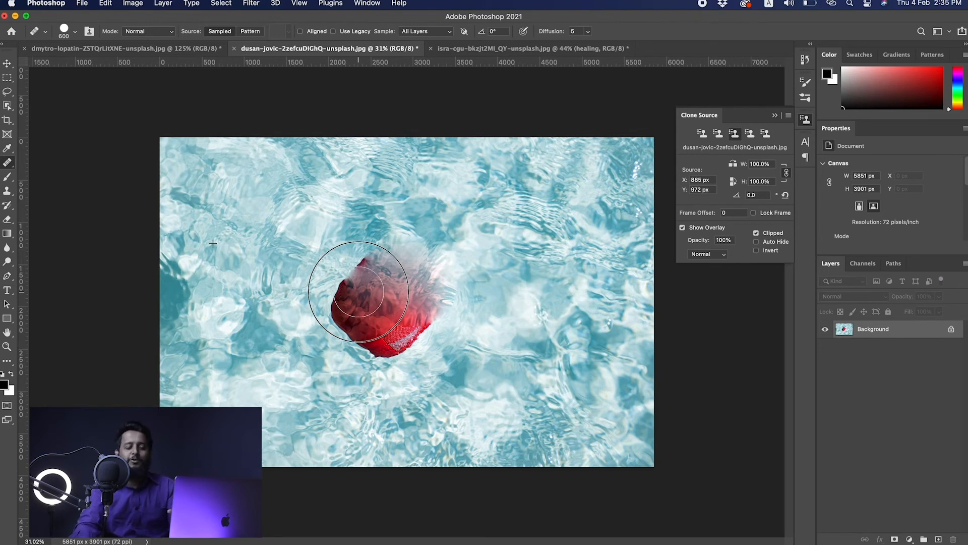
mouse_move(359, 291)
left_mouse_down()
mouse_move(370, 323)
mouse_move(425, 324)
mouse_move(397, 345)
mouse_move(356, 334)
mouse_move(340, 295)
mouse_move(371, 248)
left_mouse_up()
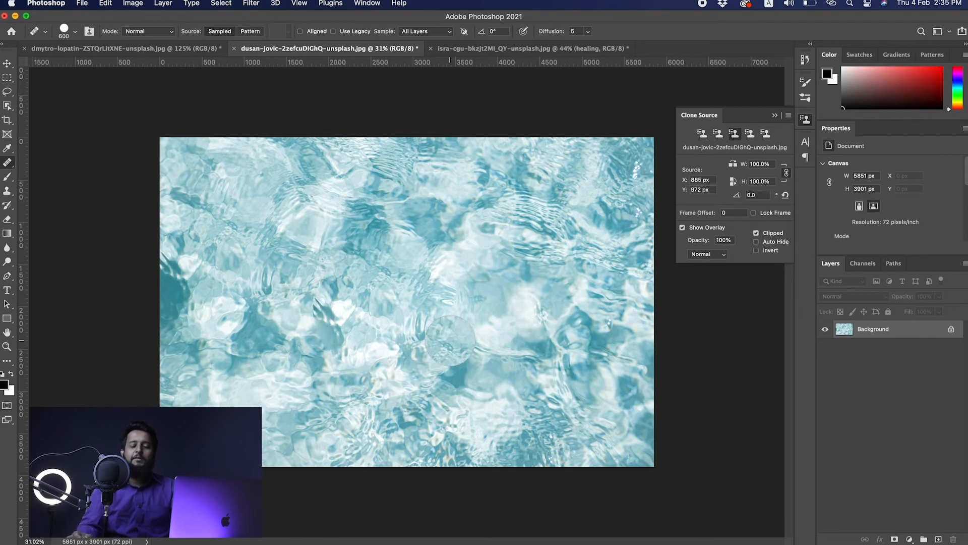
key("super+z")
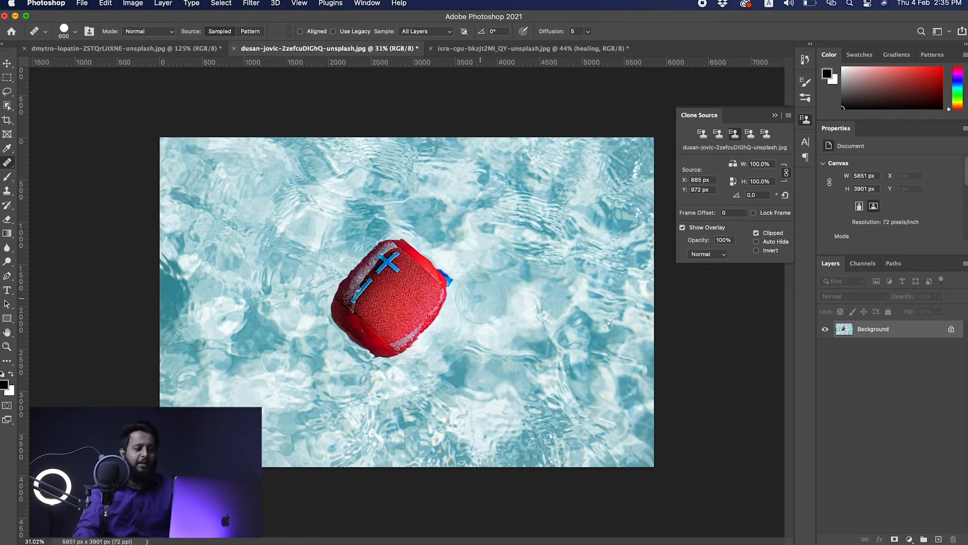
- Try covering the upper half of the red speaker with a size 600 Clone Stamp, and undo the stroke
left_click(7, 191)
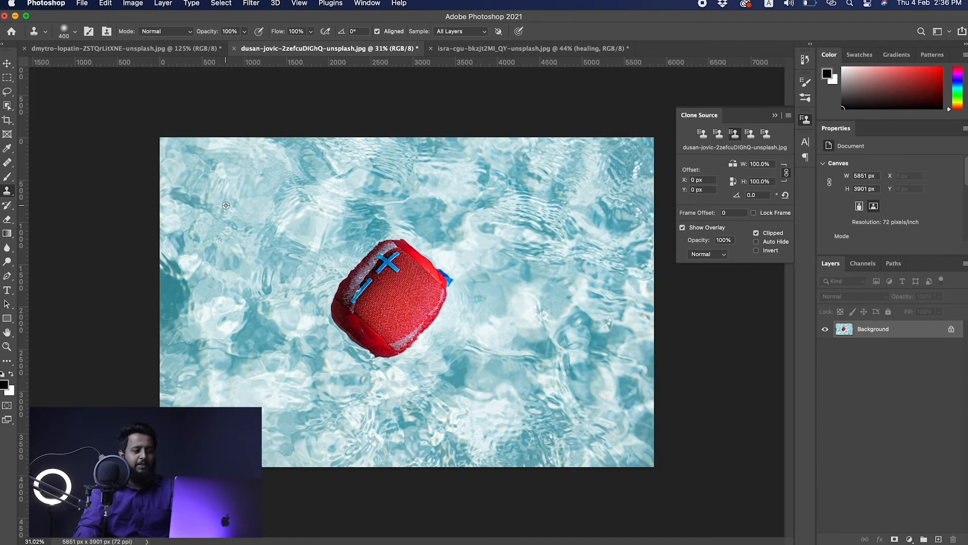
key("]")
key("]")
mouse_move(371, 252)
left_mouse_down()
mouse_move(435, 257)
mouse_move(368, 256)
mouse_move(347, 277)
mouse_move(444, 275)
left_mouse_up()
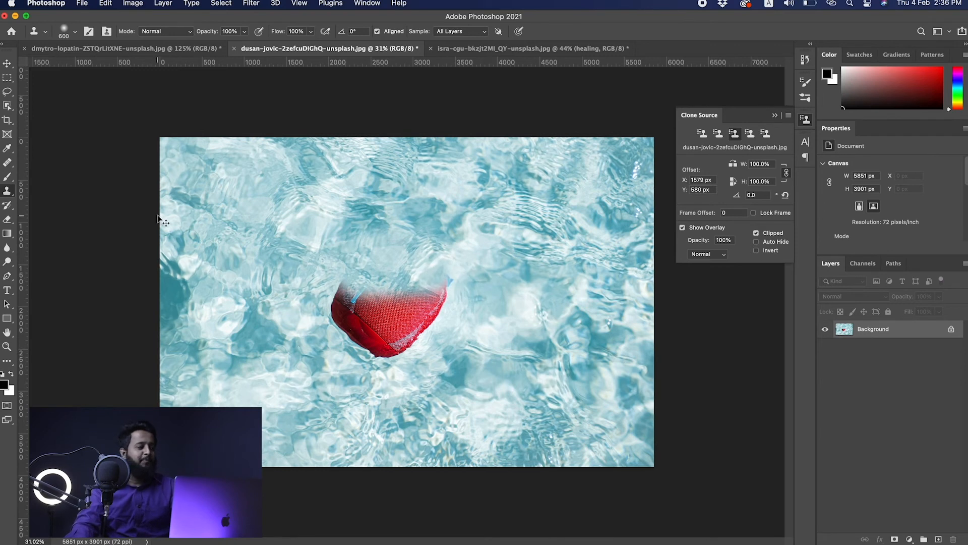
key("super+z")
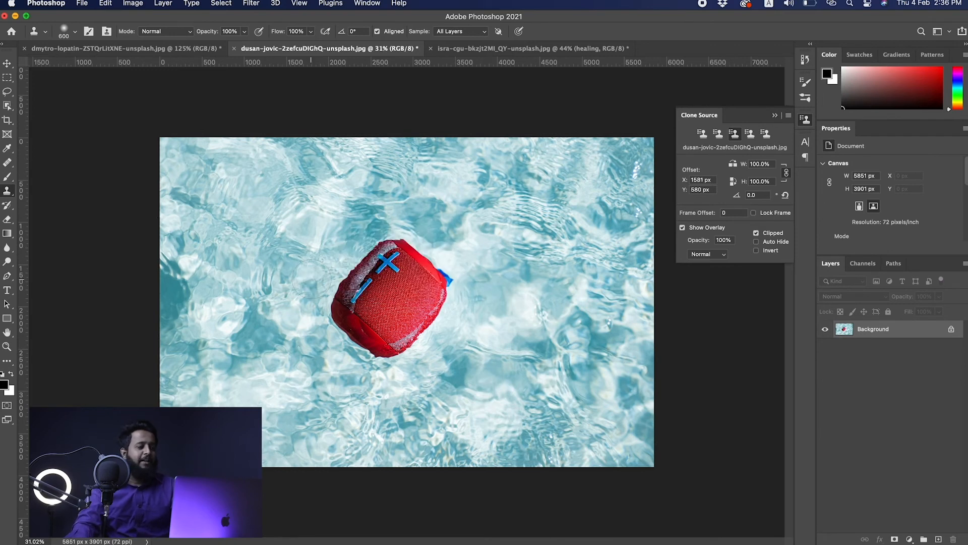
- Remove the red speaker with the Healing Brush, sampling the water to its left and painting over the entire speaker
left_click(7, 163)
left_click(232, 249, "alt")
mouse_move(385, 255)
left_mouse_down()
mouse_move(376, 262)
mouse_move(414, 252)
mouse_move(440, 276)
left_mouse_up()
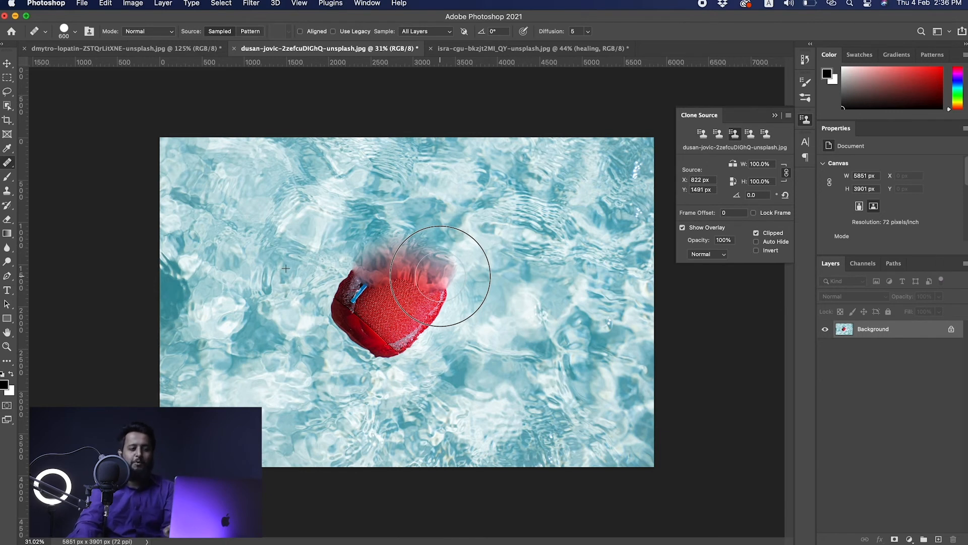
mouse_move(433, 290)
left_mouse_down()
mouse_move(392, 342)
mouse_move(365, 316)
mouse_move(373, 288)
mouse_move(429, 281)
mouse_move(402, 318)
mouse_move(352, 334)
mouse_move(348, 291)
mouse_move(359, 280)
mouse_move(439, 283)
left_mouse_up()
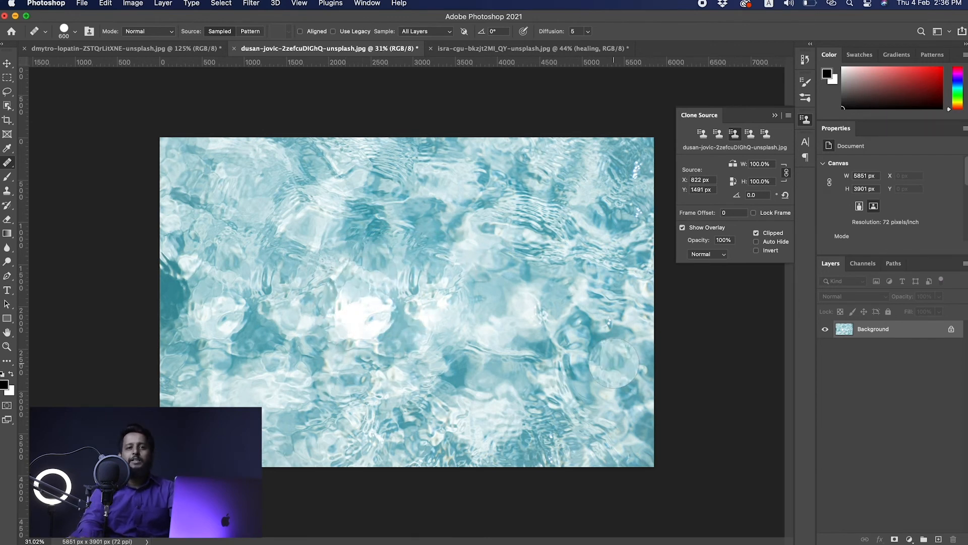
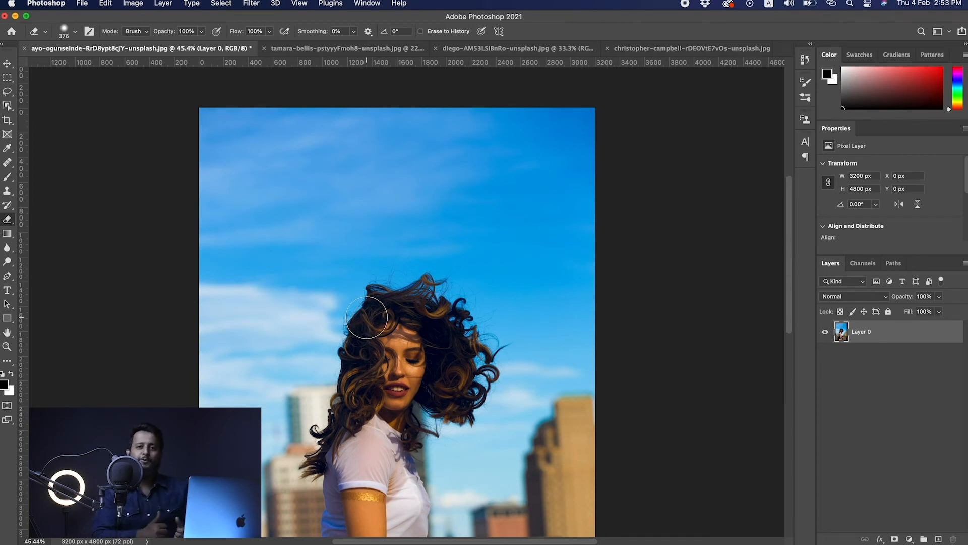
- Add a pure red Solid Color fill layer and place it beneath Layer 0
left_click(909, 539)
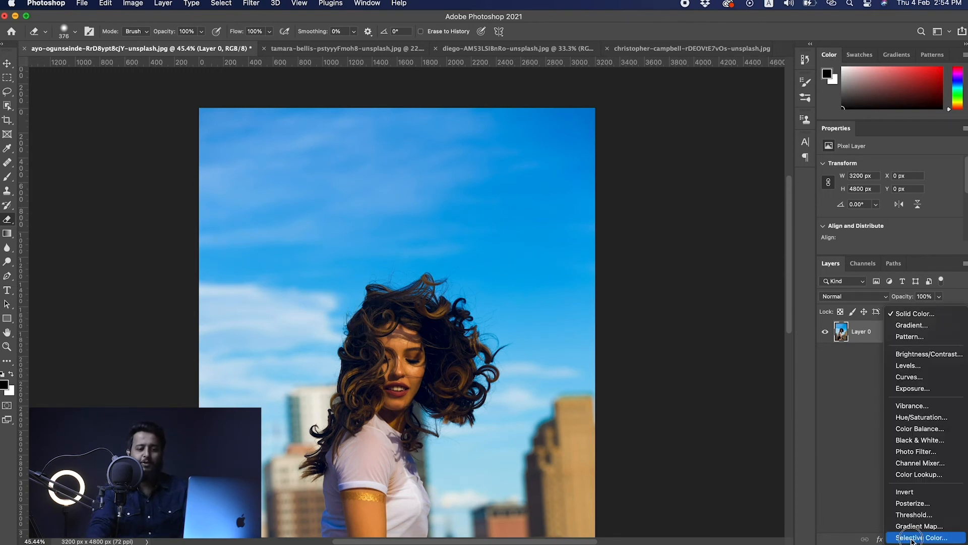
left_click(918, 310)
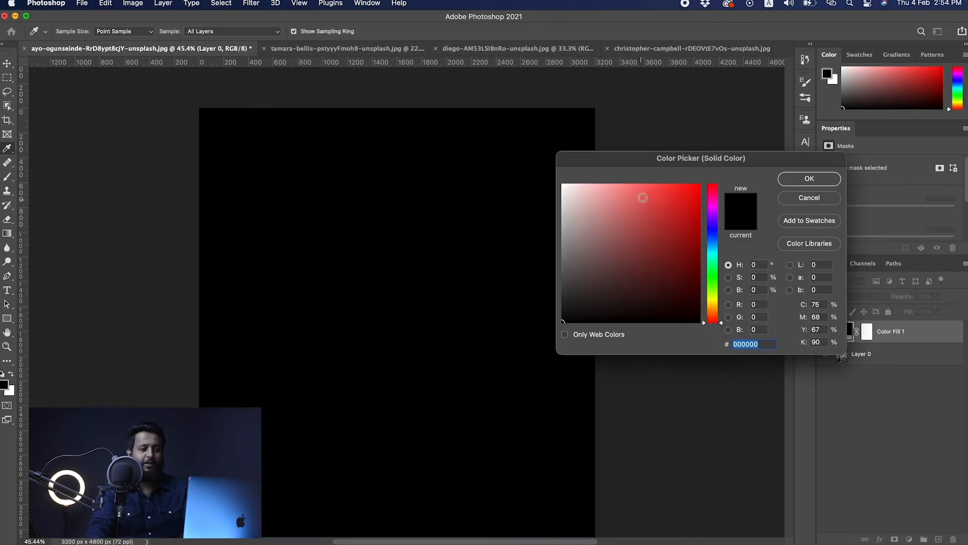
left_click_drag(654, 201, 716, 189)
left_click(807, 179)
left_click_drag(847, 332, 849, 376)
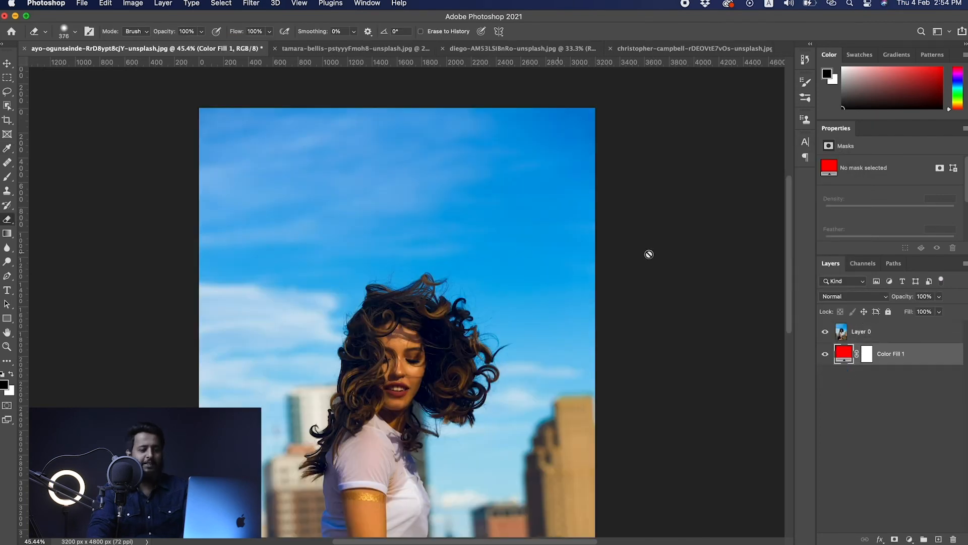
- Erase broad soft strokes across the upper sky on Layer 0 with the Eraser to reveal the red fill
left_click(876, 334)
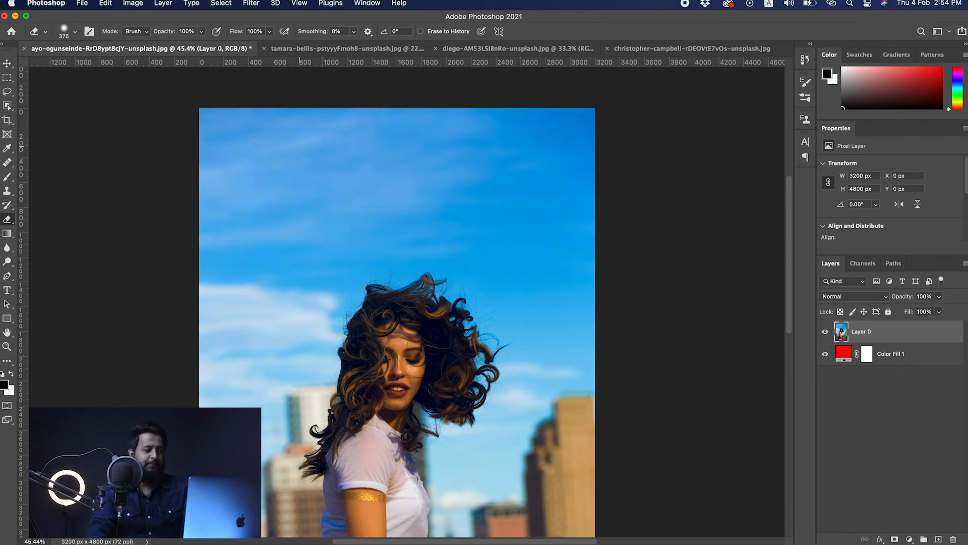
mouse_move(333, 151)
left_mouse_down()
mouse_move(262, 254)
mouse_move(320, 177)
mouse_move(518, 190)
left_mouse_up()
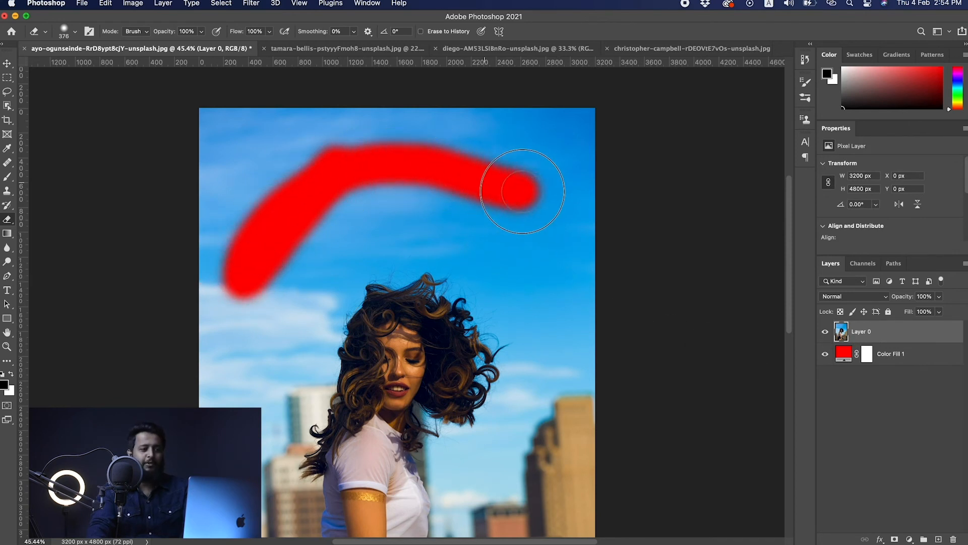
mouse_move(416, 164)
left_mouse_down()
mouse_move(348, 139)
mouse_move(250, 176)
mouse_move(326, 128)
mouse_move(540, 142)
mouse_move(515, 146)
mouse_move(550, 138)
mouse_move(569, 210)
mouse_move(532, 160)
left_mouse_up()
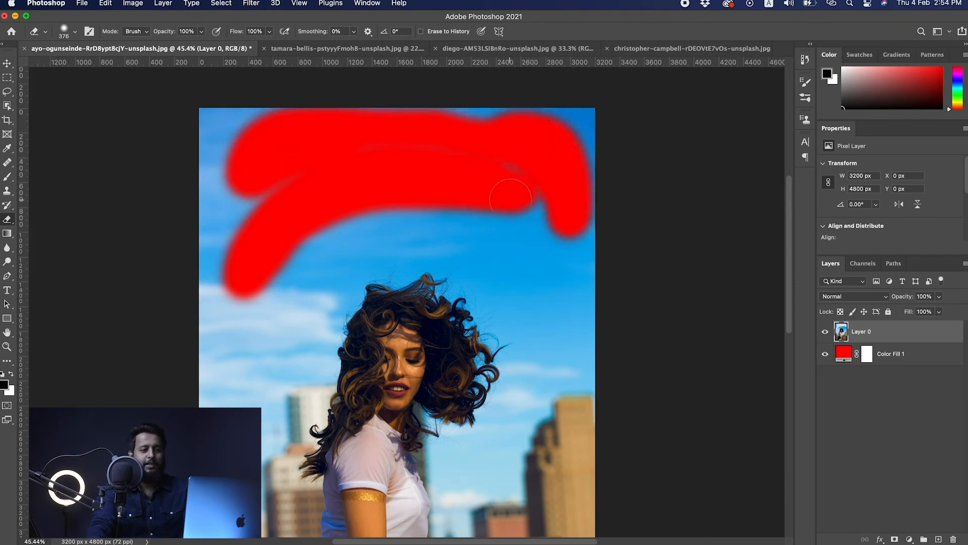
- Hide the red fill layer and erase the remaining upper sky on Layer 0 down to around the woman's hair
left_click(823, 356)
mouse_move(340, 215)
left_mouse_down()
mouse_move(485, 220)
mouse_move(546, 194)
left_mouse_up()
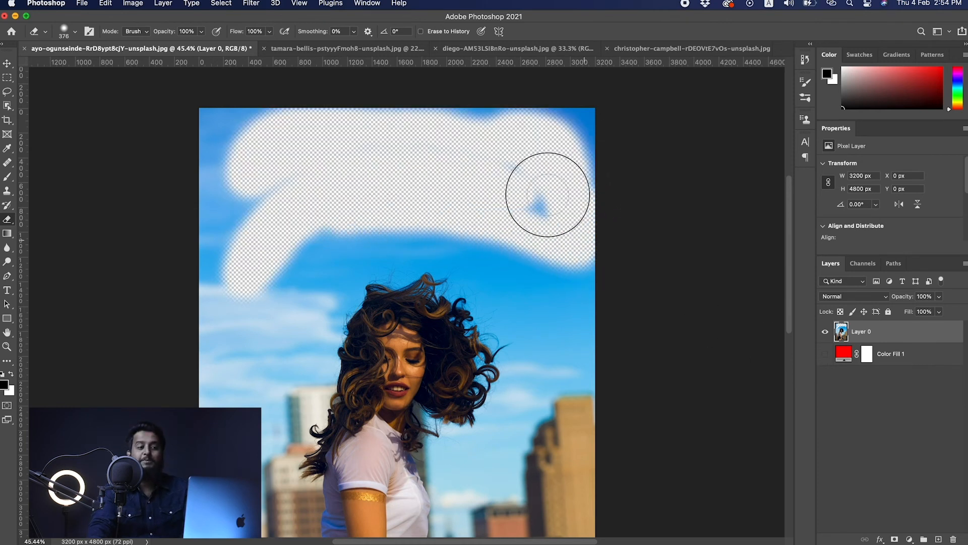
mouse_move(262, 175)
left_mouse_down()
mouse_move(201, 216)
mouse_move(199, 268)
mouse_move(241, 202)
mouse_move(202, 358)
mouse_move(258, 265)
mouse_move(287, 264)
mouse_move(228, 374)
mouse_move(199, 386)
mouse_move(174, 179)
mouse_move(186, 144)
mouse_move(270, 130)
mouse_move(207, 172)
mouse_move(190, 159)
mouse_move(228, 109)
mouse_move(547, 117)
mouse_move(611, 141)
mouse_move(587, 340)
mouse_move(515, 253)
mouse_move(391, 224)
mouse_move(310, 228)
mouse_move(275, 249)
mouse_move(293, 242)
mouse_move(246, 210)
mouse_move(419, 195)
mouse_move(542, 268)
mouse_move(584, 272)
mouse_move(539, 195)
mouse_move(556, 226)
left_mouse_up()
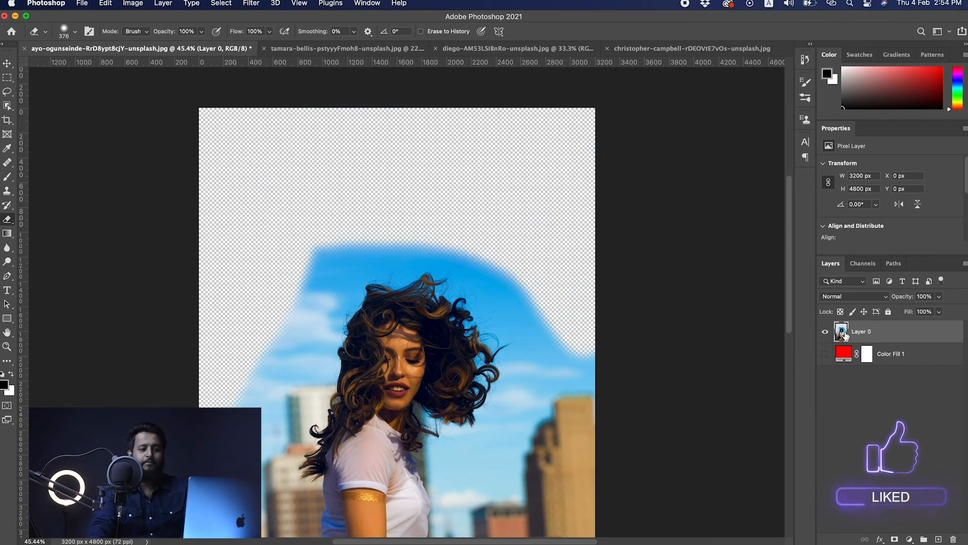
- Show the red fill layer again and erase the sky and buildings to the right of the woman
left_click(825, 354)
scroll(454, 190, "down", 5)
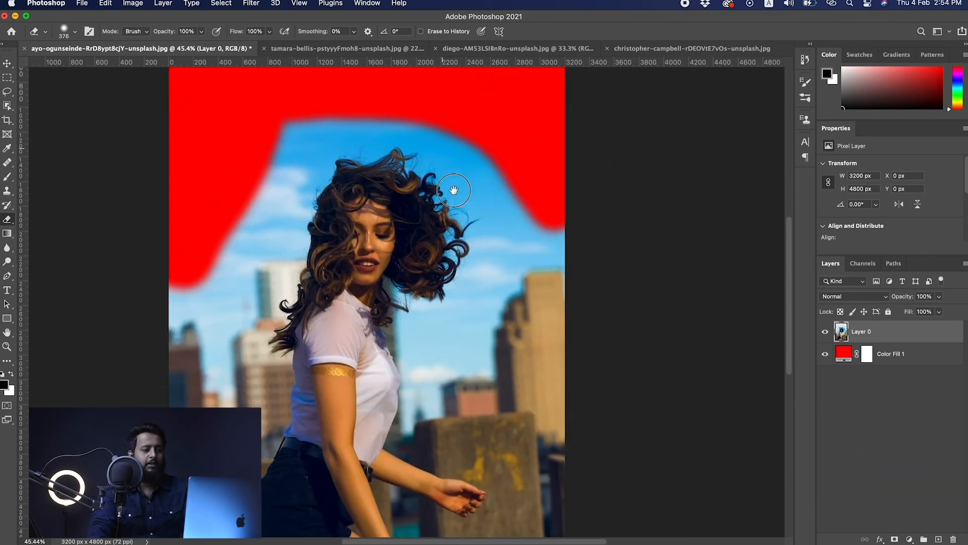
mouse_move(535, 273)
left_mouse_down()
mouse_move(484, 161)
mouse_move(524, 247)
mouse_move(505, 310)
mouse_move(435, 353)
mouse_move(471, 432)
mouse_move(512, 439)
mouse_move(496, 337)
mouse_move(558, 245)
mouse_move(557, 321)
mouse_move(550, 208)
mouse_move(489, 147)
mouse_move(397, 109)
mouse_move(289, 119)
mouse_move(222, 184)
left_mouse_up()
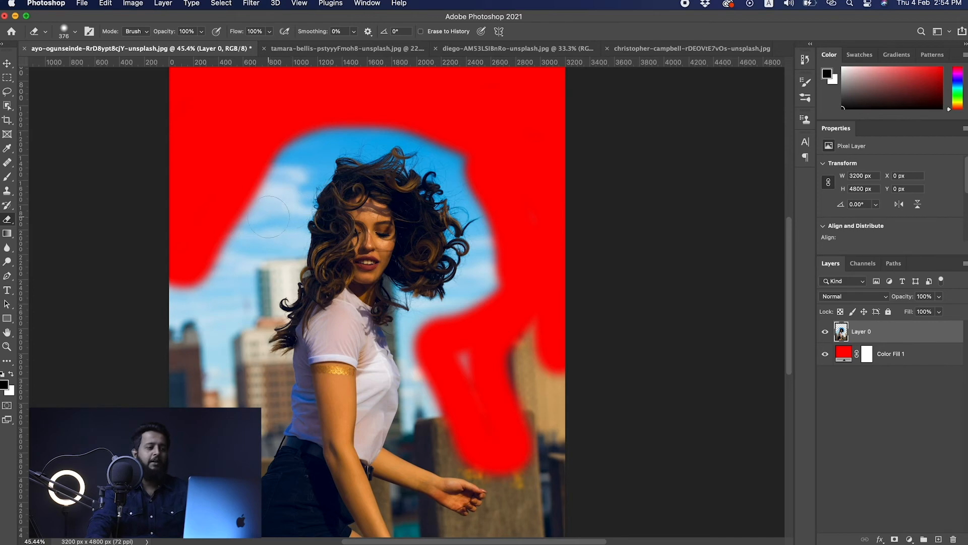
- Enlarge the Eraser to about 620 and erase the sky and buildings to the left of the woman
mouse_move(277, 213)
left_mouse_down()
mouse_move(267, 222)
mouse_move(358, 201)
mouse_move(254, 231)
mouse_move(318, 249)
left_mouse_up()
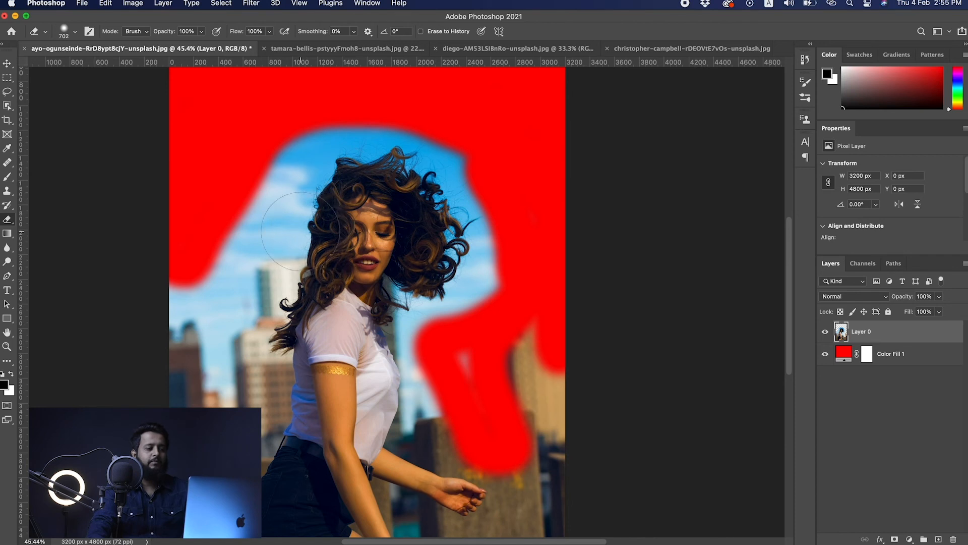
mouse_move(346, 222)
left_mouse_down()
mouse_move(493, 220)
mouse_move(346, 244)
mouse_move(329, 231)
mouse_move(303, 312)
mouse_move(324, 133)
mouse_move(323, 197)
left_mouse_up()
mouse_move(271, 151)
left_mouse_down()
mouse_move(242, 222)
mouse_move(268, 189)
left_mouse_up()
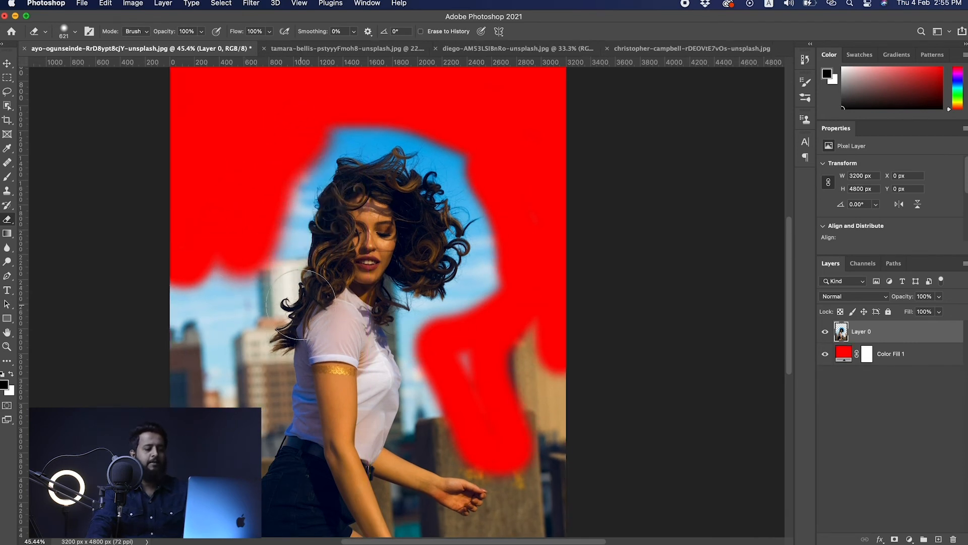
mouse_move(272, 315)
left_mouse_down()
mouse_move(311, 495)
mouse_move(320, 492)
left_mouse_up()
mouse_move(238, 273)
left_mouse_down()
mouse_move(194, 320)
mouse_move(177, 297)
left_mouse_up()
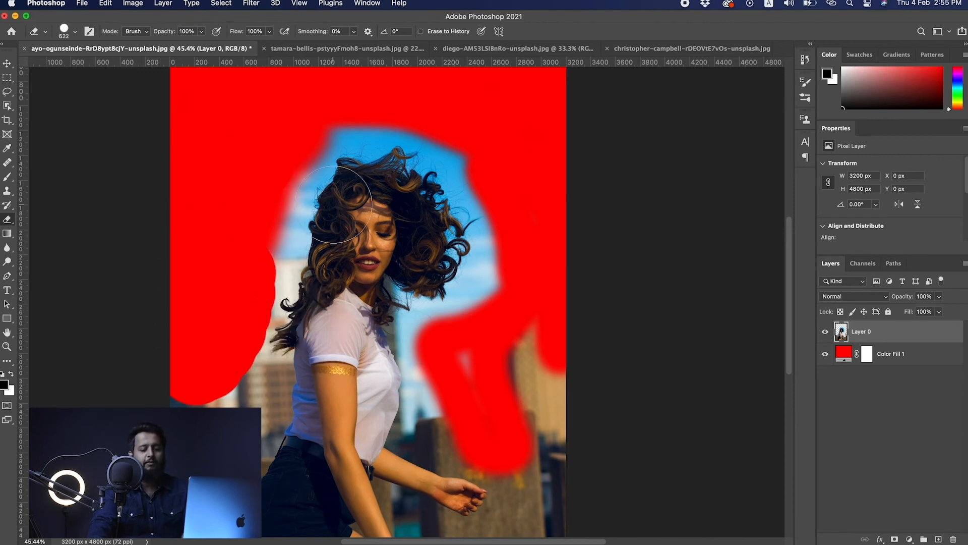
- Reduce the Eraser size to 250 and undo all erasing strokes on Layer 0, keeping the red fill layer shown
key("bracketleft")
key("bracketleft")
key("bracketleft")
key("bracketleft")
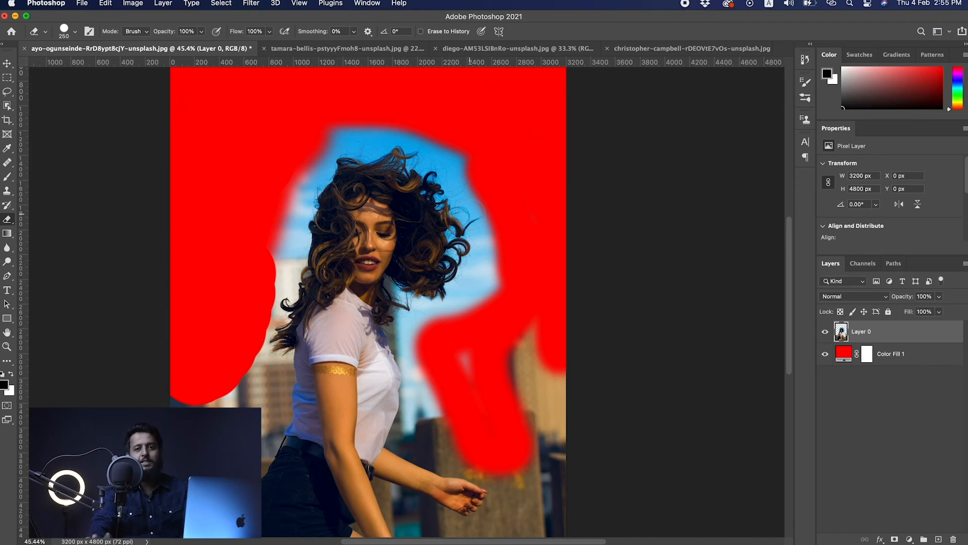
left_click_drag(439, 202, 413, 295)
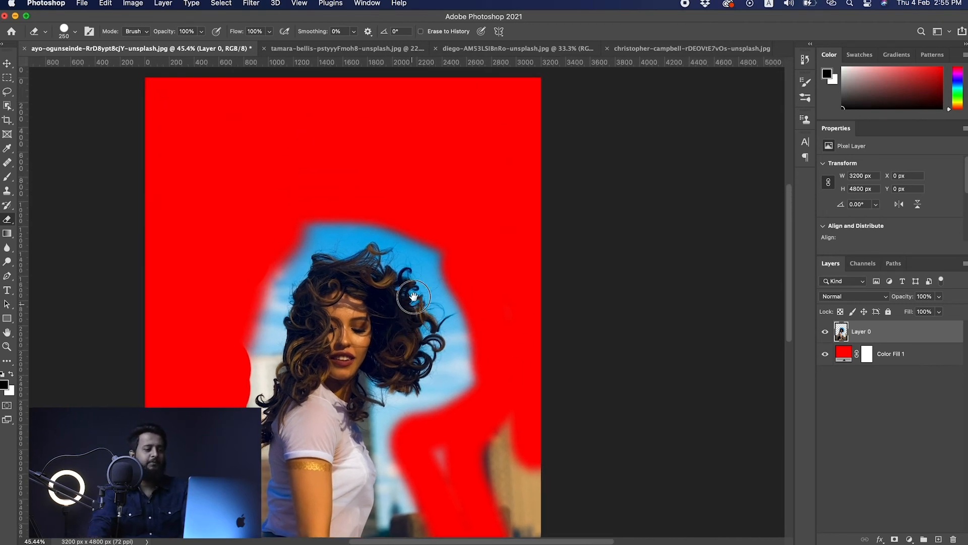
key("super+z")
key("super+z")
key("super+z")
key("super+z")
key("super+z")
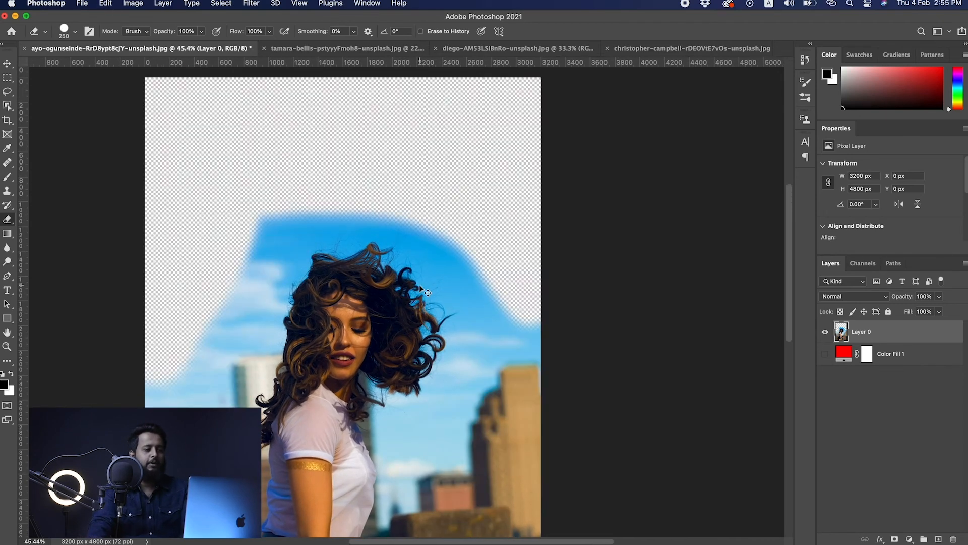
key("super+z")
key("super+z")
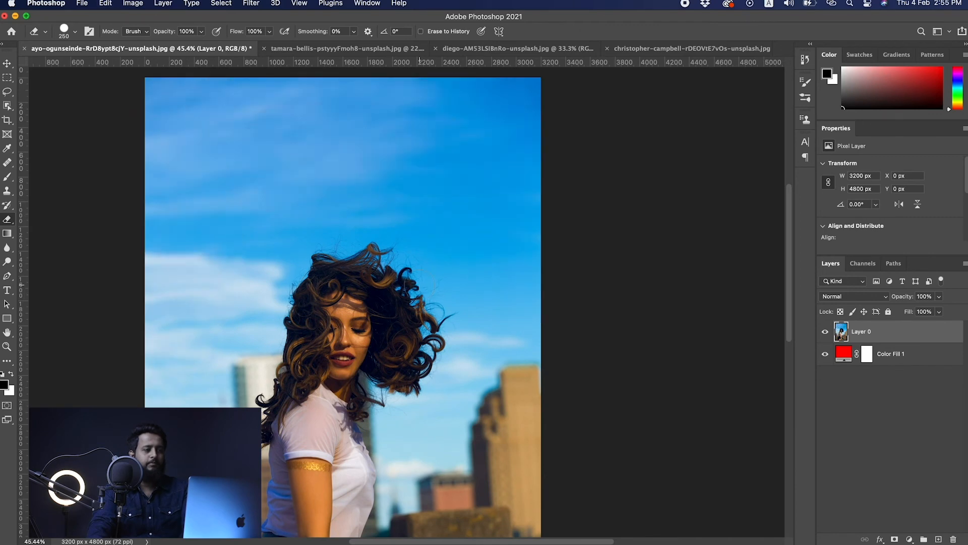
- Erase the upper-right blue sky on Layer 0 with the Magic Eraser, and set its tolerance to 10
left_click_drag(10, 227, 43, 238)
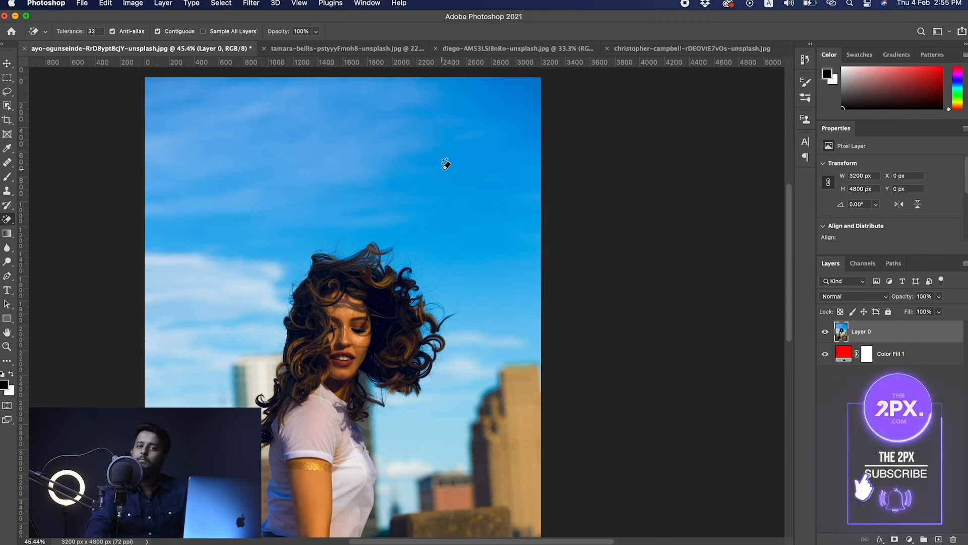
left_click(453, 193)
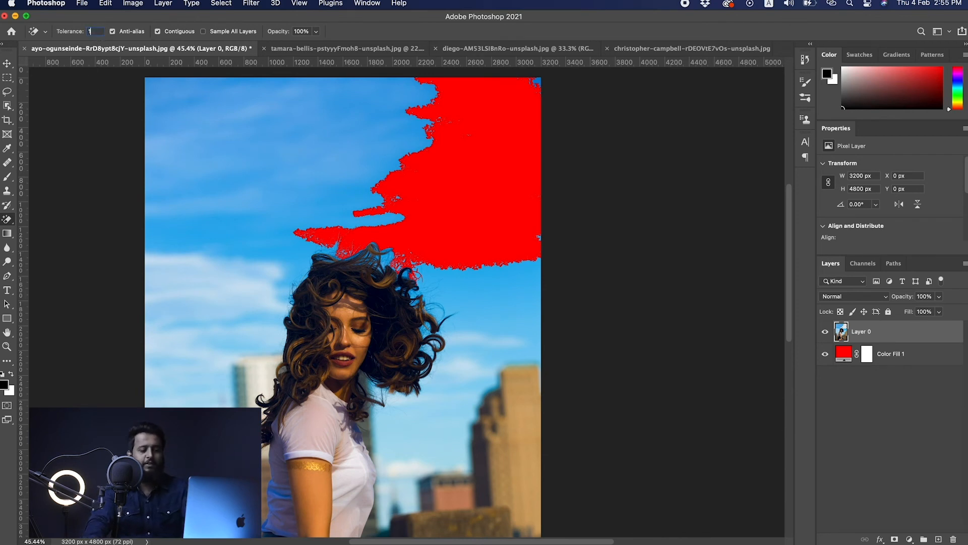
type("0")
key("Return")
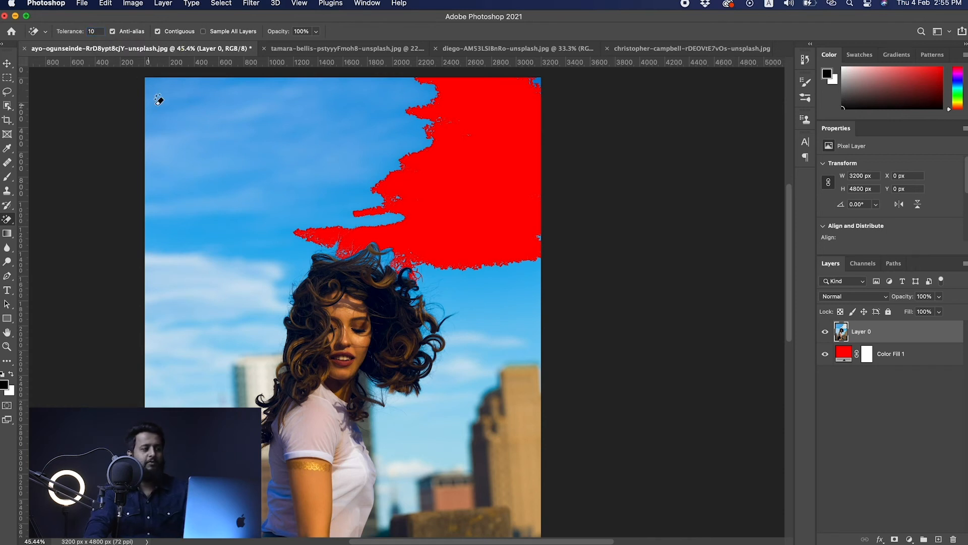
- Erase the upper-left sky with the Magic Eraser, and erase the left cloud band again with the tolerance set to 40
left_click(200, 118)
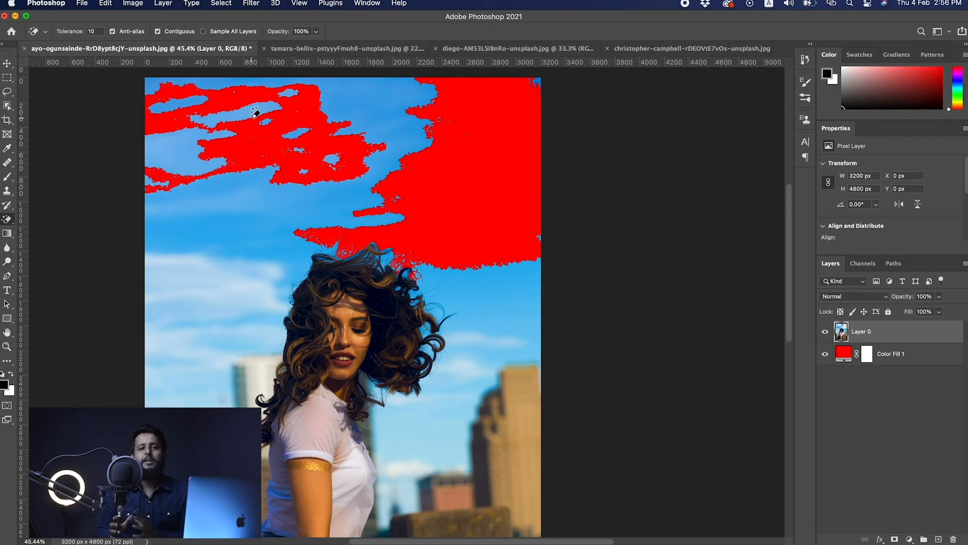
left_click(174, 269)
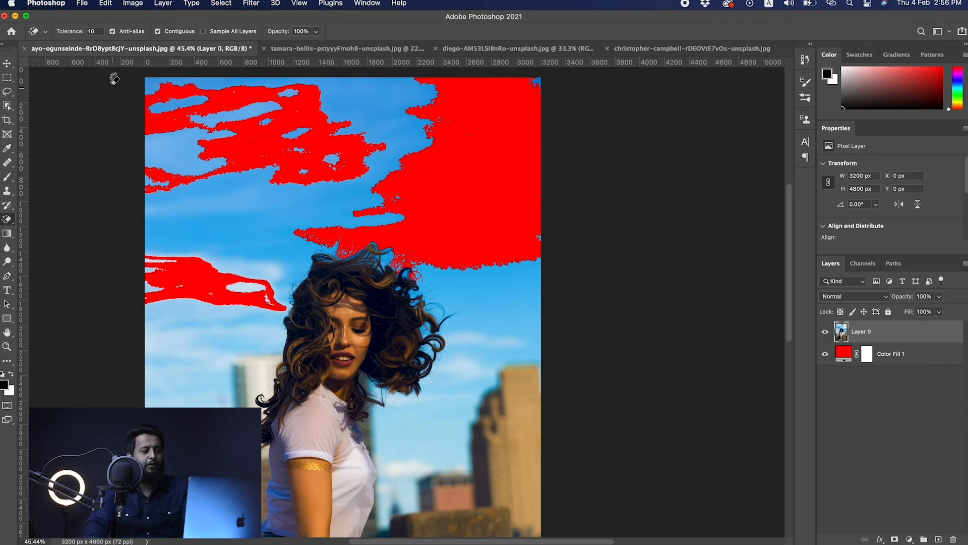
left_click(97, 31)
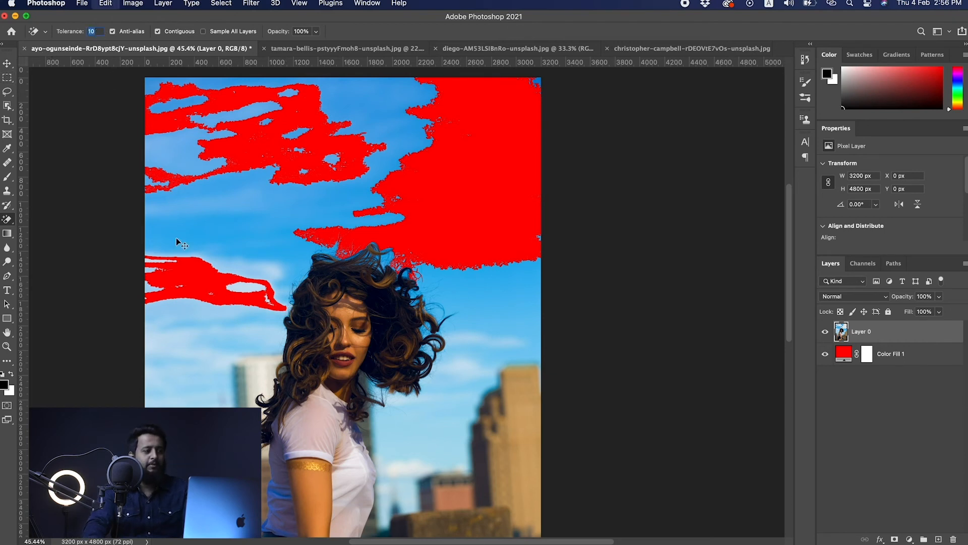
key("super+z")
type("40")
left_click(192, 270)
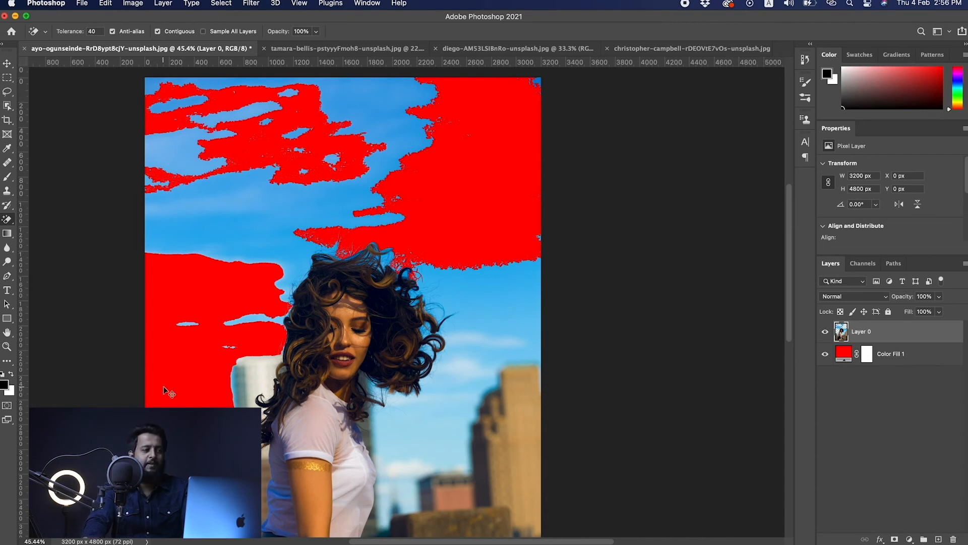
- Undo all the Magic Eraser cuts on Layer 0, including the upper-right sky
key("super+z")
key("super+z")
key("super+z")
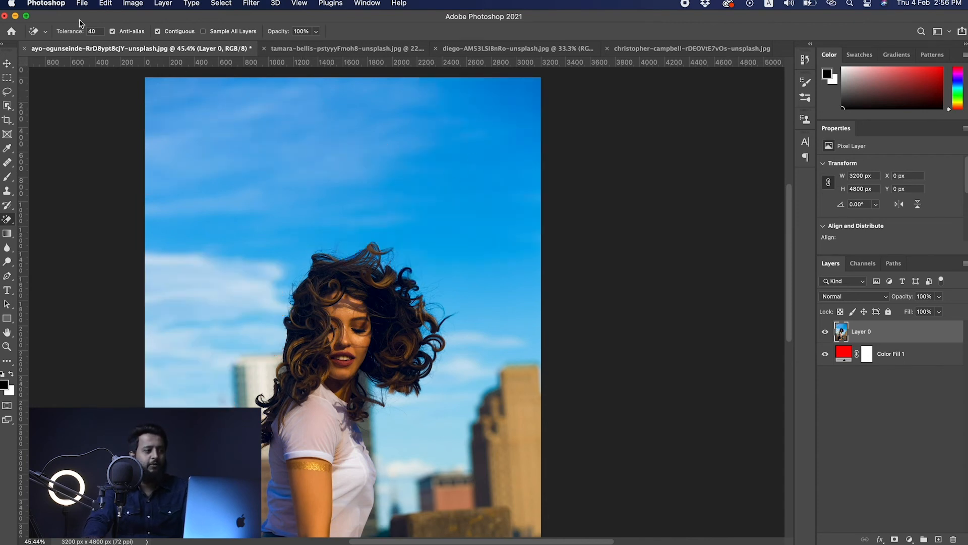
- Try erasing the upper-right sky with the Magic Eraser at a tolerance of 5, and undo it
double_click(93, 32)
type("5")
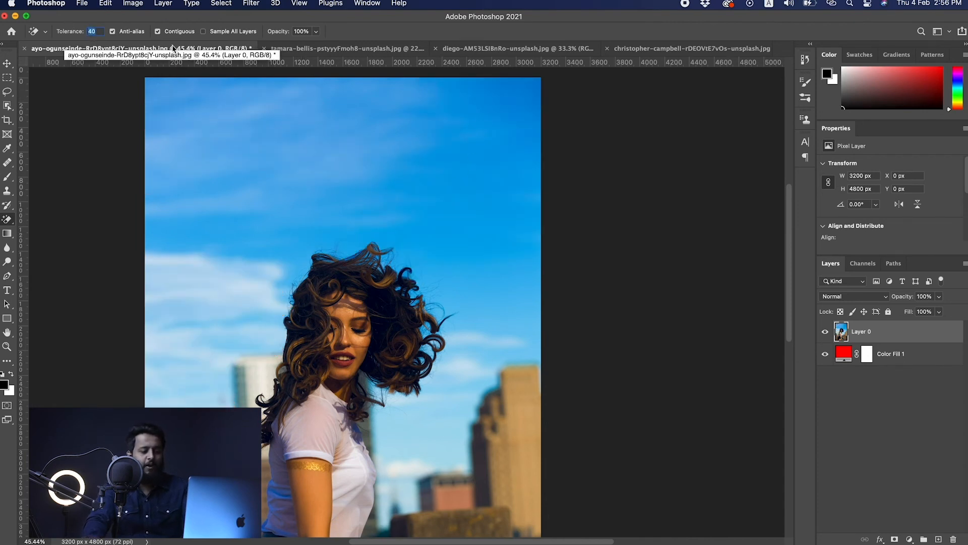
left_click(524, 116)
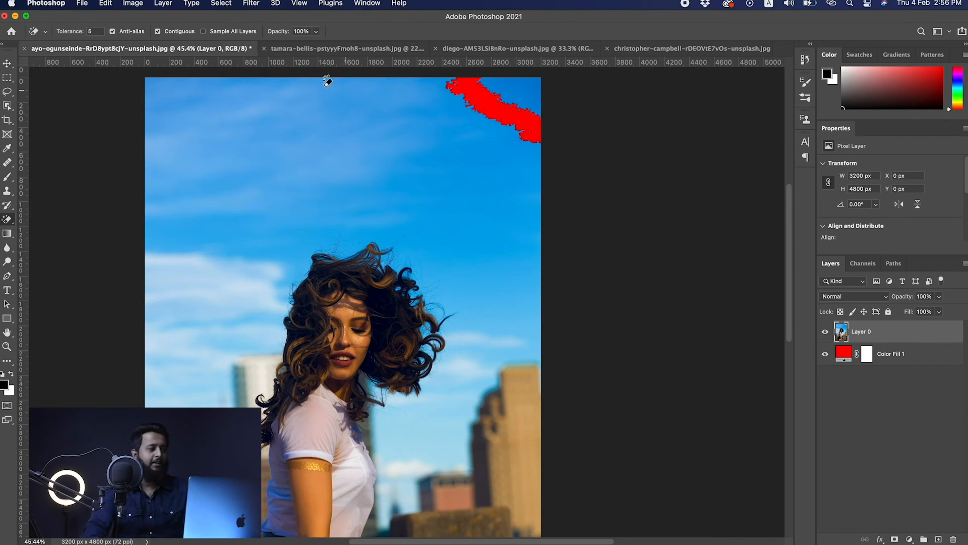
key("super+z")
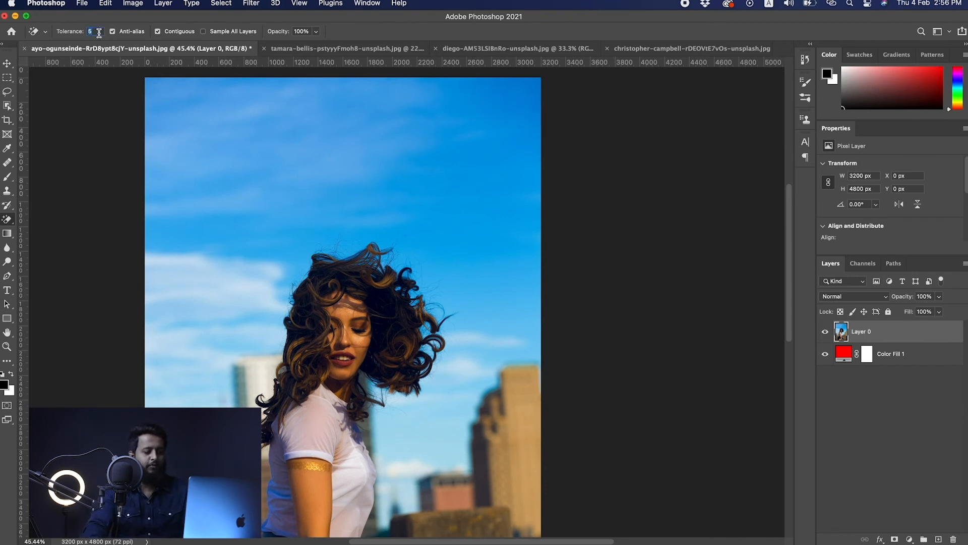
- Set the Magic Eraser tolerance to 40 and erase the upper sky and the clouds to the left of the woman
type("40")
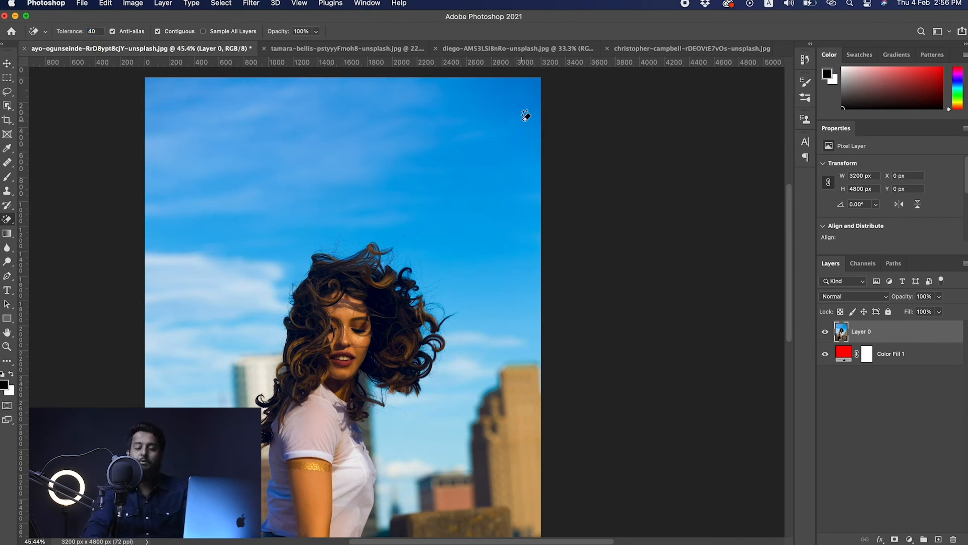
left_click(525, 116)
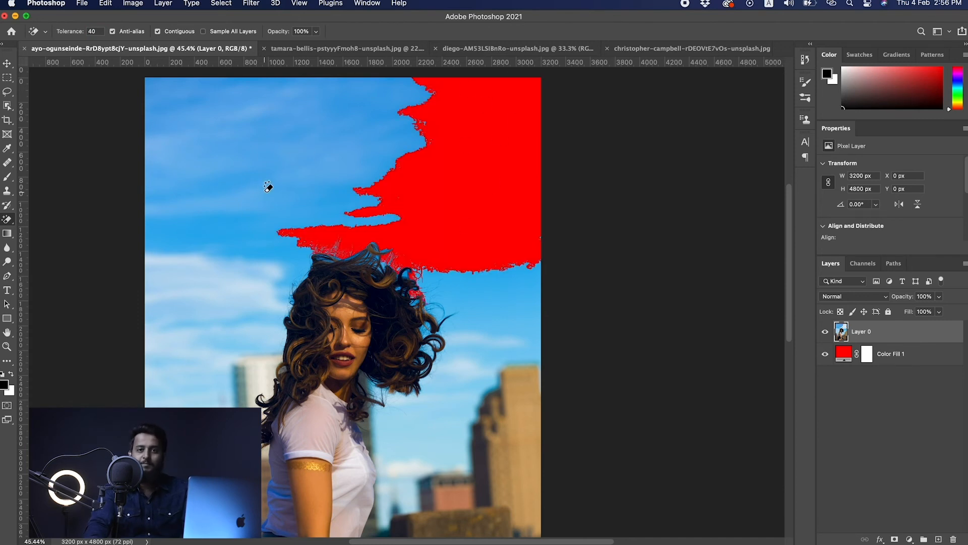
left_click(387, 140)
left_click(216, 275)
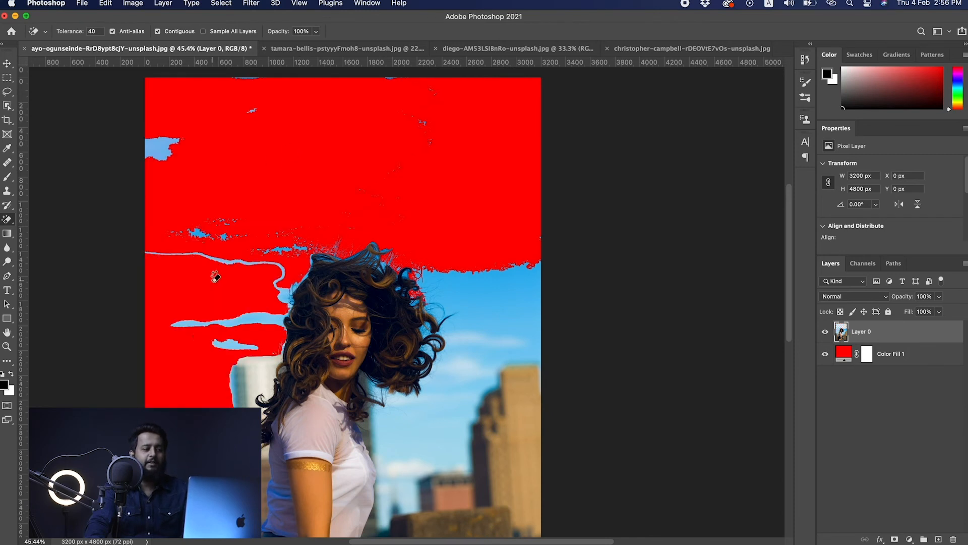
left_click(143, 139)
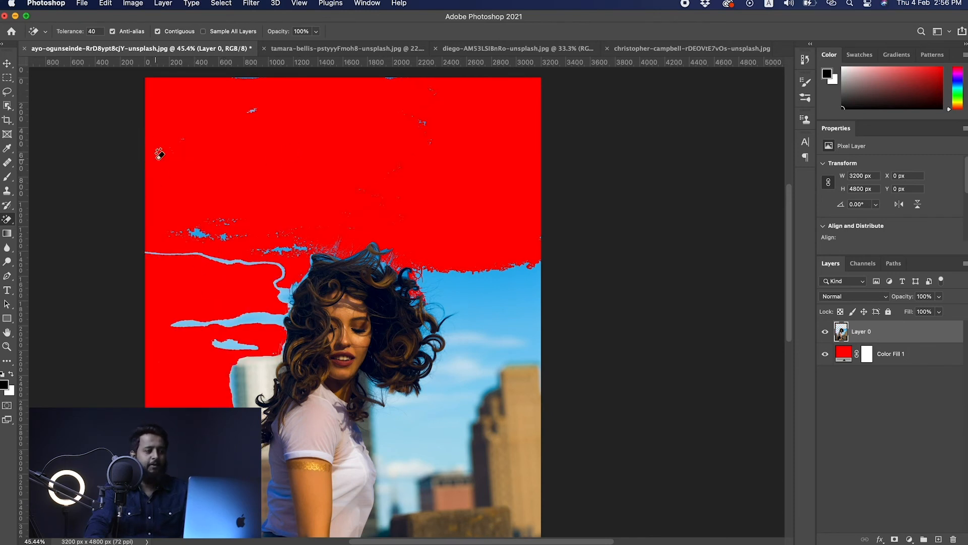
- Erase the sky to the right of the woman and the face of the tall tan building with the Magic Eraser
left_click(495, 272)
left_click(490, 352)
left_click(433, 451)
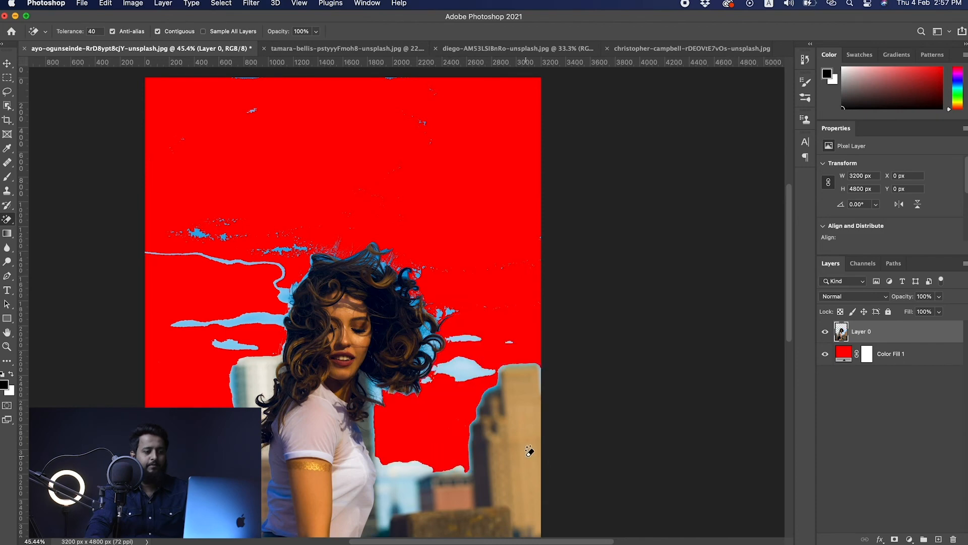
left_click_drag(499, 461, 450, 249)
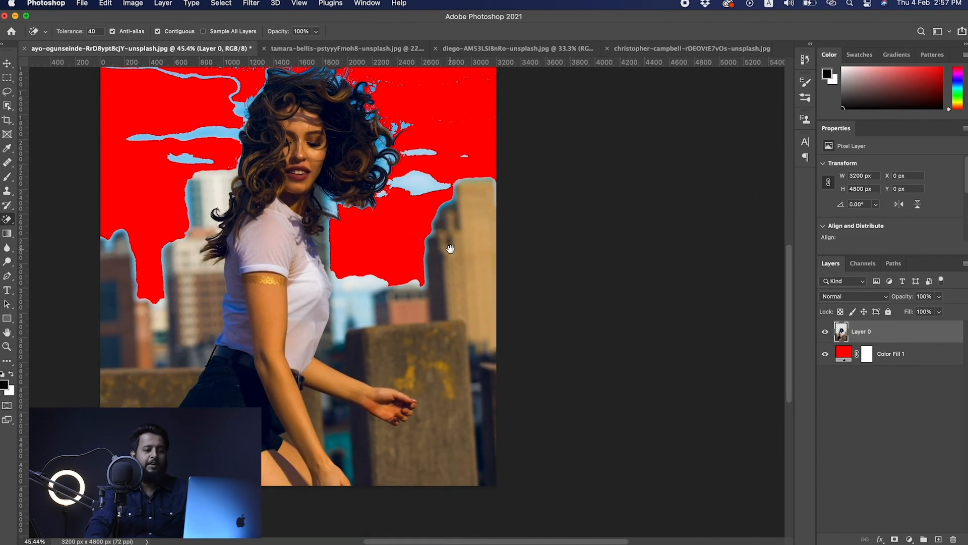
left_click(478, 244)
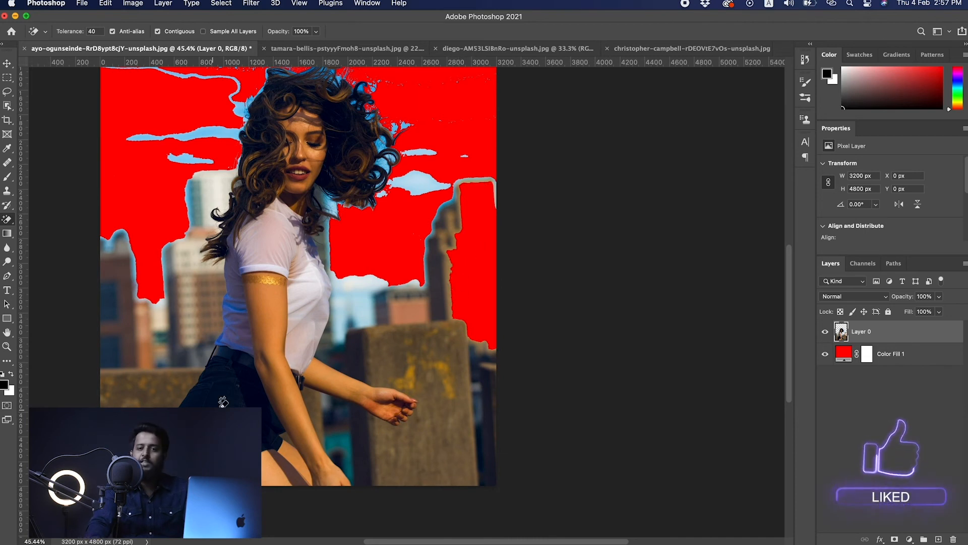
- Try erasing the woman's black shorts and her near arm with the Magic Eraser, undoing each attempt
left_click(219, 350)
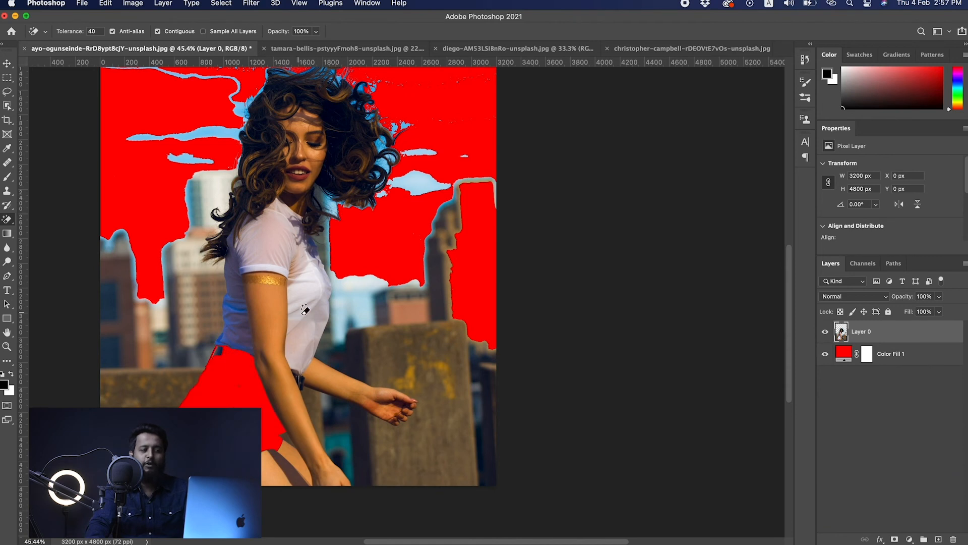
key("ctrl+z")
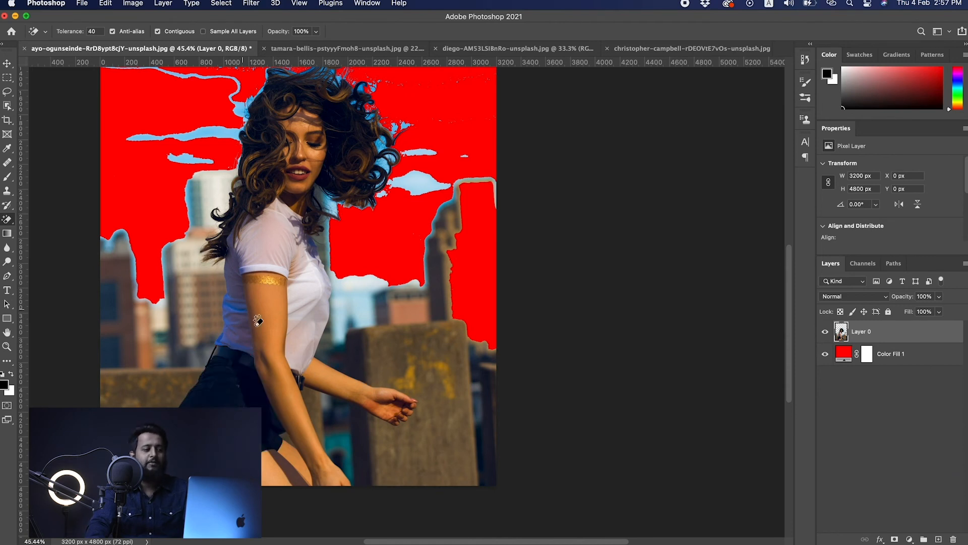
left_click(272, 313)
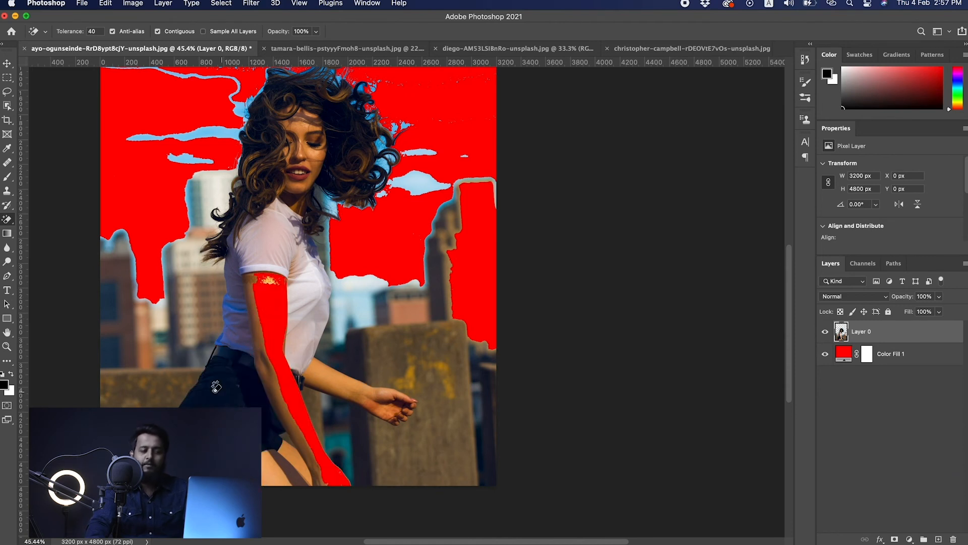
key("ctrl+z")
- Clean up the leftover blue sky fragments to the left of the hair with the regular Eraser at size 250
scroll(412, 284, "up", 4)
scroll(412, 284, "left", 2)
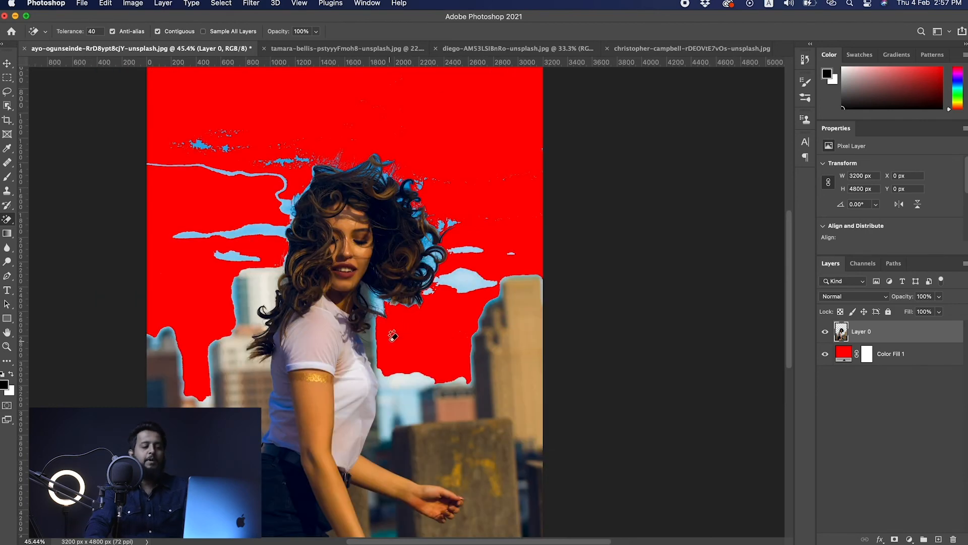
scroll(441, 372, "up", 5)
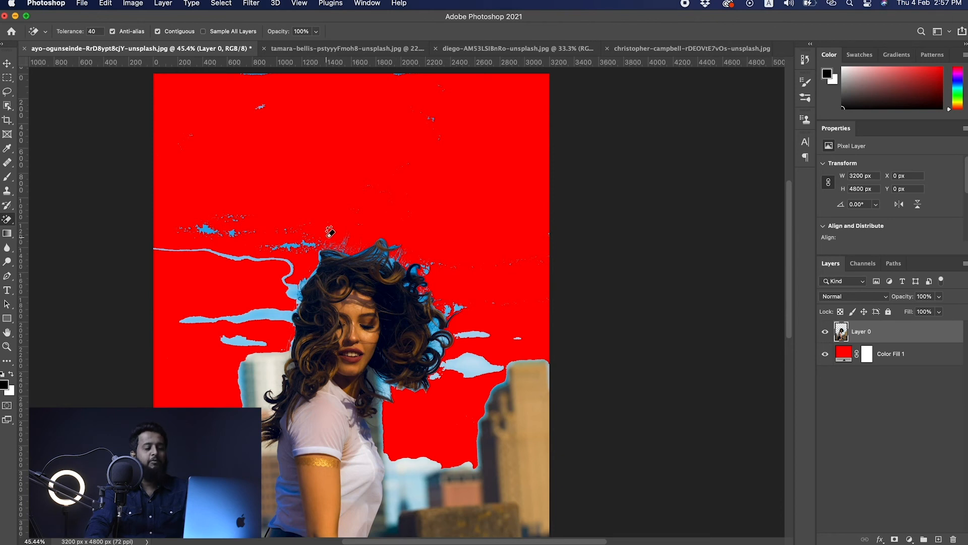
left_click_drag(4, 227, 50, 214)
mouse_move(290, 232)
left_mouse_down()
mouse_move(264, 285)
mouse_move(274, 246)
mouse_move(222, 283)
mouse_move(238, 234)
mouse_move(258, 221)
mouse_move(179, 235)
mouse_move(223, 248)
left_mouse_up()
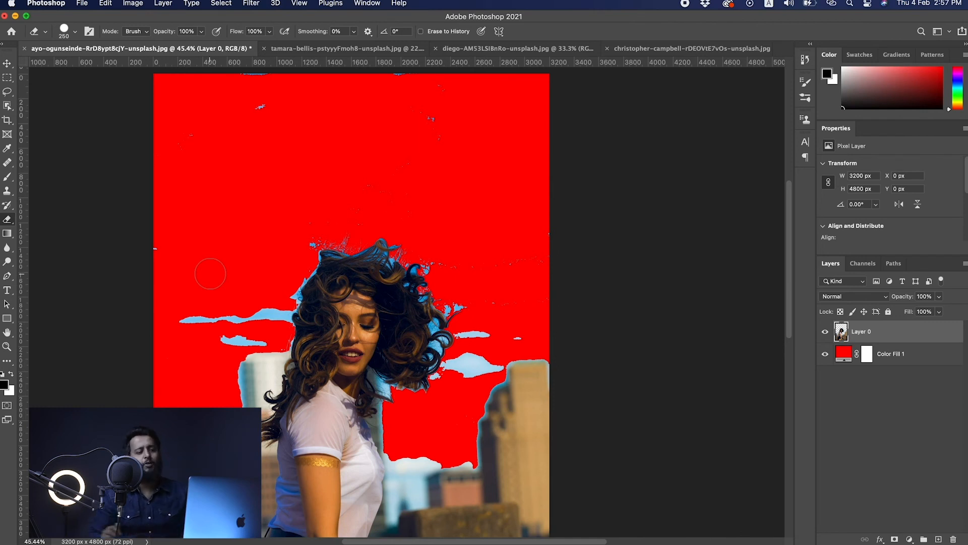
mouse_move(318, 215)
left_mouse_down()
mouse_move(328, 232)
mouse_move(290, 274)
mouse_move(296, 296)
mouse_move(323, 259)
mouse_move(205, 324)
mouse_move(248, 335)
mouse_move(223, 319)
mouse_move(271, 310)
left_mouse_up()
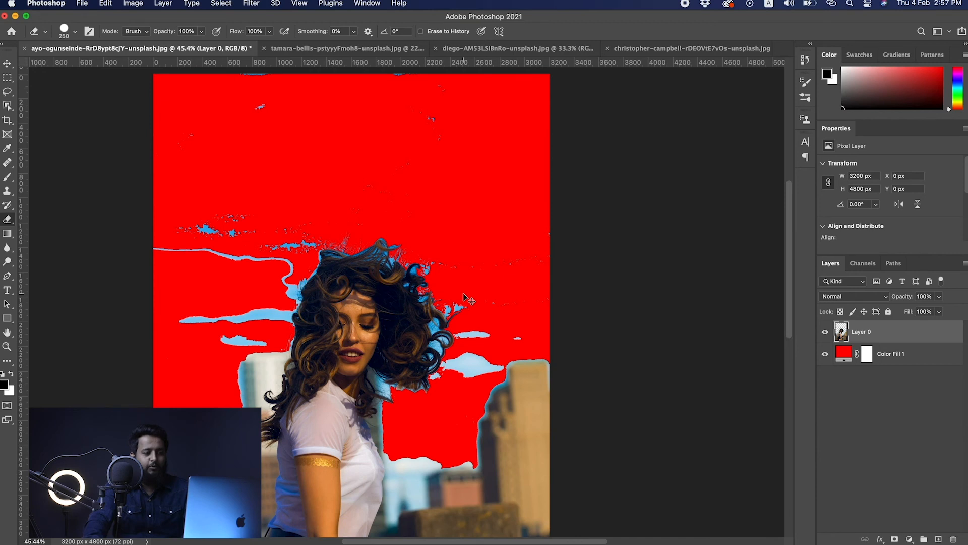
- Undo every eraser and Magic Eraser edit on Layer 0 to restore the full sky and buildings
key("super+z")
key("super+z")
key("super+z")
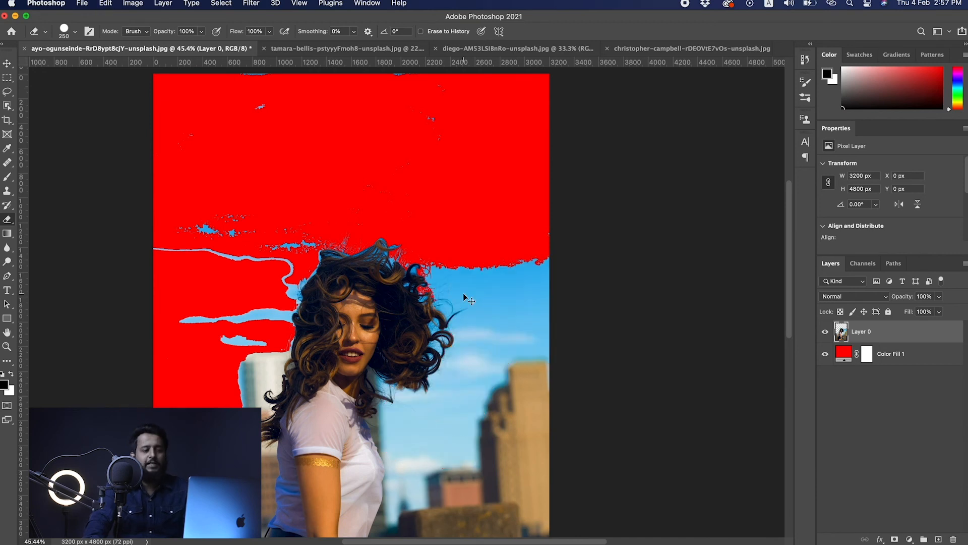
key("super+z")
key("super+z")
key("super+z")
key("super+z")
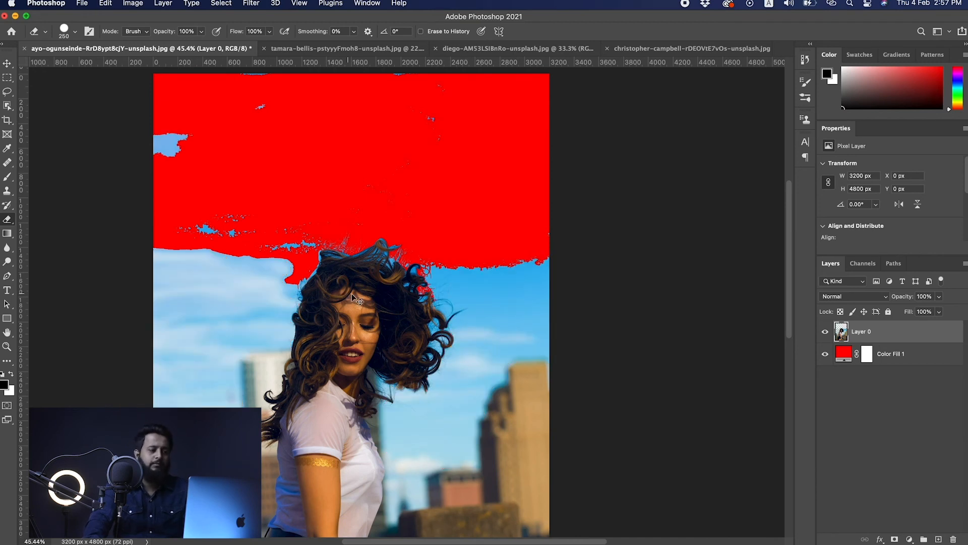
- Switch to the Move tool and add a layer mask to Layer 0
key("v")
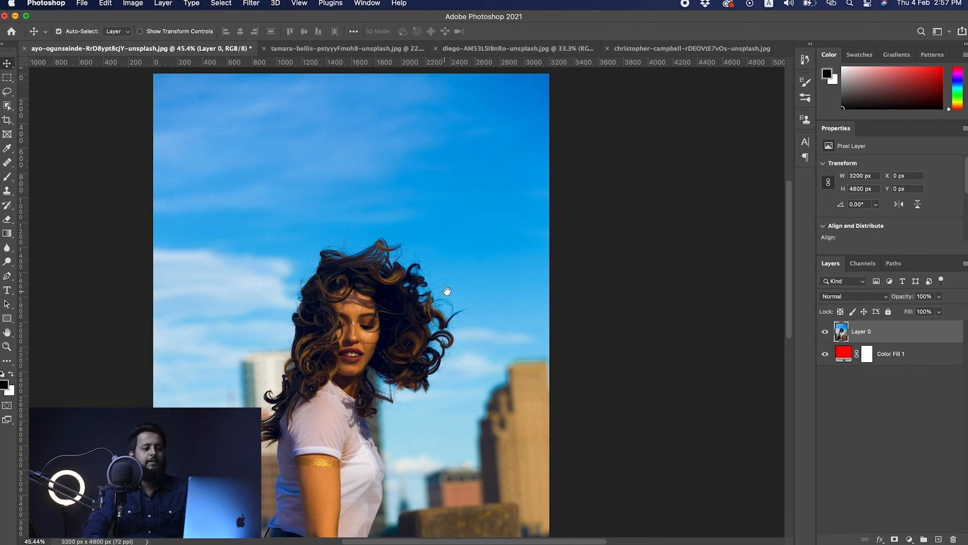
scroll(443, 292, "down", 5)
scroll(417, 289, "up", 6)
left_click_drag(453, 339, 462, 359)
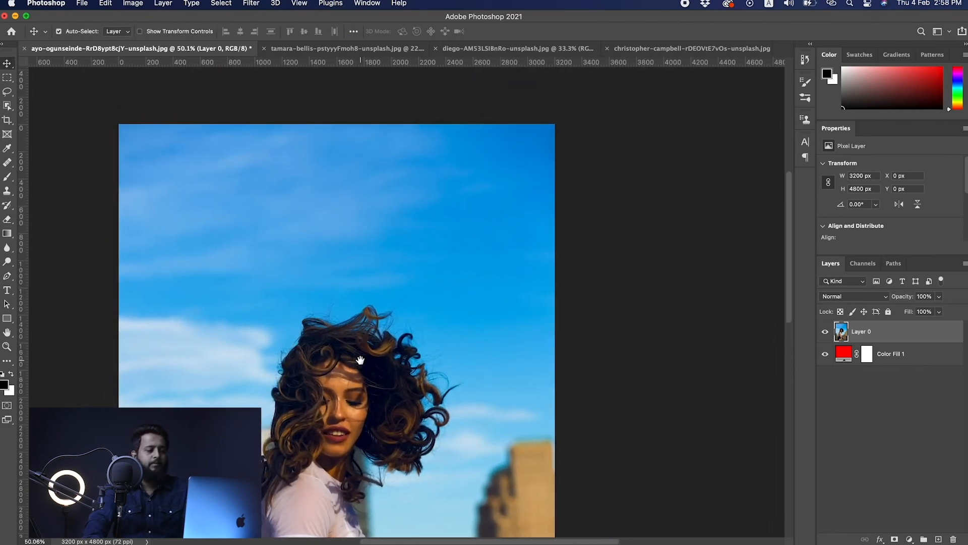
scroll(311, 367, "down", 3)
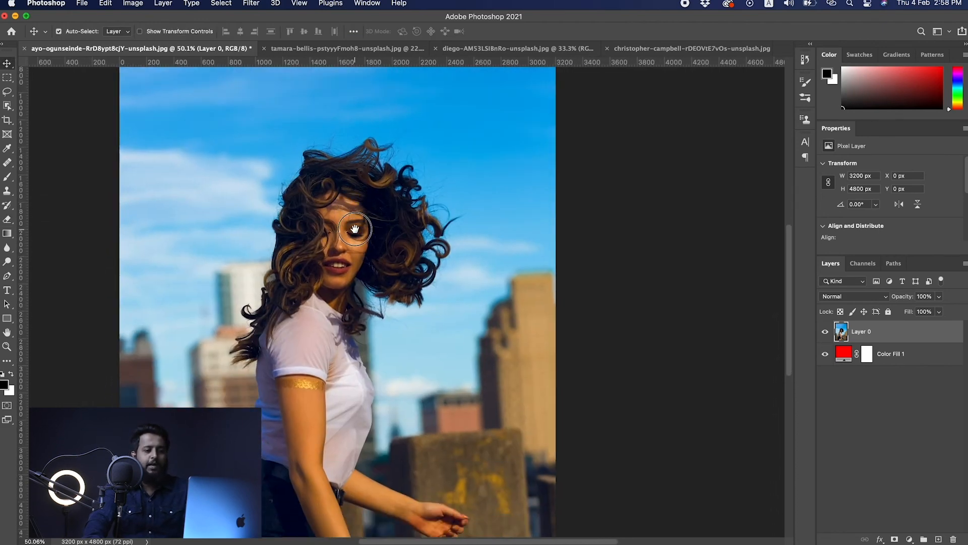
left_click(895, 540)
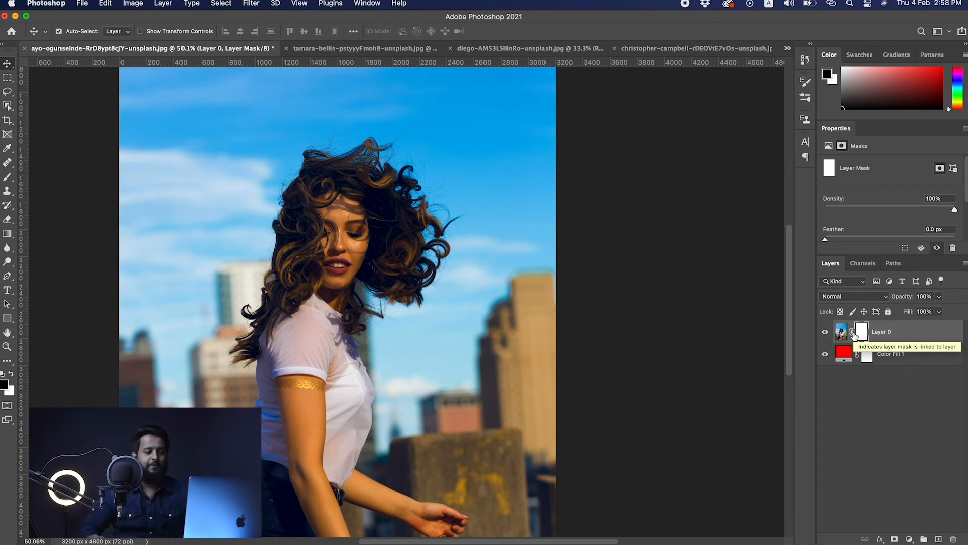
- Paint black on Layer 0's mask with a soft 300 px brush to hide a wide band of the upper sky
left_click_drag(469, 279, 516, 385)
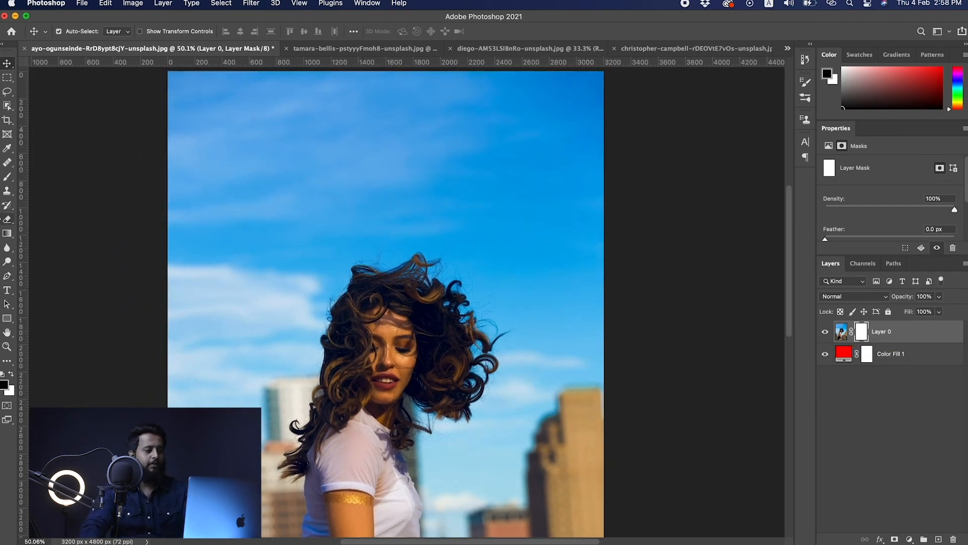
left_click(7, 178)
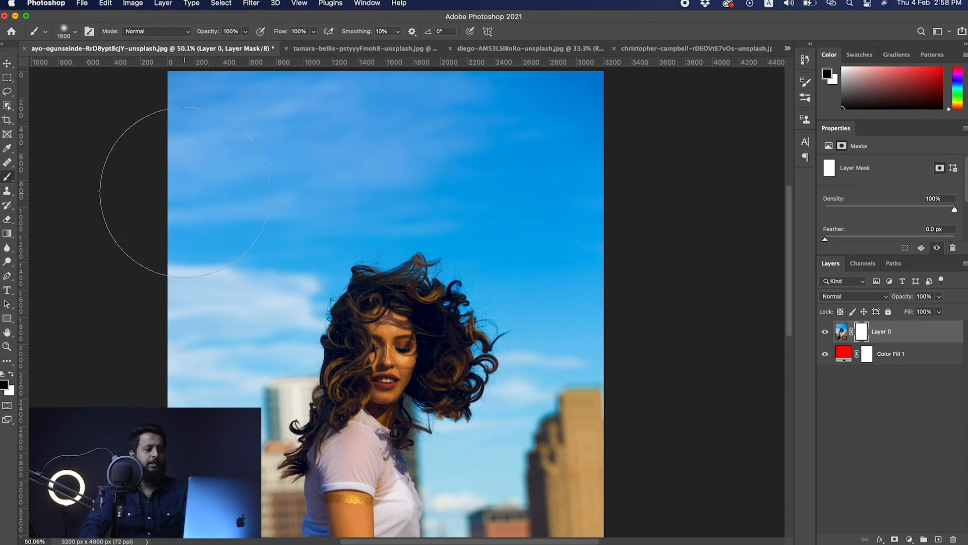
key("bracketleft")
key("bracketleft")
key("bracketleft")
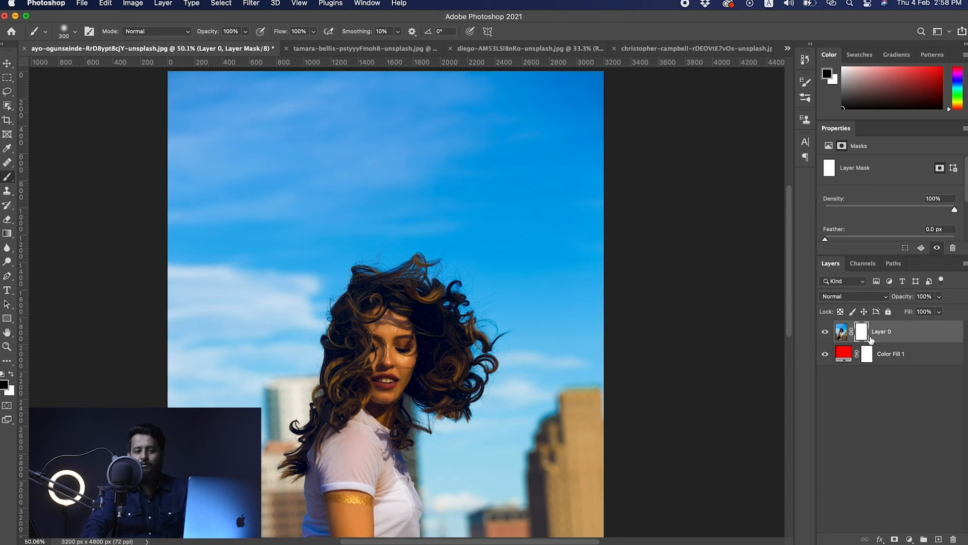
mouse_move(309, 177)
left_mouse_down()
mouse_move(421, 146)
mouse_move(269, 195)
mouse_move(347, 139)
mouse_move(454, 129)
mouse_move(242, 180)
mouse_move(303, 167)
left_mouse_up()
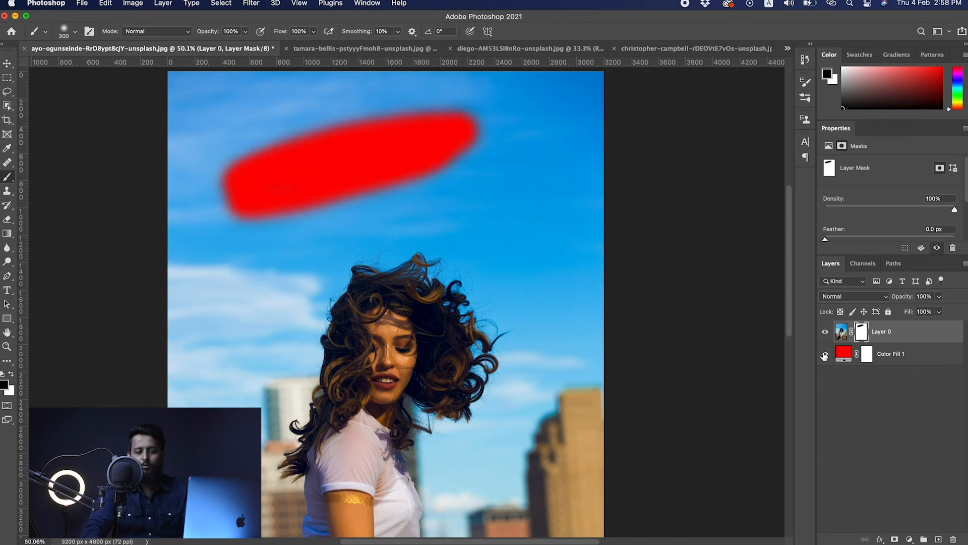
- Hide the Color Fill 1 layer and mask out more of Layer 0's sky along the left edge
left_click(825, 355)
mouse_move(358, 147)
left_mouse_down()
mouse_move(315, 125)
mouse_move(216, 152)
mouse_move(217, 188)
mouse_move(295, 127)
mouse_move(220, 275)
mouse_move(188, 253)
mouse_move(205, 204)
mouse_move(208, 213)
mouse_move(179, 224)
mouse_move(233, 229)
mouse_move(222, 160)
mouse_move(167, 223)
mouse_move(238, 133)
mouse_move(385, 139)
mouse_move(198, 145)
mouse_move(175, 175)
mouse_move(250, 124)
left_mouse_up()
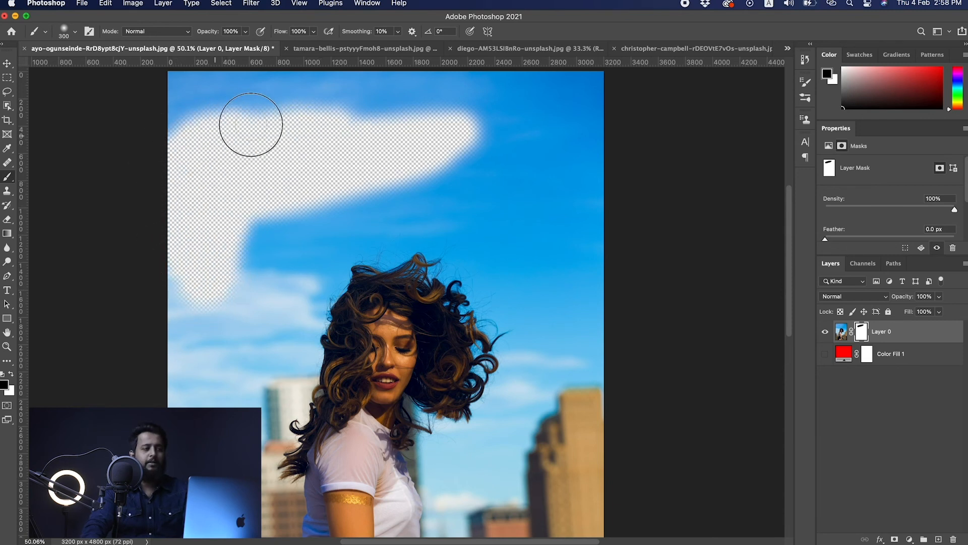
- Swap the foreground color to white and paint on the mask to restore the lower part of the hidden sky band
left_click(11, 374)
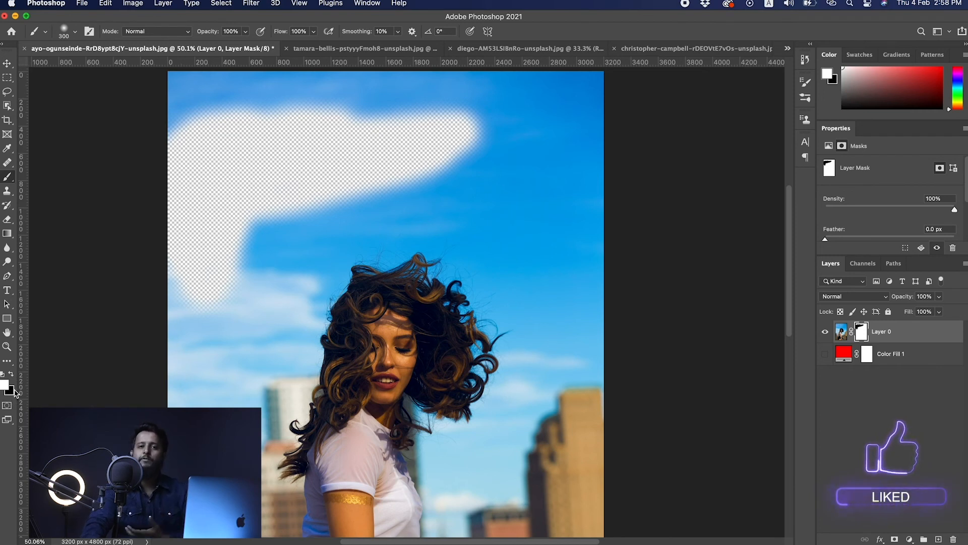
mouse_move(502, 167)
left_mouse_down()
mouse_move(494, 132)
mouse_move(309, 173)
mouse_move(490, 144)
mouse_move(304, 205)
mouse_move(242, 196)
mouse_move(278, 156)
mouse_move(323, 167)
mouse_move(244, 202)
mouse_move(250, 210)
mouse_move(277, 173)
mouse_move(297, 163)
left_mouse_up()
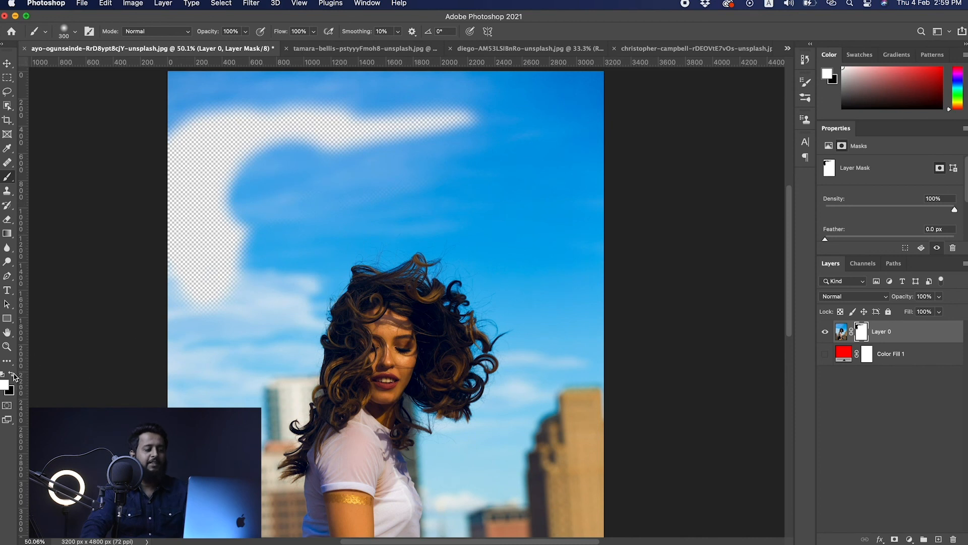
- Paint black on Layer 0's mask to hide more of the upper-left sky and part of the woman's hair and face
key("x")
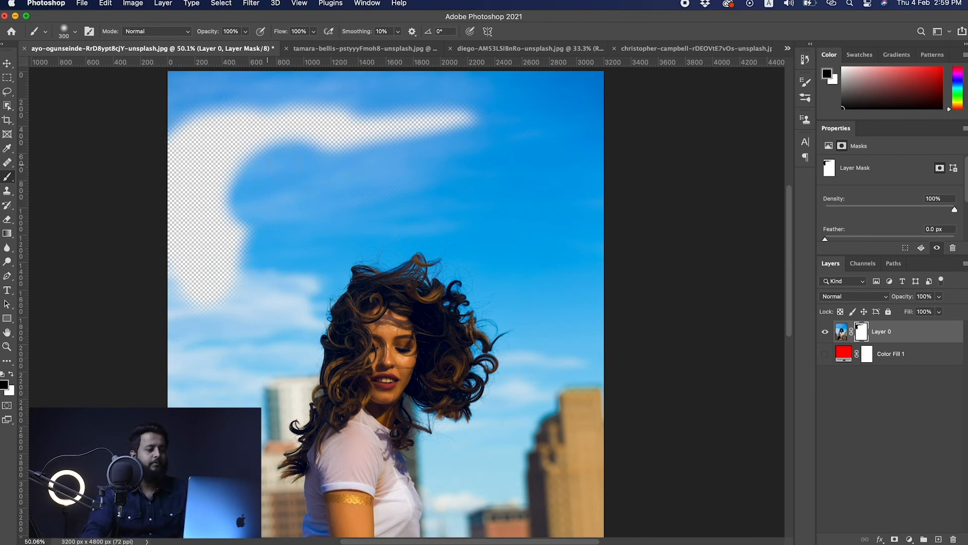
mouse_move(251, 176)
left_mouse_down()
mouse_move(218, 219)
mouse_move(298, 156)
mouse_move(244, 249)
mouse_move(317, 152)
mouse_move(232, 238)
mouse_move(443, 182)
mouse_move(409, 142)
mouse_move(277, 236)
mouse_move(361, 222)
mouse_move(388, 160)
mouse_move(318, 227)
left_mouse_up()
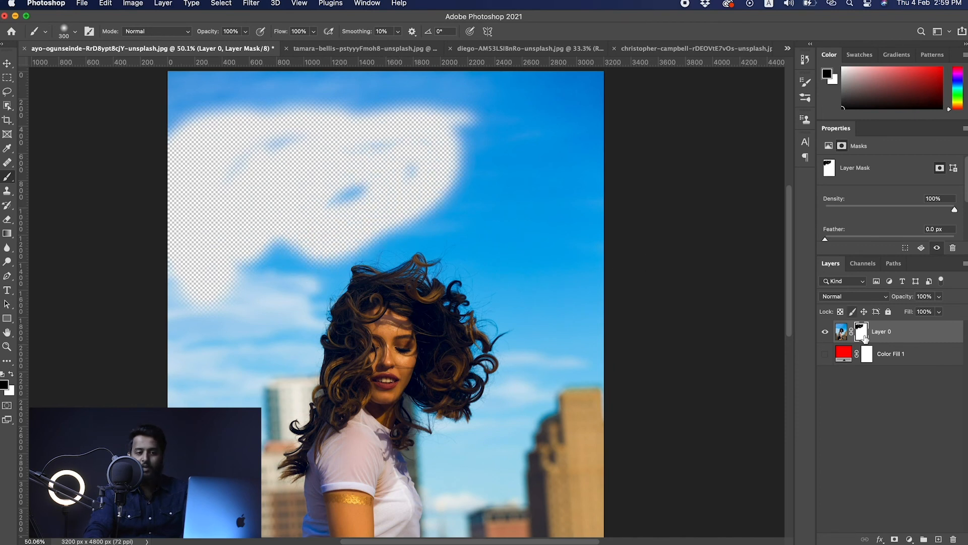
mouse_move(354, 183)
left_mouse_down()
mouse_move(281, 238)
mouse_move(274, 277)
mouse_move(273, 216)
mouse_move(249, 271)
mouse_move(297, 293)
mouse_move(366, 268)
mouse_move(329, 296)
mouse_move(334, 335)
mouse_move(390, 338)
mouse_move(377, 283)
mouse_move(291, 298)
mouse_move(294, 327)
mouse_move(338, 339)
mouse_move(355, 310)
left_mouse_up()
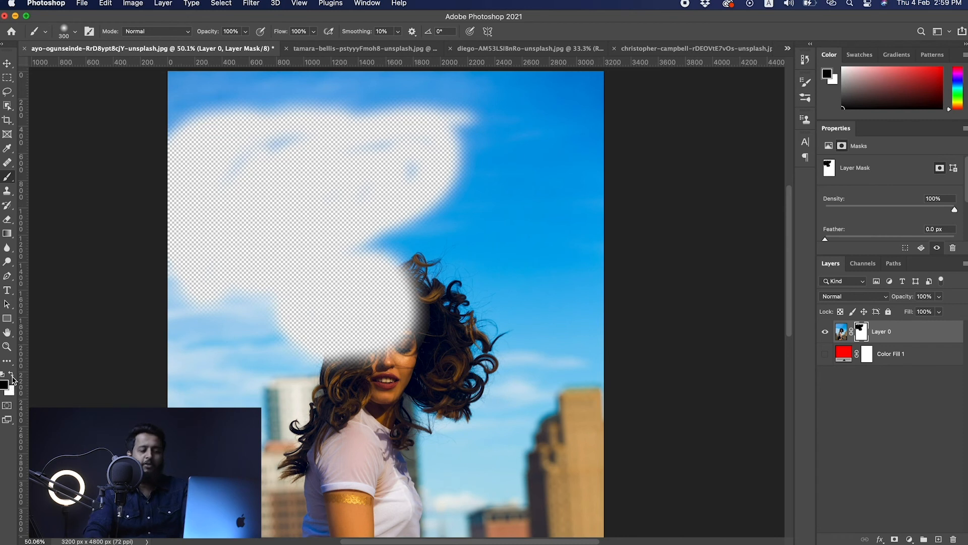
- Switch the foreground color to white and paint on Layer 0's mask to restore the woman's head and the surrounding sky
key("shift+x")
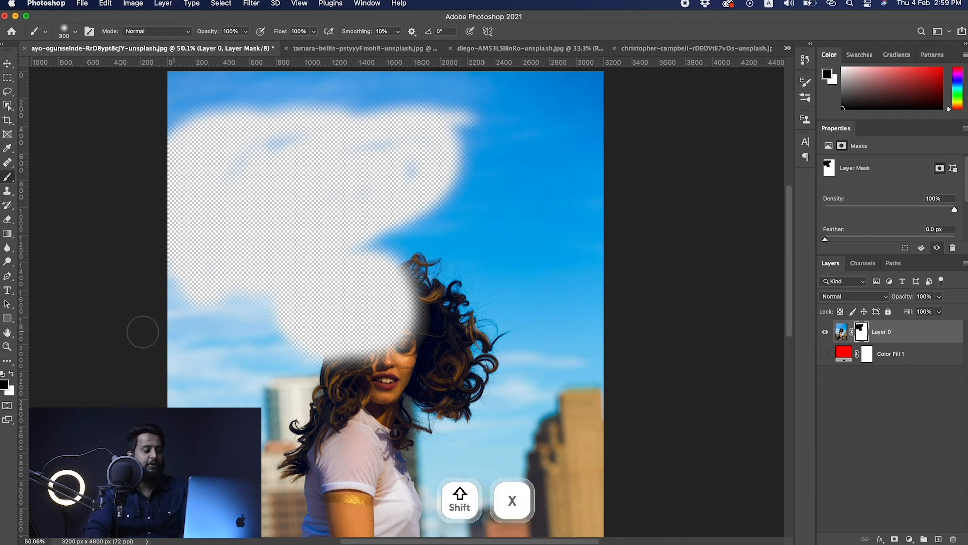
key("x")
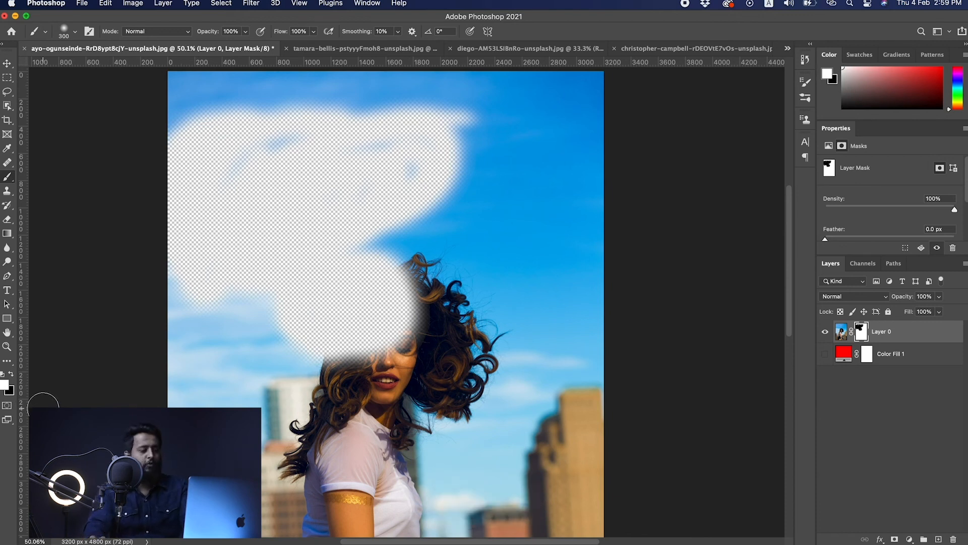
mouse_move(433, 308)
left_mouse_down()
mouse_move(340, 367)
mouse_move(431, 289)
mouse_move(363, 325)
mouse_move(339, 375)
mouse_move(340, 328)
mouse_move(356, 293)
mouse_move(402, 279)
mouse_move(412, 289)
mouse_move(337, 309)
mouse_move(361, 264)
mouse_move(400, 273)
mouse_move(356, 325)
mouse_move(387, 273)
mouse_move(328, 359)
mouse_move(352, 285)
mouse_move(316, 358)
mouse_move(372, 276)
mouse_move(311, 312)
mouse_move(381, 306)
mouse_move(377, 246)
mouse_move(404, 306)
mouse_move(389, 230)
mouse_move(350, 310)
mouse_move(434, 342)
mouse_move(418, 266)
mouse_move(306, 260)
mouse_move(422, 211)
mouse_move(405, 237)
mouse_move(413, 210)
mouse_move(369, 279)
left_mouse_up()
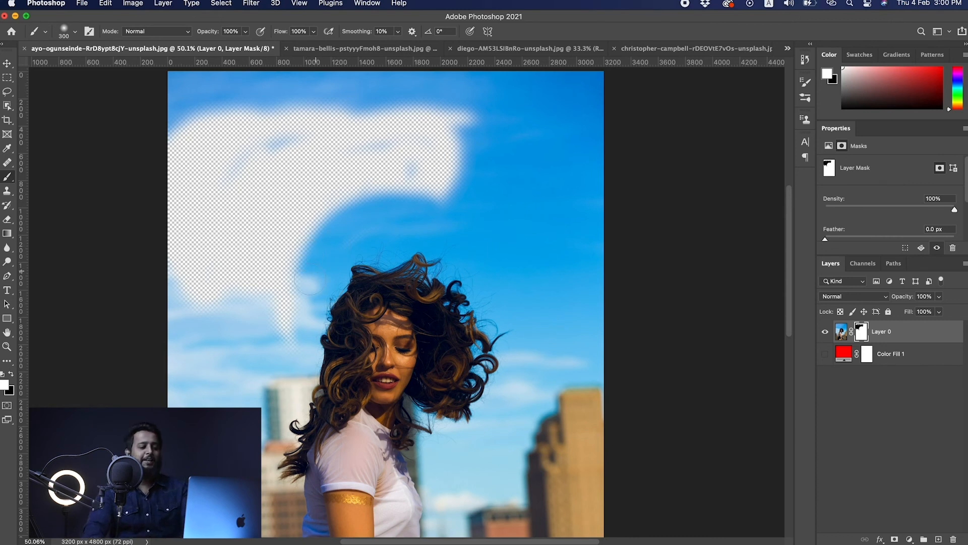
mouse_move(293, 310)
left_mouse_down()
mouse_move(271, 277)
mouse_move(162, 297)
mouse_move(281, 253)
mouse_move(242, 259)
mouse_move(458, 153)
mouse_move(359, 190)
mouse_move(547, 108)
mouse_move(255, 224)
left_mouse_up()
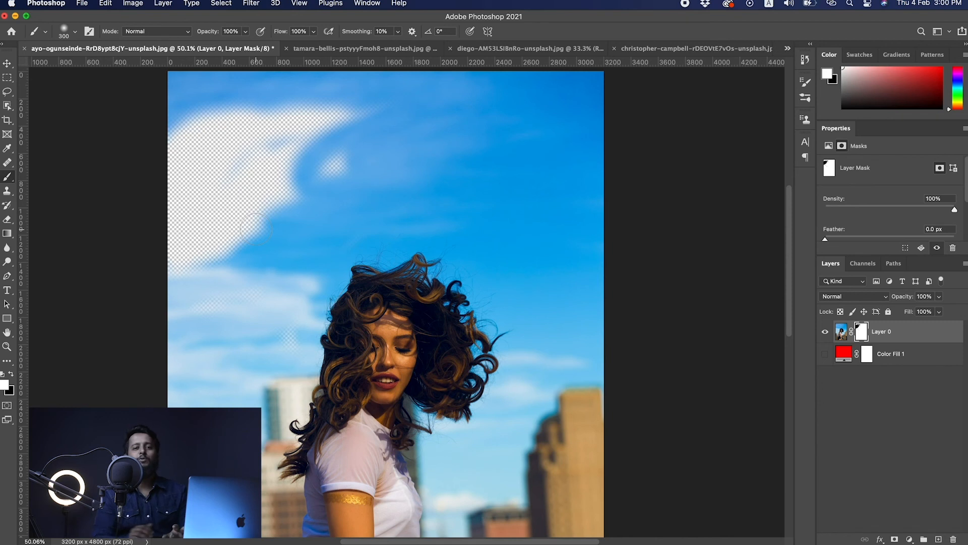
- Paint black on Layer 0's mask to hide the upper-left sky again, and show the Color Fill 1 layer
key("x")
mouse_move(353, 208)
left_mouse_down()
mouse_move(232, 248)
mouse_move(339, 162)
mouse_move(236, 249)
left_mouse_up()
left_click(235, 249)
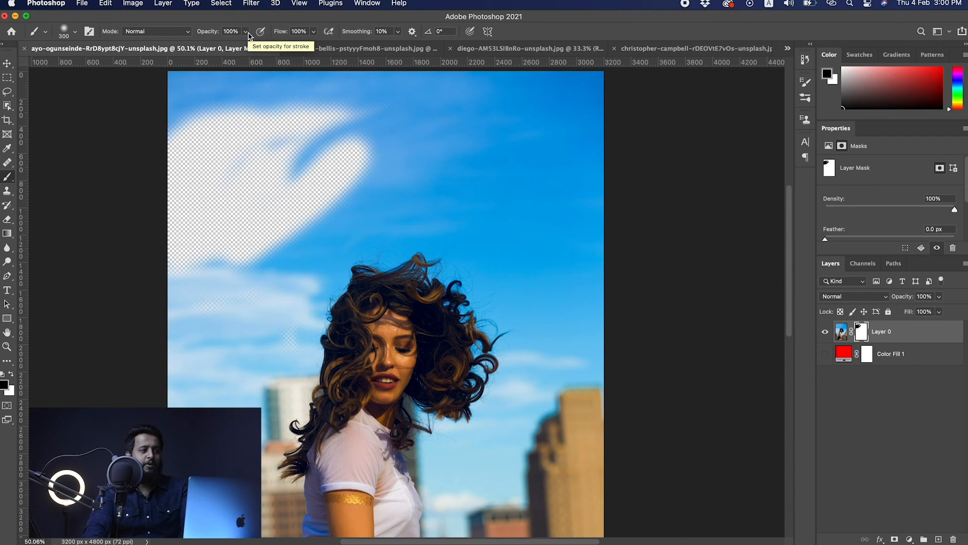
mouse_move(425, 135)
left_mouse_down()
mouse_move(309, 210)
mouse_move(404, 151)
left_mouse_up()
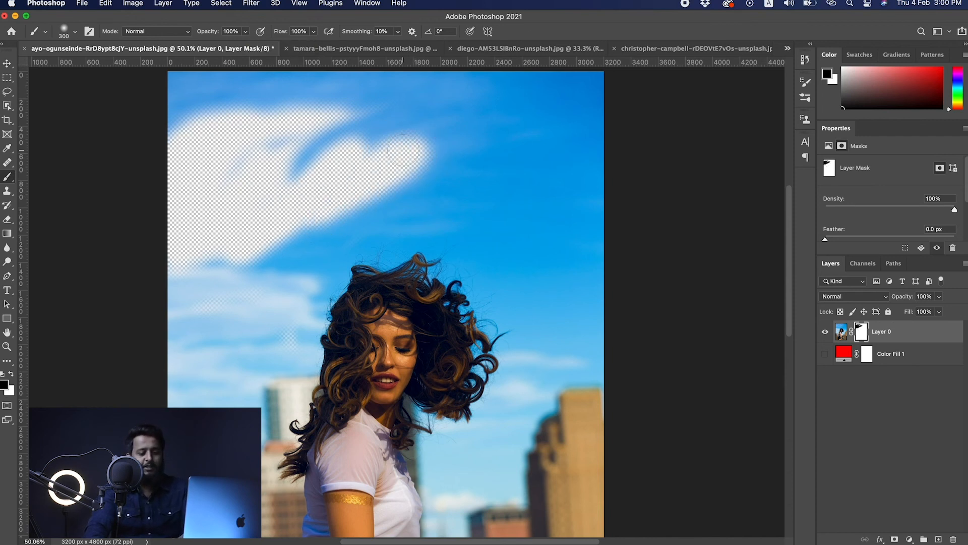
mouse_move(451, 189)
left_mouse_down()
mouse_move(422, 158)
mouse_move(336, 165)
mouse_move(381, 138)
mouse_move(248, 149)
left_mouse_up()
left_click(826, 355)
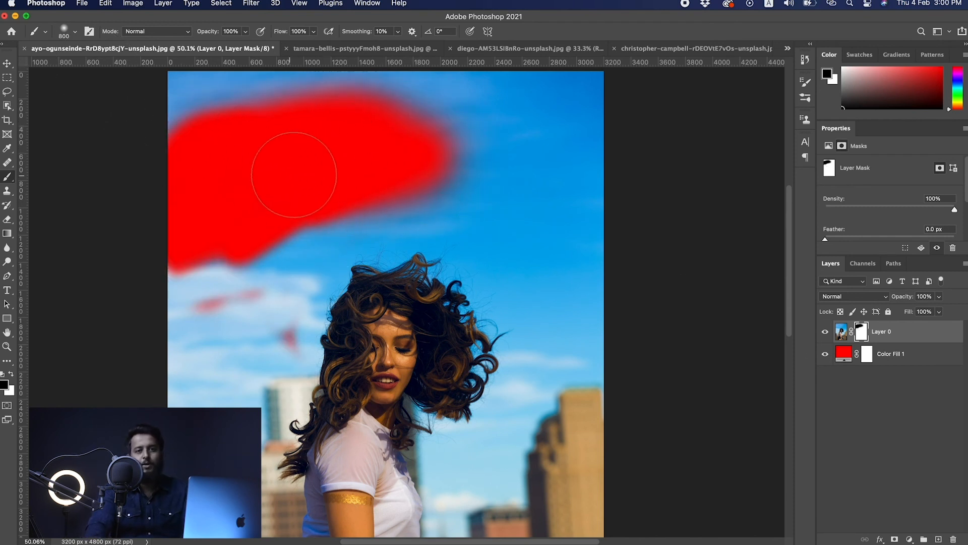
- Set the brush to 67% opacity and 300 px, and paint a partially hidden stroke on the mask right of the red area
left_click(245, 31)
left_click_drag(245, 47, 229, 46)
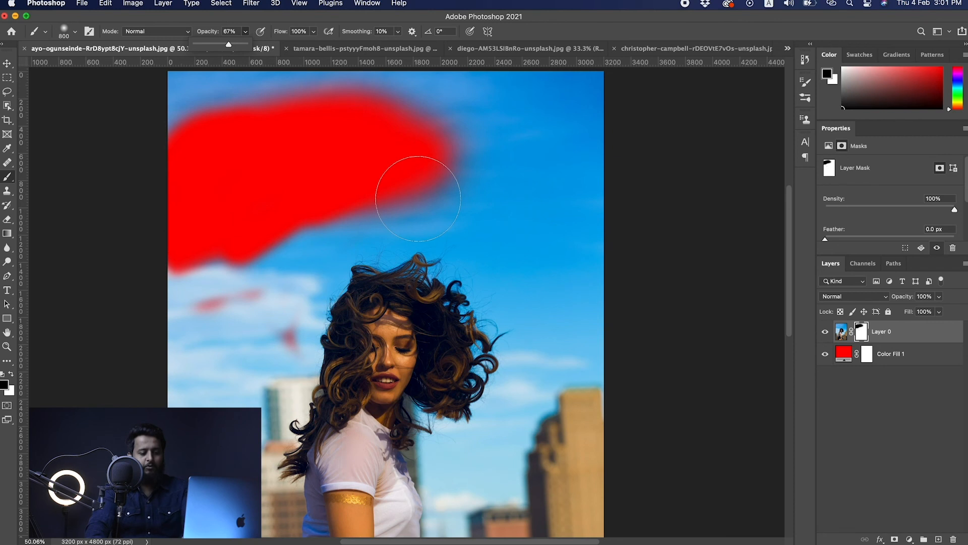
key("bracketleft")
key("bracketleft")
key("bracketleft")
key("bracketleft")
key("bracketleft")
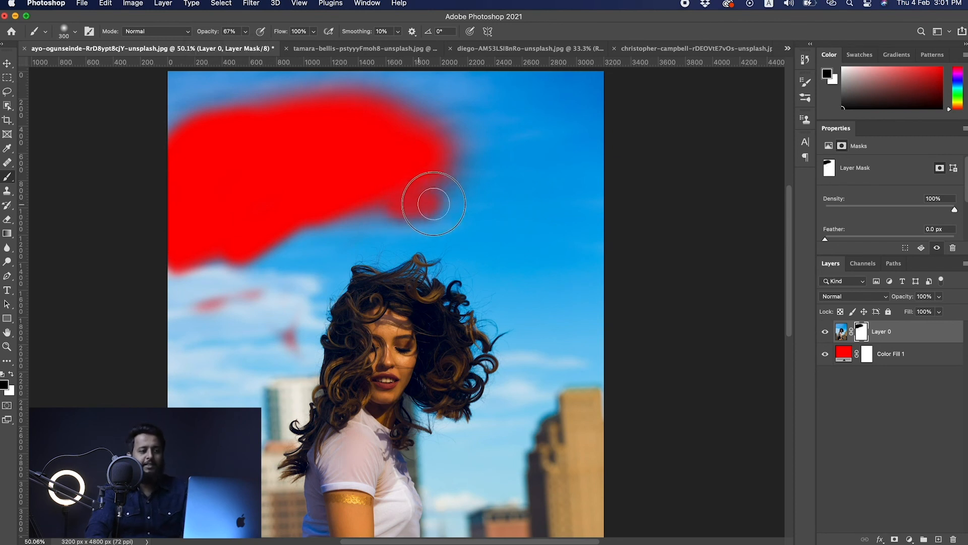
left_click_drag(433, 204, 495, 197)
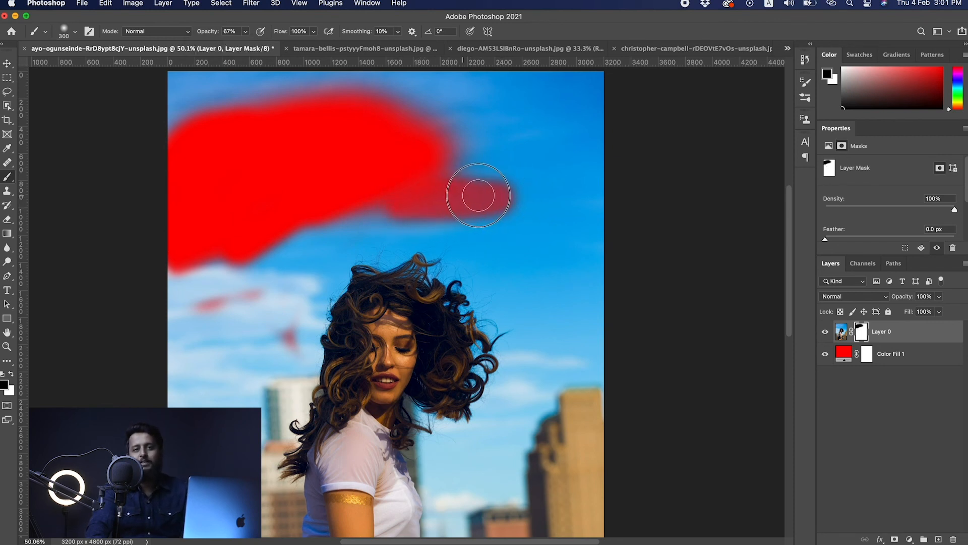
- Lower the brush opacity to 29% and paint two overlapping strokes on Layer 0's mask above the previous stroke
left_click(244, 32)
left_click_drag(246, 44, 226, 45)
mouse_move(458, 179)
left_mouse_down()
mouse_move(534, 174)
mouse_move(437, 168)
mouse_move(509, 149)
mouse_move(542, 164)
mouse_move(439, 175)
mouse_move(524, 145)
mouse_move(438, 170)
mouse_move(454, 141)
mouse_move(524, 143)
mouse_move(483, 195)
mouse_move(481, 254)
left_mouse_up()
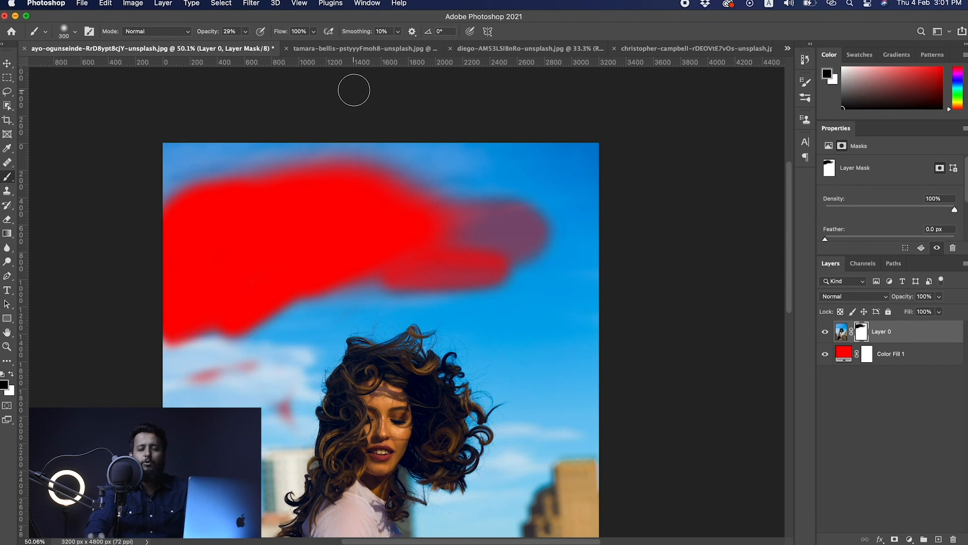
mouse_move(426, 224)
left_mouse_down()
mouse_move(488, 205)
mouse_move(543, 219)
mouse_move(450, 234)
mouse_move(527, 230)
left_mouse_up()
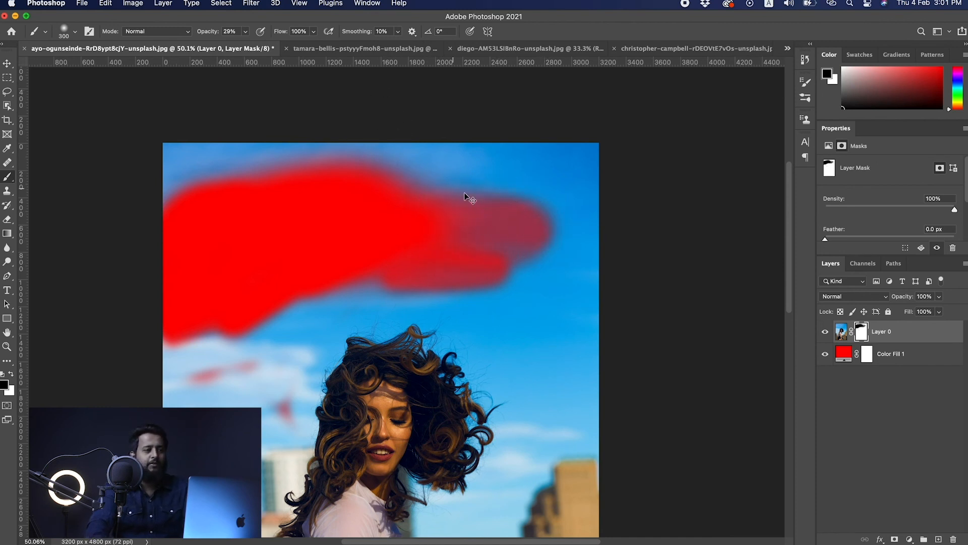
- Undo the last low-opacity strokes on Layer 0's mask
key("super+z")
key("super+z")
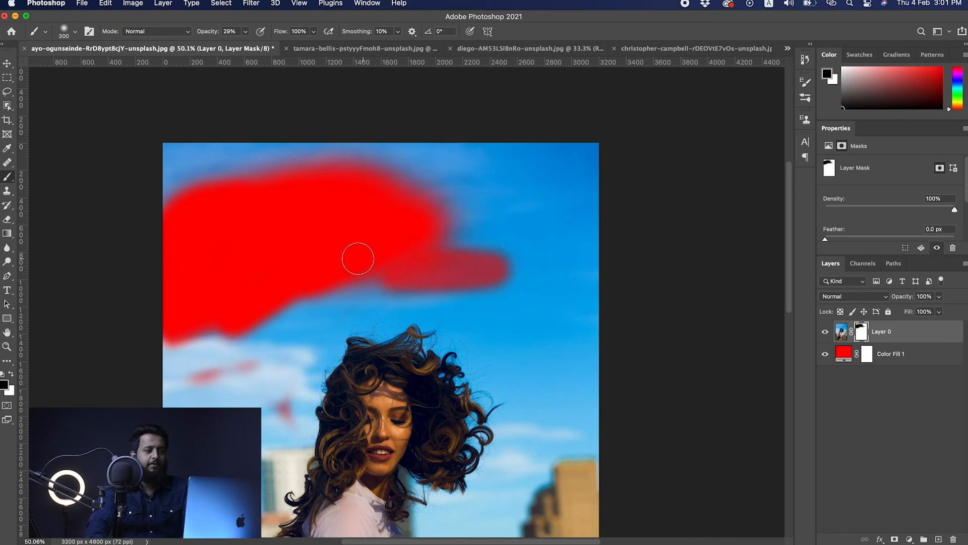
scroll(368, 222, "down", 3)
scroll(369, 222, "right", 1)
key("super+z")
key("super+z")
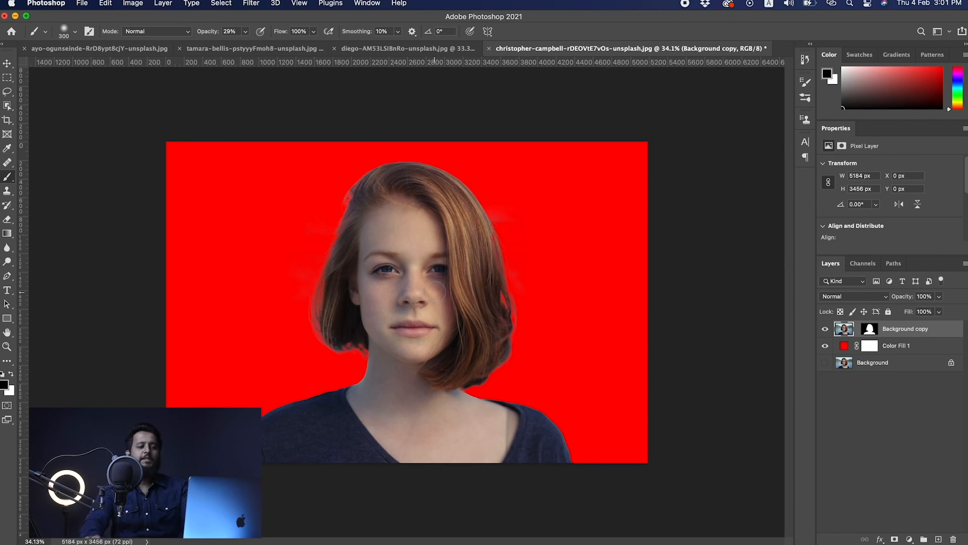
- Change the Color Fill 1 layer behind the red-haired woman to bright green, 78ff00
scroll(512, 286, "up", 3)
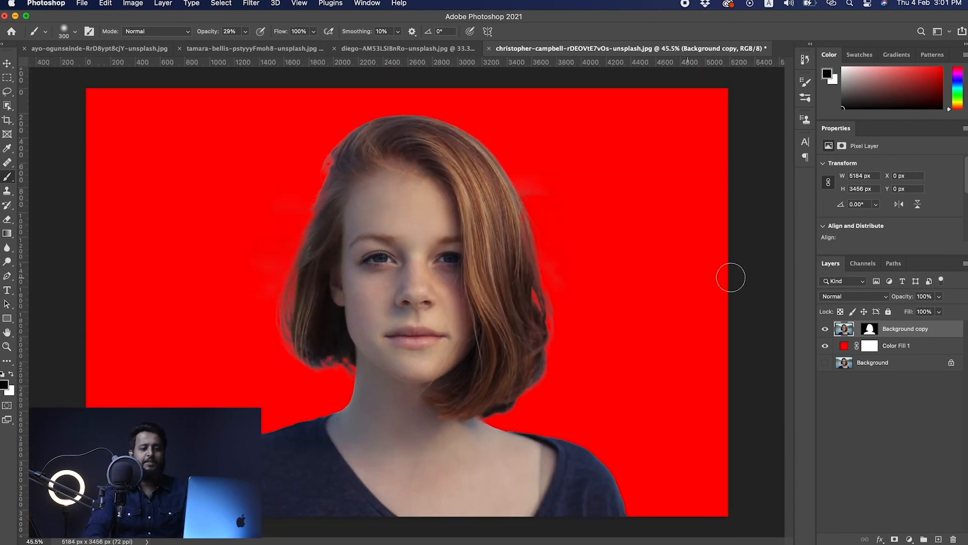
double_click(844, 346)
left_click_drag(717, 220, 714, 290)
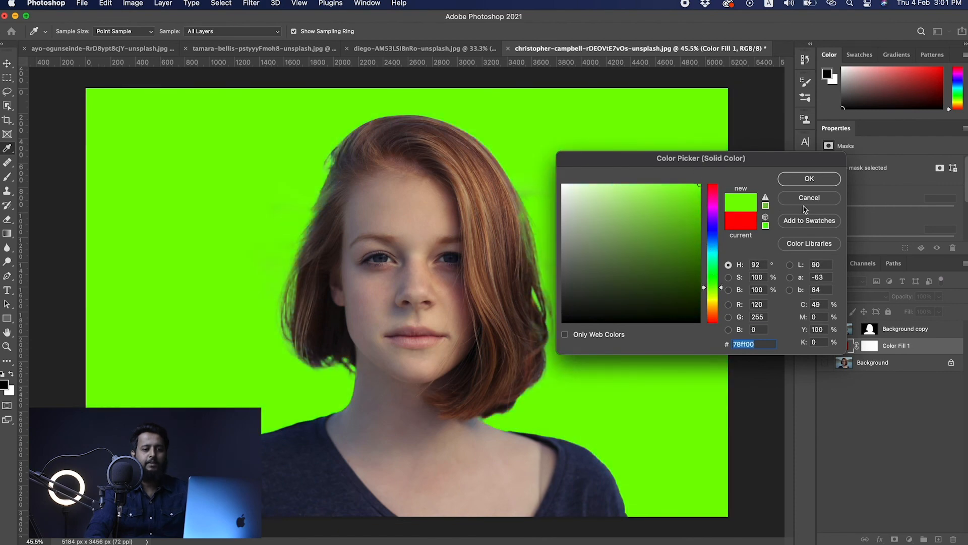
left_click(809, 179)
- Select the Background copy's layer mask for editing and set the foreground color to a medium gray
scroll(527, 186, "up", 3)
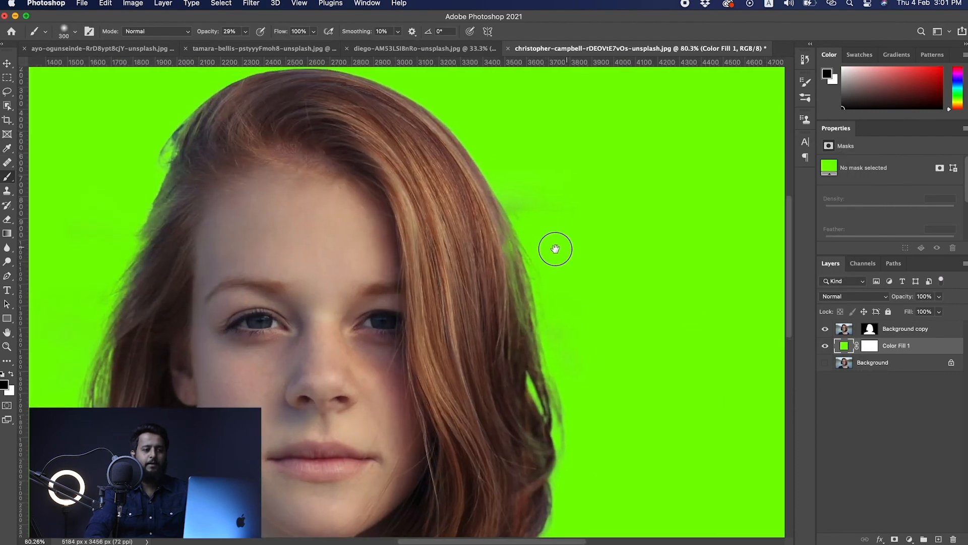
left_click_drag(555, 248, 503, 271)
left_click(867, 329)
left_click(868, 329)
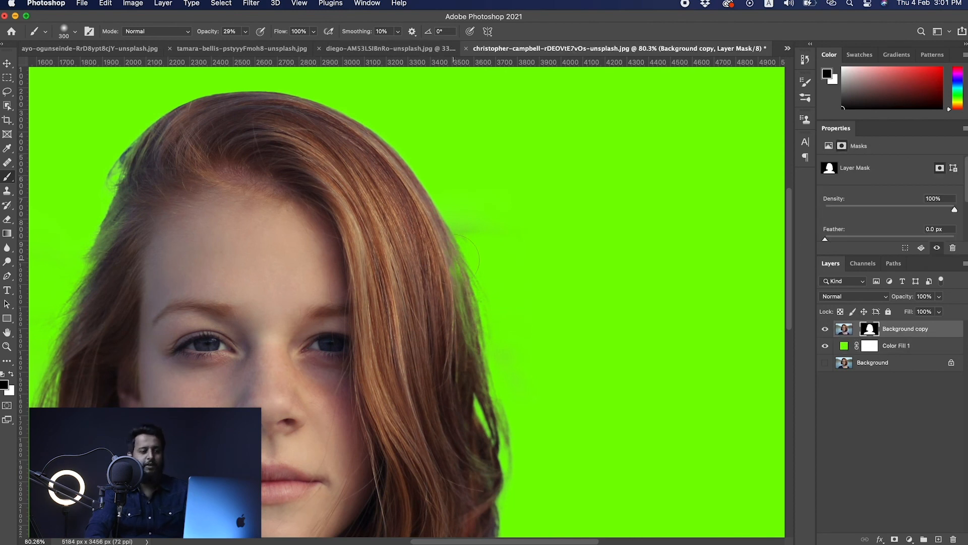
left_click(6, 387)
left_click(681, 181)
left_click(802, 178)
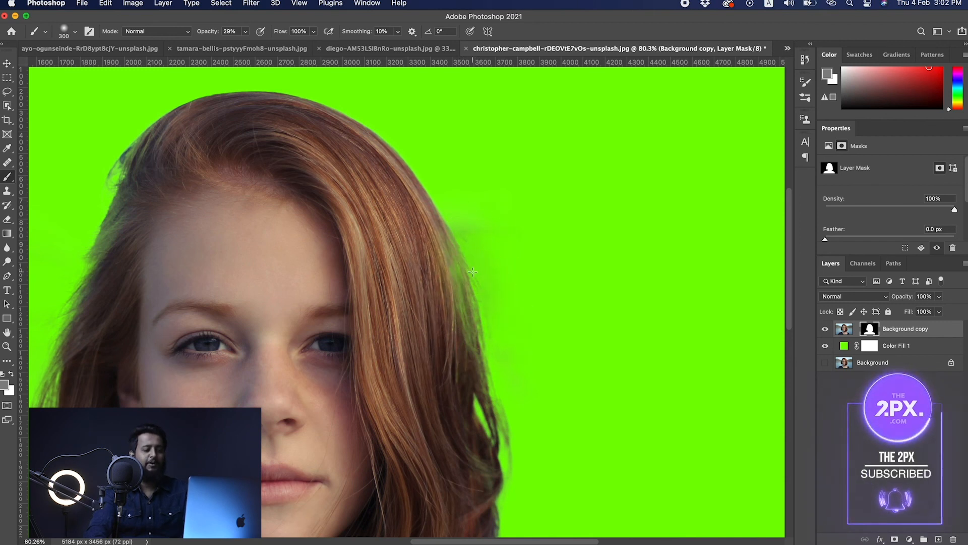
- Paint gray and white at 29% opacity on the mask along the hair's right edge to partly reveal the original photo
left_click_drag(478, 342, 457, 270)
key("x")
left_click_drag(489, 368, 450, 271)
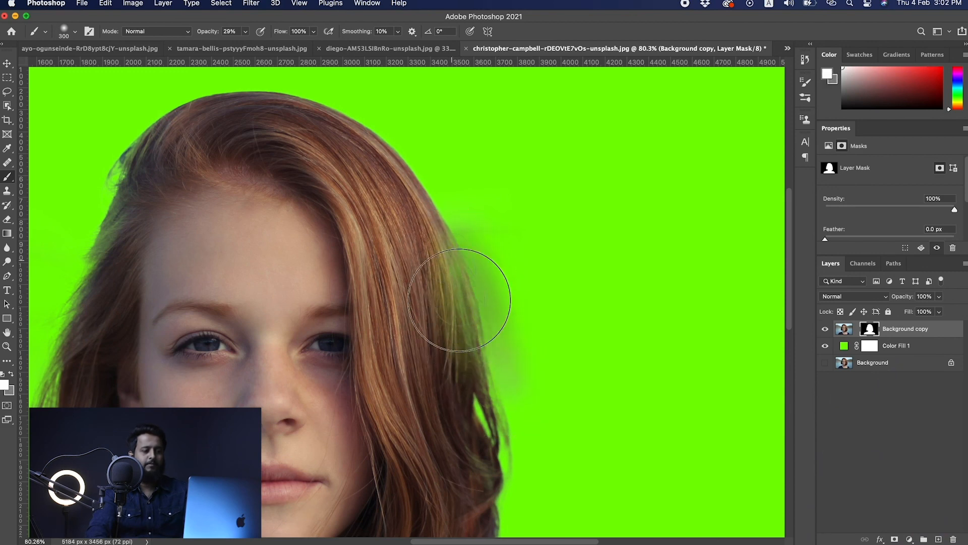
- Paint black on the Background copy's mask with the brush at 100% opacity to hide the haze beside the hair's right edge
scroll(573, 293, "down", 3)
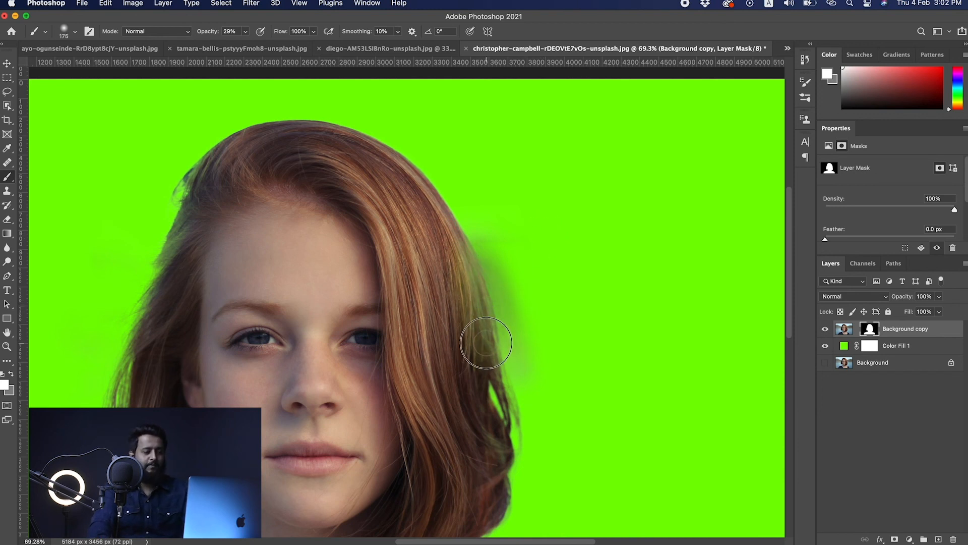
left_click(11, 376)
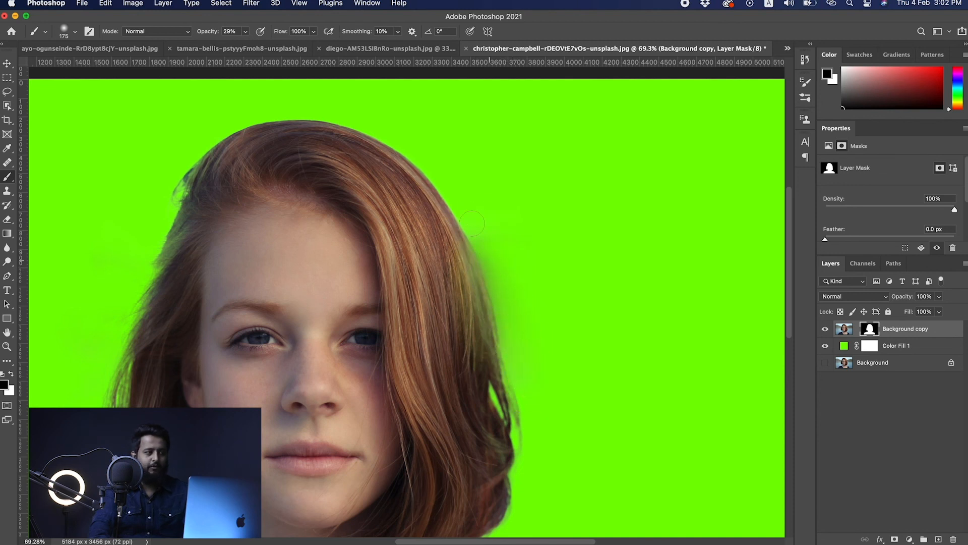
key("0")
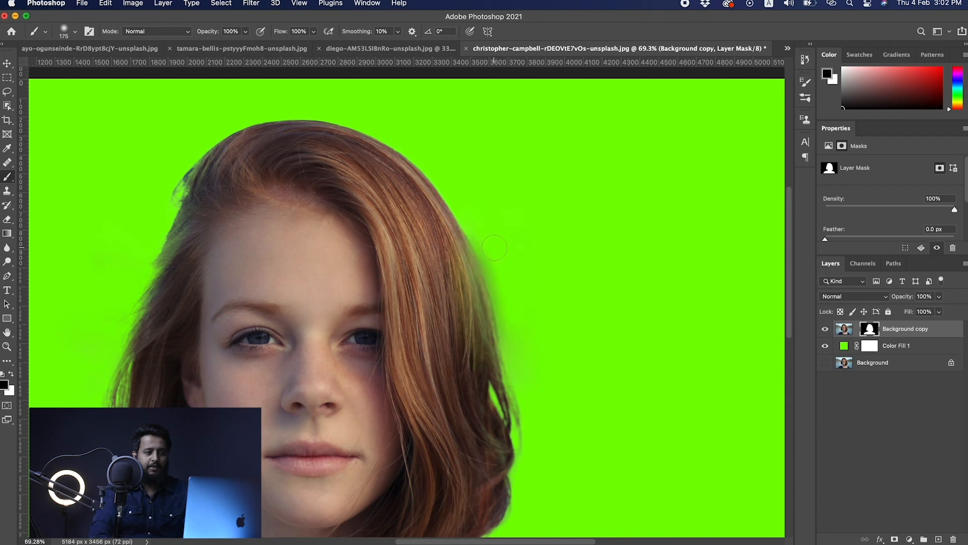
left_click(506, 284)
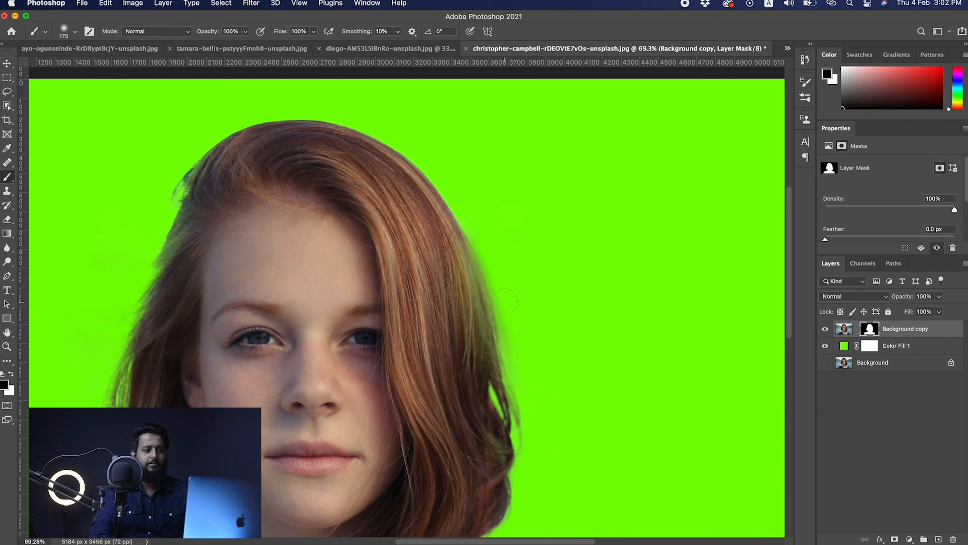
- Paint black on the Background copy's mask to cut a notch into the woman's shoulder at the image's left
scroll(518, 337, "down", 5)
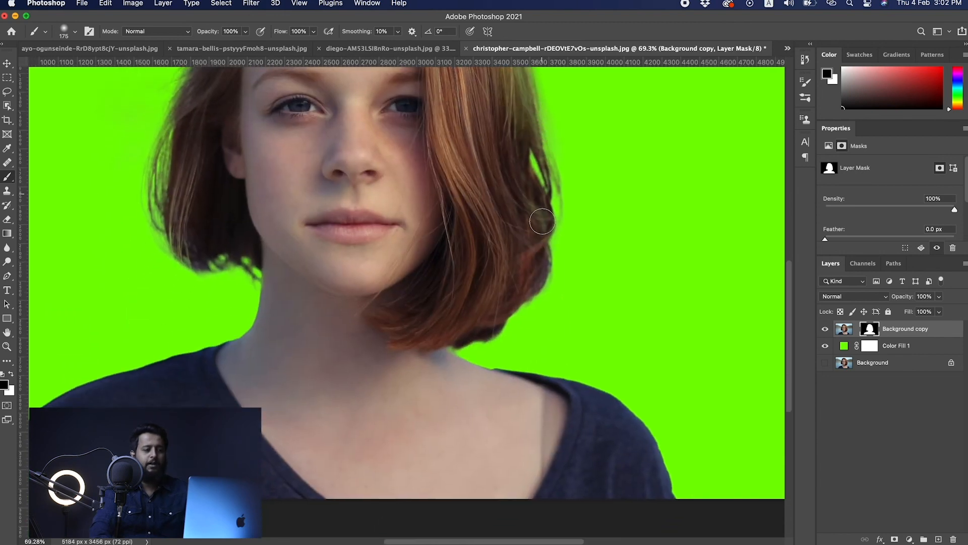
mouse_move(166, 333)
left_mouse_down()
mouse_move(155, 363)
mouse_move(130, 361)
mouse_move(187, 333)
left_mouse_up()
scroll(309, 302, "up", 6)
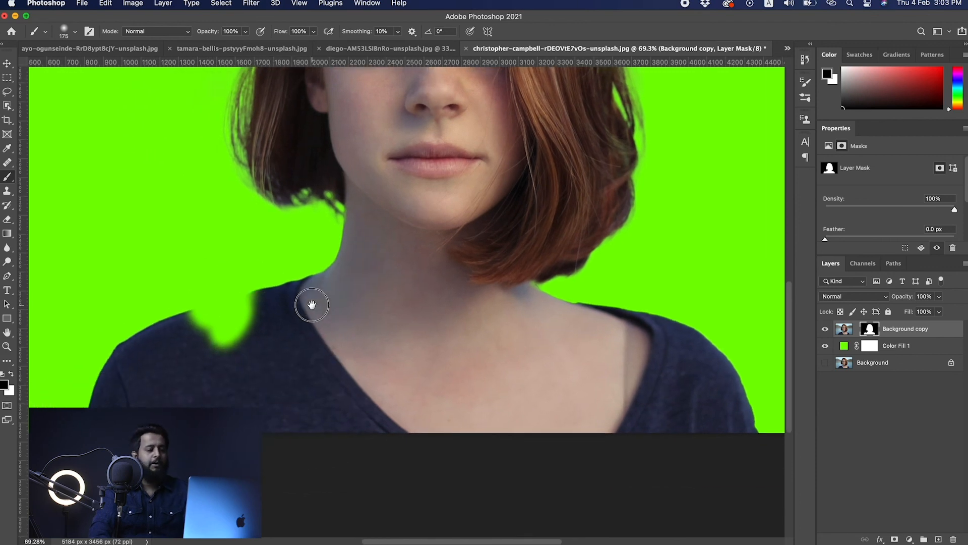
- Paint white on the mask with an 80 px brush, using a straight stroke along the shoulder edge, to restore the notched shoulder
left_click(10, 375)
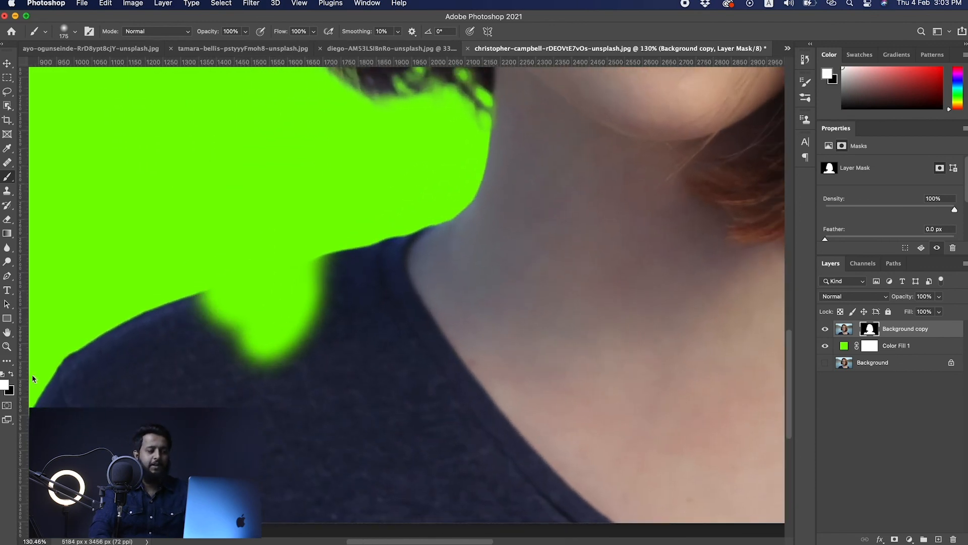
key("bracketleft")
key("bracketleft")
key("bracketleft")
left_click(204, 304)
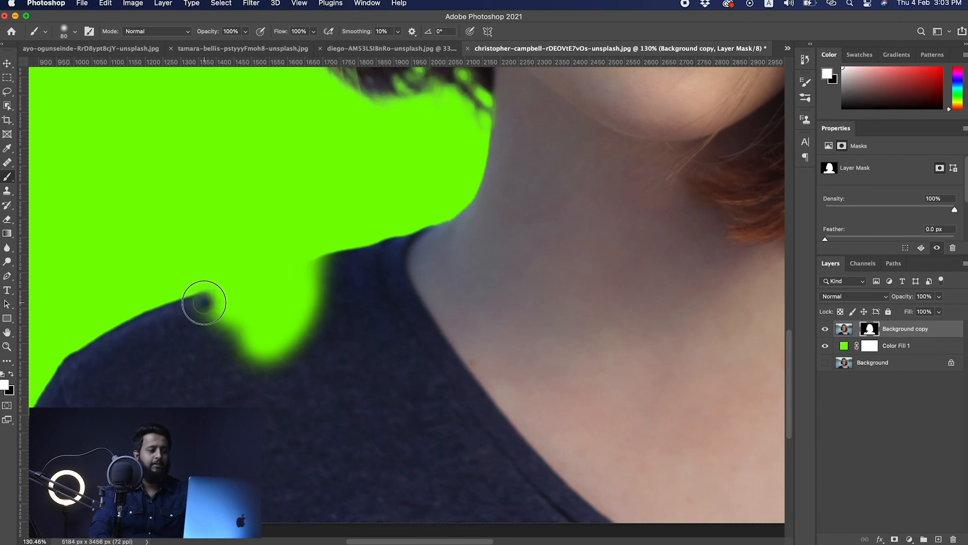
left_click(325, 267, "shift")
mouse_move(175, 317)
left_mouse_down()
mouse_move(357, 285)
mouse_move(223, 316)
mouse_move(353, 288)
mouse_move(298, 305)
mouse_move(251, 367)
mouse_move(307, 327)
mouse_move(227, 370)
left_mouse_up()
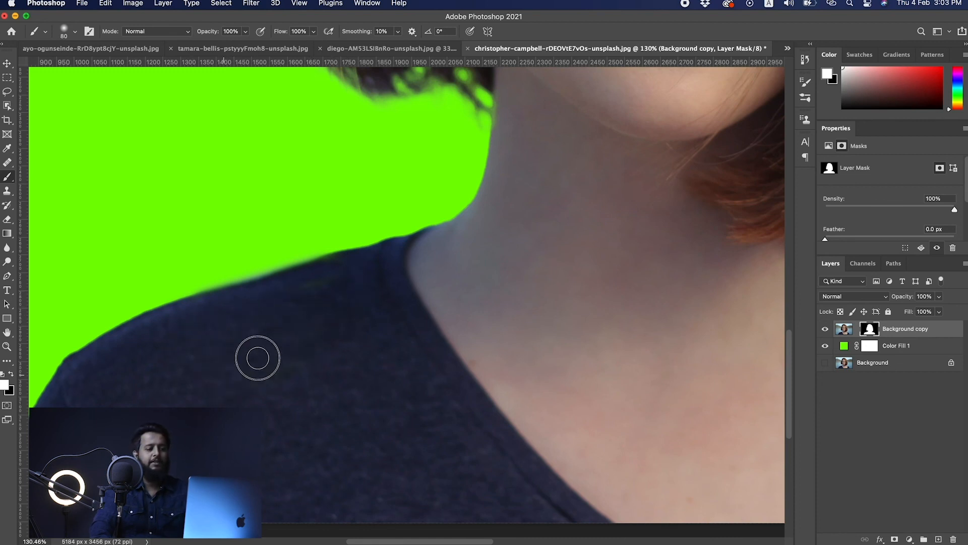
scroll(227, 370, "down", 5)
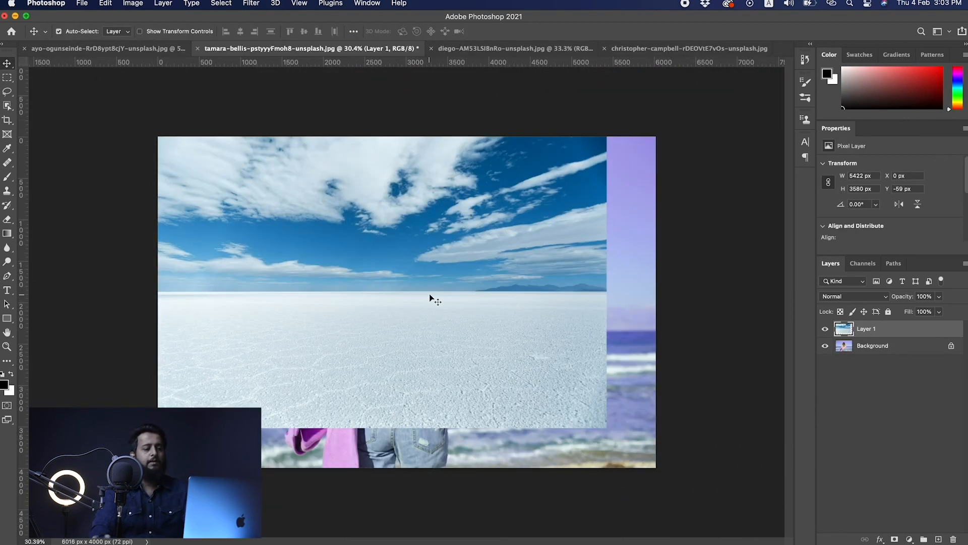
- Enlarge Layer 1's salt-flat landscape to 6095 × 4025 px, move it up over the beach photo, and hide the layer
mouse_move(450, 256)
left_mouse_down()
mouse_move(481, 250)
mouse_move(469, 251)
mouse_move(465, 237)
mouse_move(443, 250)
left_mouse_up()
key("super+t")
left_click_drag(606, 429, 661, 466)
key("Return")
left_click_drag(522, 405, 514, 284)
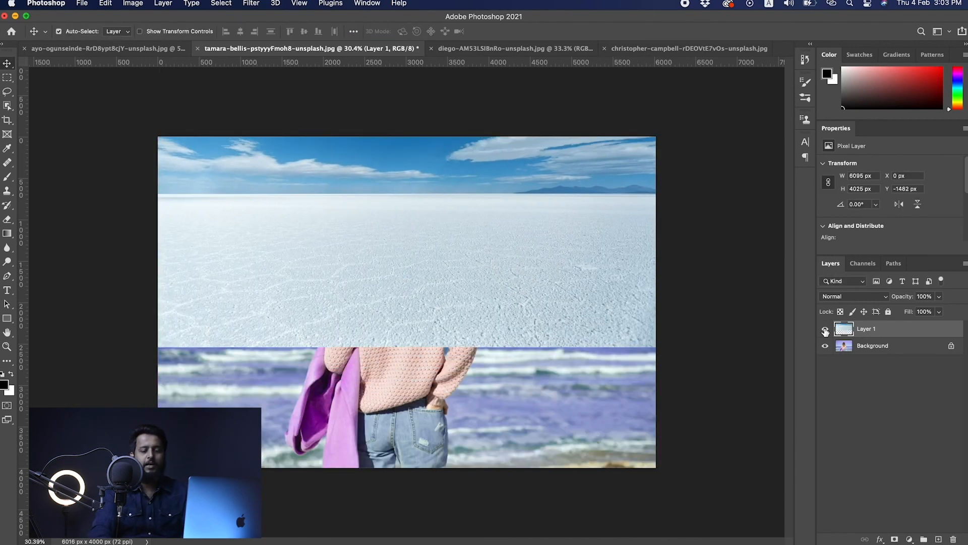
left_click(825, 332)
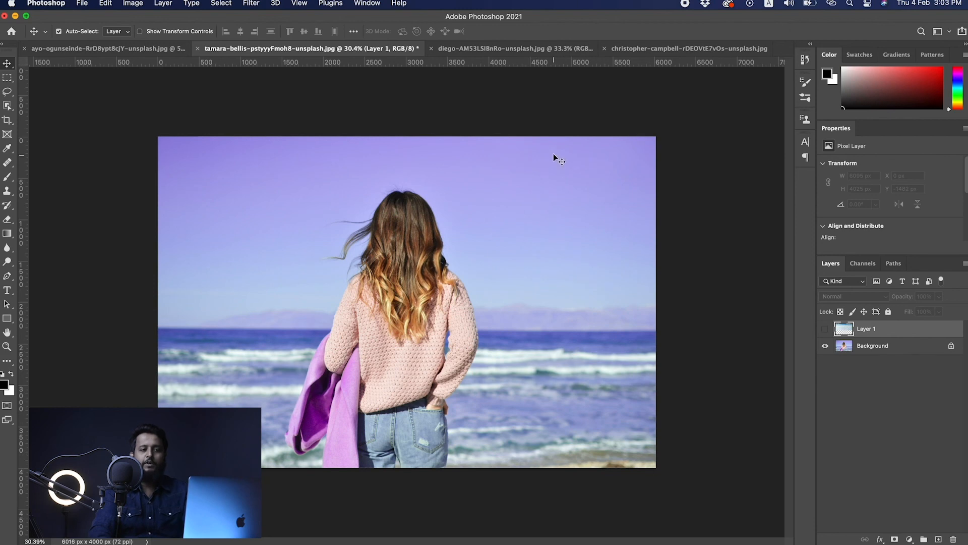
- Show Layer 1, move it down until its sky covers the upper part of the beach photo, and add a white layer mask
left_click(825, 328)
left_click_drag(513, 213, 512, 331)
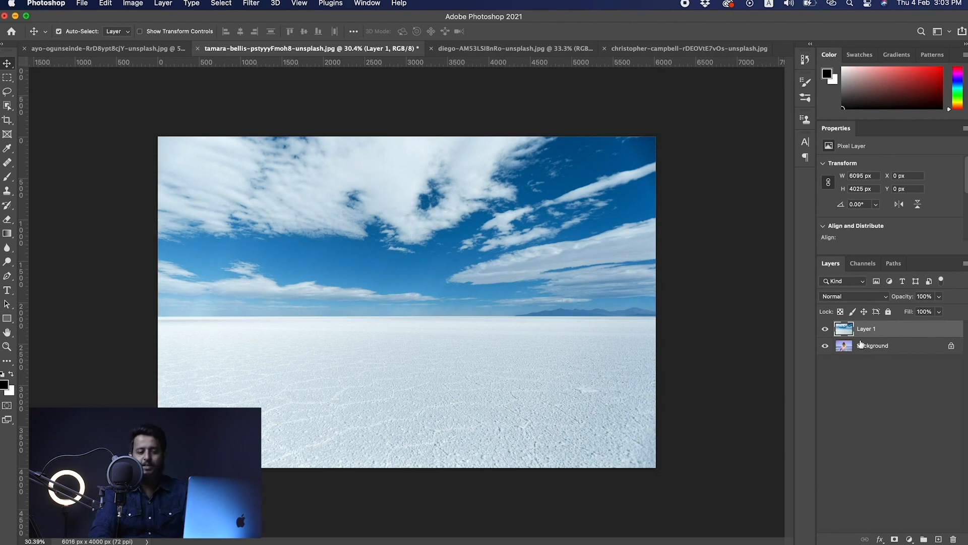
left_click(893, 539)
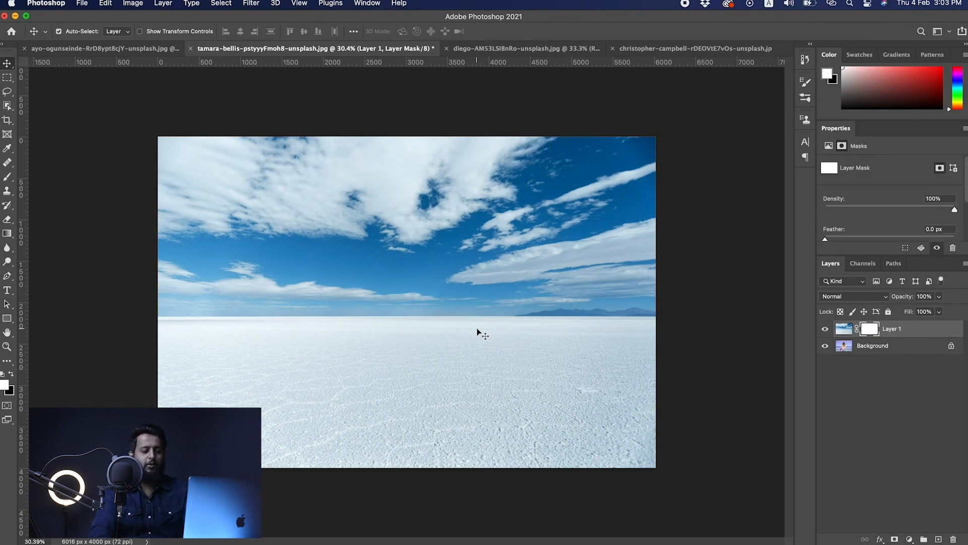
- Paint black on Layer 1's mask with a soft 800 px brush to hide the salt flat over the sea and the woman's body
key("b")
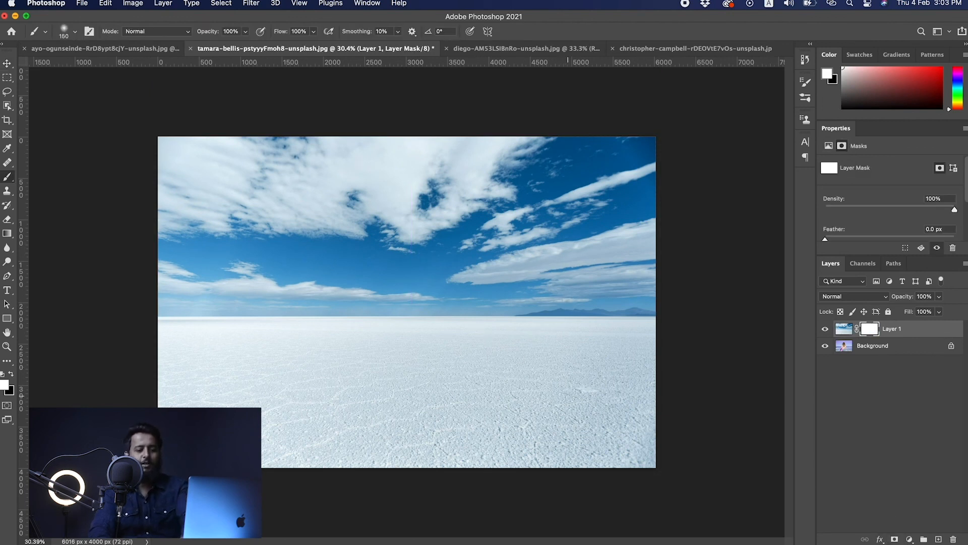
key("bracketright")
key("bracketright")
key("bracketright")
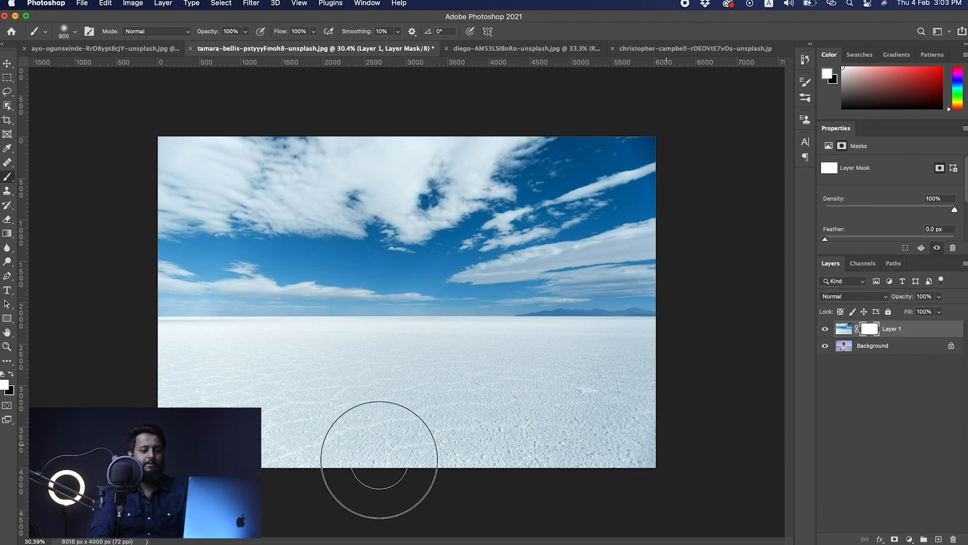
key("x")
mouse_move(323, 434)
left_mouse_down()
mouse_move(696, 417)
mouse_move(129, 380)
mouse_move(679, 376)
mouse_move(221, 363)
mouse_move(248, 346)
mouse_move(687, 341)
mouse_move(655, 323)
mouse_move(270, 324)
mouse_move(83, 346)
mouse_move(605, 335)
mouse_move(597, 378)
left_mouse_up()
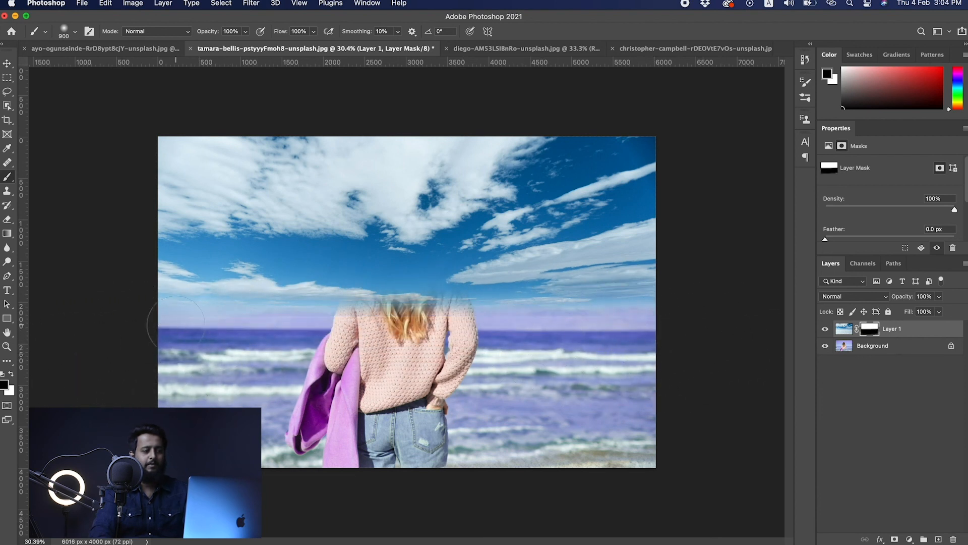
- Extend the black painting upward across the full image width with a 900 px brush, up to the woman's hair
left_click_drag(600, 302, 554, 301)
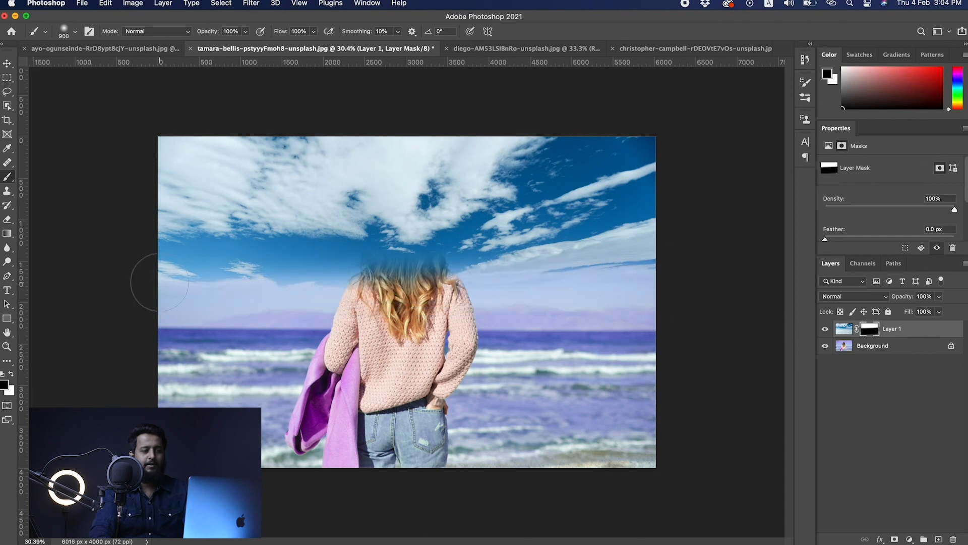
left_click_drag(162, 283, 177, 309)
left_click(649, 253, "shift")
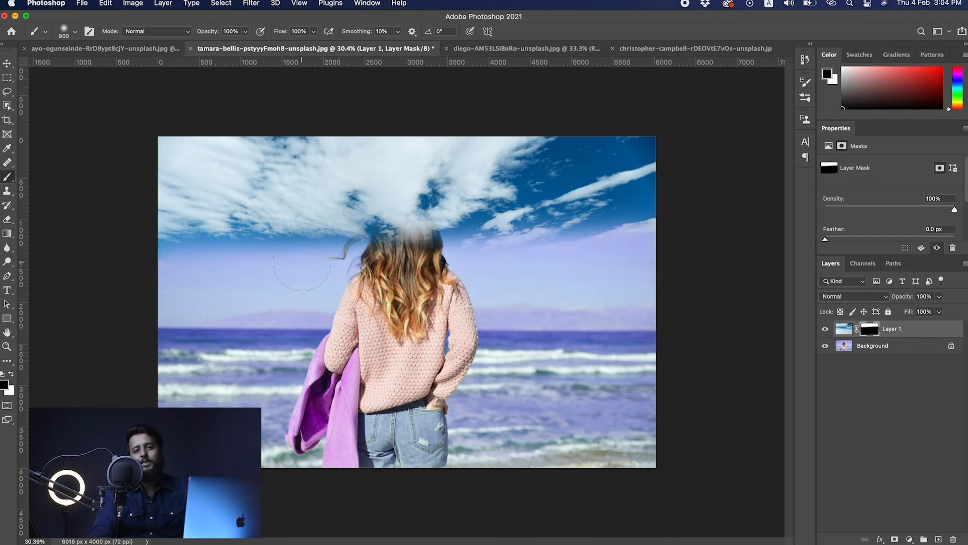
- Paint white on Layer 1's mask with the 900 px brush to bring back the clouds on both sides of the woman
left_click(10, 375)
mouse_move(316, 240)
left_mouse_down()
mouse_move(282, 316)
mouse_move(268, 251)
mouse_move(177, 251)
mouse_move(180, 285)
left_mouse_up()
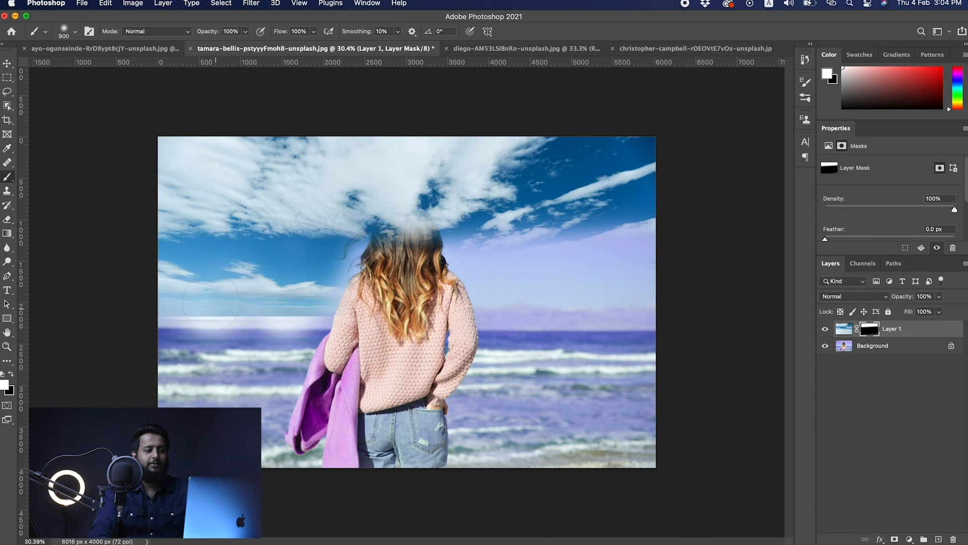
mouse_move(500, 290)
left_mouse_down()
mouse_move(508, 309)
mouse_move(659, 254)
mouse_move(527, 258)
mouse_move(585, 215)
mouse_move(410, 162)
left_mouse_up()
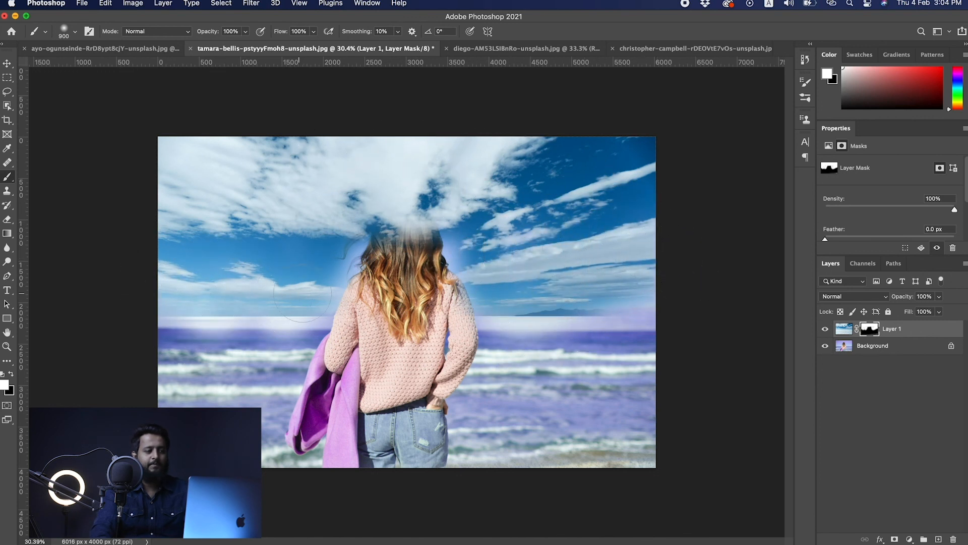
- Paint black on the mask along the horizon on both sides of the woman to hide the white salt-flat strip
key("x")
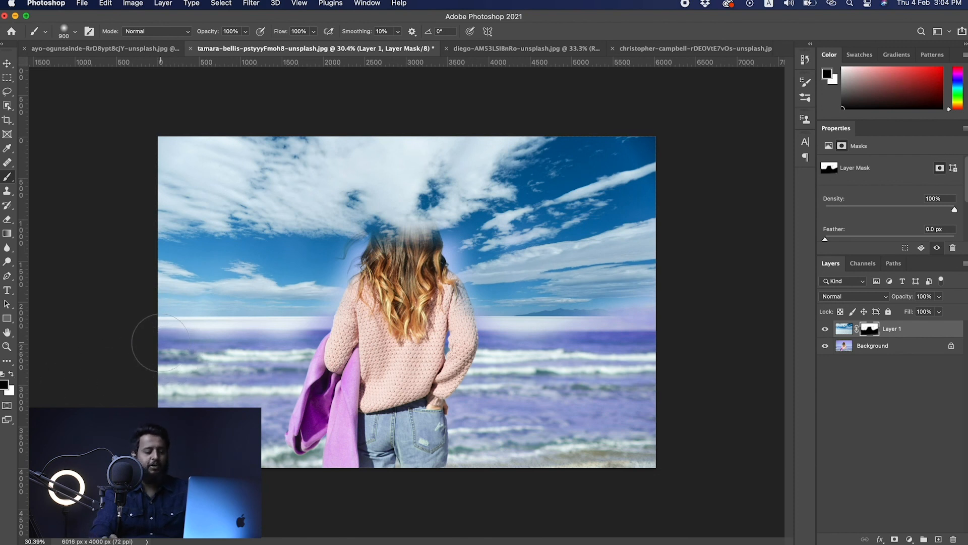
mouse_move(149, 346)
left_mouse_down()
mouse_move(272, 323)
mouse_move(360, 333)
left_mouse_up()
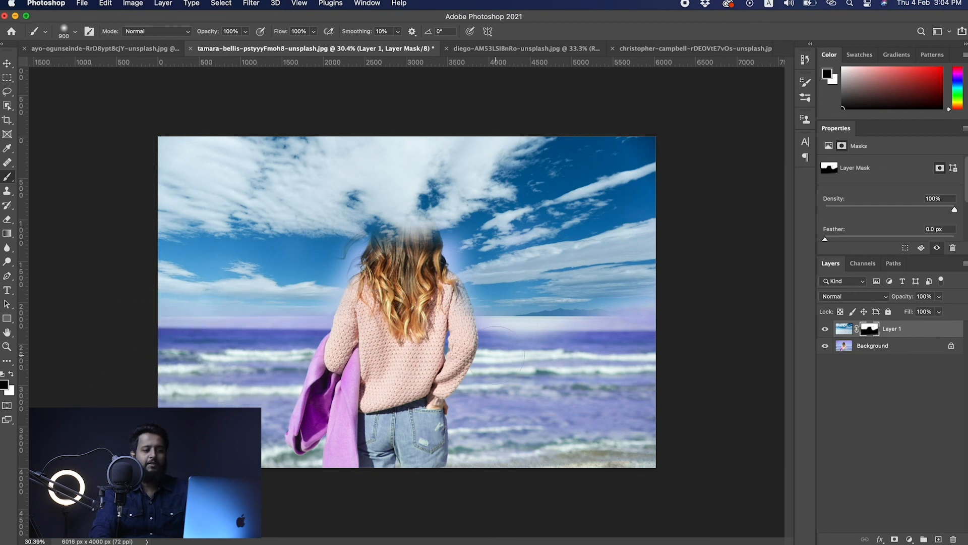
left_click_drag(497, 355, 626, 336)
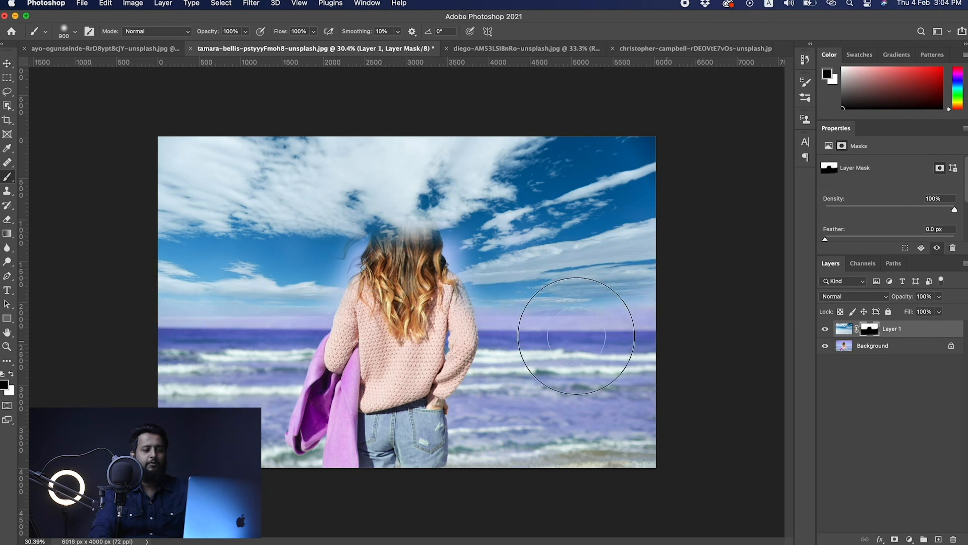
- Paint black on Layer 1's mask with a 700 px brush over the woman's head and hair to uncover them completely
left_click_drag(462, 273, 485, 276)
key("bracketleft")
key("bracketleft")
key("bracketleft")
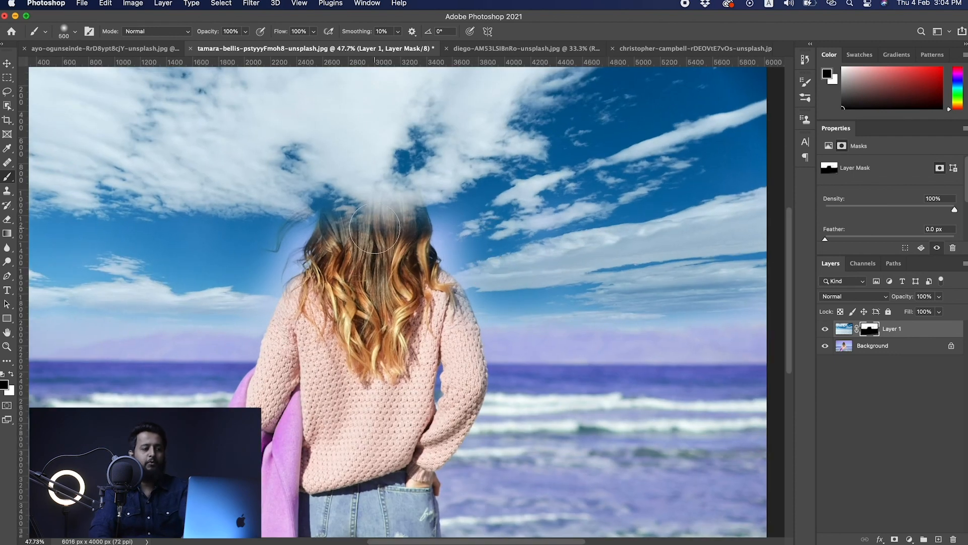
key("bracketright")
key("bracketright")
key("bracketright")
mouse_move(375, 194)
left_mouse_down()
mouse_move(339, 190)
mouse_move(323, 262)
mouse_move(333, 185)
mouse_move(373, 159)
mouse_move(421, 185)
mouse_move(443, 252)
left_mouse_up()
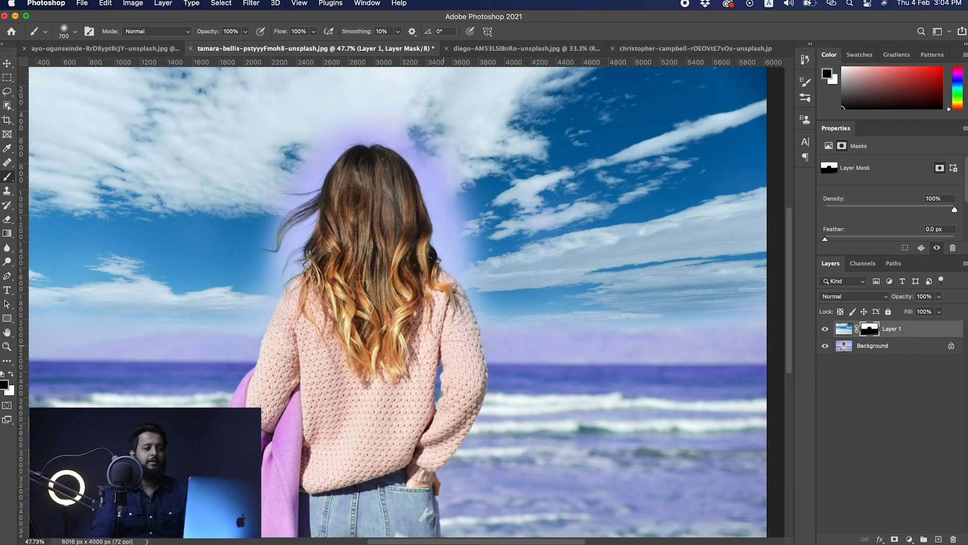
- Paint black on the mask around the loose strands at the image's left and along the hair's right edge
mouse_move(285, 323)
left_mouse_down()
mouse_move(262, 222)
mouse_move(229, 350)
left_mouse_up()
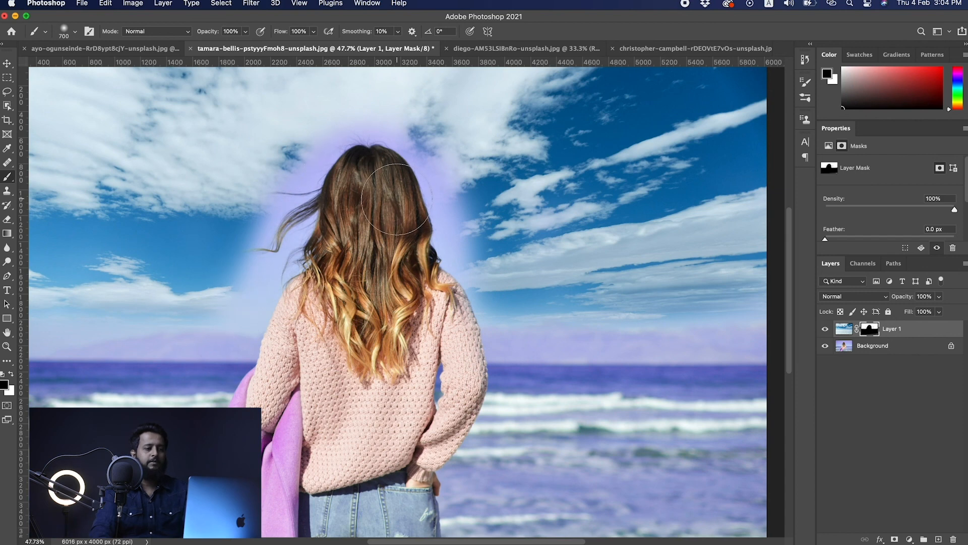
left_click_drag(433, 242, 452, 279)
mouse_move(422, 224)
left_mouse_down()
mouse_move(406, 225)
mouse_move(434, 215)
left_mouse_up()
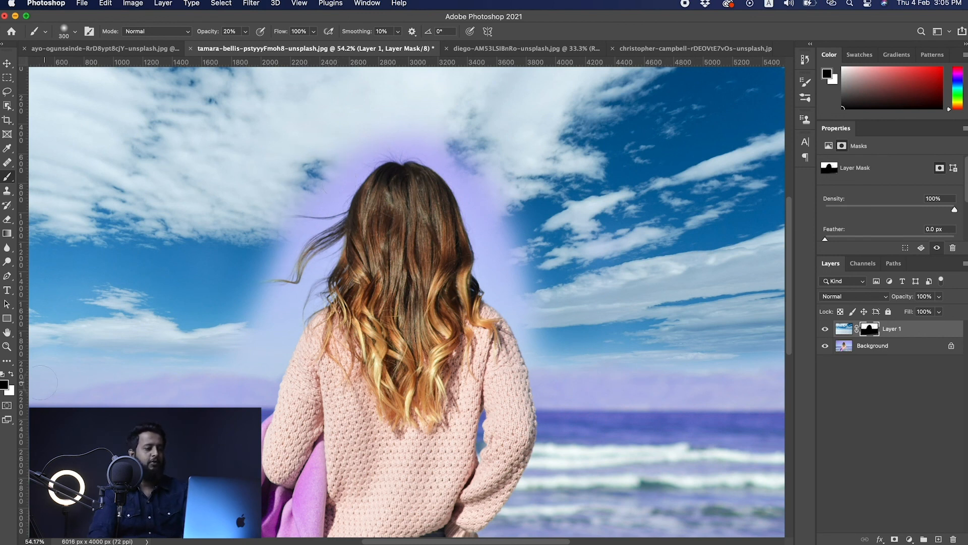
- Paint white on the mask with a 500 px brush at 20% opacity around the hair and along the horizon to reduce the purple halo
left_click(11, 376)
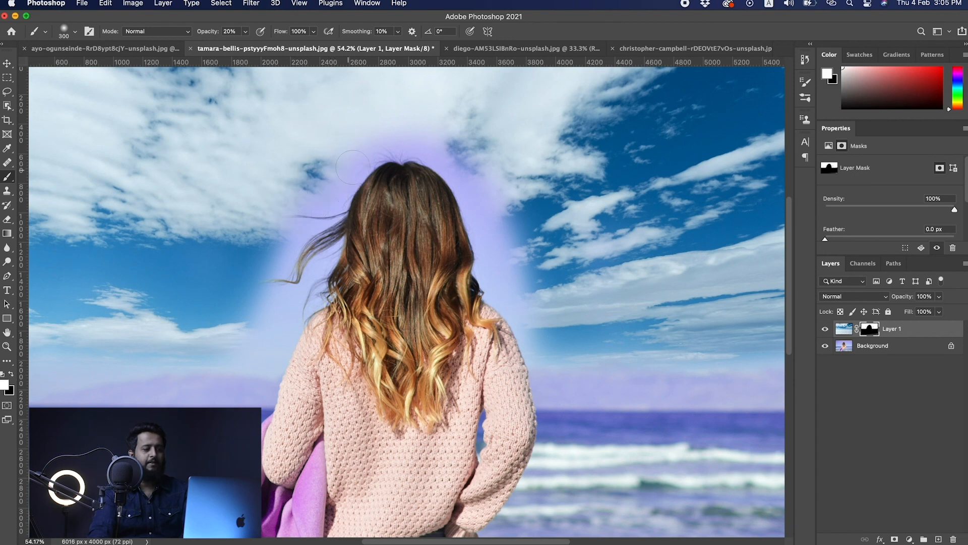
key("bracketright")
key("bracketright")
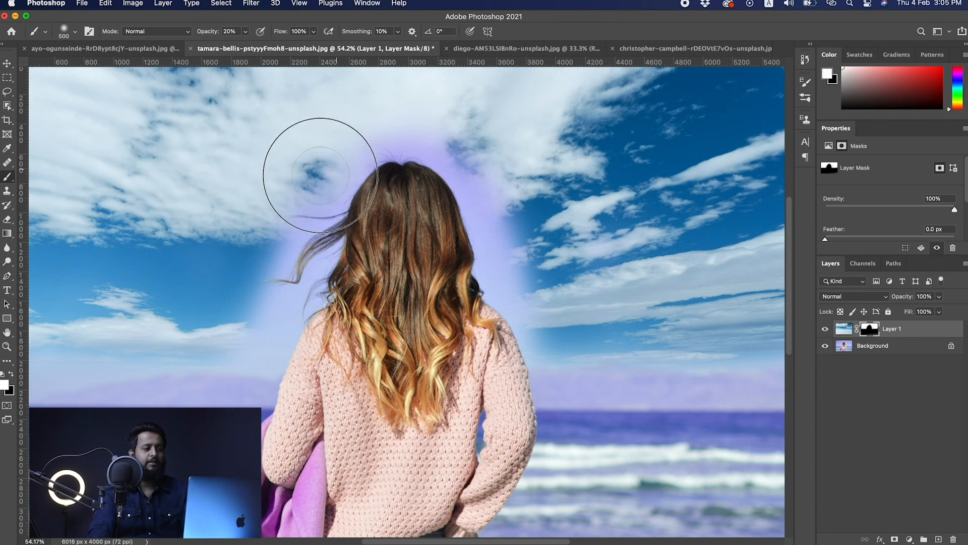
mouse_move(454, 133)
left_mouse_down()
mouse_move(479, 168)
mouse_move(516, 266)
mouse_move(505, 214)
mouse_move(522, 264)
mouse_move(466, 148)
mouse_move(460, 156)
mouse_move(508, 228)
mouse_move(531, 311)
mouse_move(504, 232)
mouse_move(577, 391)
mouse_move(496, 224)
mouse_move(505, 280)
mouse_move(470, 167)
mouse_move(482, 247)
mouse_move(398, 121)
mouse_move(414, 149)
mouse_move(323, 159)
mouse_move(369, 130)
mouse_move(345, 138)
mouse_move(304, 229)
mouse_move(363, 135)
mouse_move(458, 132)
mouse_move(330, 170)
mouse_move(369, 139)
mouse_move(323, 195)
mouse_move(278, 290)
mouse_move(294, 246)
mouse_move(319, 278)
mouse_move(194, 367)
mouse_move(327, 209)
mouse_move(245, 306)
left_mouse_up()
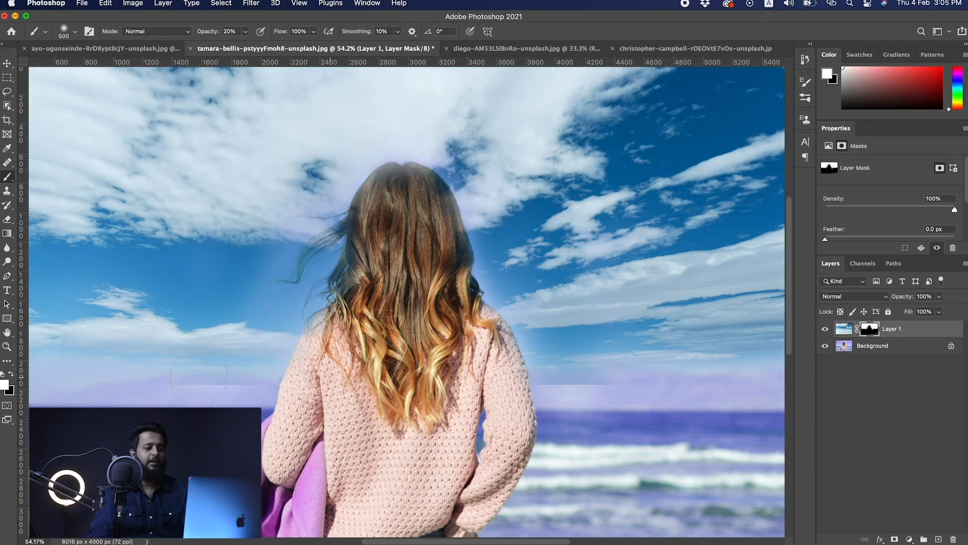
mouse_move(202, 381)
left_mouse_down()
mouse_move(388, 327)
mouse_move(77, 352)
left_mouse_up()
- Paint white on the mask with a 260 px brush at 20% opacity along the hair's left edge to blend in the clouds
key("x")
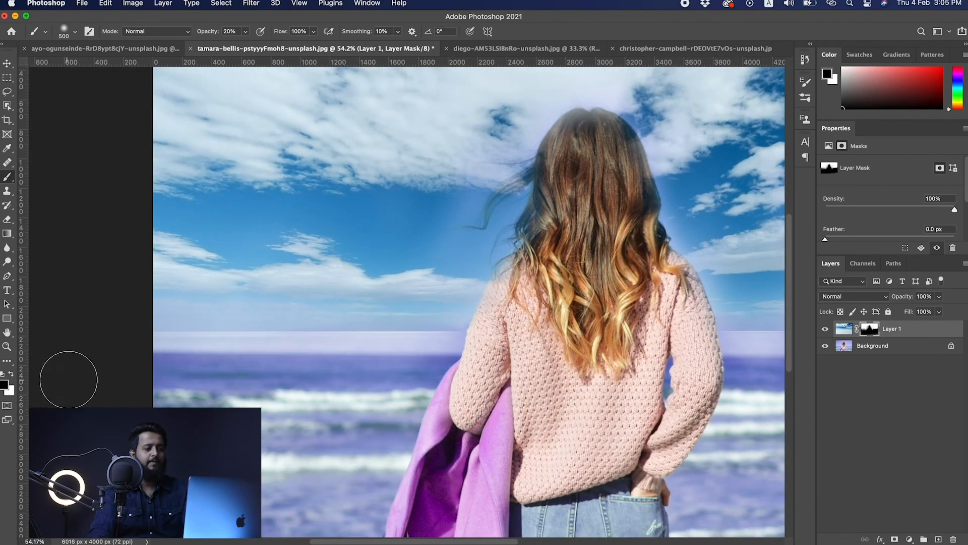
mouse_move(467, 368)
left_mouse_down()
mouse_move(200, 368)
mouse_move(354, 400)
mouse_move(422, 399)
left_mouse_up()
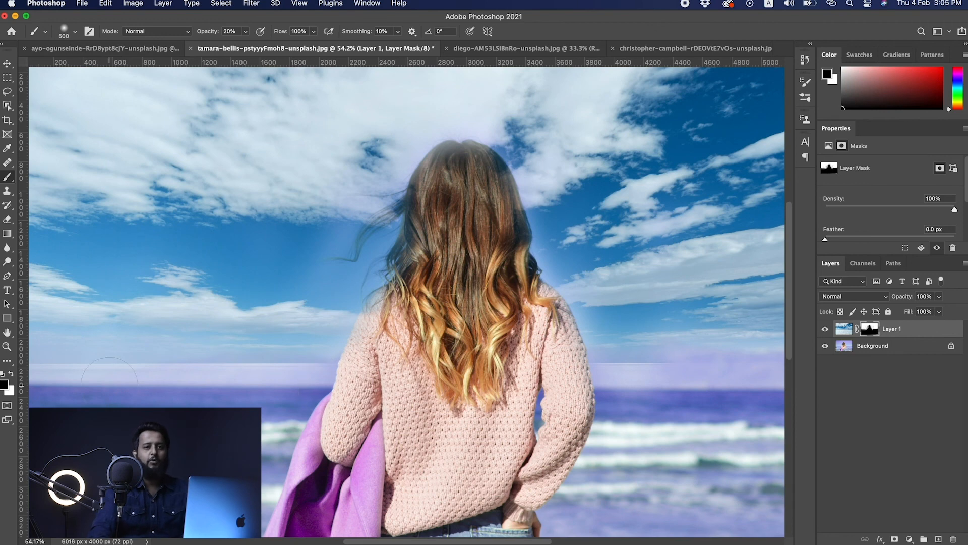
key("space")
left_click_drag(330, 291, 303, 358)
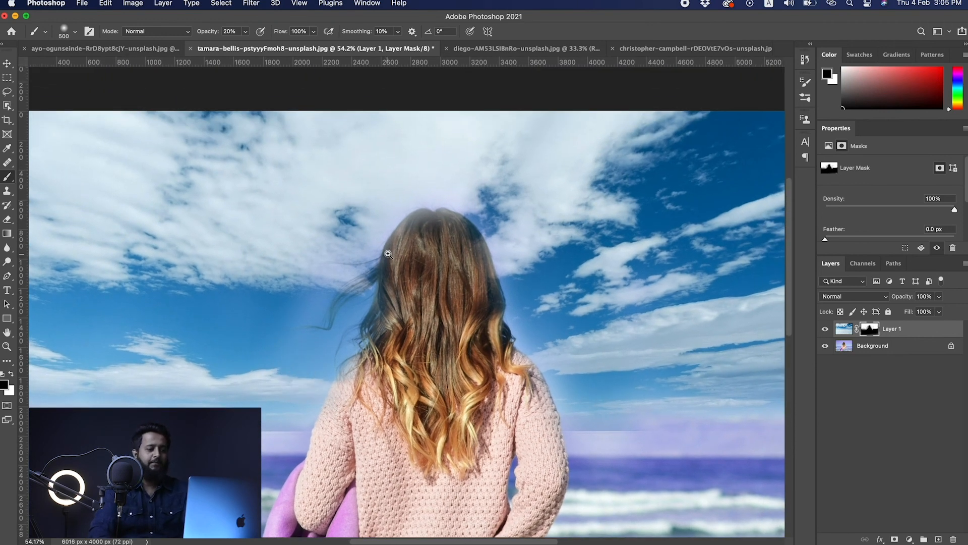
left_click(388, 254)
key("x")
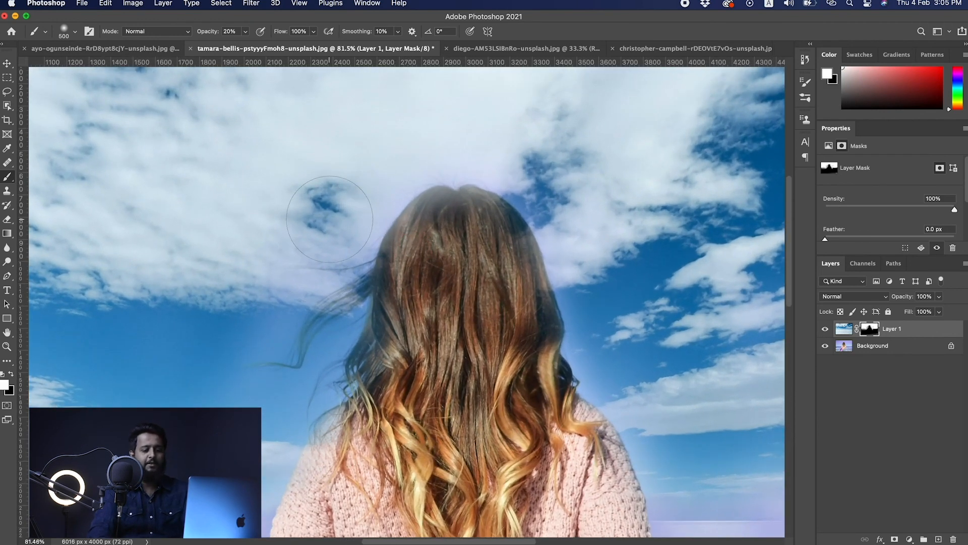
key("bracketleft")
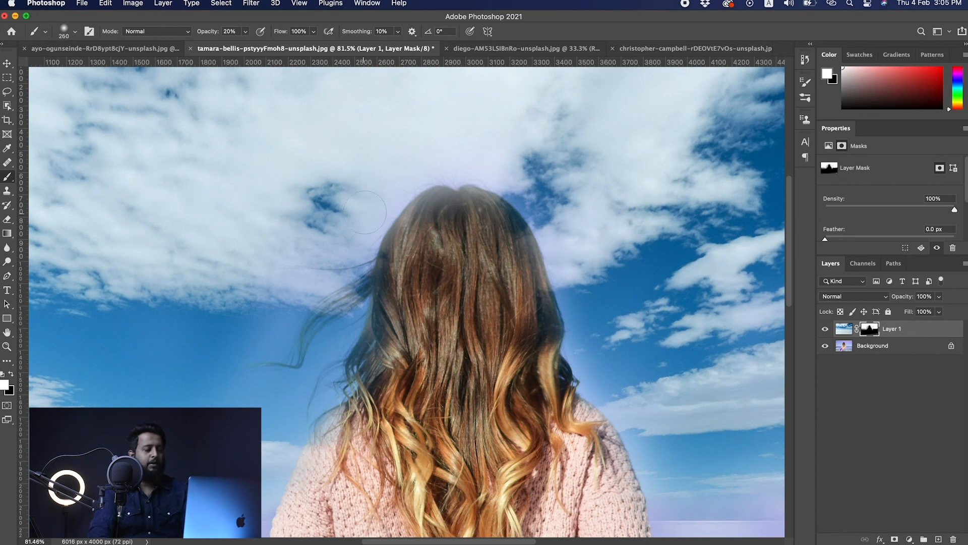
mouse_move(361, 248)
left_mouse_down()
mouse_move(293, 258)
mouse_move(255, 322)
left_mouse_up()
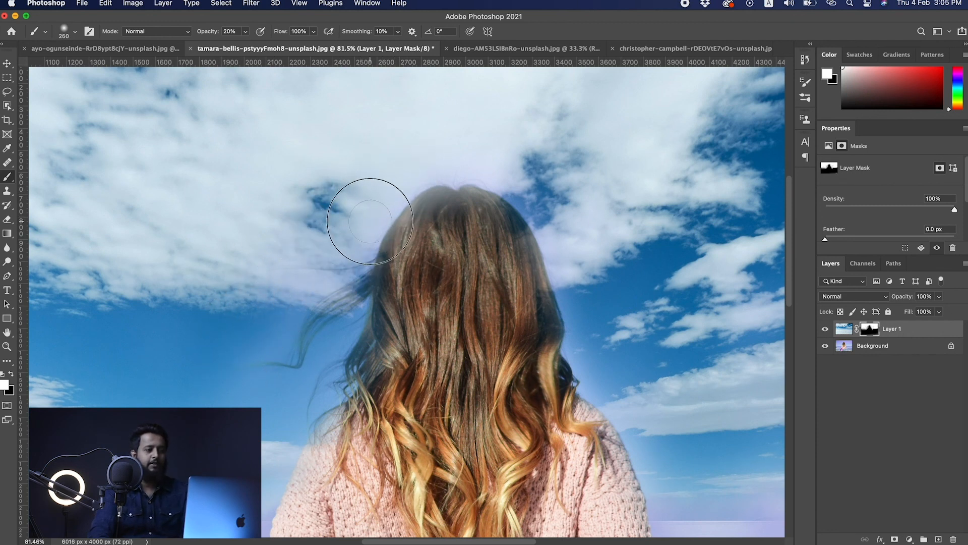
- Paint black on the mask inside the hair with a 250 px brush at 50% opacity to clear the haze over it
mouse_move(447, 231)
left_mouse_down()
mouse_move(416, 265)
mouse_move(427, 242)
mouse_move(433, 247)
mouse_move(408, 272)
mouse_move(446, 223)
mouse_move(422, 287)
mouse_move(438, 228)
mouse_move(412, 262)
mouse_move(449, 215)
mouse_move(411, 251)
mouse_move(393, 393)
mouse_move(381, 357)
mouse_move(380, 373)
mouse_move(417, 291)
mouse_move(459, 252)
mouse_move(475, 217)
mouse_move(516, 255)
mouse_move(533, 343)
left_mouse_up()
key("x")
key("5")
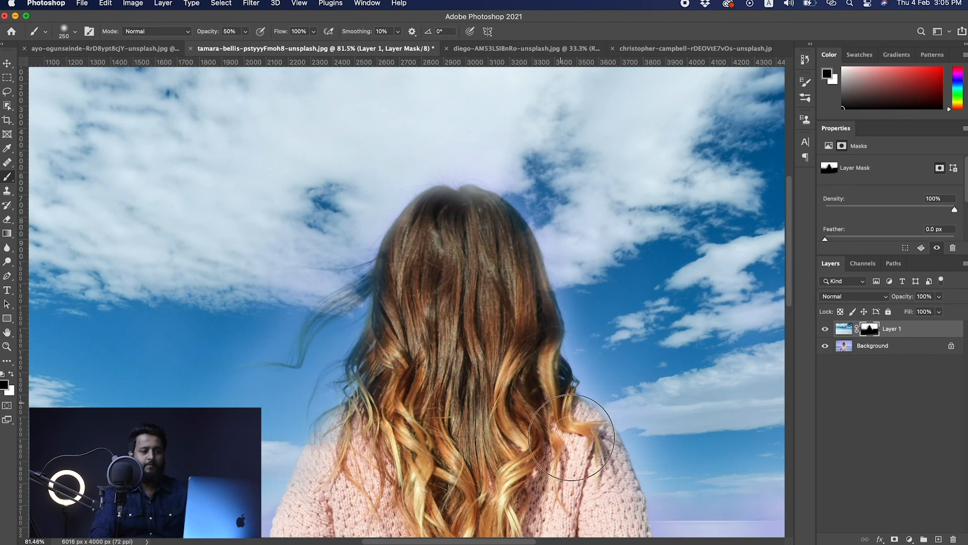
left_click_drag(485, 423, 416, 325)
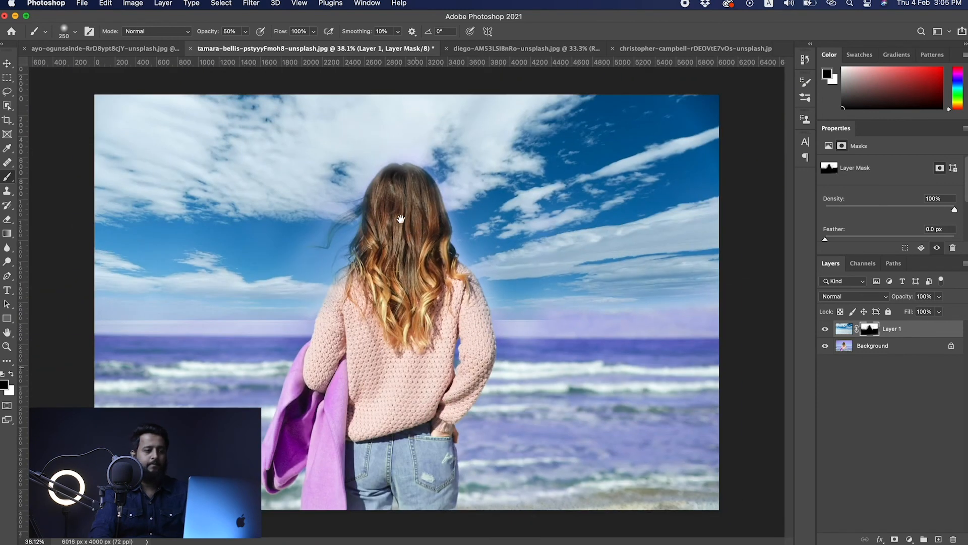
left_click_drag(385, 218, 421, 199)
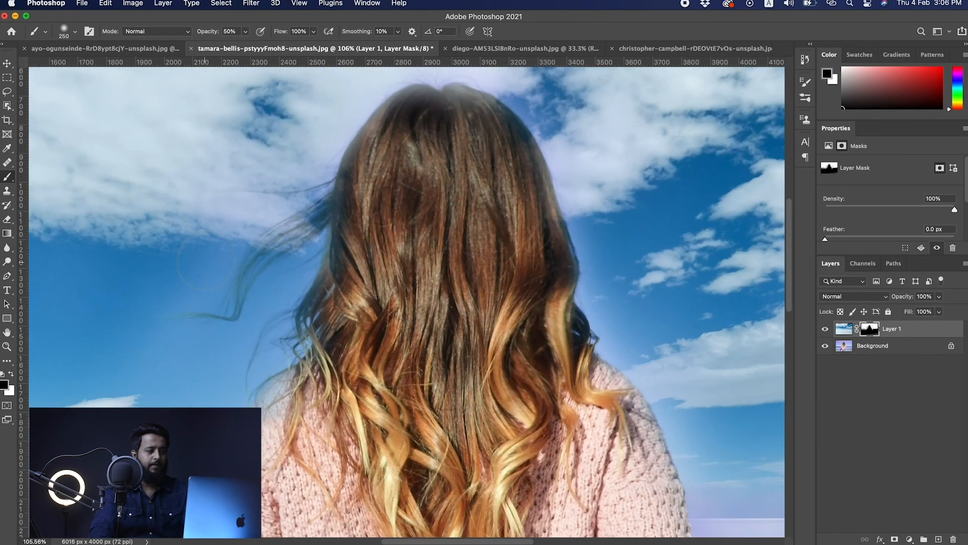
- Paint white on the mask at 50% opacity with a brush of up to 300 px around the loose strands left of the hair
key("x")
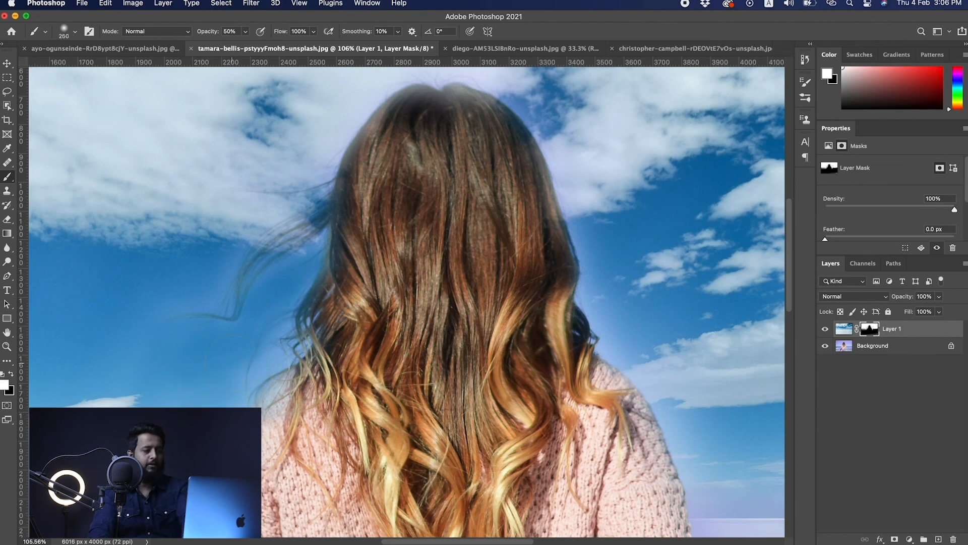
key("bracketright")
key("bracketright")
key("bracketright")
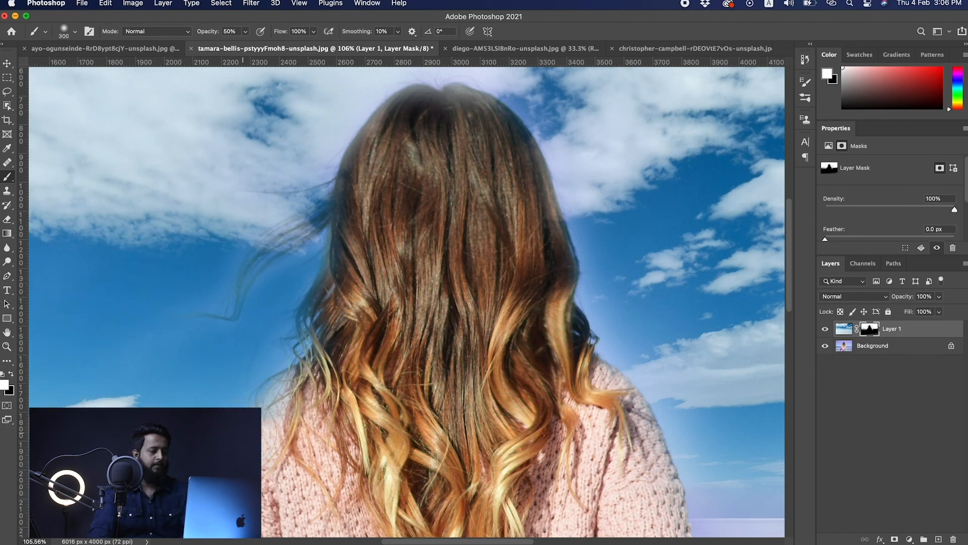
- Paint black on the mask with a 45 px brush at 30% opacity along the loose hair strands to bring them back
key("x")
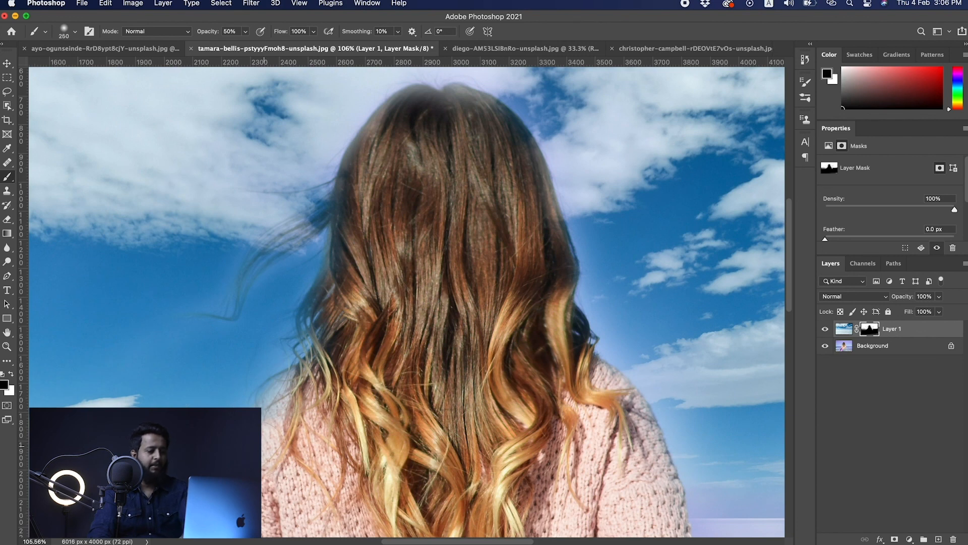
key("bracketleft")
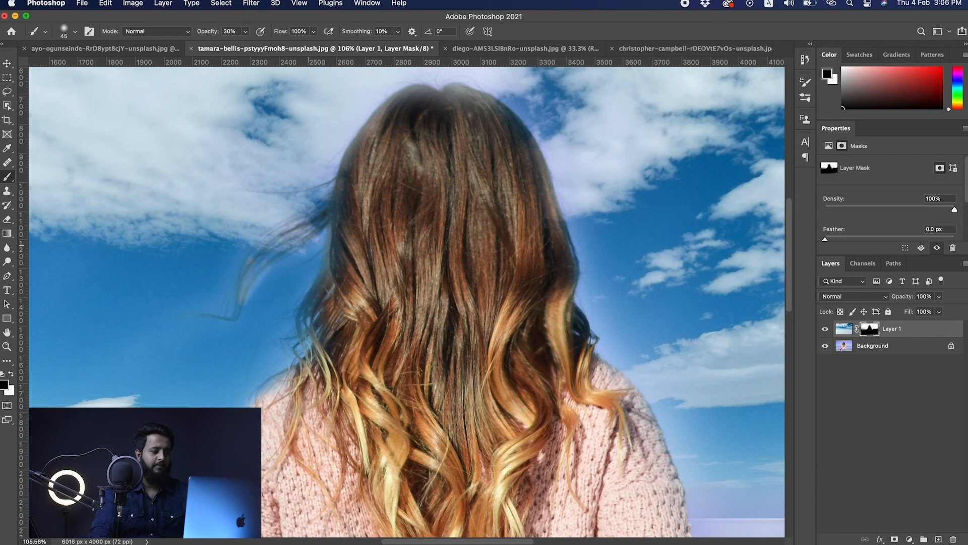
left_click_drag(446, 288, 368, 288)
key("v")
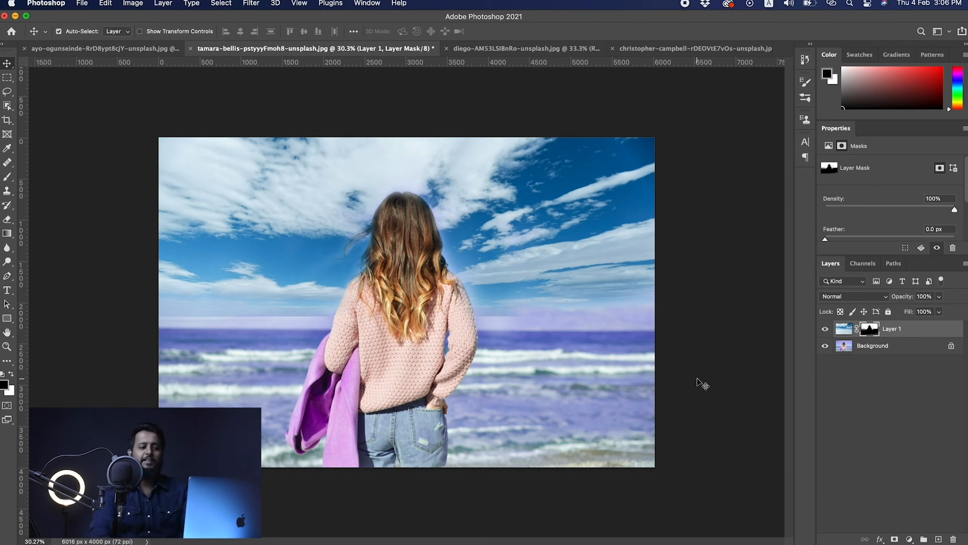
- Paint black on the mask across the whole horizon with an 800 px brush at 30% opacity to soften the sky transition
key("b")
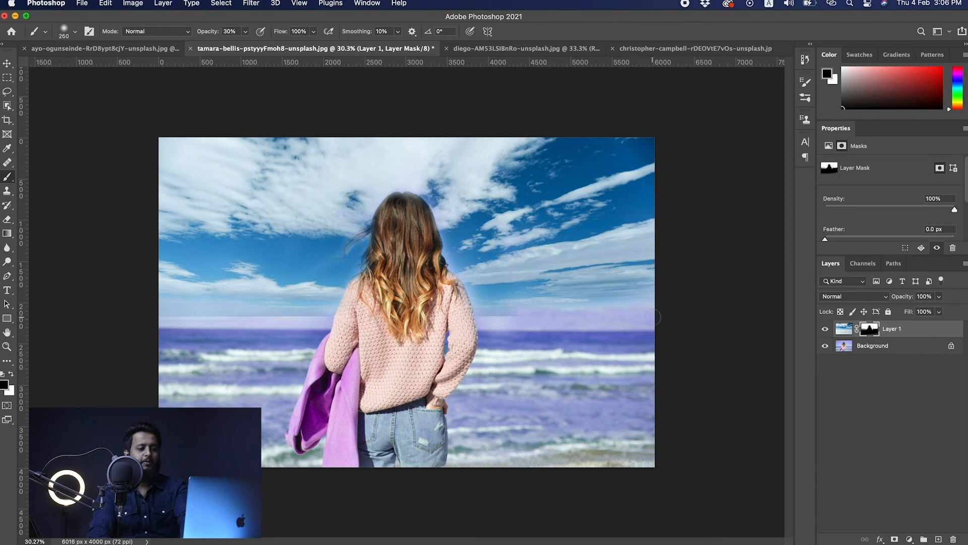
key("bracketright")
key("bracketright")
key("bracketright")
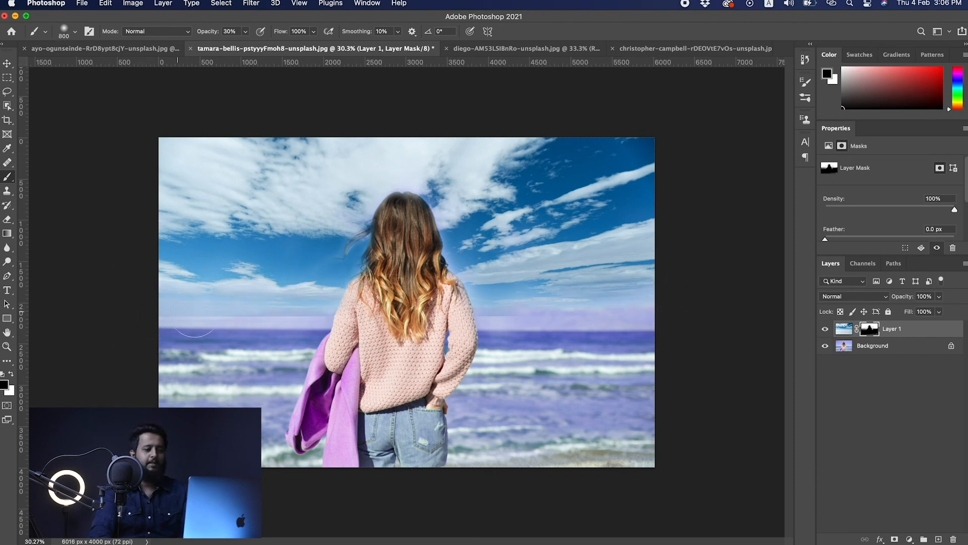
left_click_drag(680, 292, 139, 302)
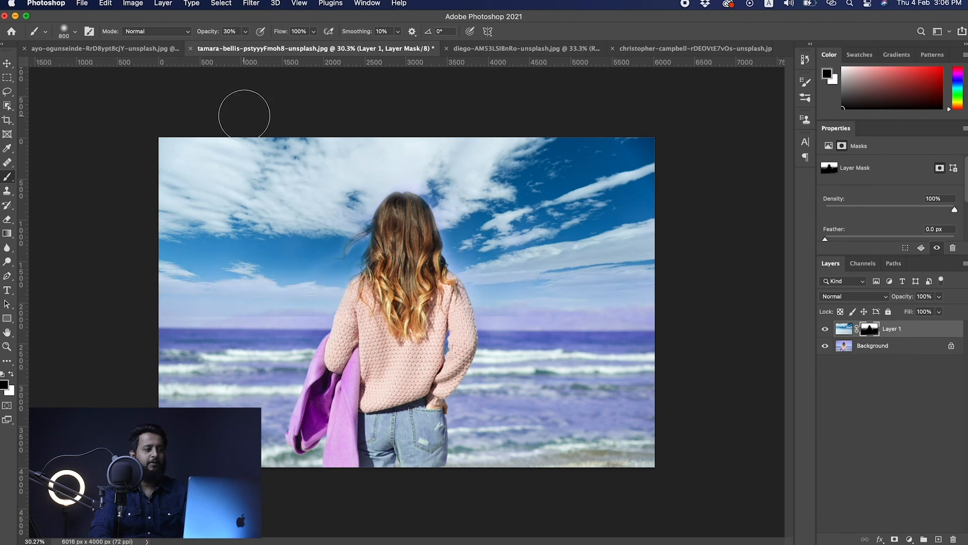
- Raise the brush opacity to 77% and paint black across the horizon again to hide the remaining salt-flat strip
left_click(245, 32)
left_click_drag(247, 44, 268, 44)
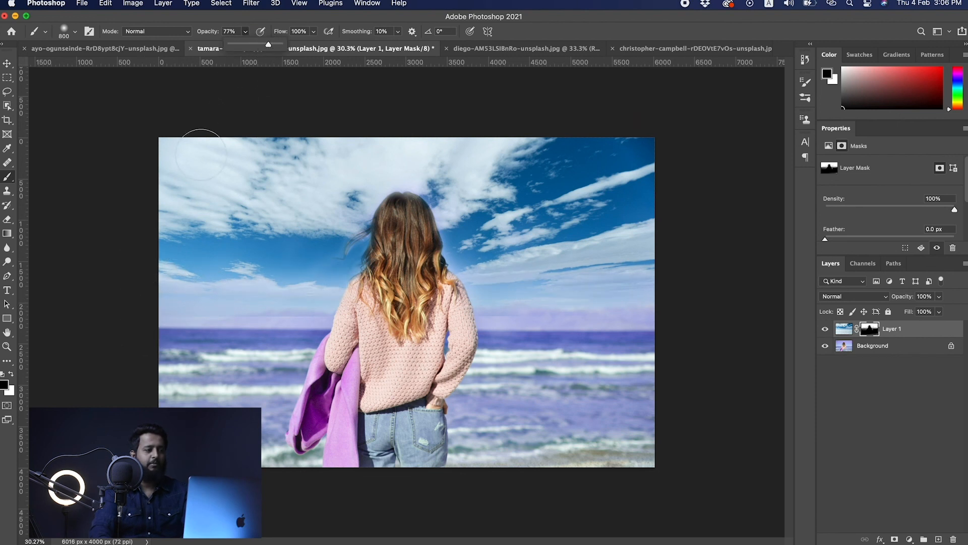
left_click(106, 309)
mouse_move(683, 303)
left_mouse_down()
mouse_move(151, 302)
mouse_move(151, 311)
left_mouse_up()
- Enlarge the black mask brush to 1500 px
key("bracketright")
key("bracketright")
key("bracketright")
key("bracketright")
key("bracketright")
key("bracketright")
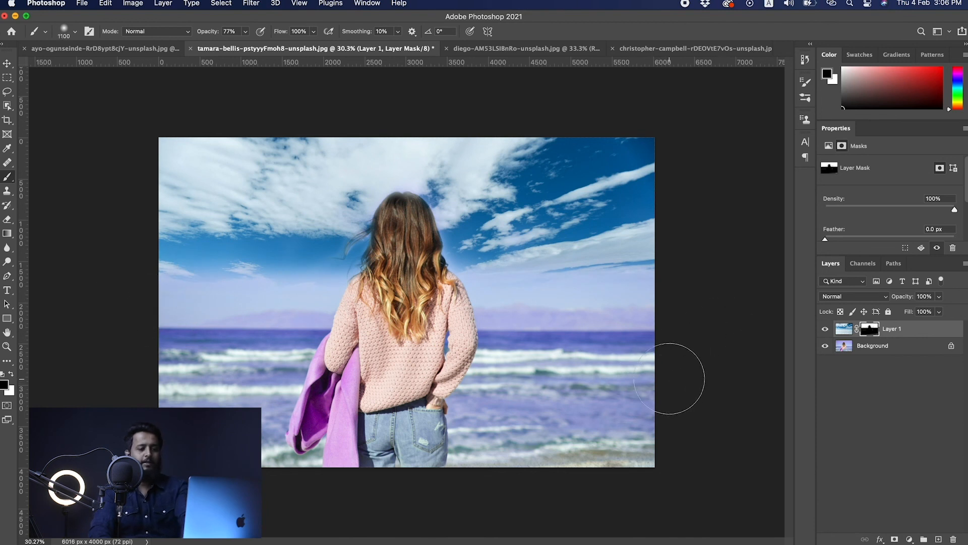
key("bracketright")
key("bracketright")
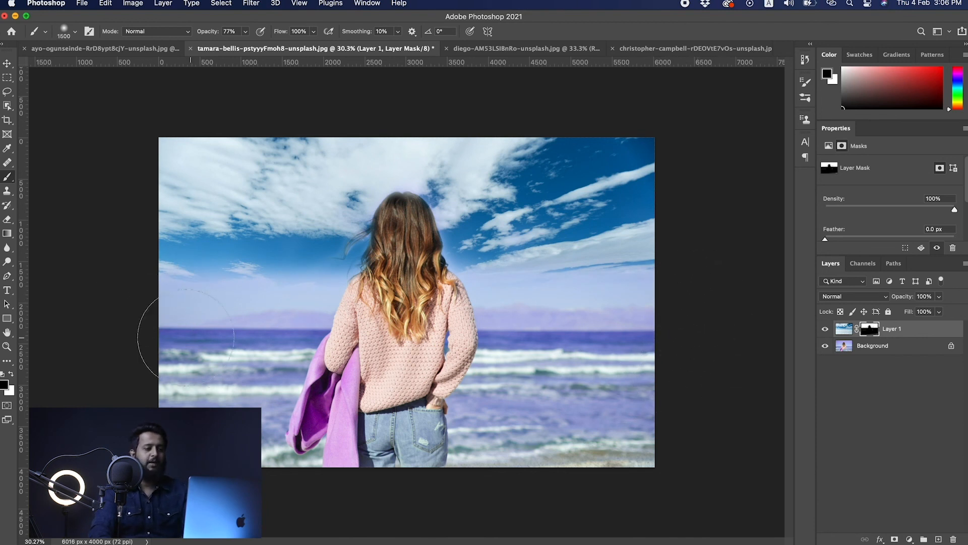